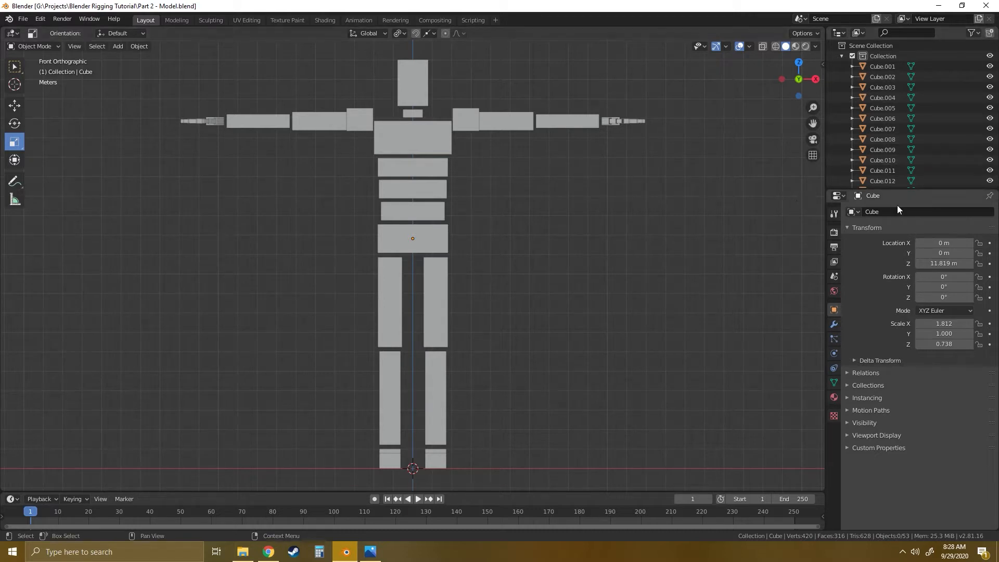
# - Enlarge the scene object list and look up which cubes make up the lower spine, thigh, hips and chest
pyautogui.moveTo(899, 189); pyautogui.dragTo(901, 419)
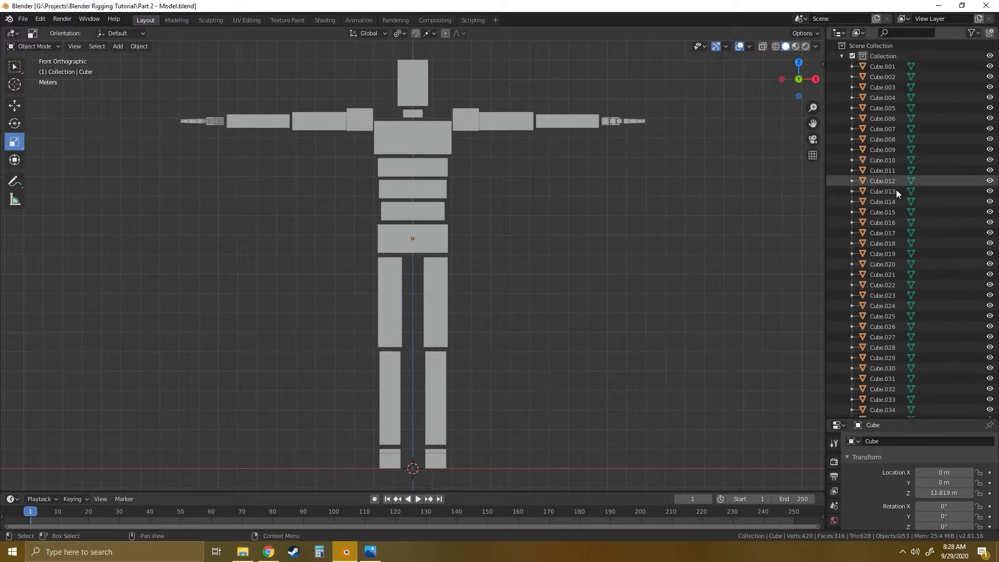
pyautogui.click(883, 66)
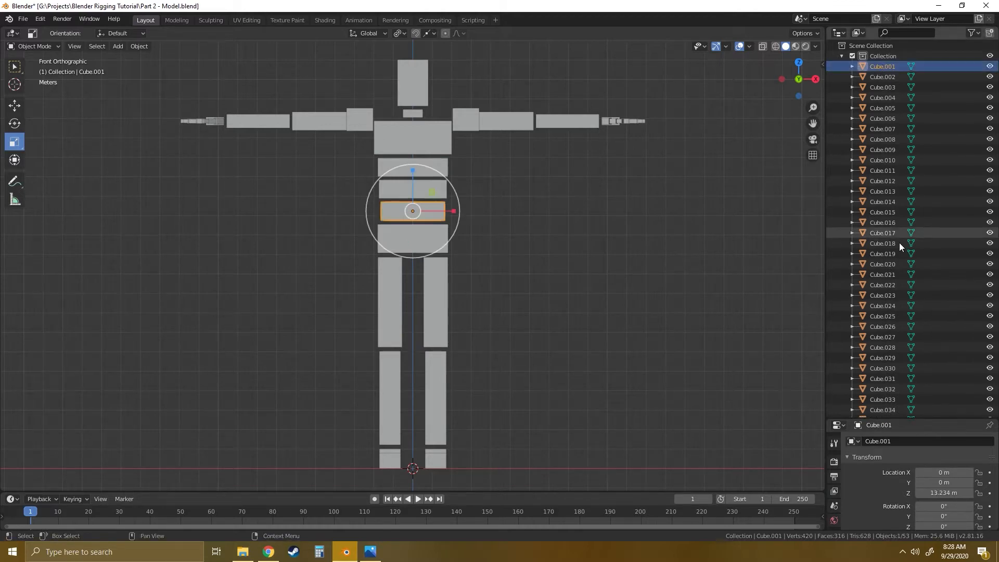
pyautogui.scroll(-5, 900, 250)
pyautogui.scroll(-3, 900, 267)
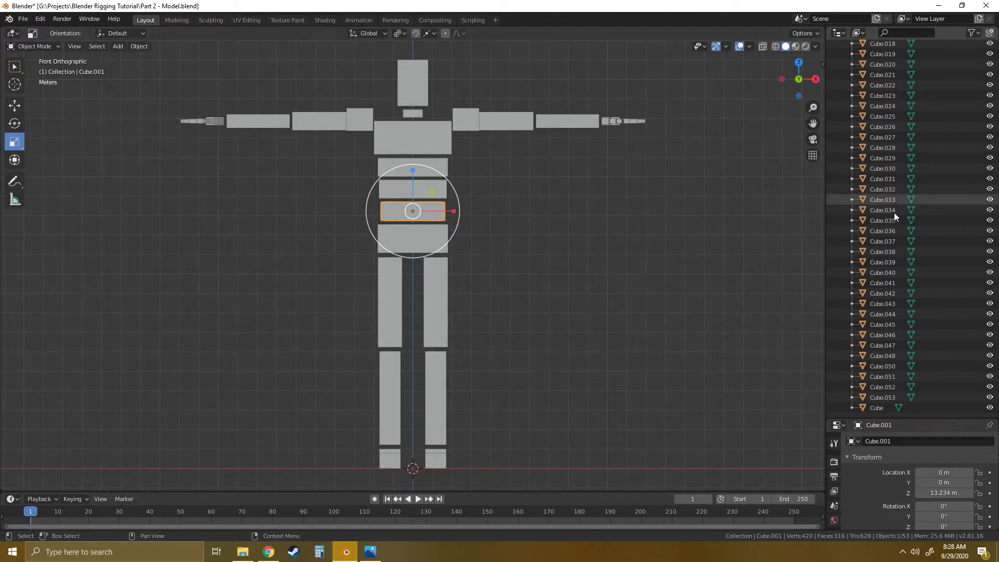
pyautogui.click(432, 308)
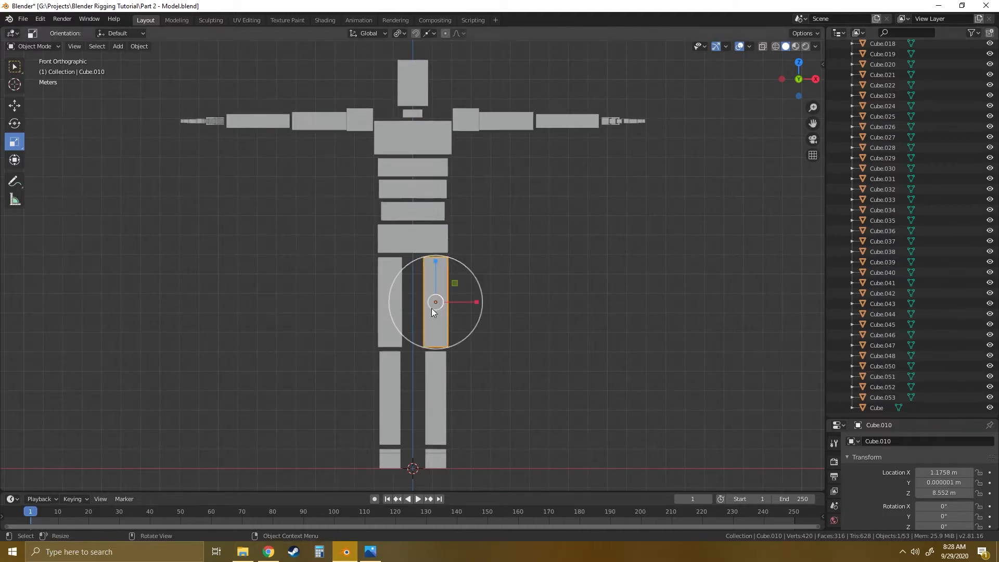
pyautogui.click(408, 234)
pyautogui.click(417, 143)
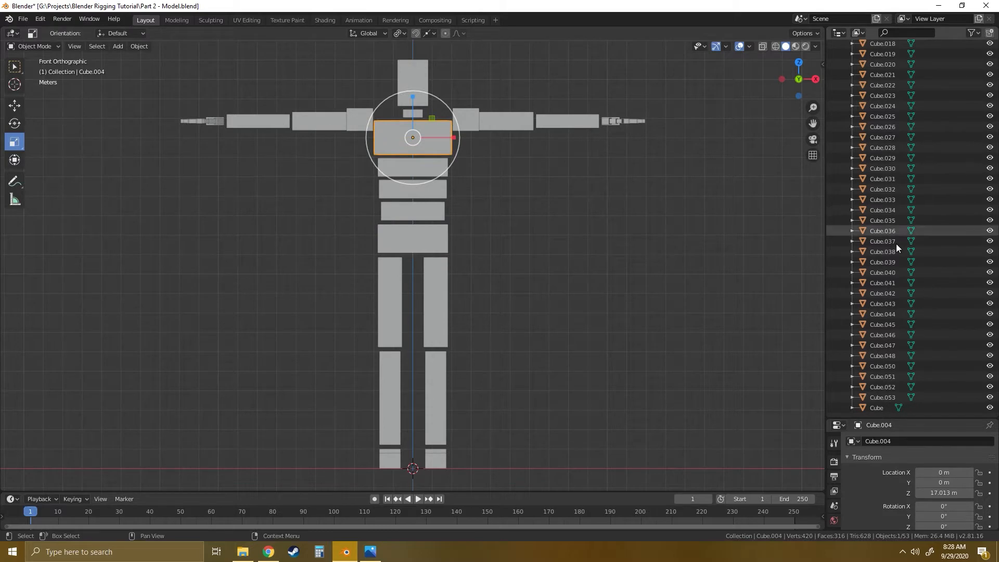
pyautogui.scroll(10, 885, 208)
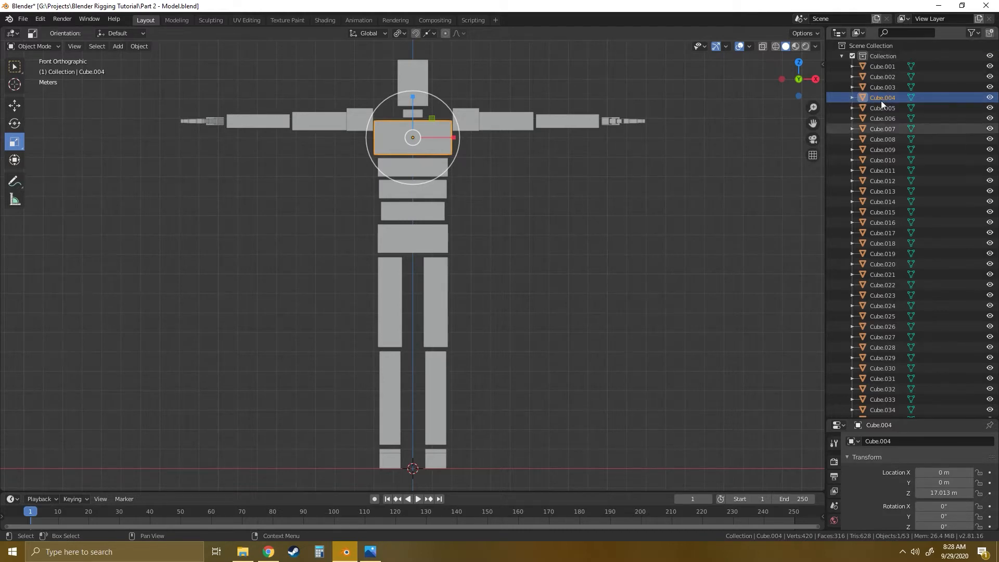
# - Select every body part from Cube.001 through Cube and move them all into a new collection
pyautogui.click(884, 66)
pyautogui.scroll(-5, 898, 196)
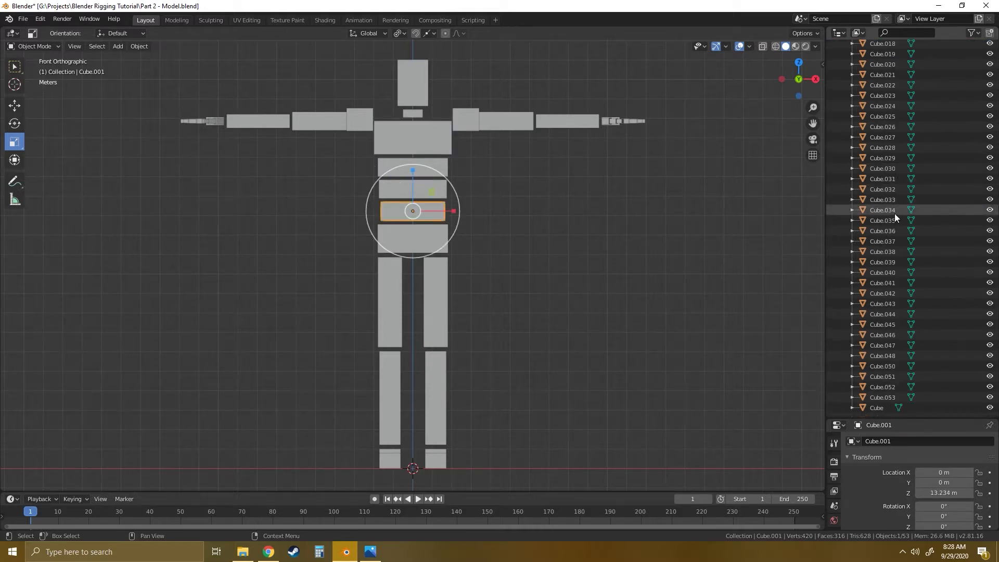
pyautogui.keyDown('shift'); pyautogui.click(879, 407); pyautogui.keyUp('shift')
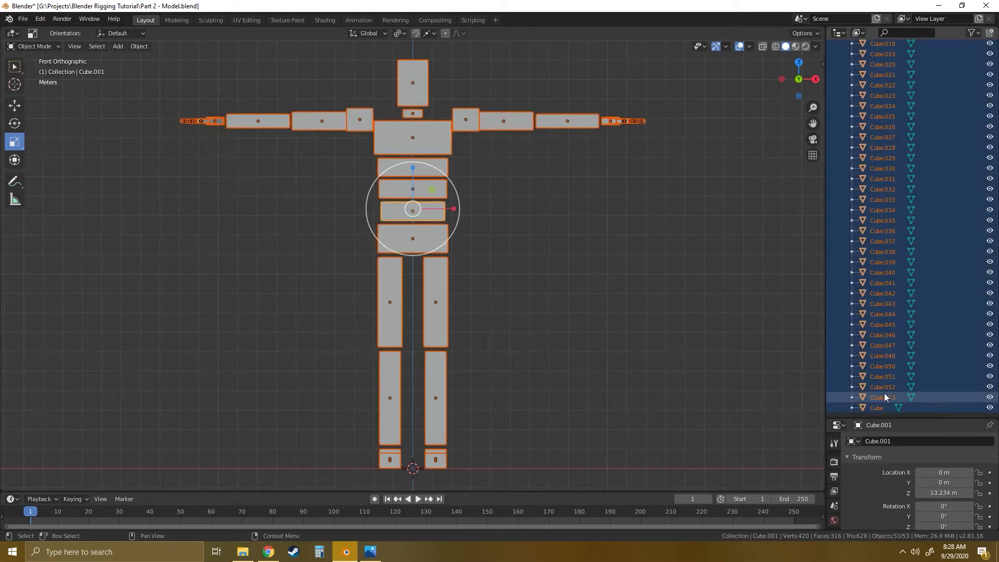
pyautogui.scroll(1, 892, 322)
pyautogui.scroll(9, 892, 319)
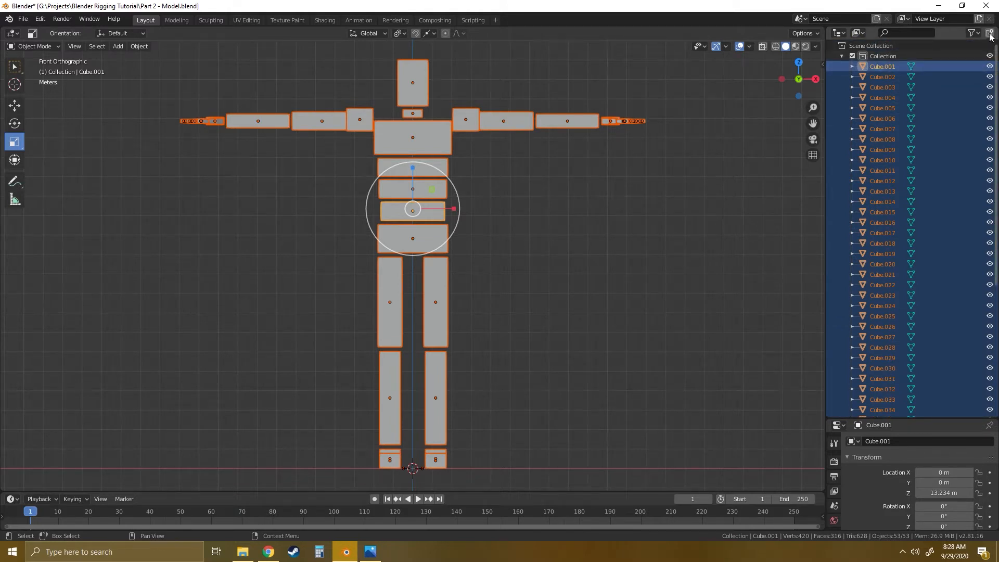
pyautogui.scroll(-6, 917, 286)
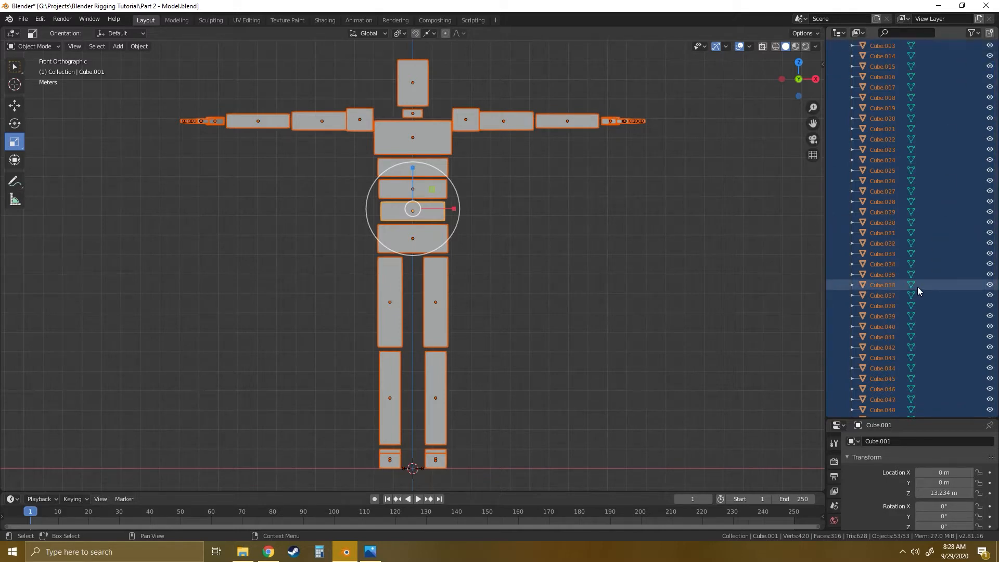
pyautogui.scroll(-3, 911, 307)
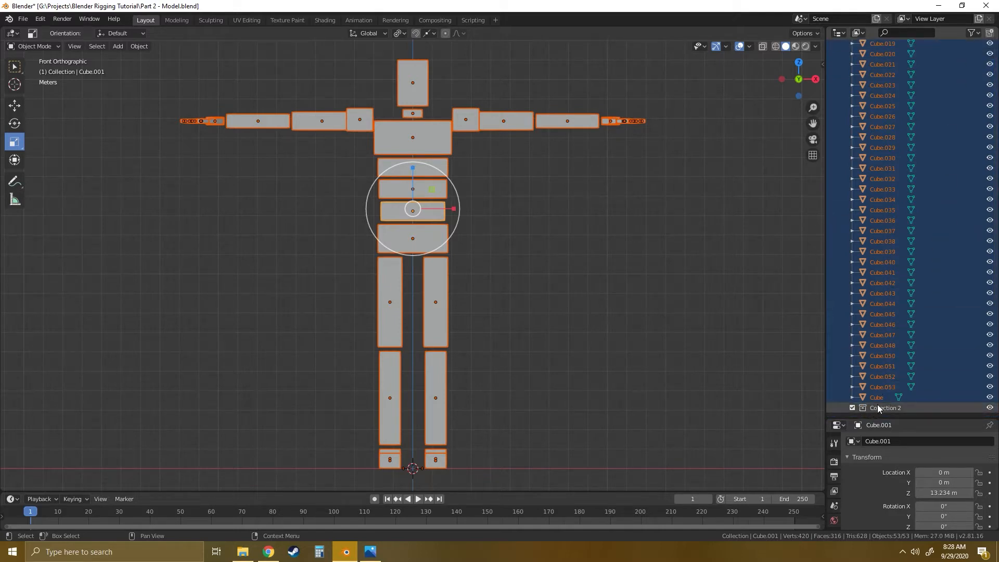
pyautogui.moveTo(875, 393); pyautogui.dragTo(879, 407)
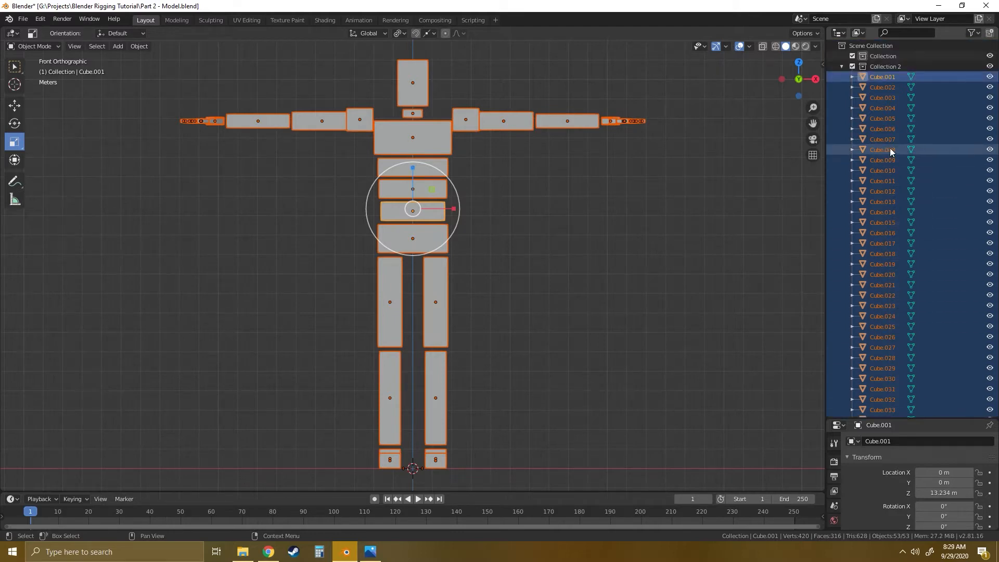
# - Rename the new collection holding the cubes as Model and nest it inside Collection
pyautogui.click(842, 66)
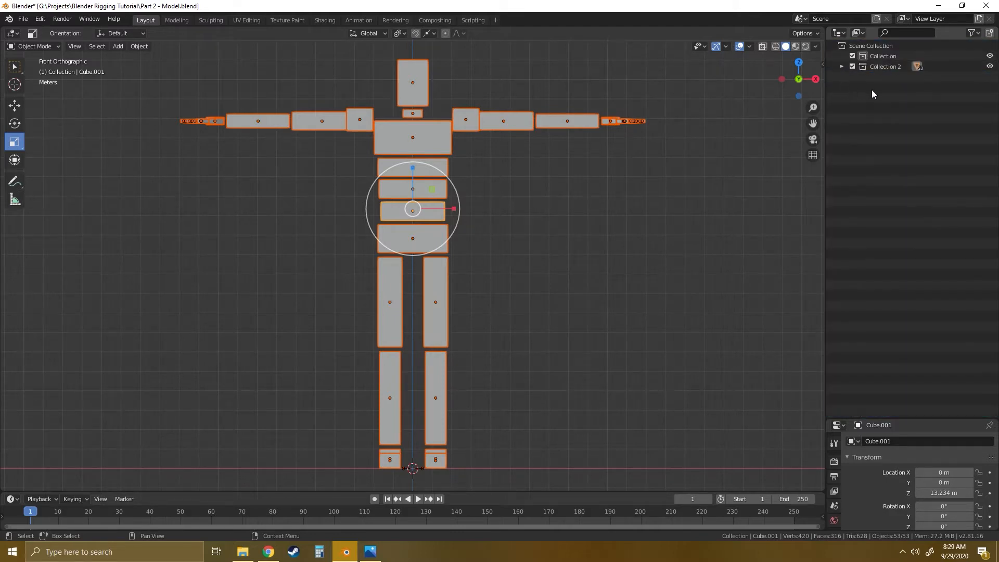
pyautogui.doubleClick(885, 67)
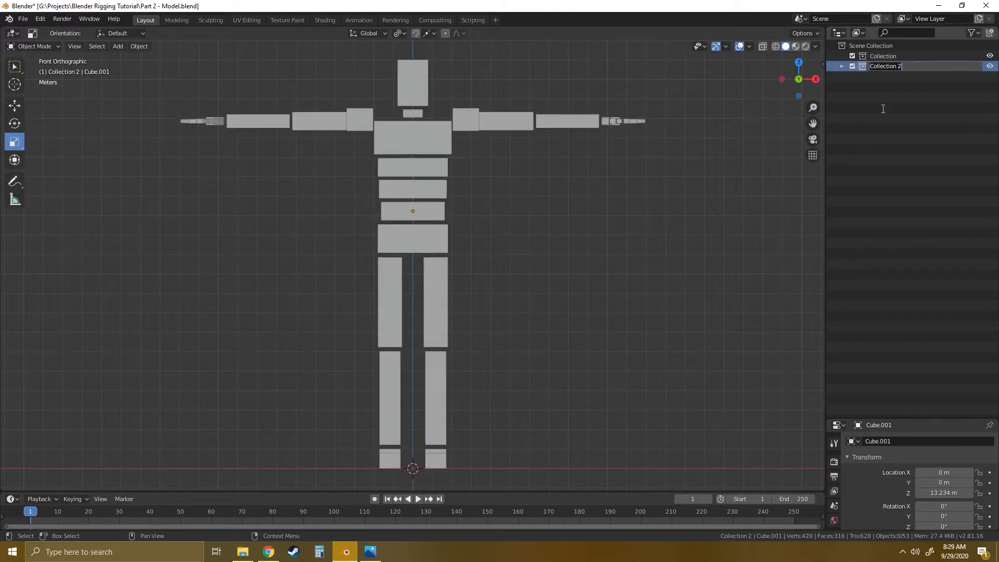
pyautogui.write('Model')
pyautogui.press('Return')
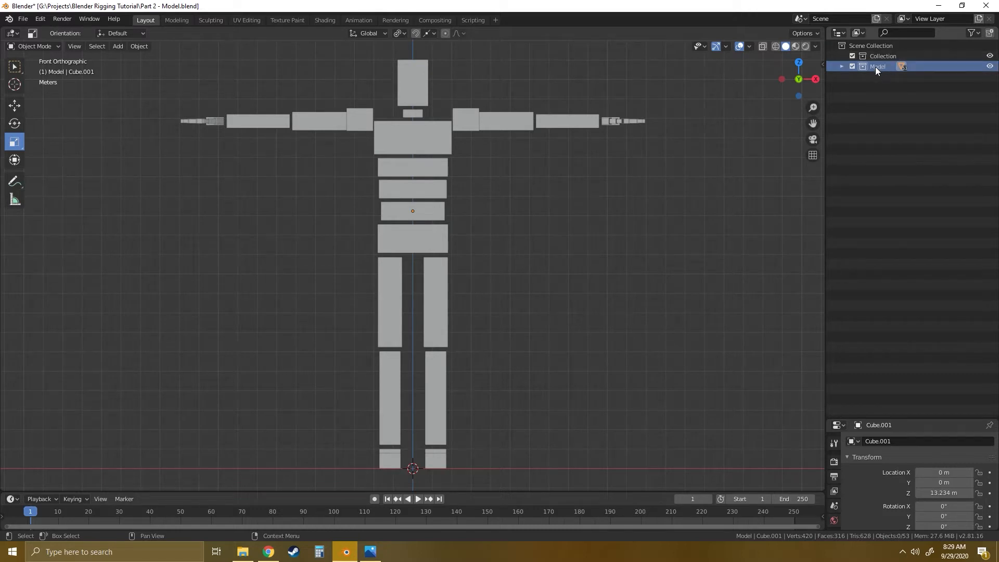
pyautogui.moveTo(875, 67); pyautogui.dragTo(882, 55)
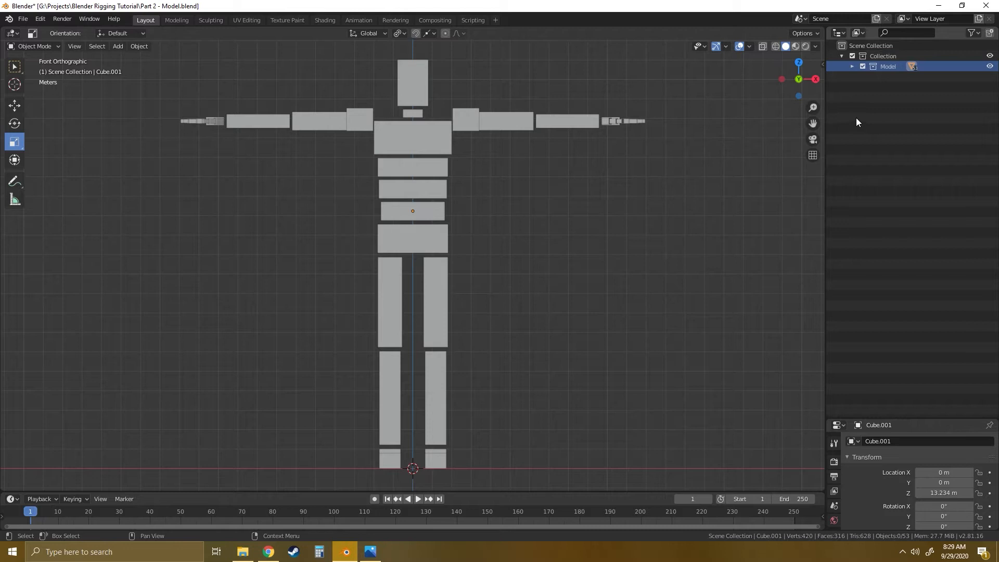
# - Add an armature directly to the parent Collection and activate the Move tool
pyautogui.click(878, 55)
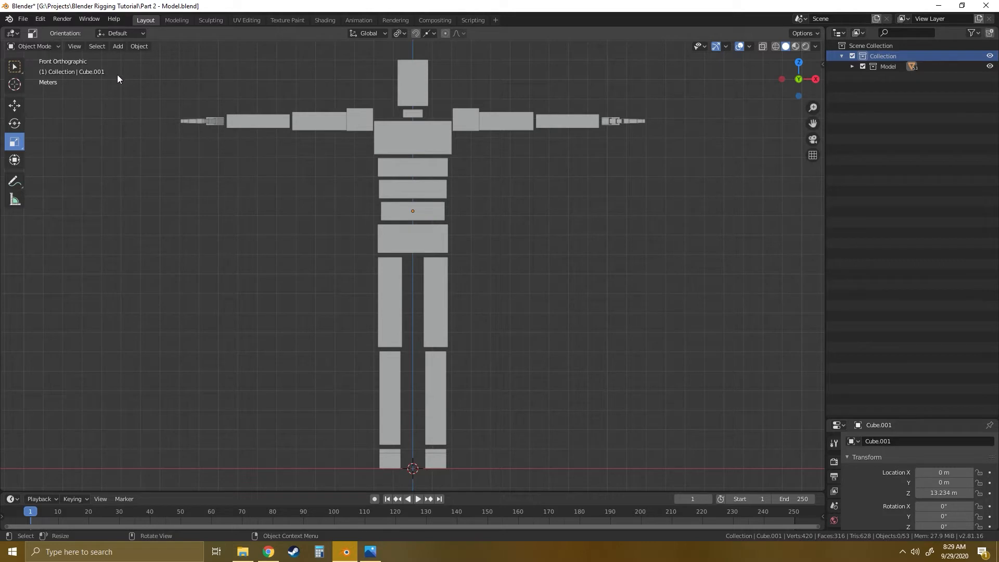
pyautogui.click(117, 47)
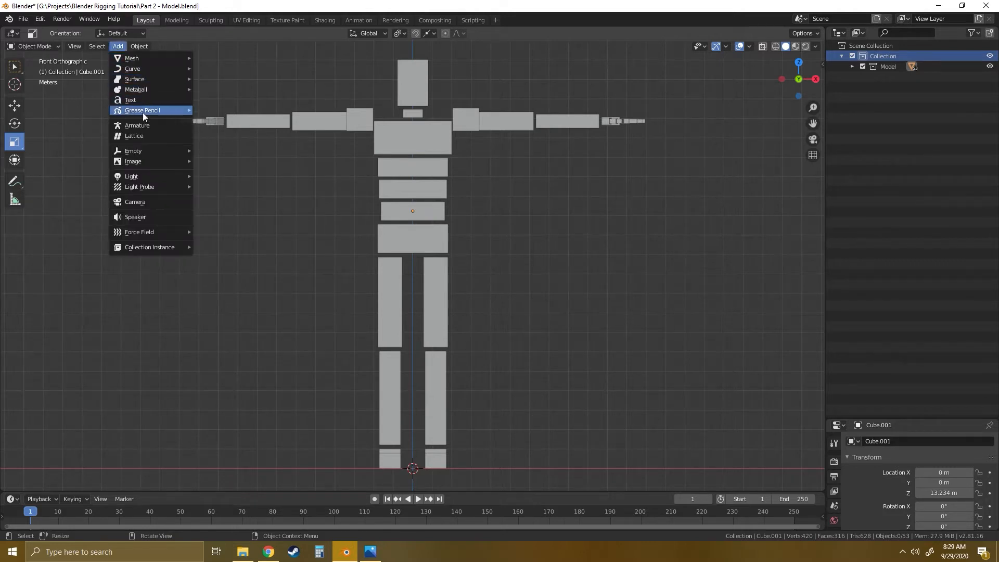
pyautogui.click(137, 125)
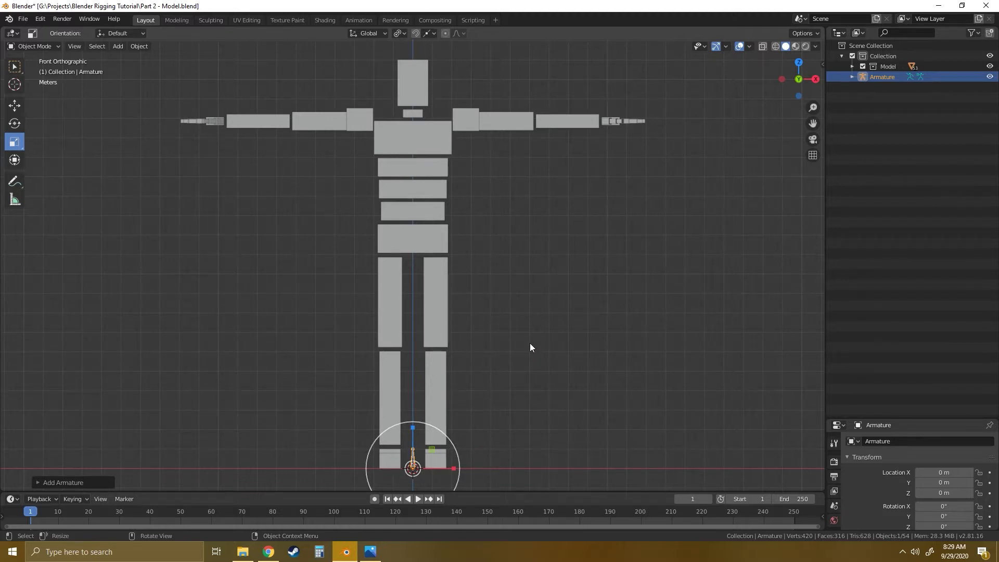
pyautogui.hotkey('shift', 'space')
pyautogui.click(489, 320)
pyautogui.scroll(9, 455, 440)
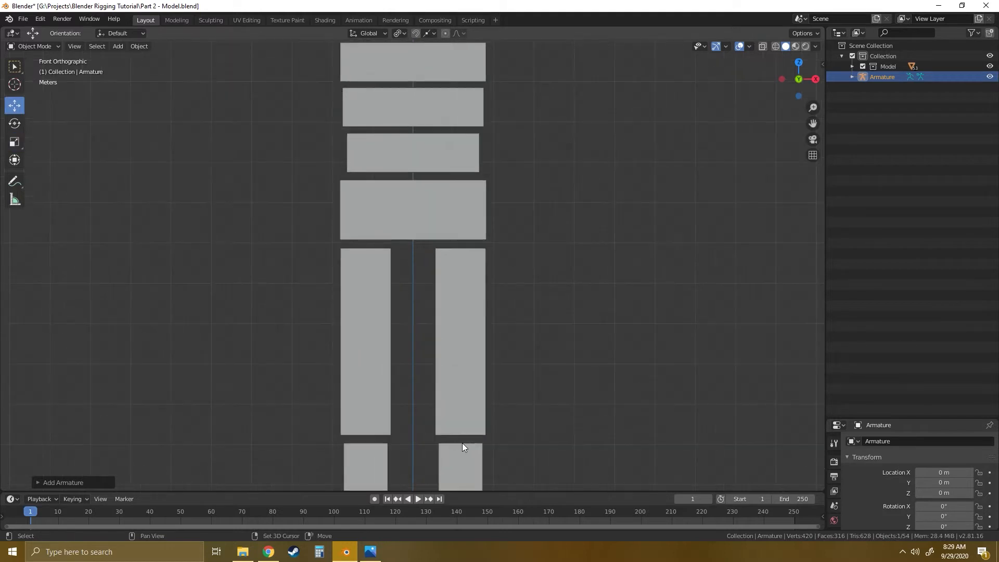
pyautogui.keyDown('shift'); pyautogui.moveTo(603, 360); pyautogui.dragTo(468, 227, button='middle'); pyautogui.keyUp('shift')
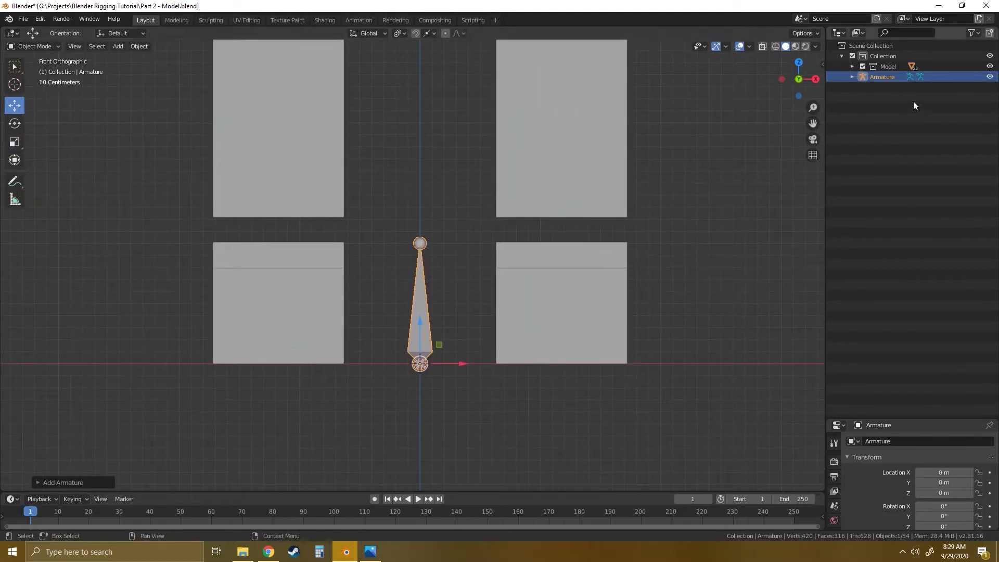
# - Expand the armature's hierarchy down to its Bone entry, inspect the bone, and reselect the armature in the viewport
pyautogui.click(852, 76)
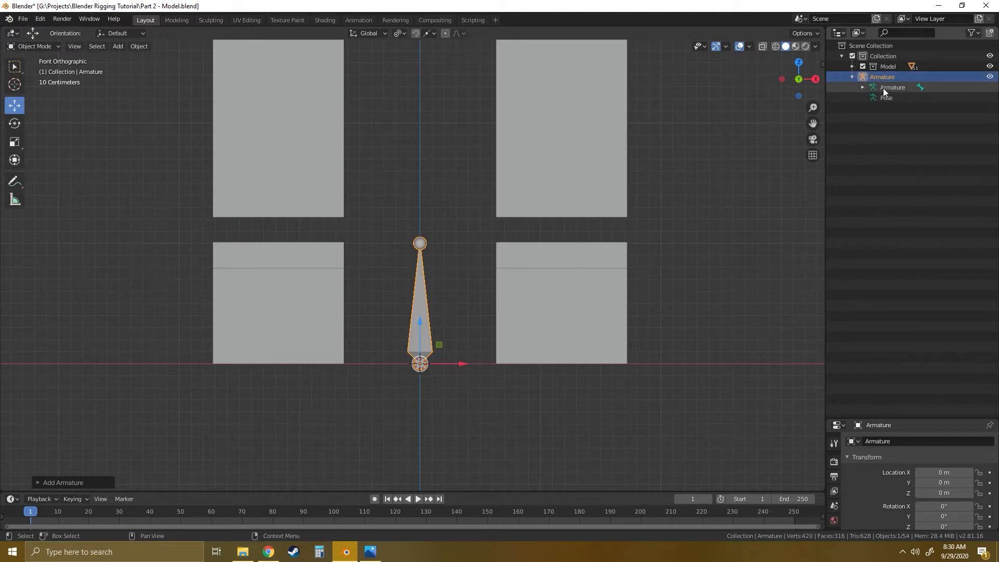
pyautogui.click(862, 86)
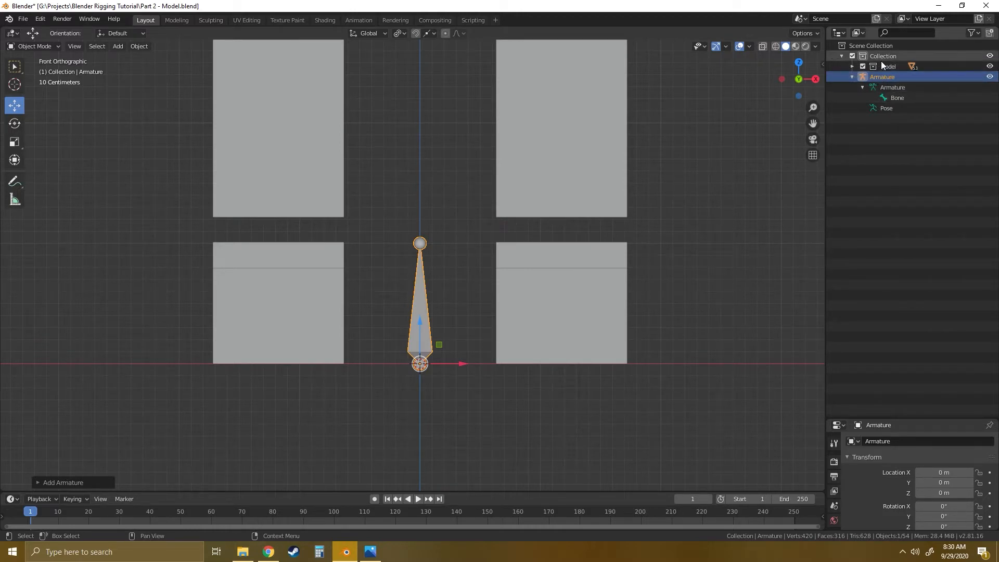
pyautogui.click(898, 98)
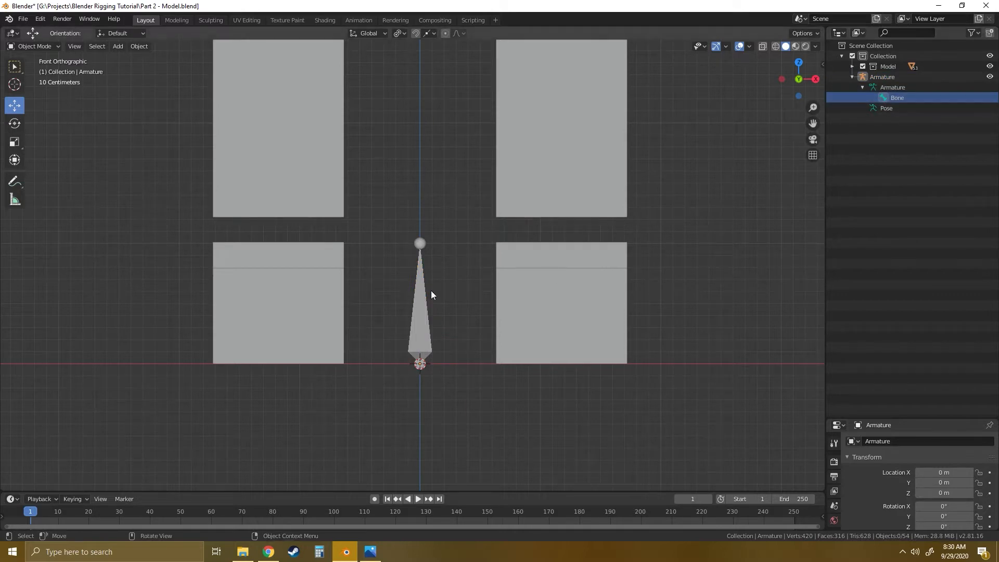
pyautogui.click(424, 319)
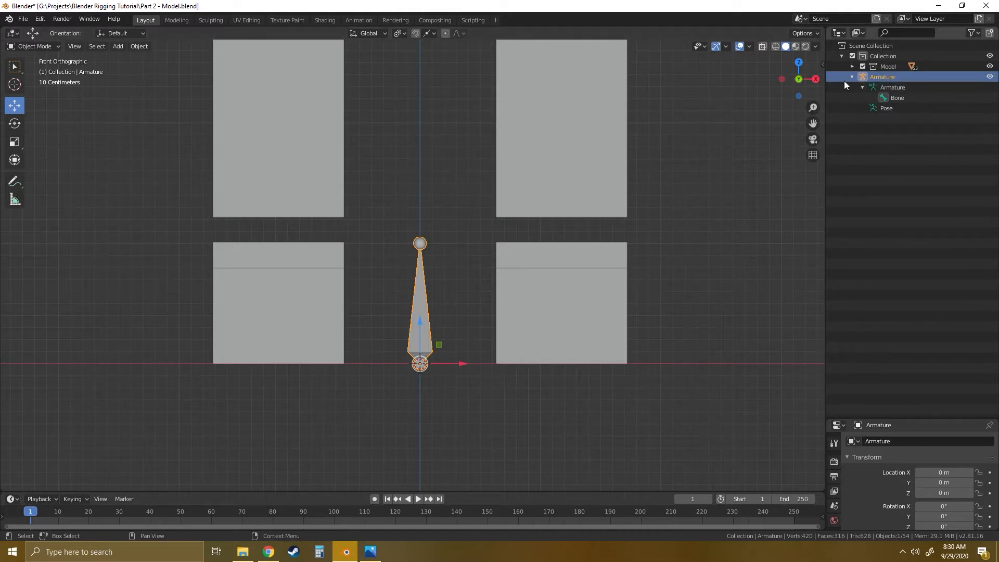
pyautogui.click(58, 45)
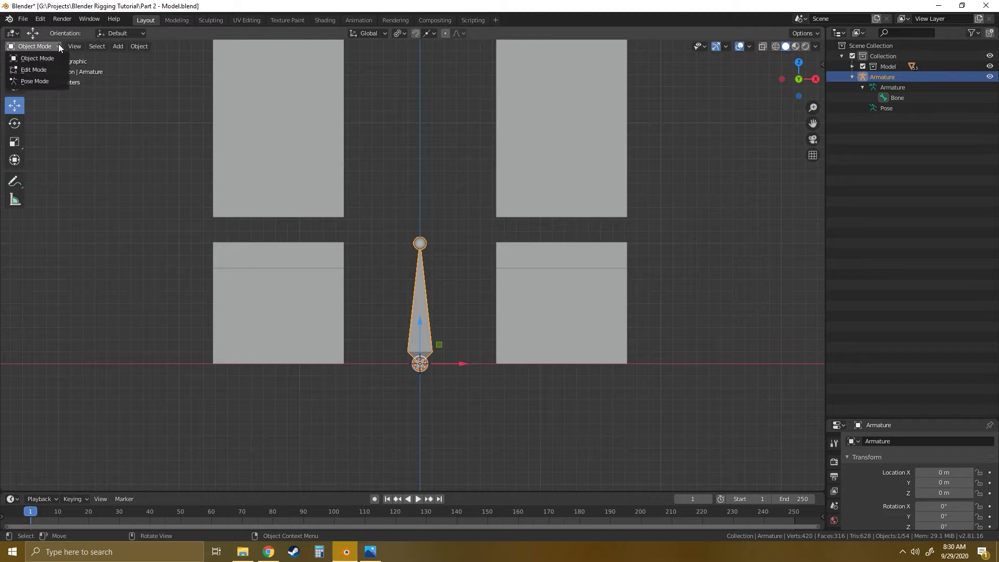
pyautogui.click(27, 68)
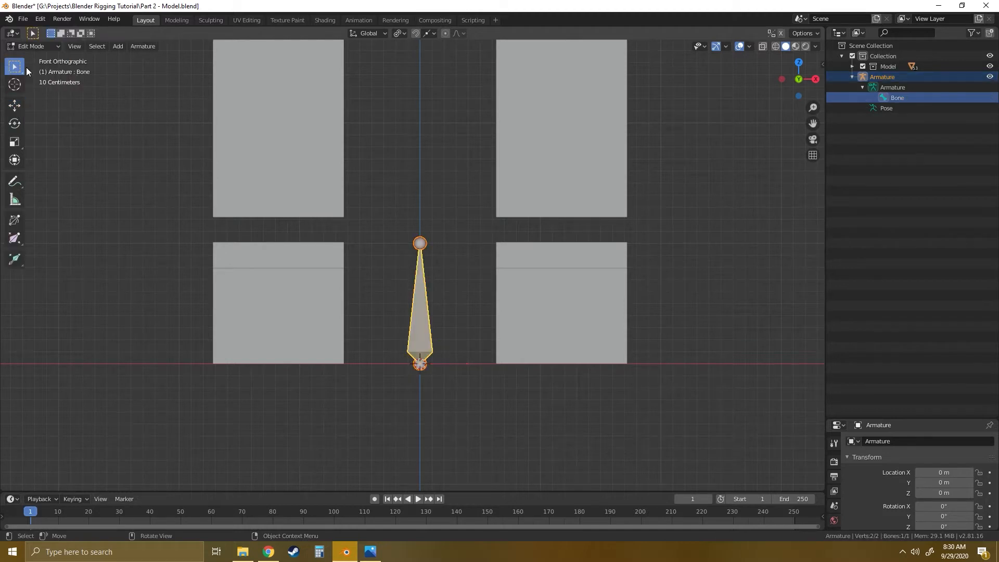
pyautogui.click(895, 89)
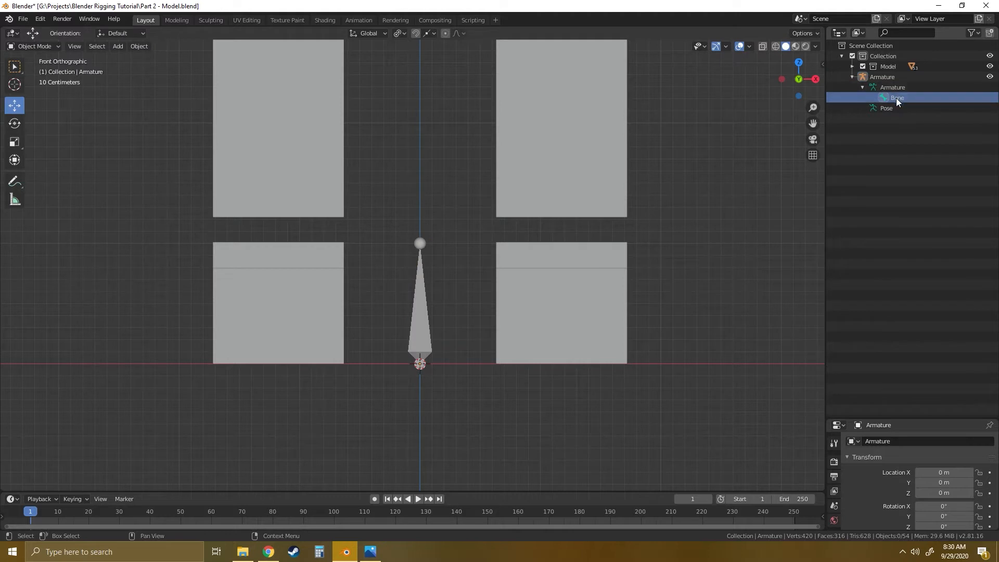
# - Enter Edit Mode on the armature with its Bone selected
pyautogui.click(34, 45)
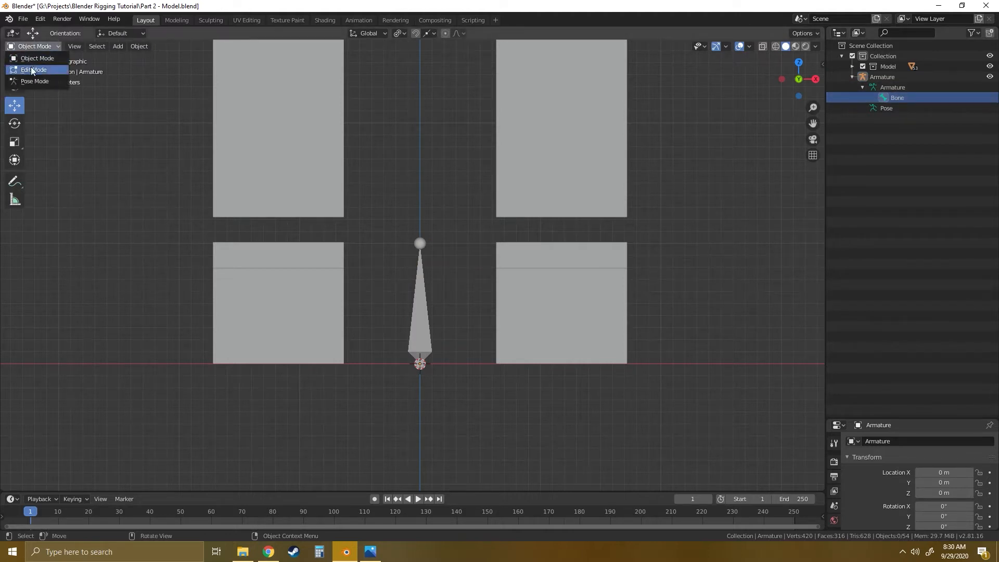
pyautogui.click(27, 69)
pyautogui.click(905, 97)
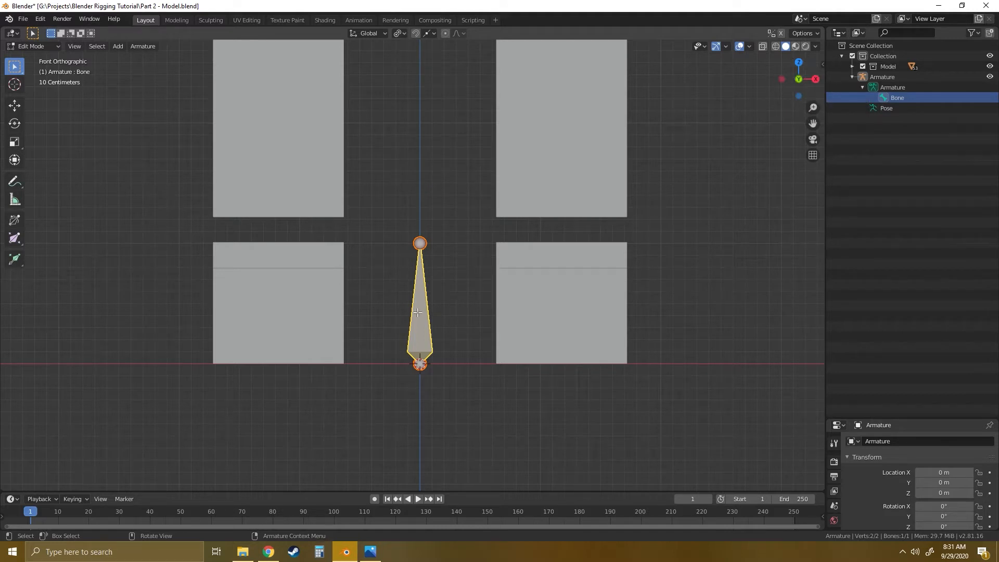
# - Move the bone about 11.9 m straight up along the body's centre line to the upper part of the hips block
pyautogui.hotkey('shift', 'space')
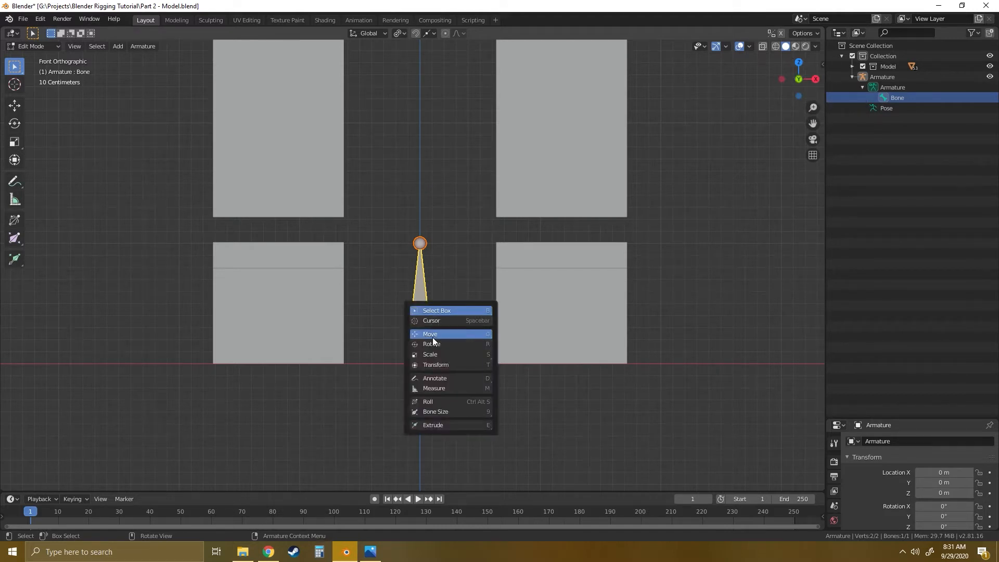
pyautogui.click(432, 335)
pyautogui.scroll(-8, 497, 302)
pyautogui.keyDown('shift'); pyautogui.moveTo(483, 218); pyautogui.dragTo(481, 360, button='middle'); pyautogui.keyUp('shift')
pyautogui.scroll(-1, 475, 317)
pyautogui.press('g')
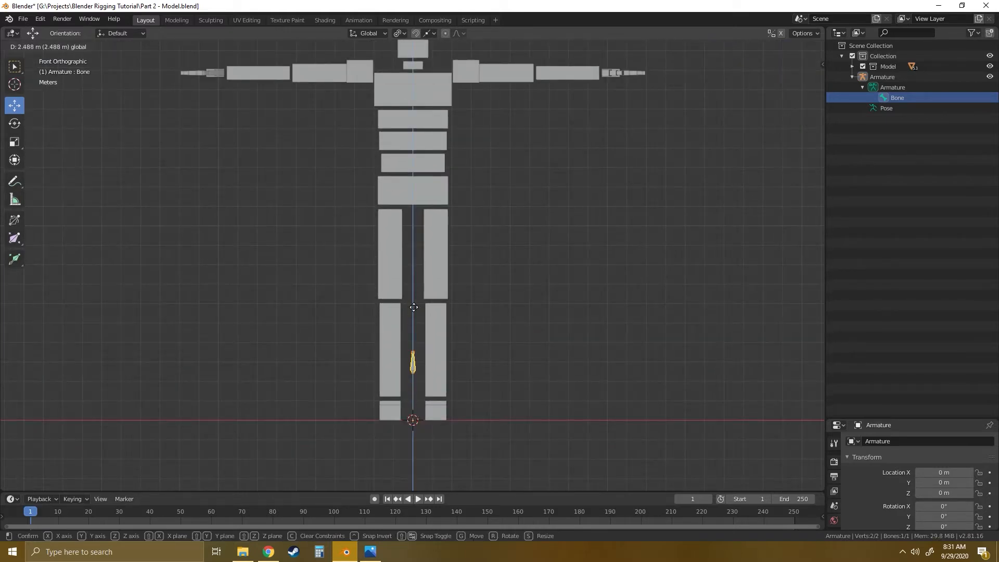
pyautogui.click(410, 136)
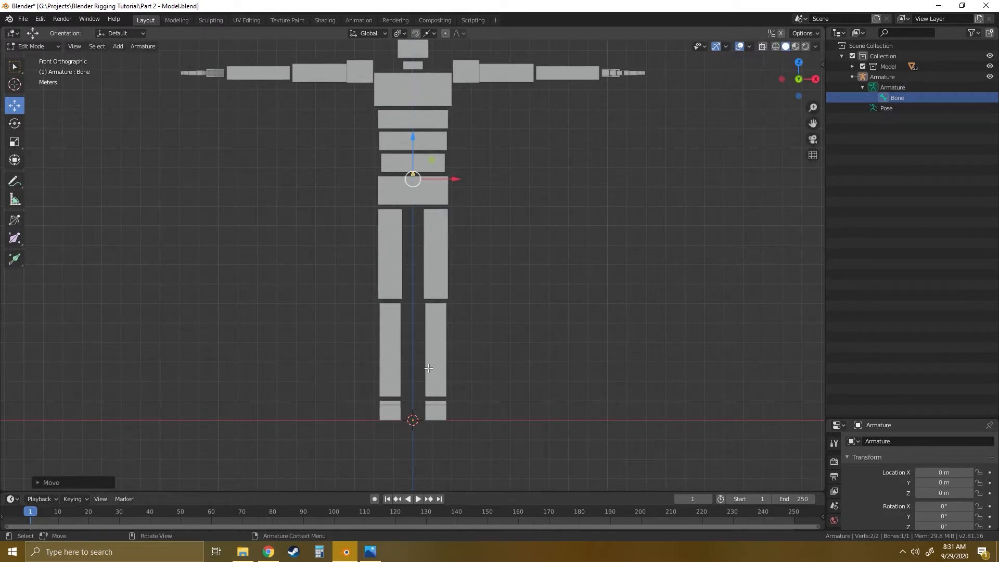
pyautogui.keyDown('shift'); pyautogui.moveTo(500, 203); pyautogui.dragTo(455, 247, button='middle'); pyautogui.keyUp('shift')
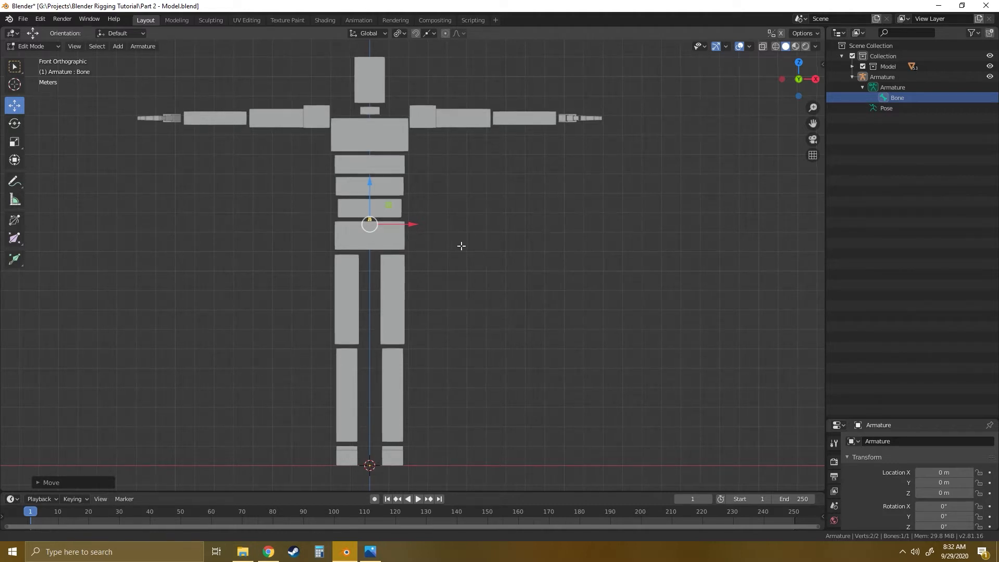
pyautogui.scroll(6, 499, 313)
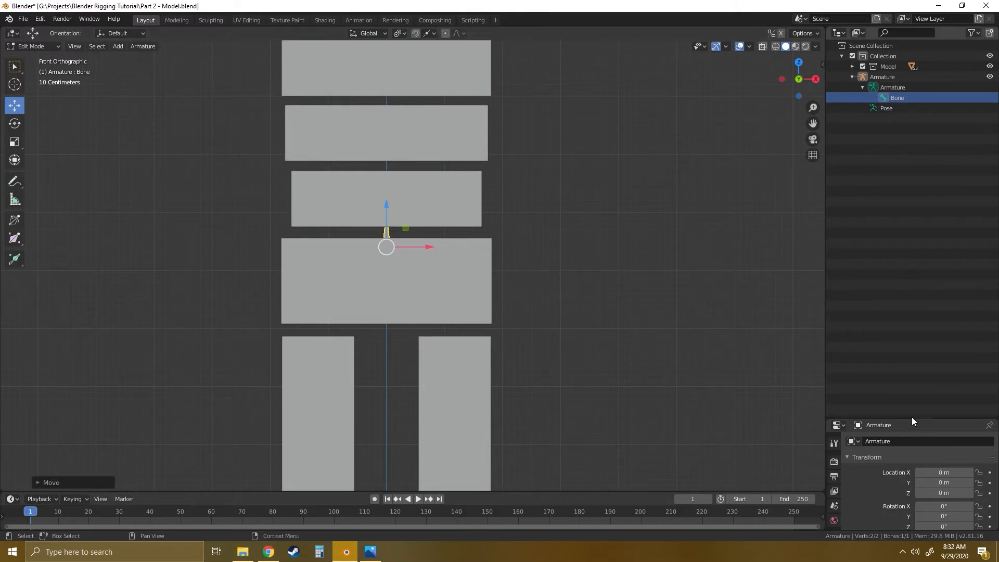
# - Turn on In Front in the armature's Viewport Display settings and deselect the bone
pyautogui.moveTo(912, 418); pyautogui.dragTo(900, 229)
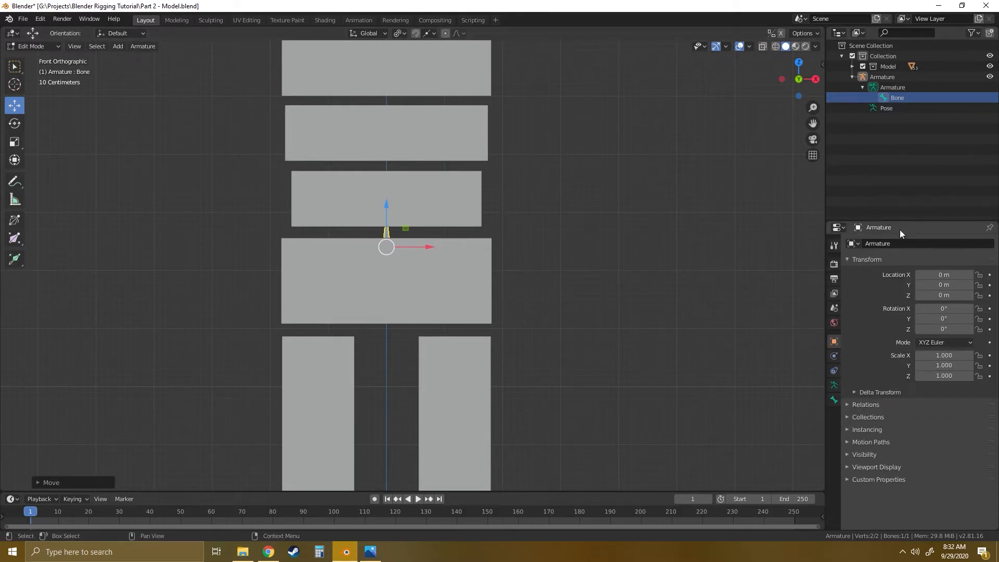
pyautogui.click(834, 386)
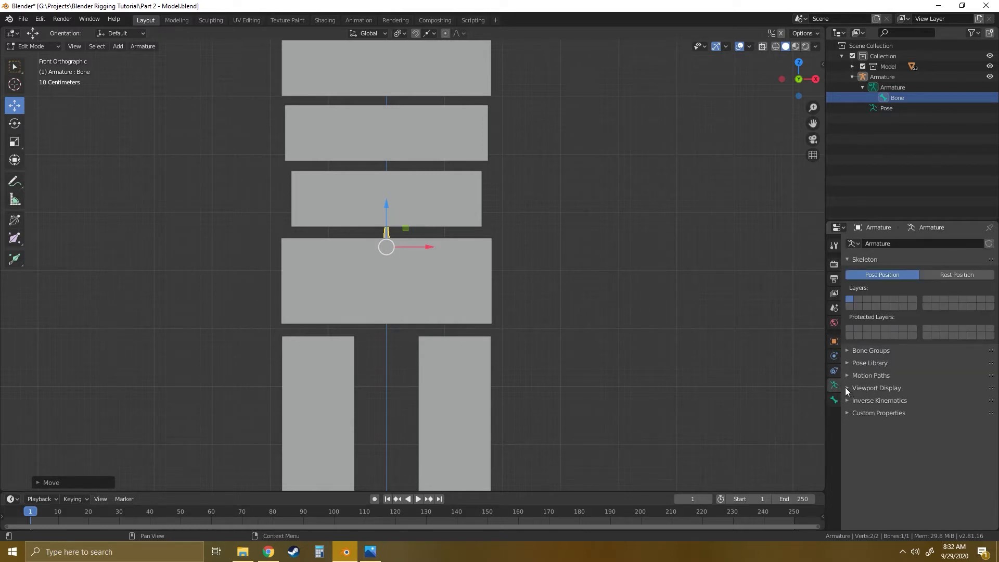
pyautogui.click(847, 389)
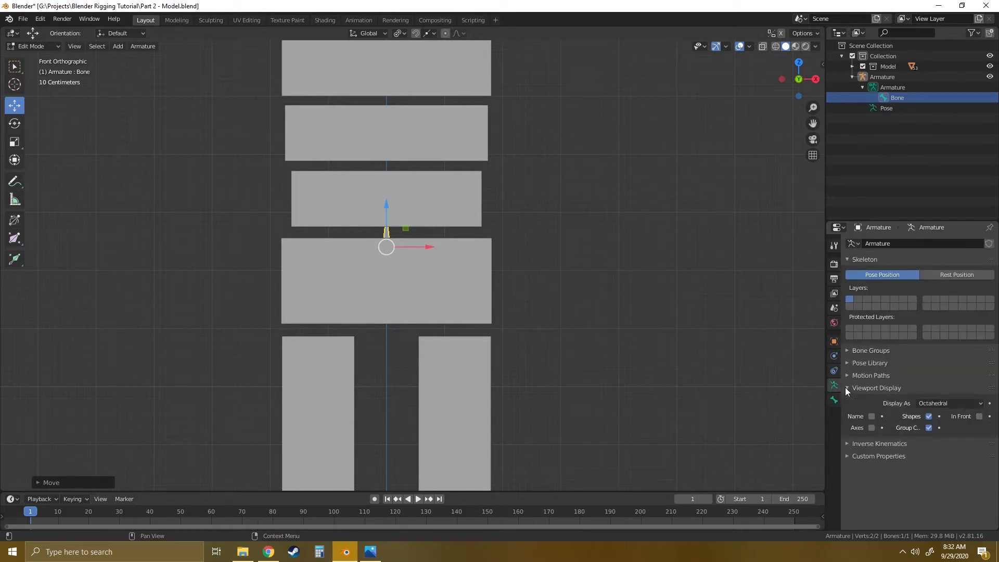
pyautogui.click(979, 417)
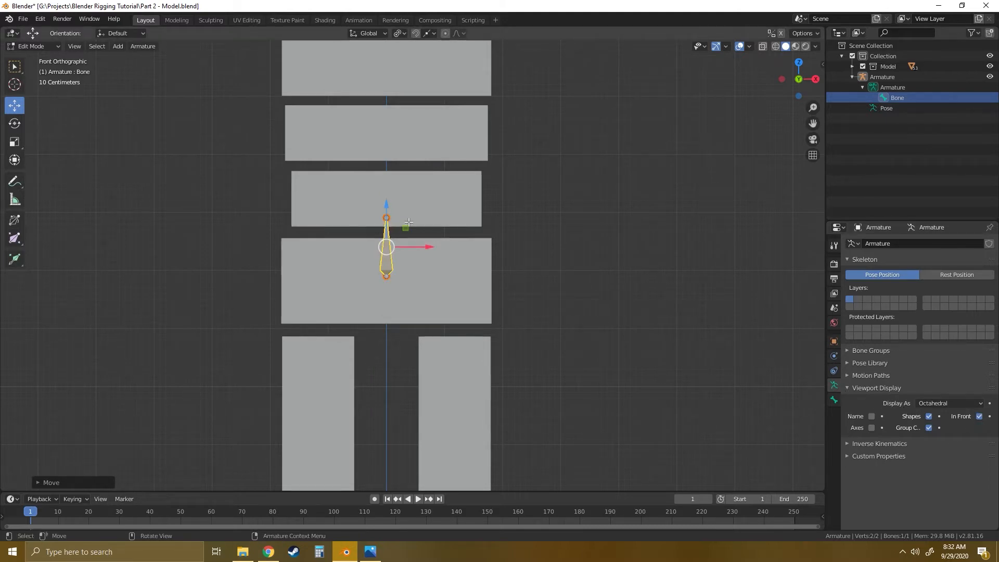
pyautogui.click(434, 268)
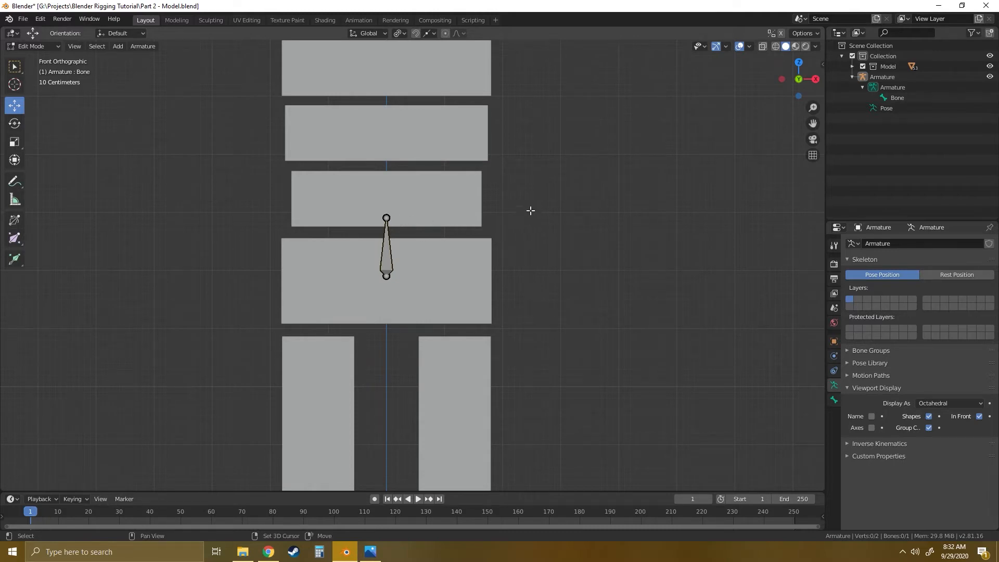
# - Select the bone and lower it slightly along the vertical axis at the hips block
pyautogui.keyDown('shift'); pyautogui.moveTo(529, 212); pyautogui.dragTo(538, 337, button='middle'); pyautogui.keyUp('shift')
pyautogui.keyDown('shift'); pyautogui.moveTo(549, 232); pyautogui.dragTo(567, 193, button='middle'); pyautogui.keyUp('shift')
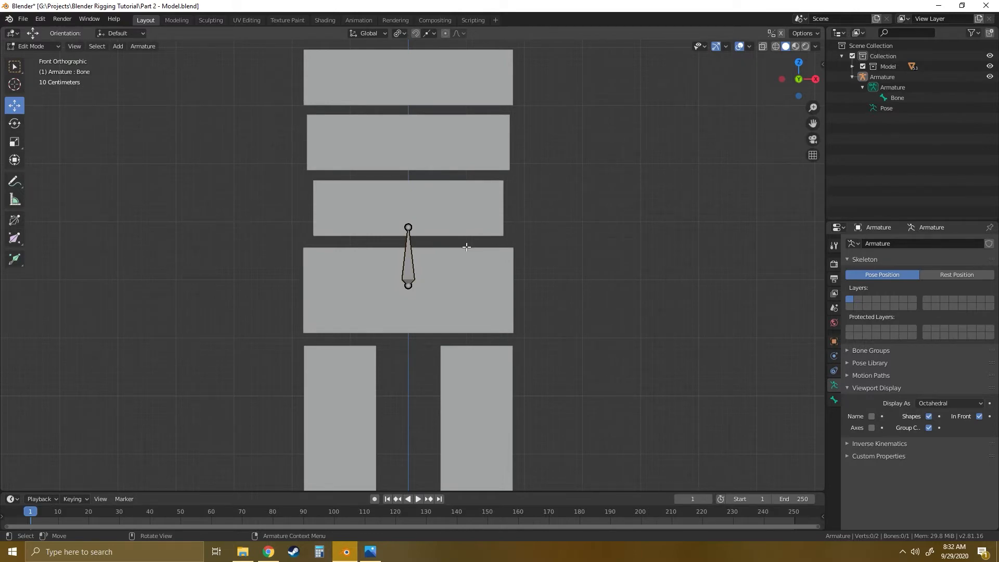
pyautogui.click(403, 265)
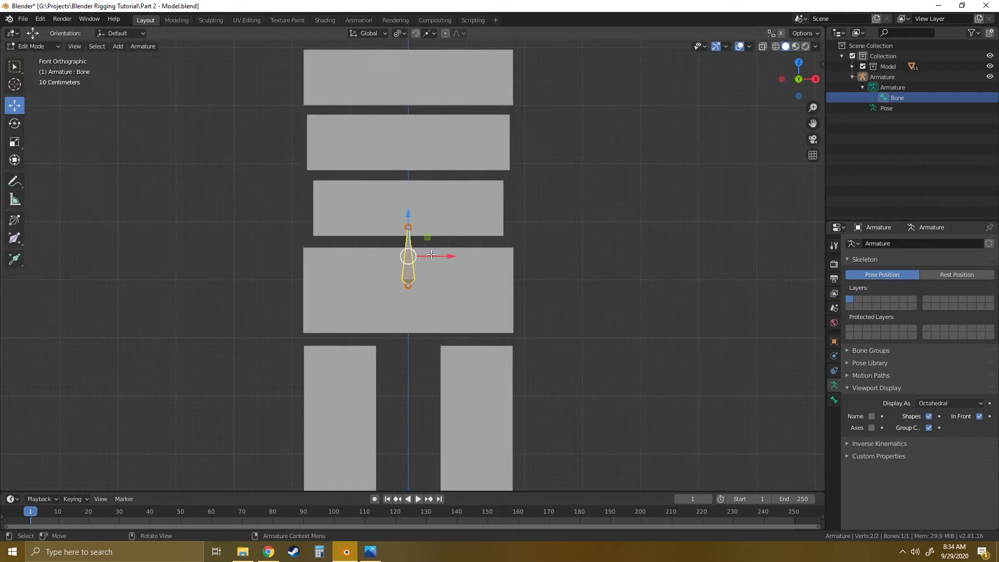
pyautogui.moveTo(409, 212); pyautogui.dragTo(408, 217)
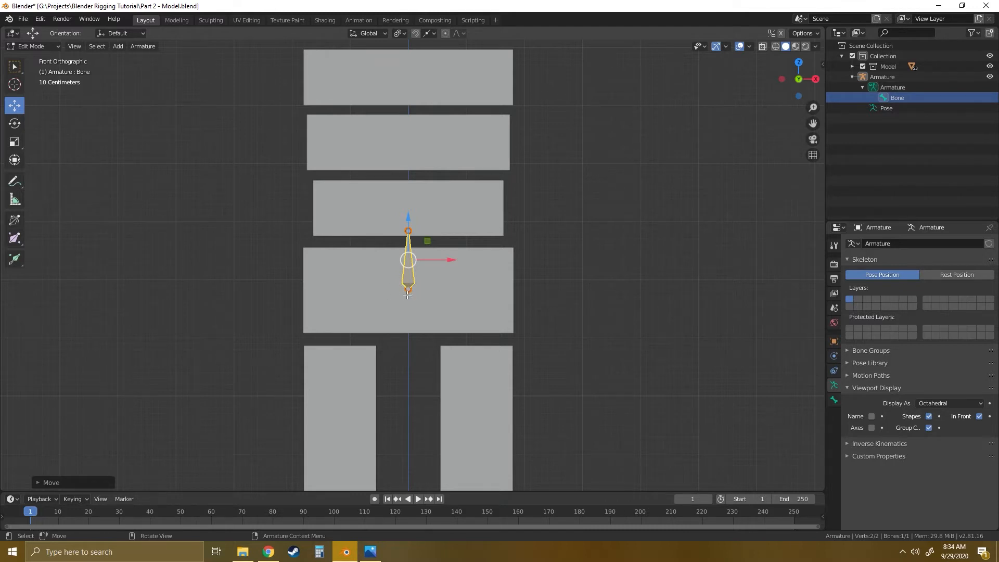
# - Try raising only the bone's base joint along the centre line, and undo the move
pyautogui.scroll(6, 437, 270)
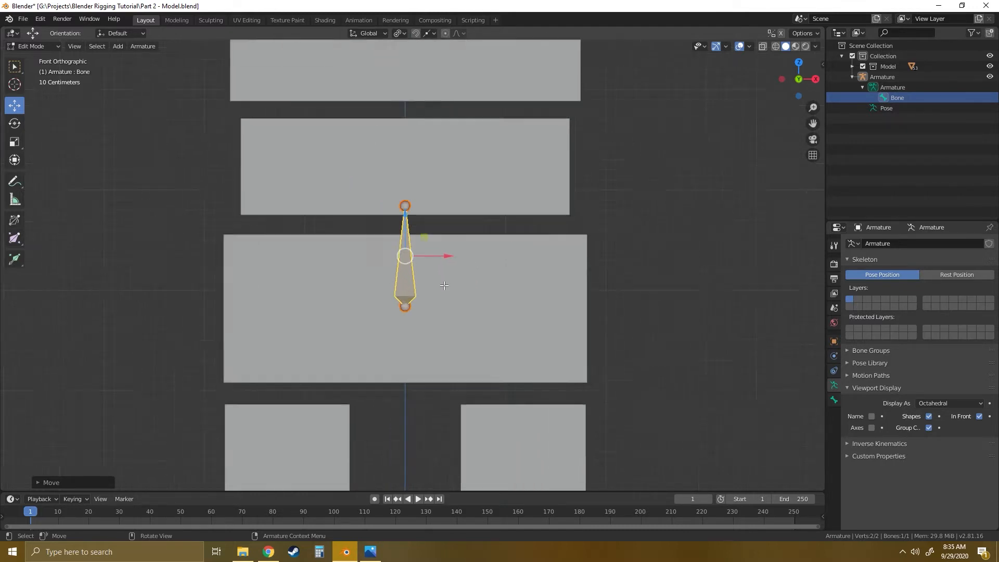
pyautogui.keyDown('shift'); pyautogui.moveTo(499, 243); pyautogui.dragTo(524, 263, button='middle'); pyautogui.keyUp('shift')
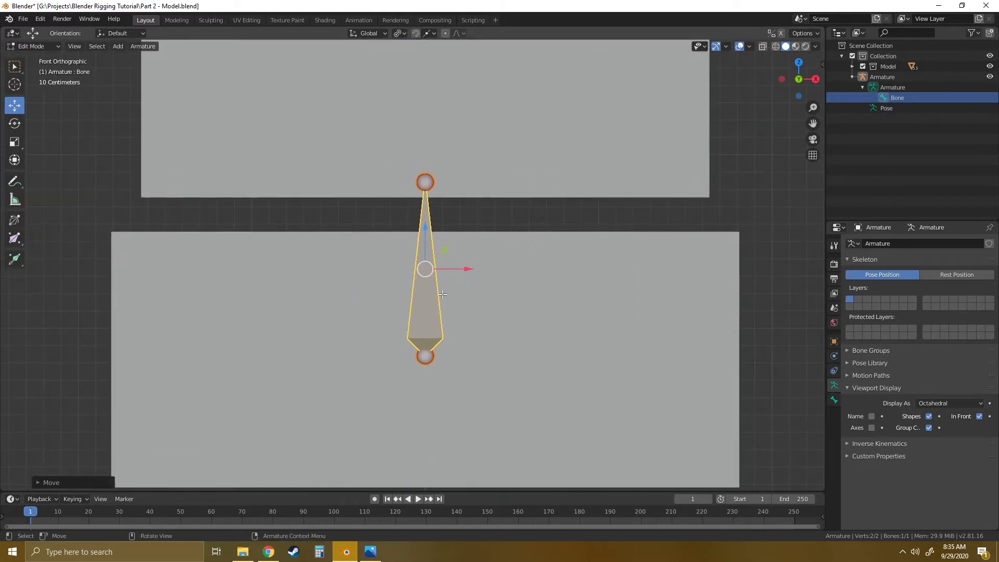
pyautogui.click(425, 358)
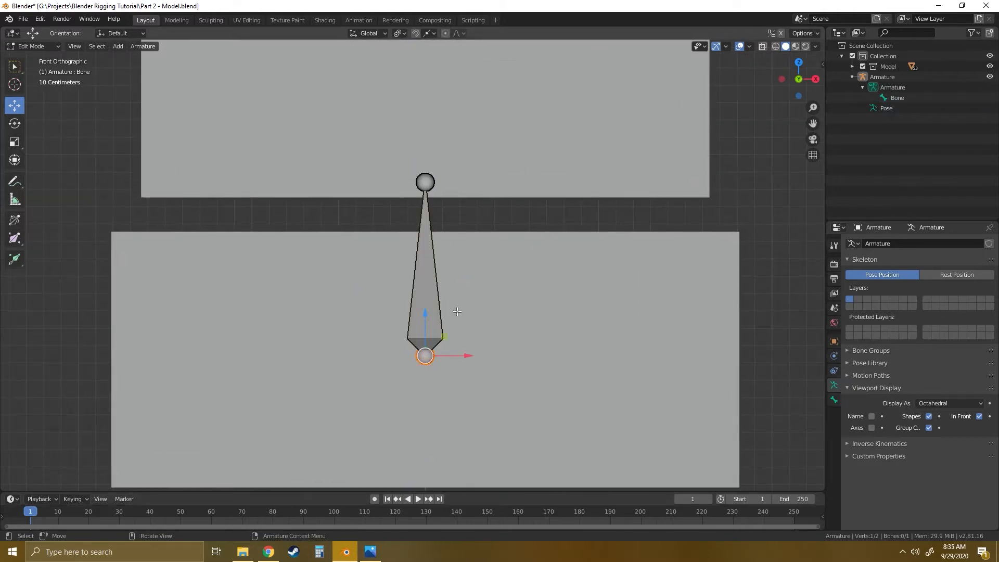
pyautogui.moveTo(425, 313); pyautogui.dragTo(425, 276)
pyautogui.hotkey('ctrl', 'z')
# - Lower the bone's tip joint slightly, then try moving the whole bone freely off the centre line and undo that move
pyautogui.click(428, 180)
pyautogui.moveTo(426, 139)
pyautogui.mouseDown()
pyautogui.moveTo(438, 205)
pyautogui.moveTo(440, 150)
pyautogui.mouseUp()
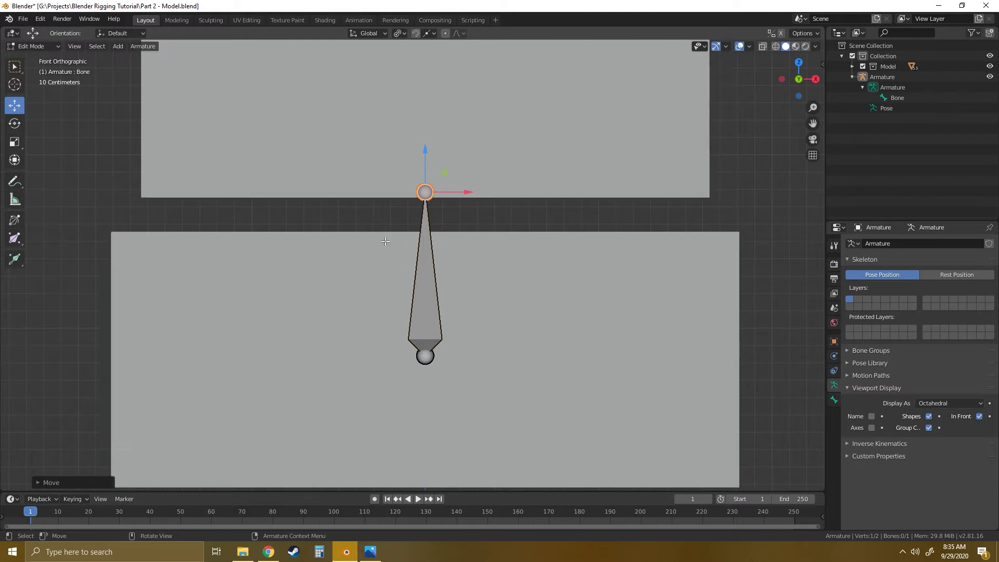
pyautogui.click(424, 290)
pyautogui.press('g')
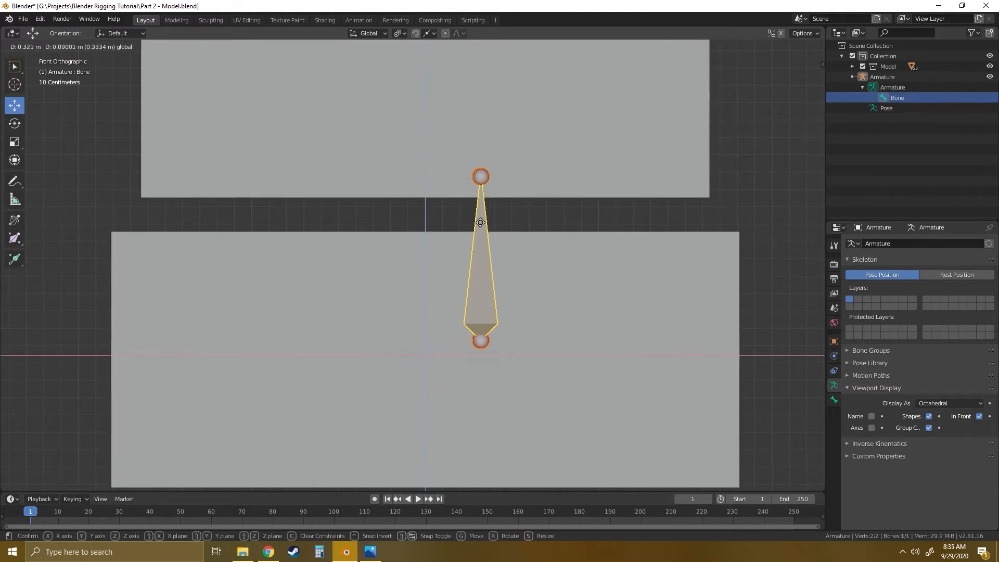
pyautogui.click(499, 266)
pyautogui.hotkey('ctrl', 'z')
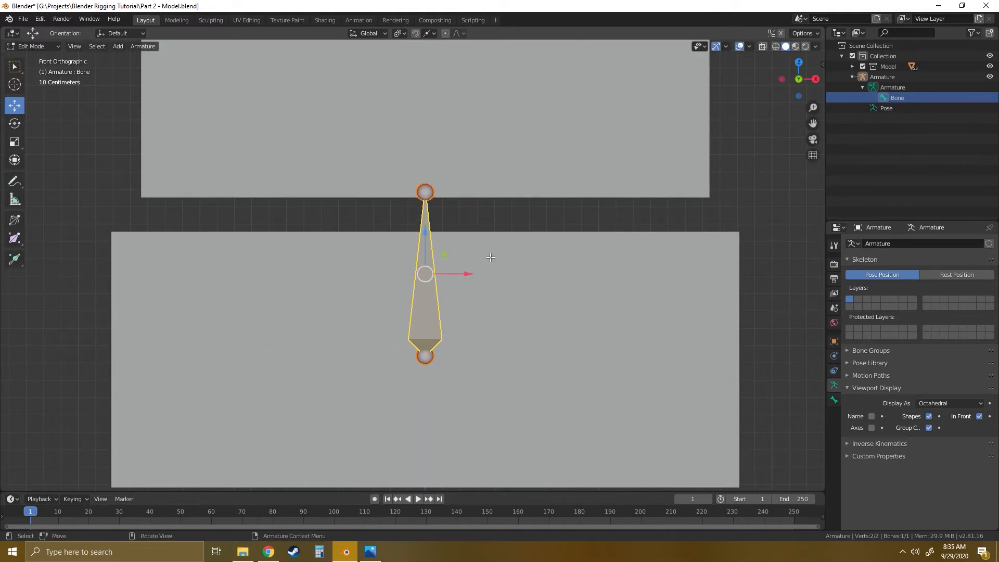
# - Shorten the bone by lowering its tip joint vertically to just inside the hips block's upper edge
pyautogui.click(425, 192)
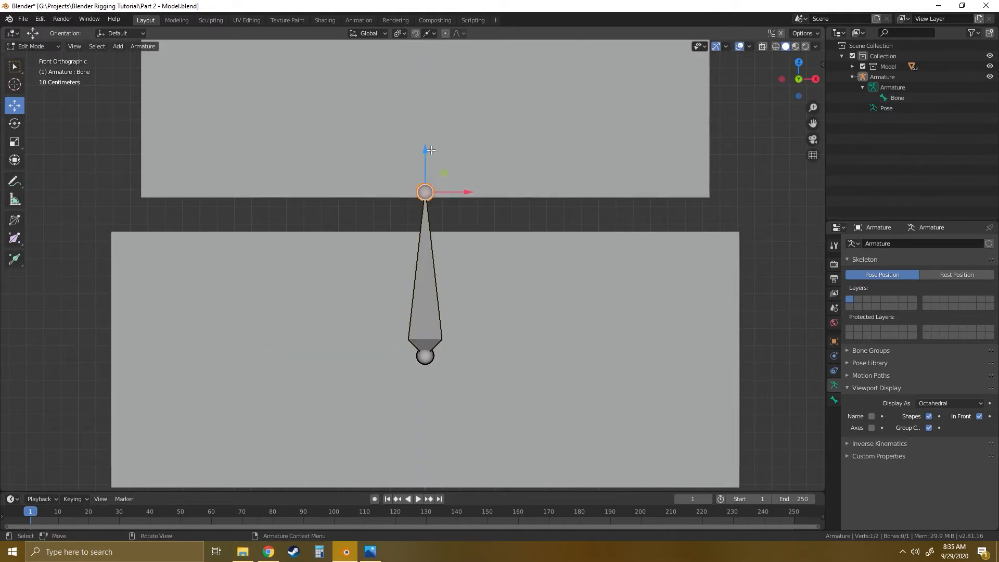
pyautogui.moveTo(427, 148); pyautogui.dragTo(436, 215)
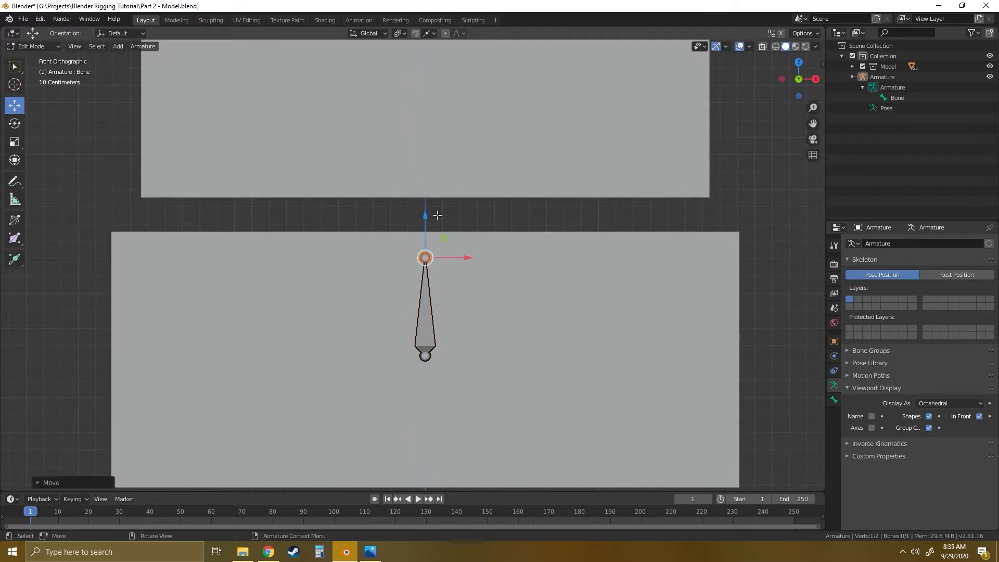
pyautogui.scroll(-5, 460, 306)
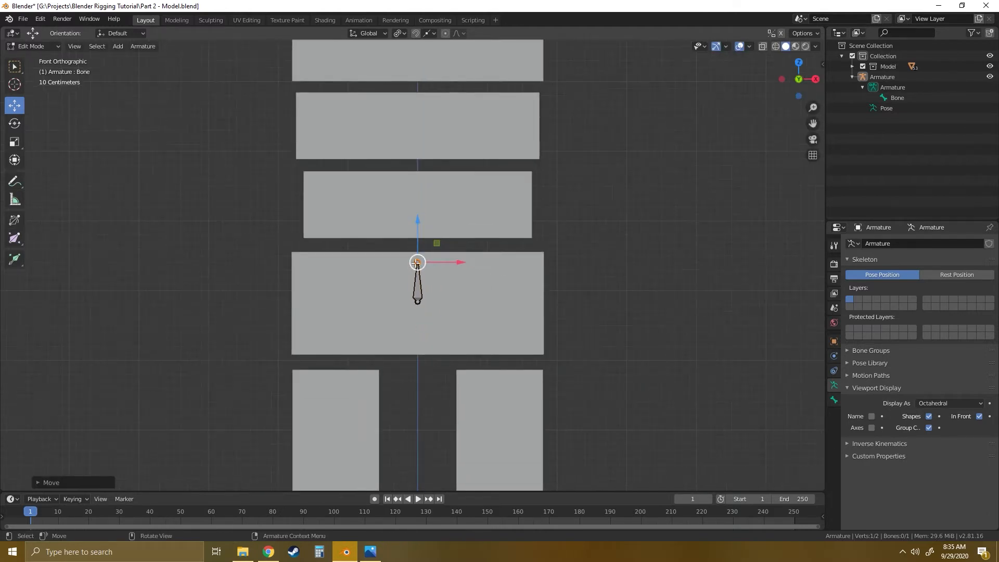
pyautogui.scroll(-4, 422, 187)
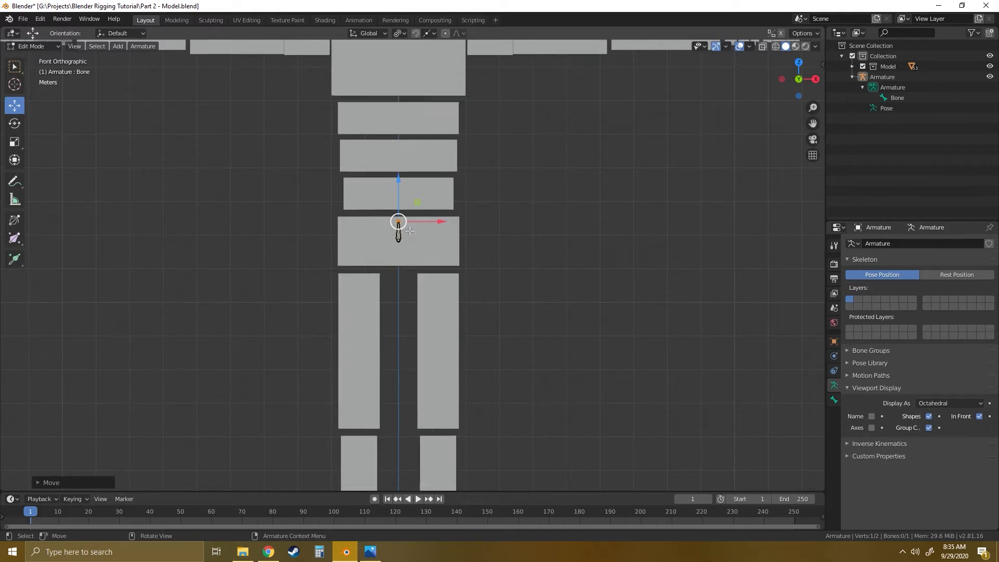
# - Duplicate the hip bone about 0.82 m straight up along Z, placing the copy's base in the gap above the hips block
pyautogui.scroll(7, 418, 255)
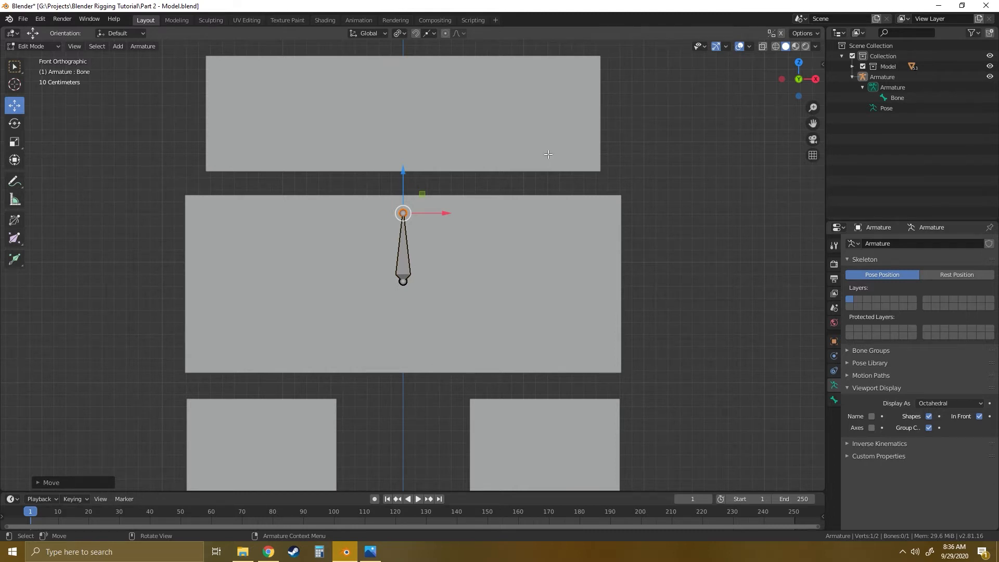
pyautogui.keyDown('shift'); pyautogui.moveTo(548, 155); pyautogui.dragTo(556, 287, button='middle'); pyautogui.keyUp('shift')
pyautogui.click(412, 390)
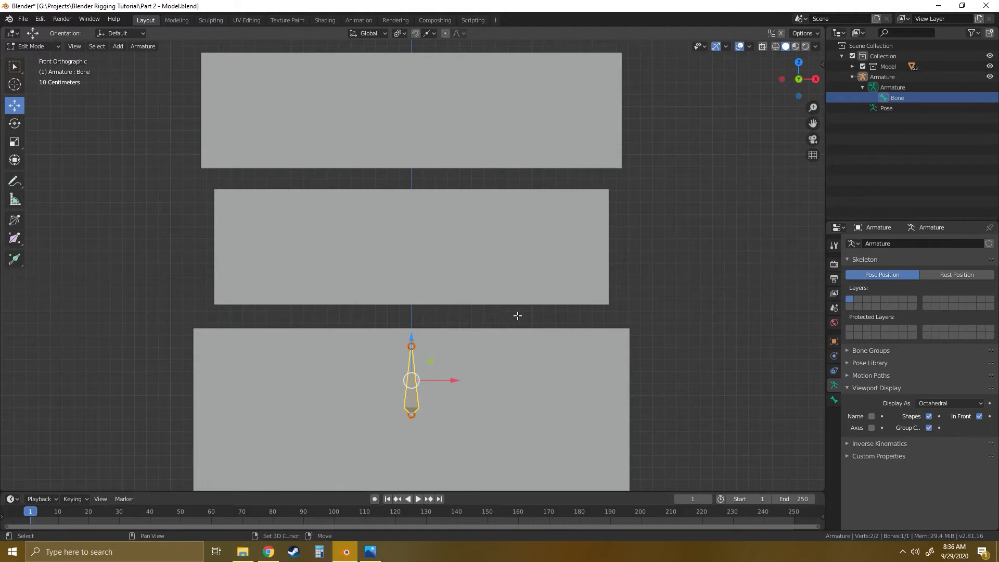
pyautogui.hotkey('shift', 'd')
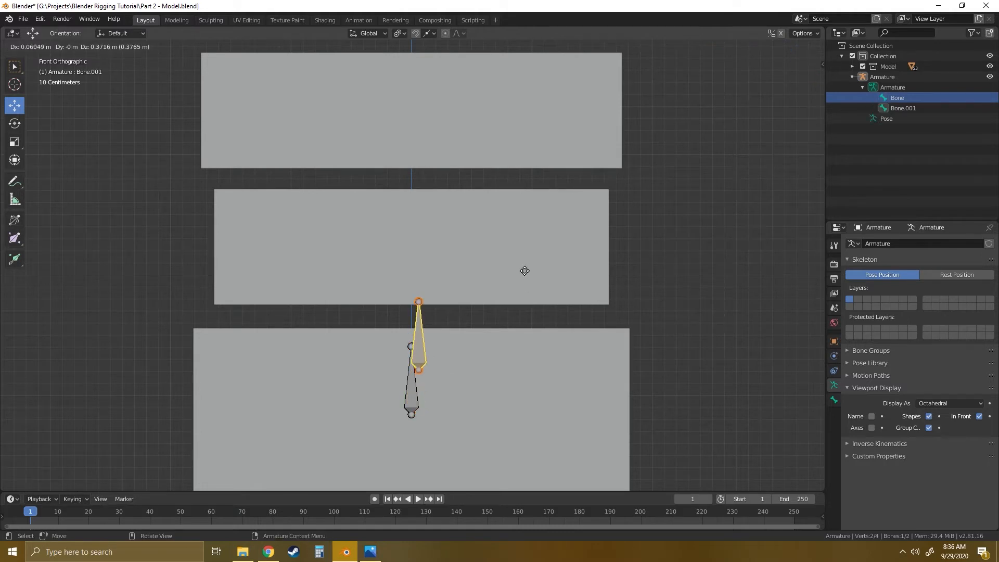
pyautogui.press('z')
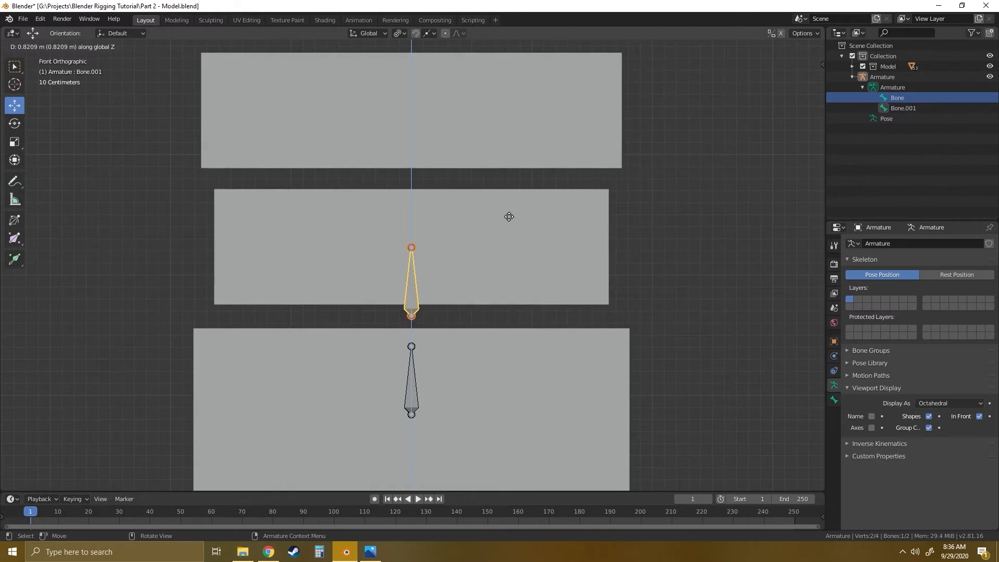
pyautogui.click(509, 217)
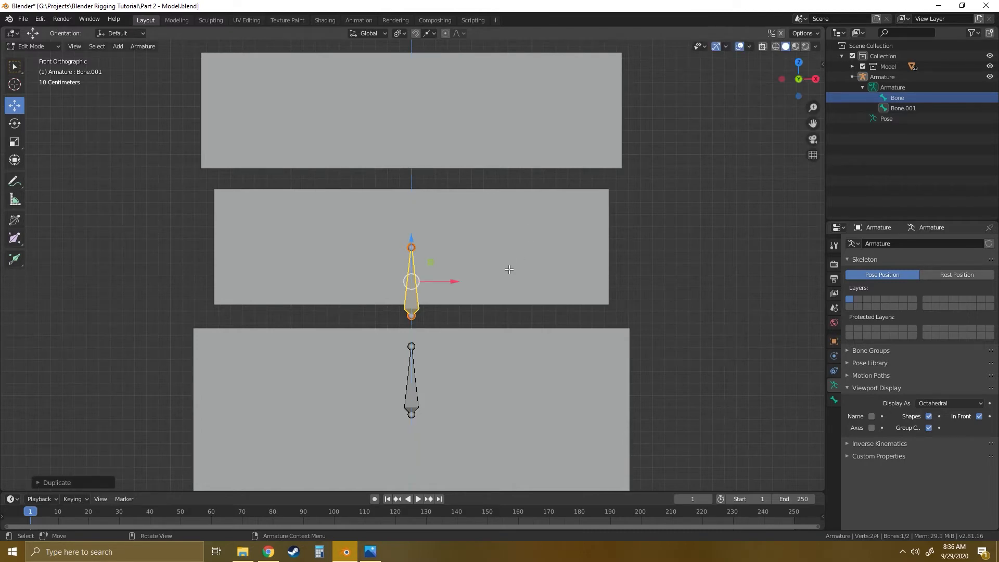
# - Raise the copied bone's tip joint vertically to the gap between the first and second spine blocks
pyautogui.keyDown('shift'); pyautogui.moveTo(496, 248); pyautogui.dragTo(493, 301, button='middle'); pyautogui.keyUp('shift')
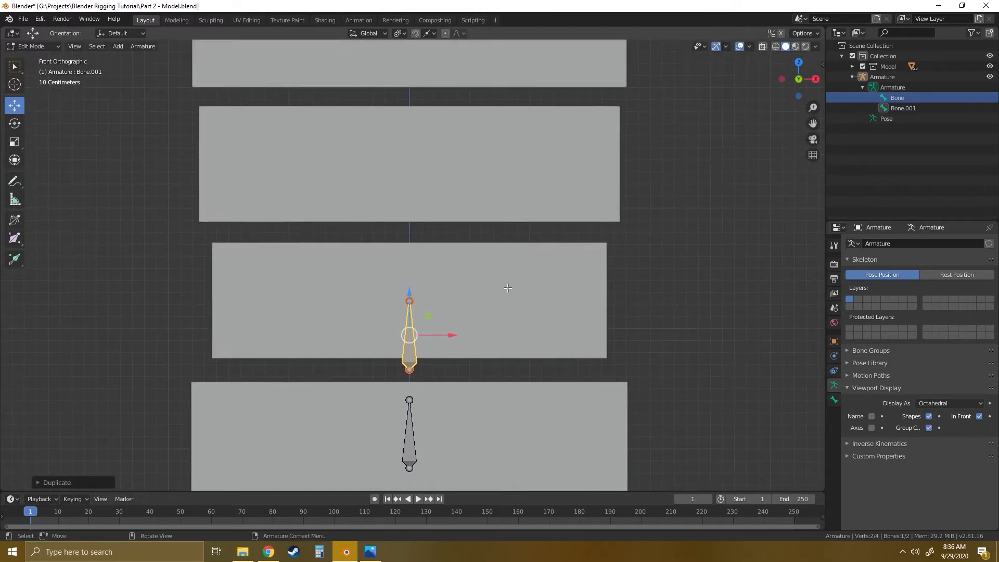
pyautogui.click(514, 281)
pyautogui.click(409, 301)
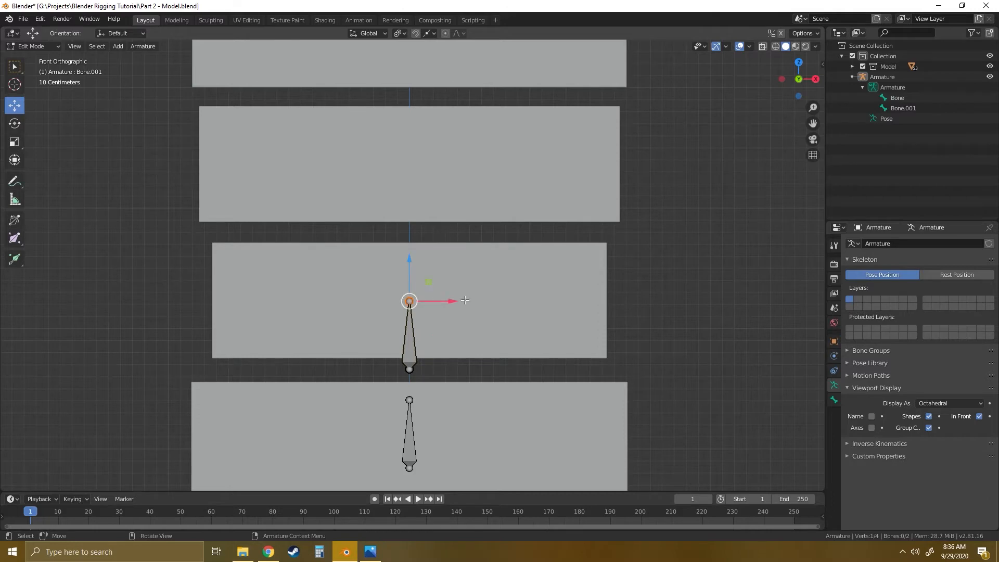
pyautogui.keyDown('shift'); pyautogui.moveTo(520, 293); pyautogui.dragTo(512, 335, button='middle'); pyautogui.keyUp('shift')
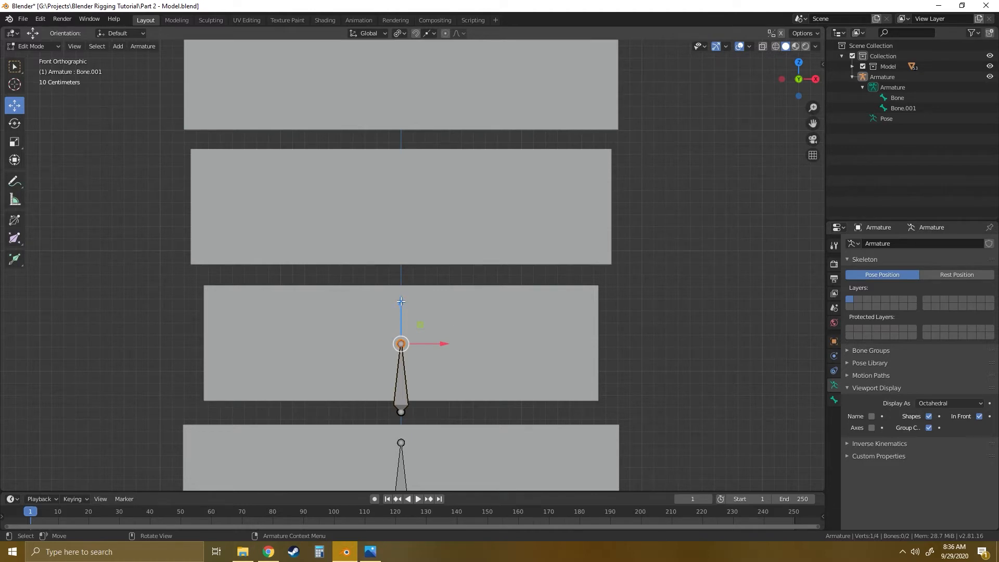
pyautogui.moveTo(401, 301); pyautogui.dragTo(399, 232)
# - Extrude a new bone about 1.1 m up along Z through the second spine block, ending in the gap above it
pyautogui.keyDown('shift'); pyautogui.moveTo(485, 219); pyautogui.dragTo(457, 275, button='middle'); pyautogui.keyUp('shift')
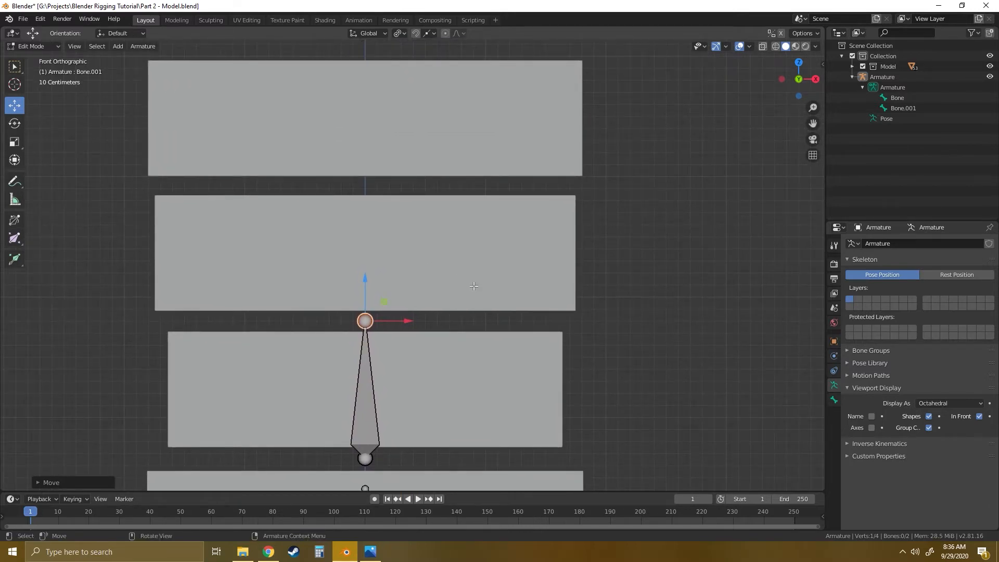
pyautogui.press('e')
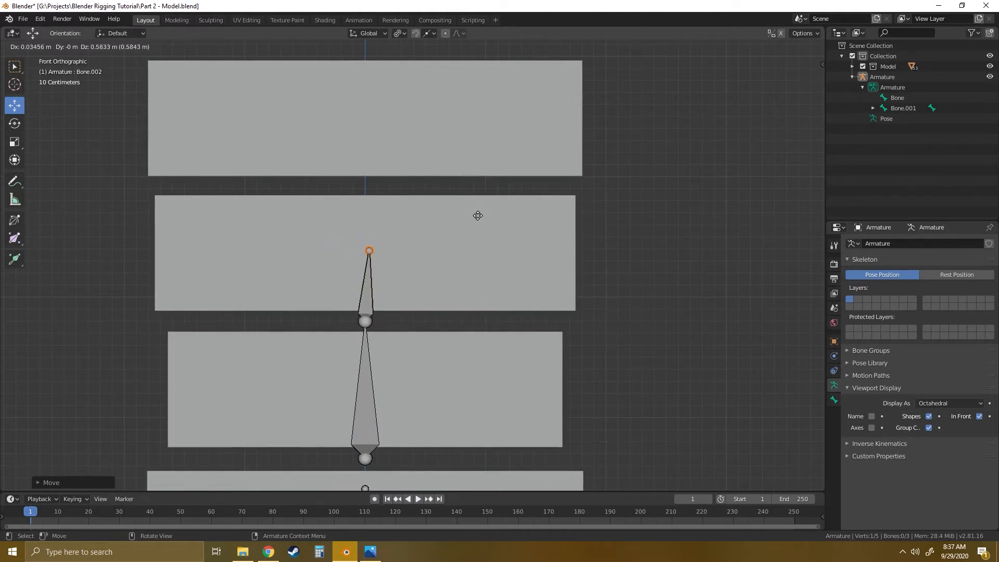
pyautogui.press('z')
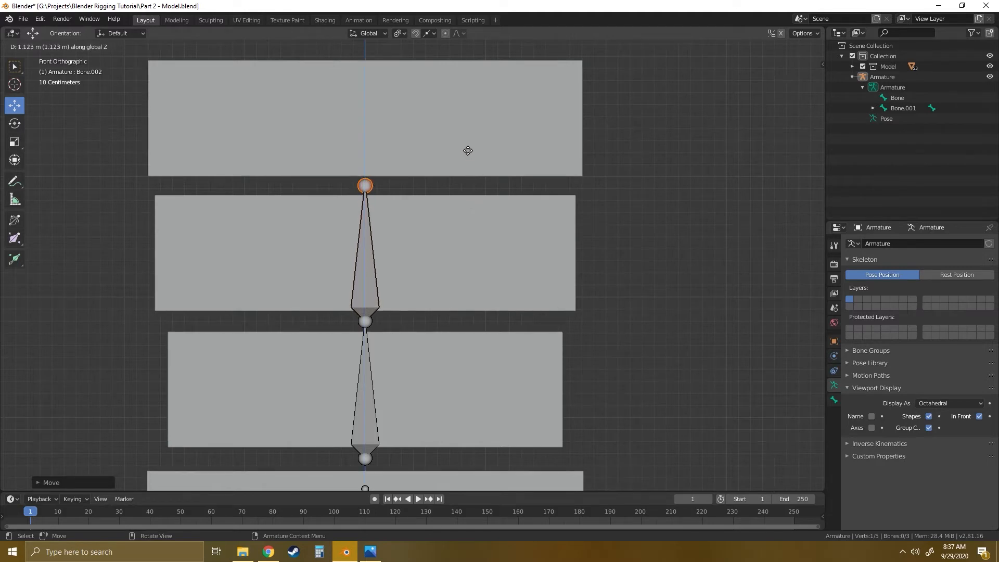
pyautogui.click(468, 150)
# - Extrude another bone about 1.1 m up along Z through the third spine block, ending in the gap below the chest
pyautogui.keyDown('shift'); pyautogui.moveTo(468, 151); pyautogui.dragTo(453, 316, button='middle'); pyautogui.keyUp('shift')
pyautogui.press('e')
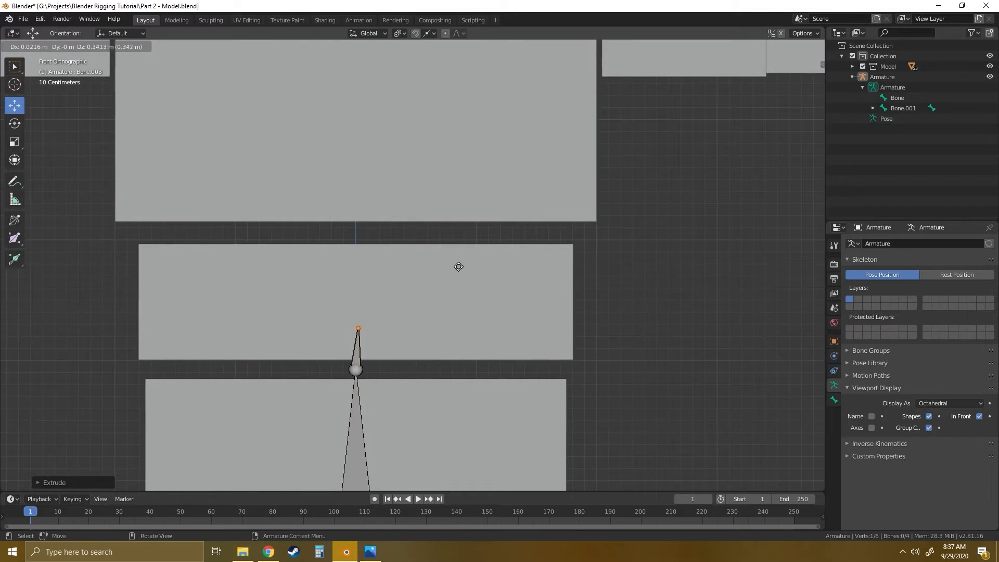
pyautogui.press('z')
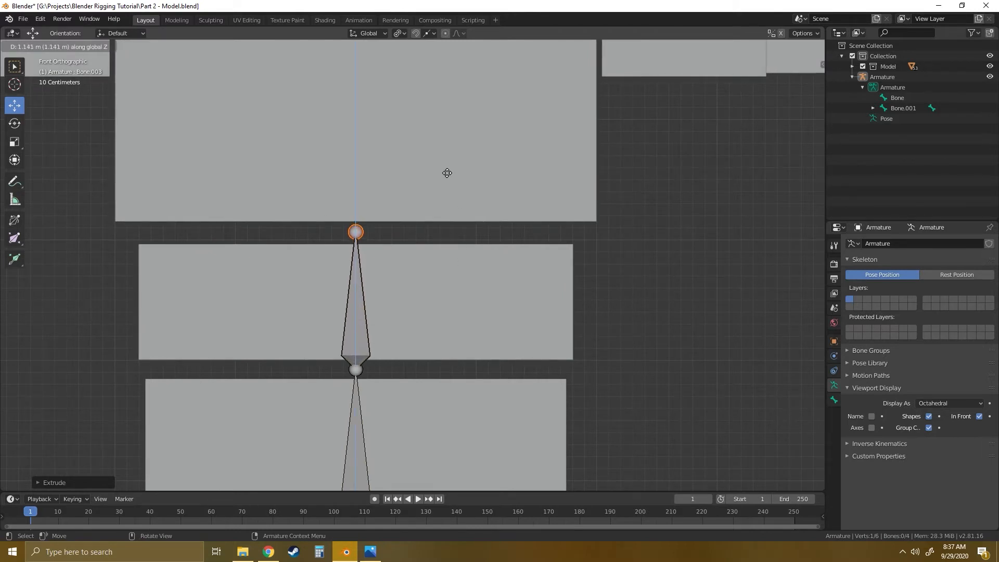
pyautogui.click(446, 171)
# - Extrude a bone straight up along Z through the chest block, ending in the gap below the neck block
pyautogui.keyDown('shift'); pyautogui.moveTo(436, 158); pyautogui.dragTo(410, 376, button='middle'); pyautogui.keyUp('shift')
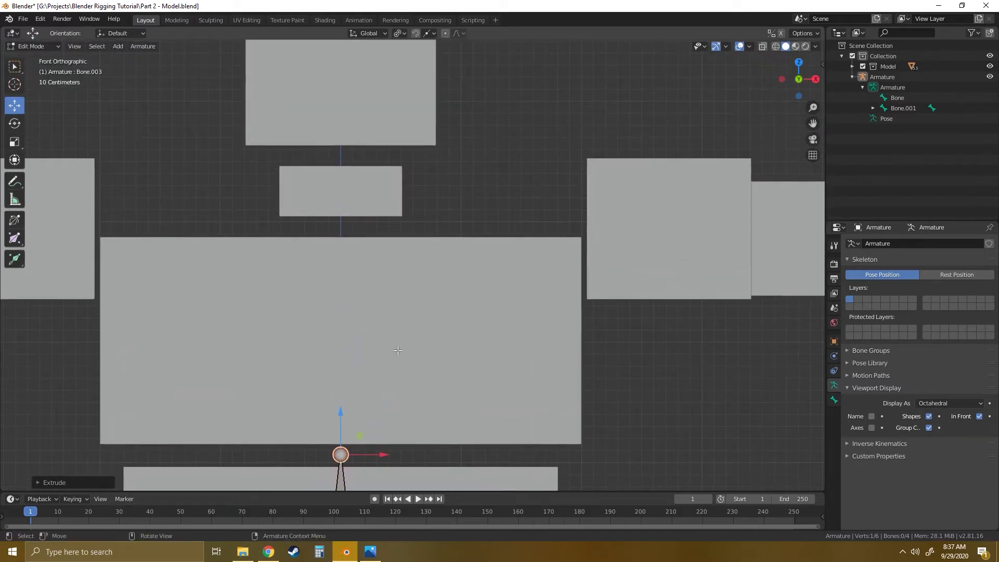
pyautogui.press('e')
pyautogui.press('z')
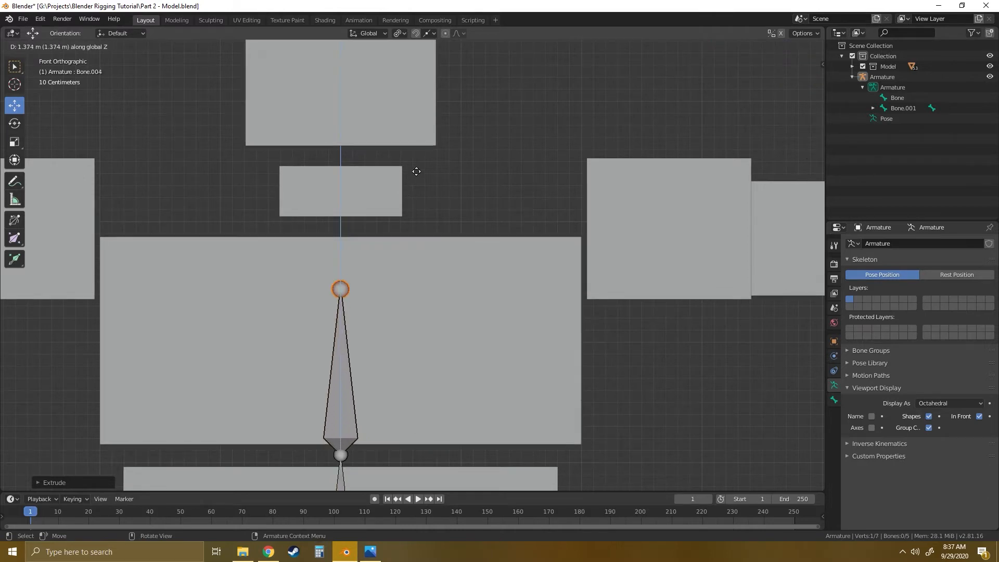
pyautogui.click(417, 115)
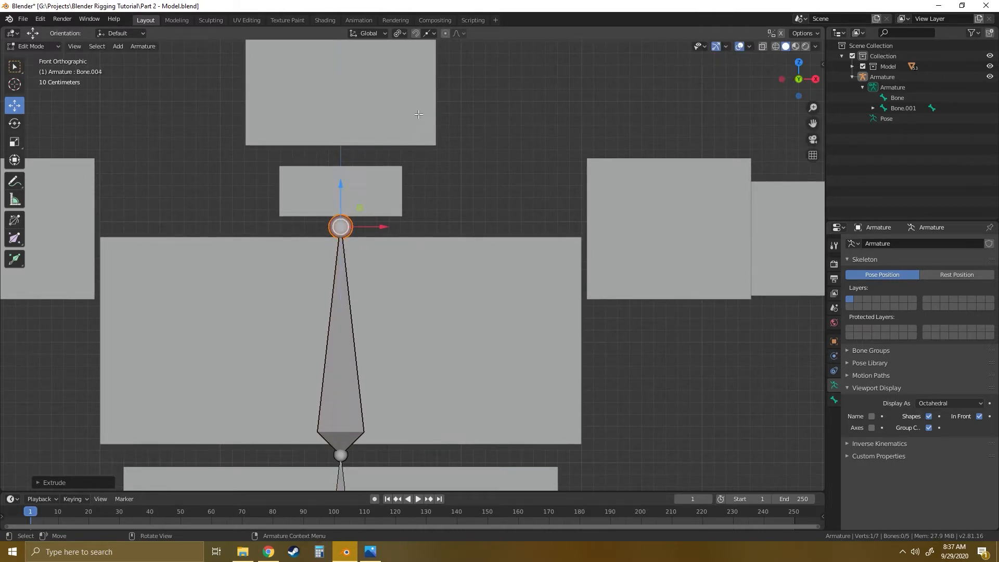
pyautogui.keyDown('shift'); pyautogui.moveTo(395, 400); pyautogui.dragTo(438, 355, button='middle'); pyautogui.keyUp('shift')
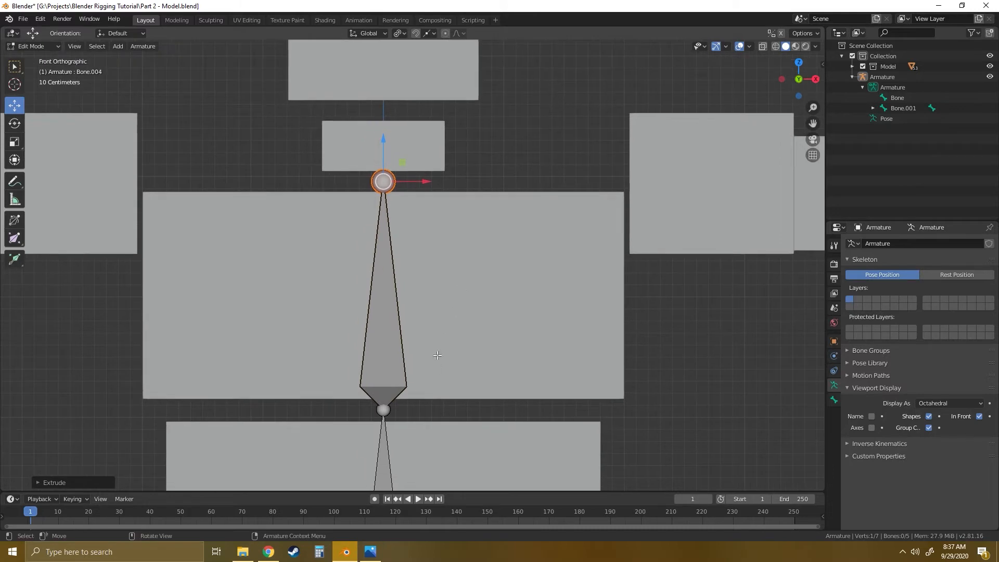
# - Extrude a bone about 0.58 m up along Z from the chest bone's tip through the neck block, ending in the gap below the head
pyautogui.click(387, 363)
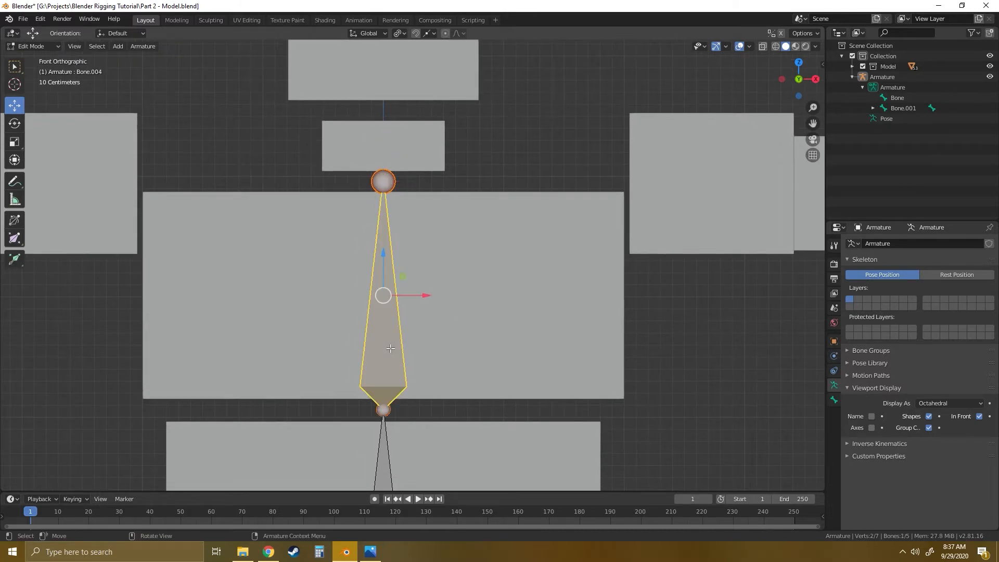
pyautogui.keyDown('shift'); pyautogui.moveTo(369, 309); pyautogui.dragTo(345, 372, button='middle'); pyautogui.keyUp('shift')
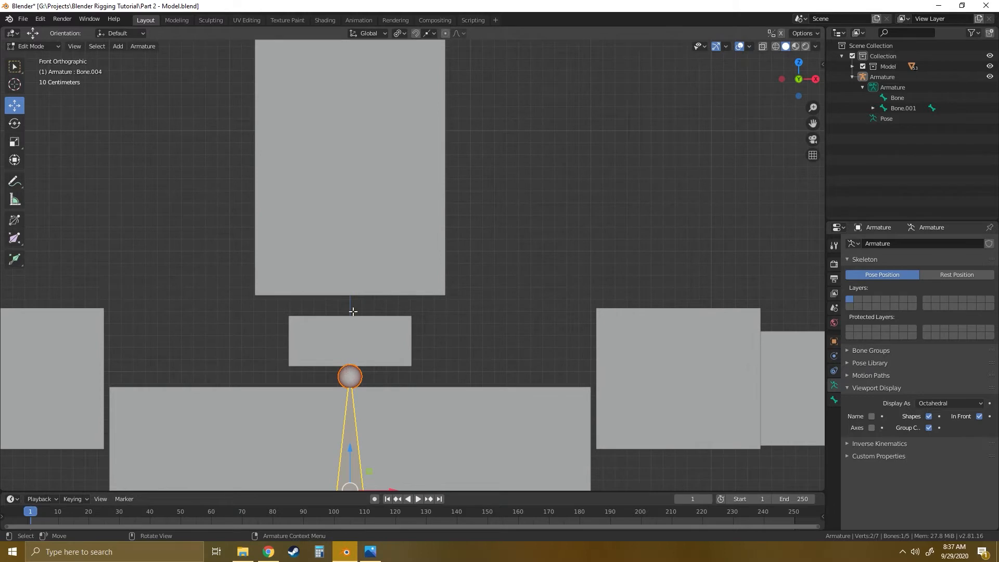
pyautogui.keyDown('shift'); pyautogui.moveTo(353, 312); pyautogui.dragTo(336, 393, button='middle'); pyautogui.keyUp('shift')
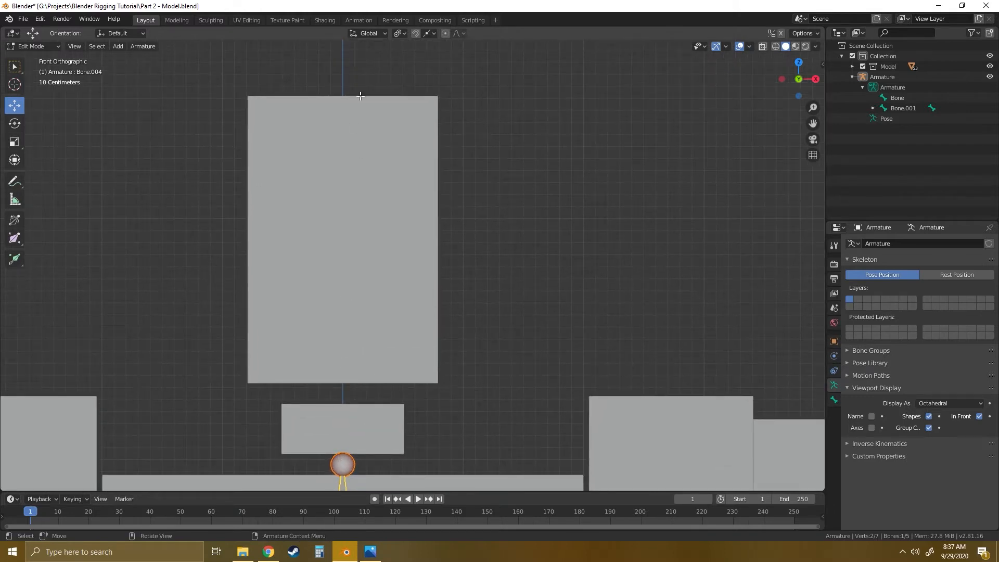
pyautogui.keyDown('shift'); pyautogui.moveTo(487, 387); pyautogui.dragTo(487, 232, button='middle'); pyautogui.keyUp('shift')
pyautogui.click(351, 307)
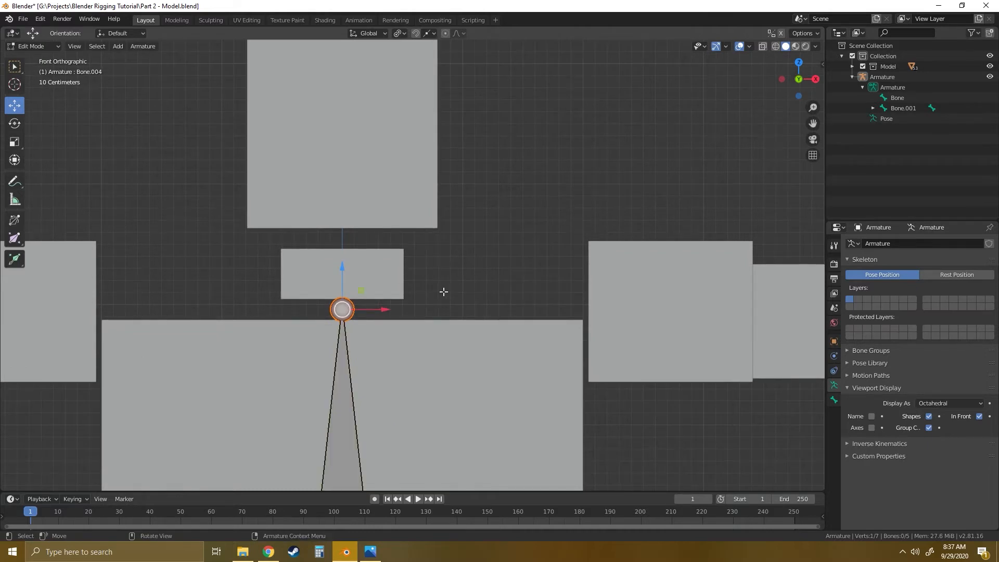
pyautogui.press('e')
pyautogui.press('z')
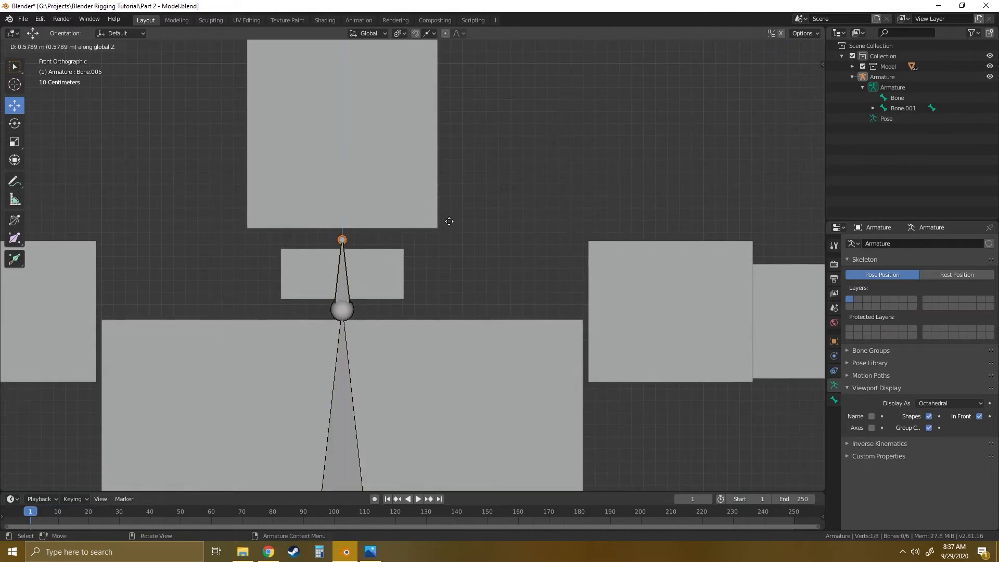
pyautogui.click(451, 220)
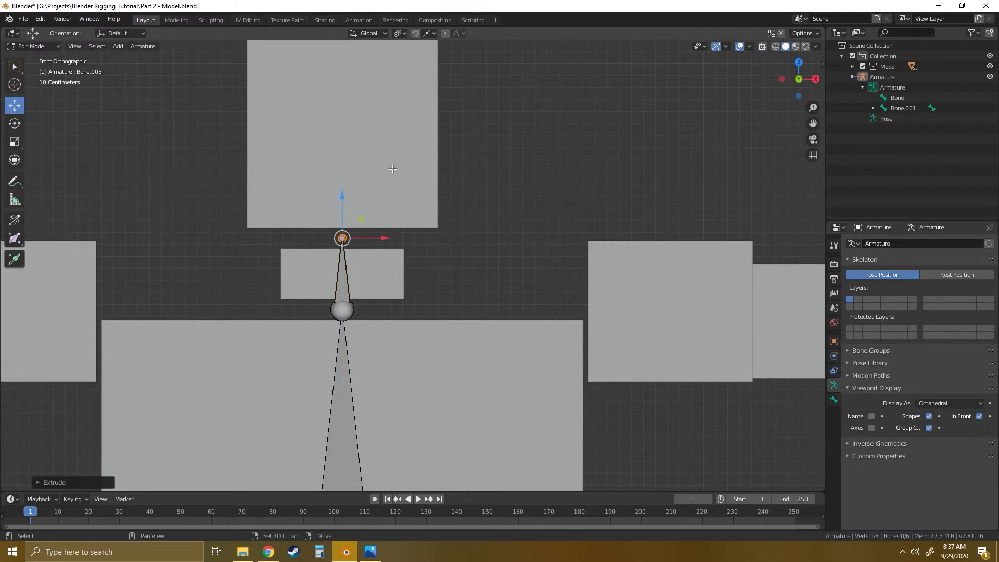
# - Extrude a bone about 2.46 m up along Z through the head block to its top edge, then deselect everything
pyautogui.keyDown('shift'); pyautogui.moveTo(393, 169); pyautogui.dragTo(380, 329, button='middle'); pyautogui.keyUp('shift')
pyautogui.press('e')
pyautogui.press('z')
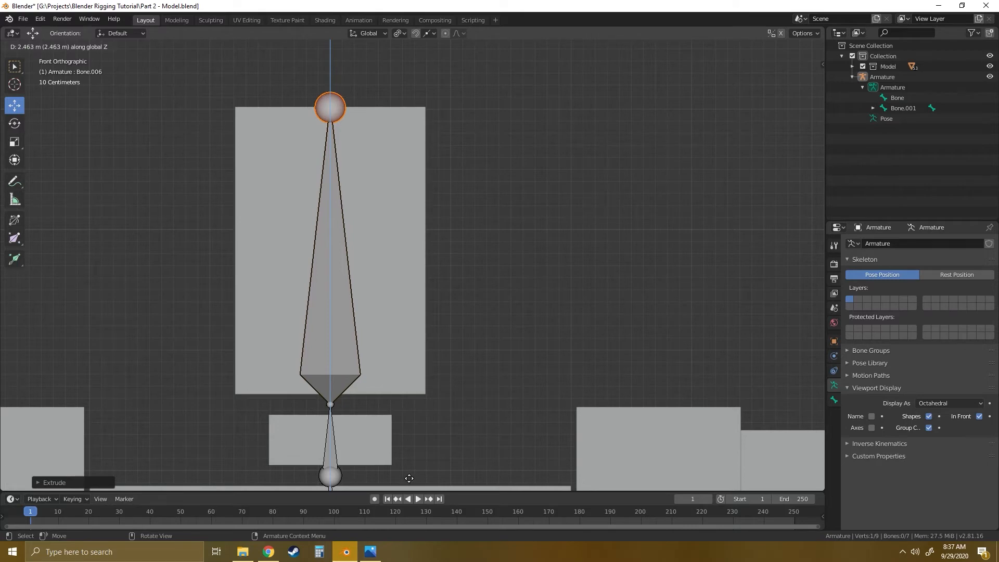
pyautogui.click(409, 478)
pyautogui.click(469, 401)
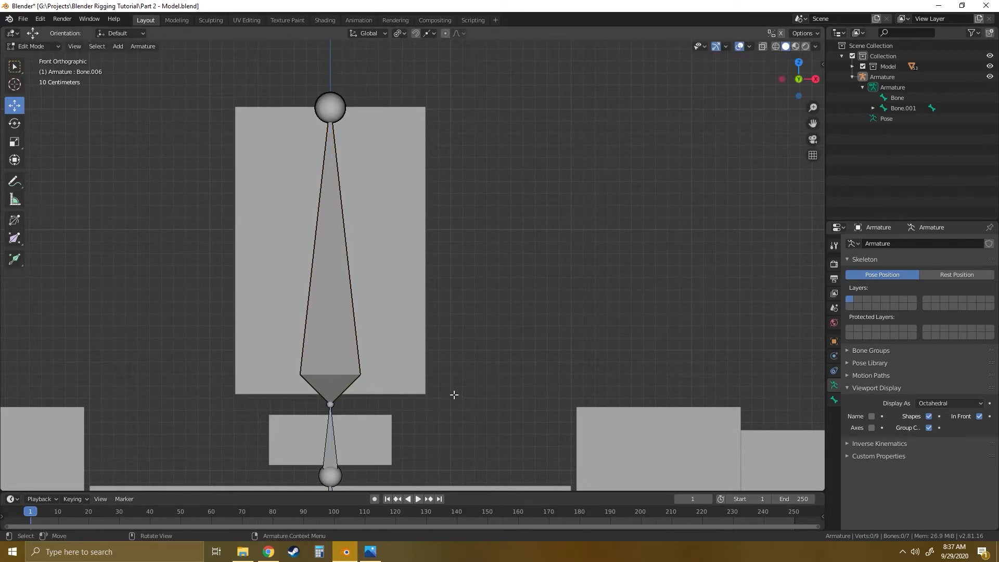
# - Place the 3D cursor in the gap between the hip block and the thigh block on the +X side
pyautogui.keyDown('shift'); pyautogui.moveTo(488, 346); pyautogui.dragTo(453, 80, button='middle'); pyautogui.keyUp('shift')
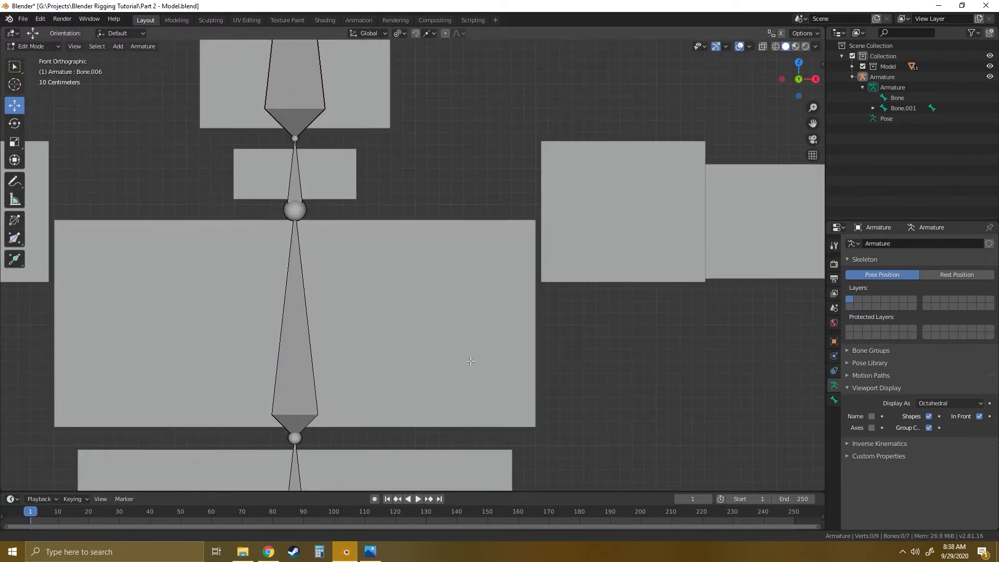
pyautogui.keyDown('shift'); pyautogui.moveTo(470, 364); pyautogui.dragTo(442, 133, button='middle'); pyautogui.keyUp('shift')
pyautogui.keyDown('shift'); pyautogui.moveTo(450, 456); pyautogui.dragTo(456, 183, button='middle'); pyautogui.keyUp('shift')
pyautogui.moveTo(401, 336)
pyautogui.keyDown('shift'); pyautogui.mouseDown(button='middle')
pyautogui.moveTo(421, 259)
pyautogui.moveTo(428, 134)
pyautogui.mouseUp(button='middle'); pyautogui.keyUp('shift')
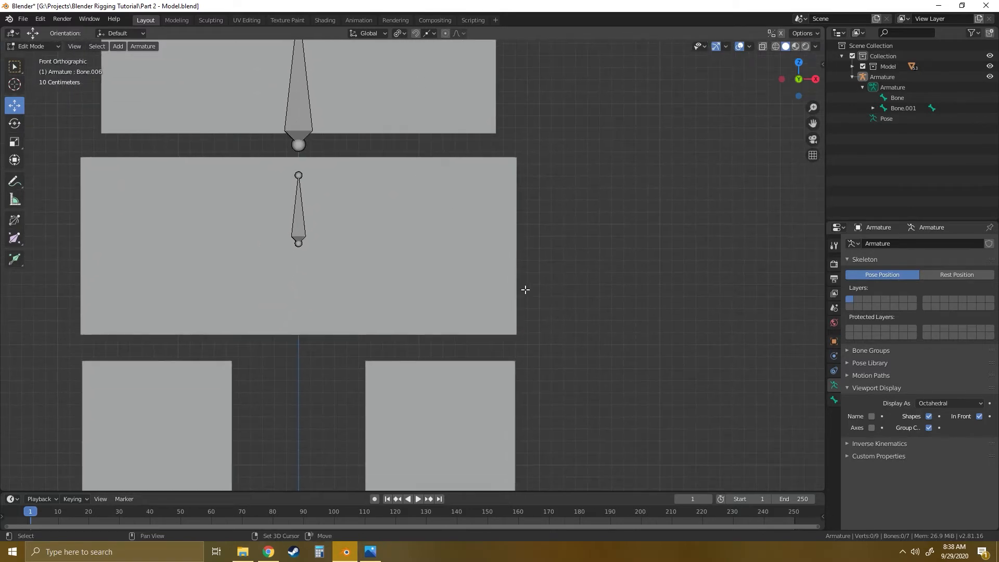
pyautogui.keyDown('shift'); pyautogui.moveTo(522, 279); pyautogui.dragTo(499, 230, button='middle'); pyautogui.keyUp('shift')
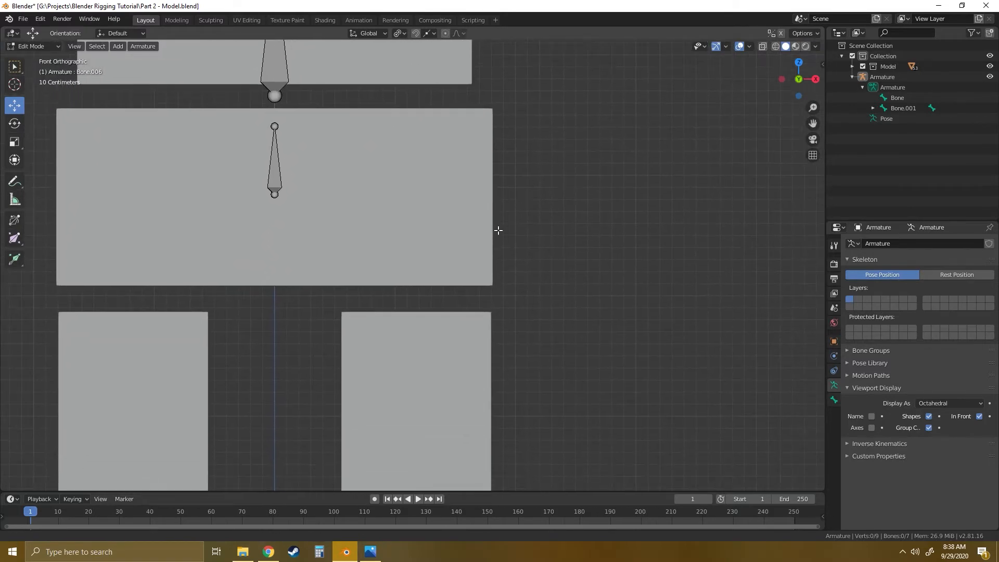
pyautogui.click(274, 169)
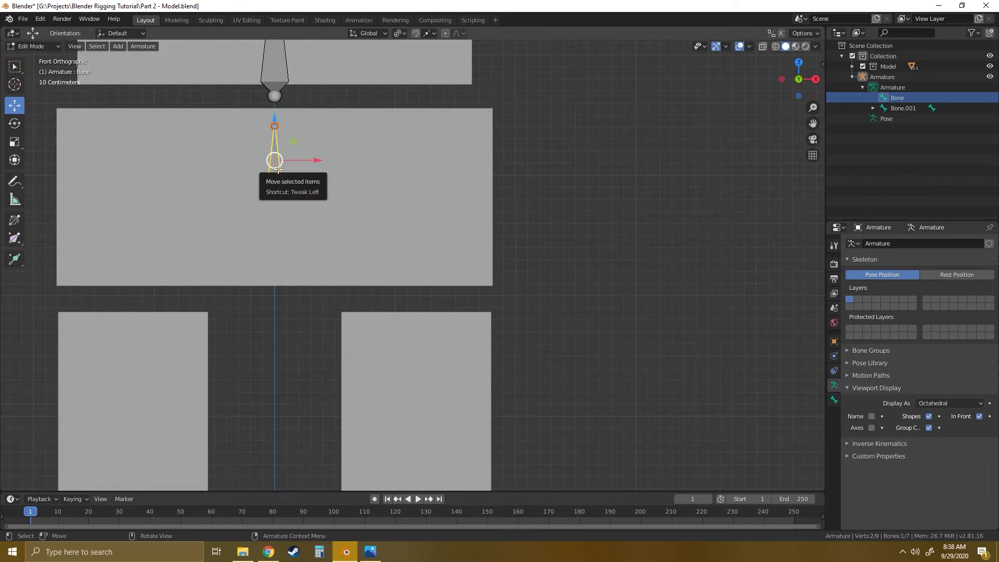
pyautogui.click(545, 252)
pyautogui.click(14, 85)
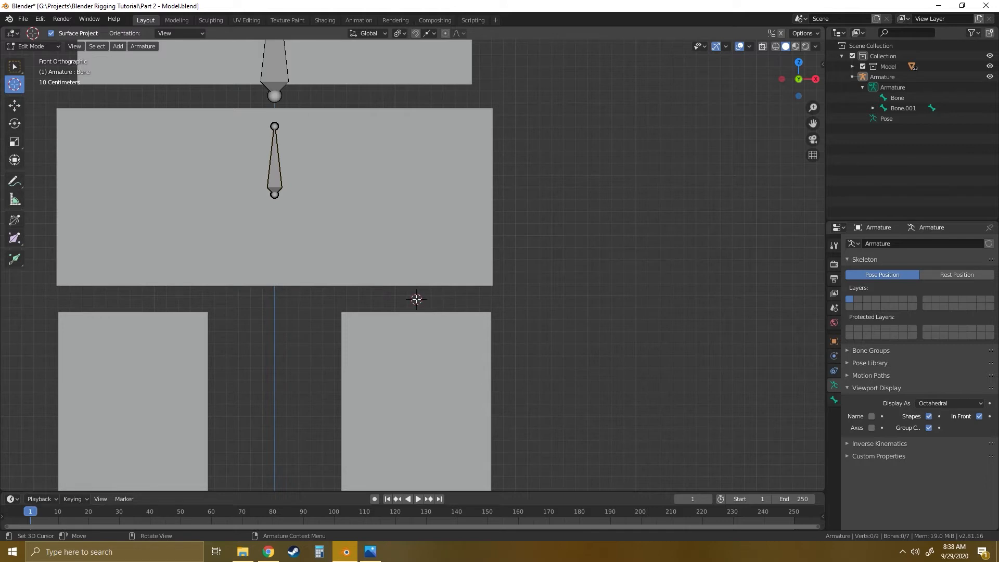
pyautogui.moveTo(416, 298); pyautogui.dragTo(416, 299)
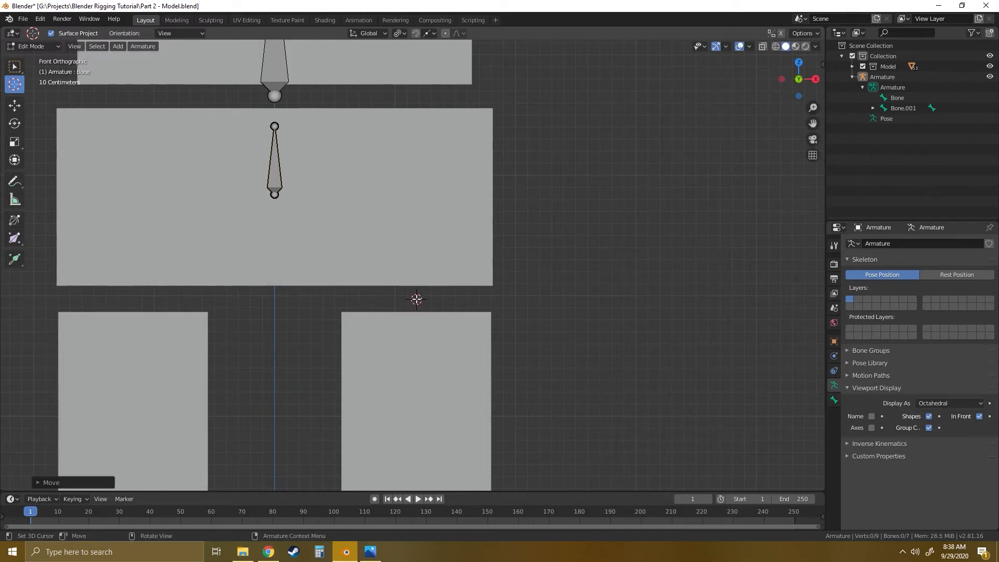
# - Add a single bone at the 3D cursor and lower its tip along Z through the thigh block to the knee gap
pyautogui.click(118, 48)
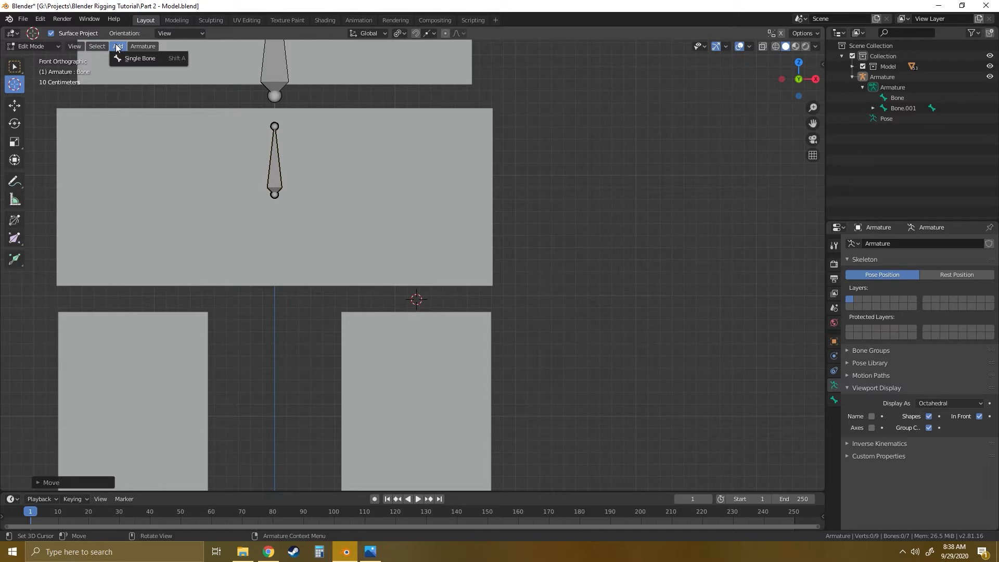
pyautogui.click(139, 58)
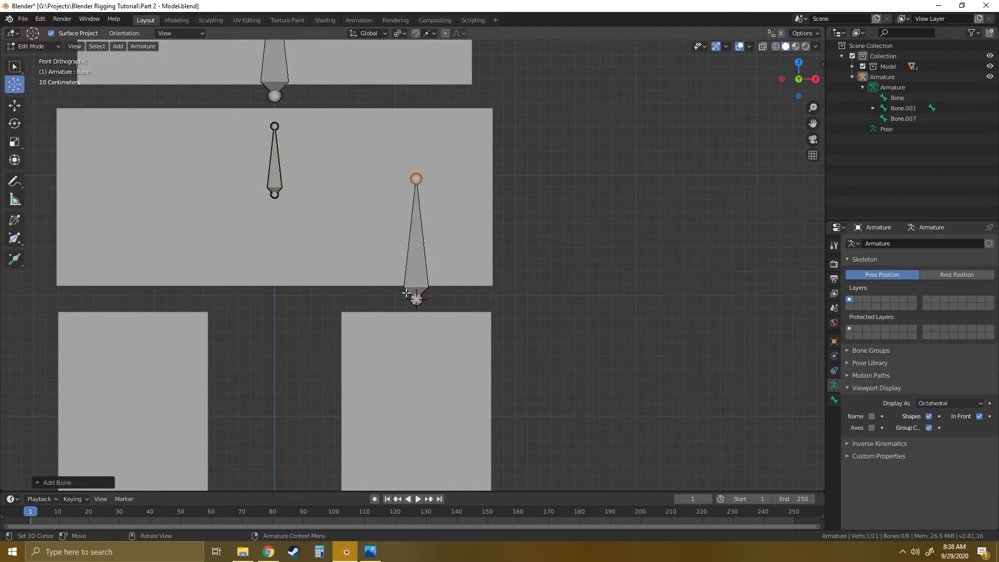
pyautogui.click(15, 105)
pyautogui.click(454, 179)
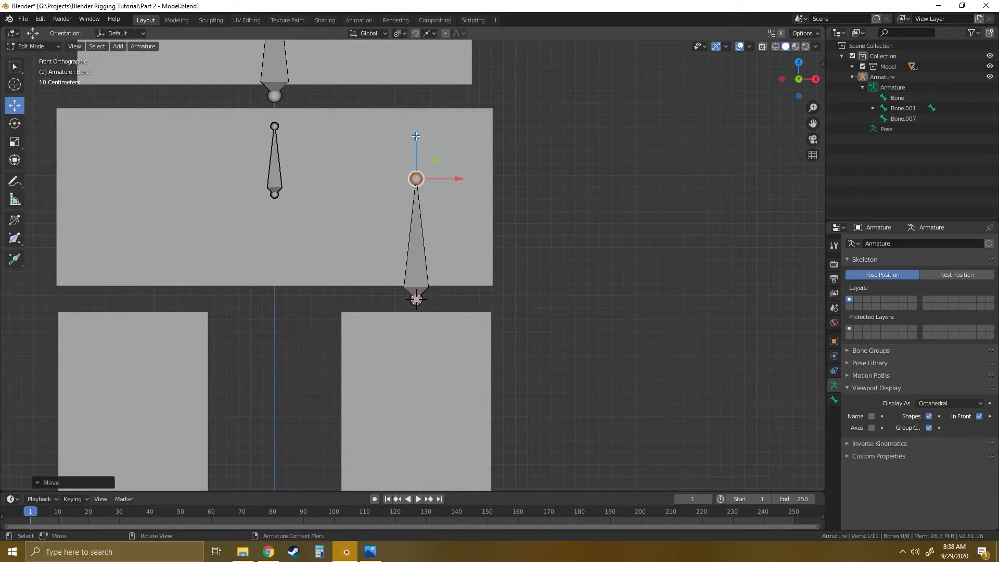
pyautogui.moveTo(416, 136); pyautogui.dragTo(430, 413)
pyautogui.keyDown('shift'); pyautogui.moveTo(528, 370); pyautogui.dragTo(518, 470, button='middle'); pyautogui.keyUp('shift')
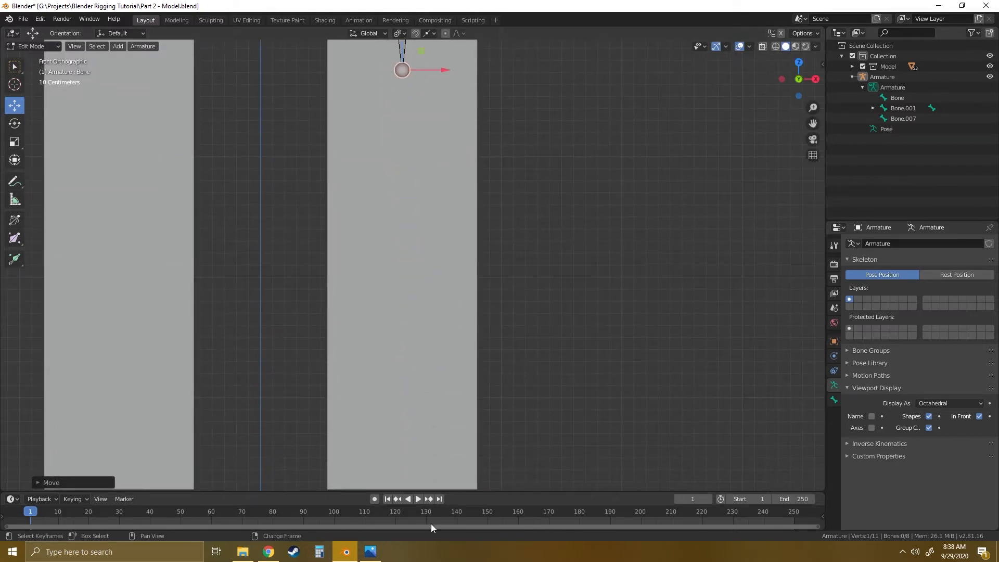
pyautogui.scroll(-1, 431, 523)
pyautogui.scroll(-4, 459, 374)
pyautogui.moveTo(410, 128); pyautogui.dragTo(433, 338)
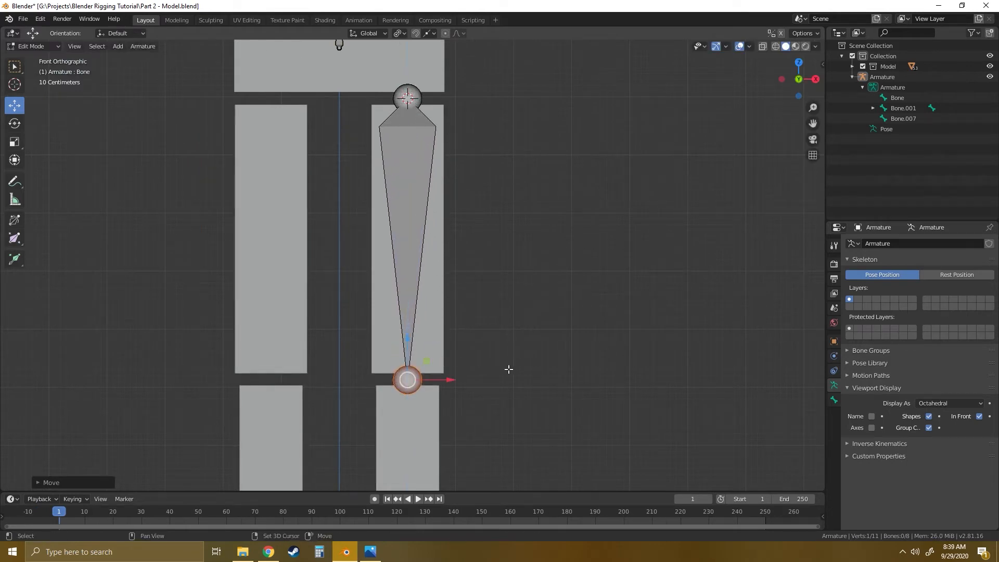
# - Extrude a bone from the knee joint straight down along Z through the shin block, ending in the ankle gap
pyautogui.keyDown('shift'); pyautogui.moveTo(525, 420); pyautogui.dragTo(492, 270, button='middle'); pyautogui.keyUp('shift')
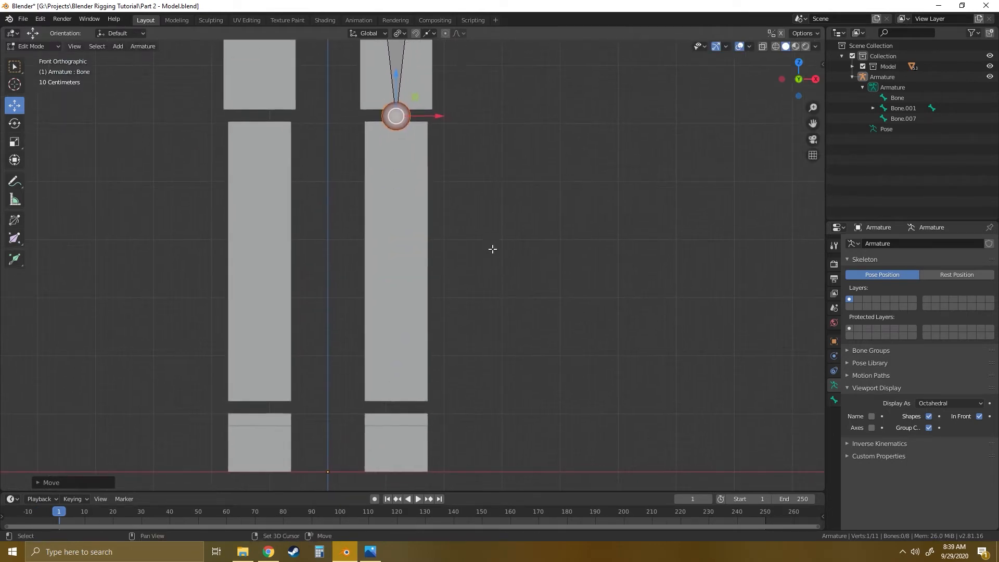
pyautogui.press('e')
pyautogui.press('z')
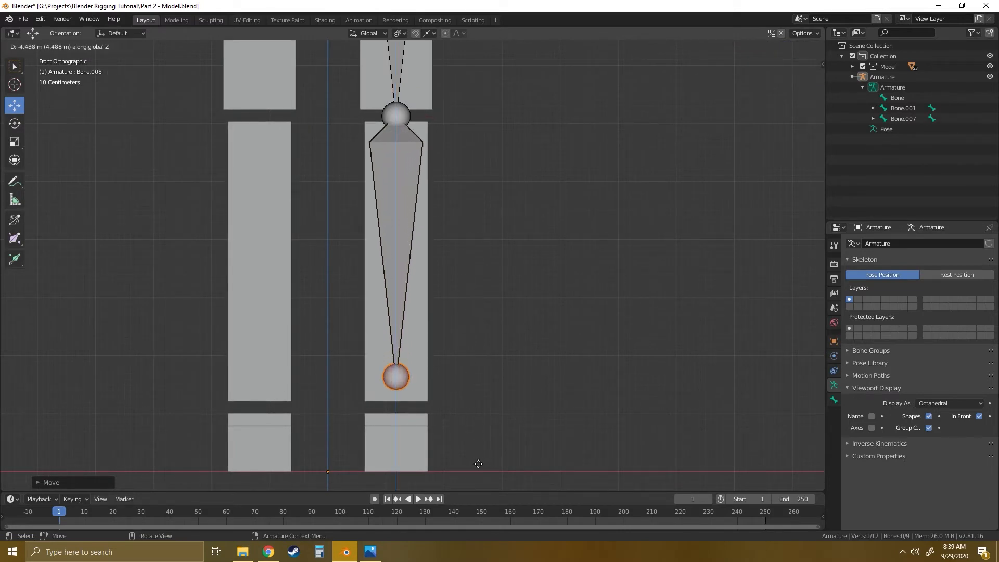
pyautogui.click(477, 41)
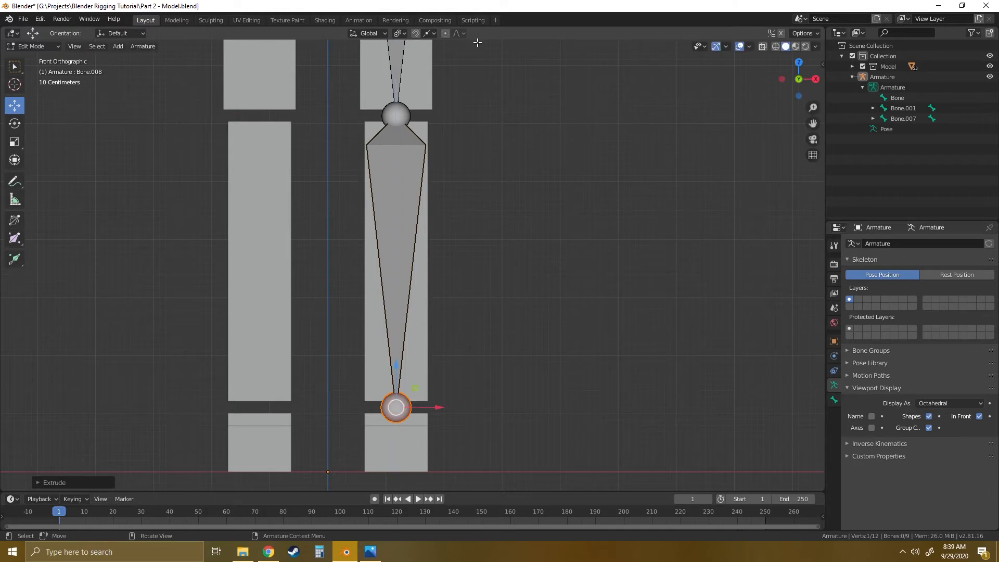
# - Extrude a bone about 0.71 m down along Z from the ankle joint into the foot block
pyautogui.keyDown('shift'); pyautogui.moveTo(495, 316); pyautogui.dragTo(471, 192, button='middle'); pyautogui.keyUp('shift')
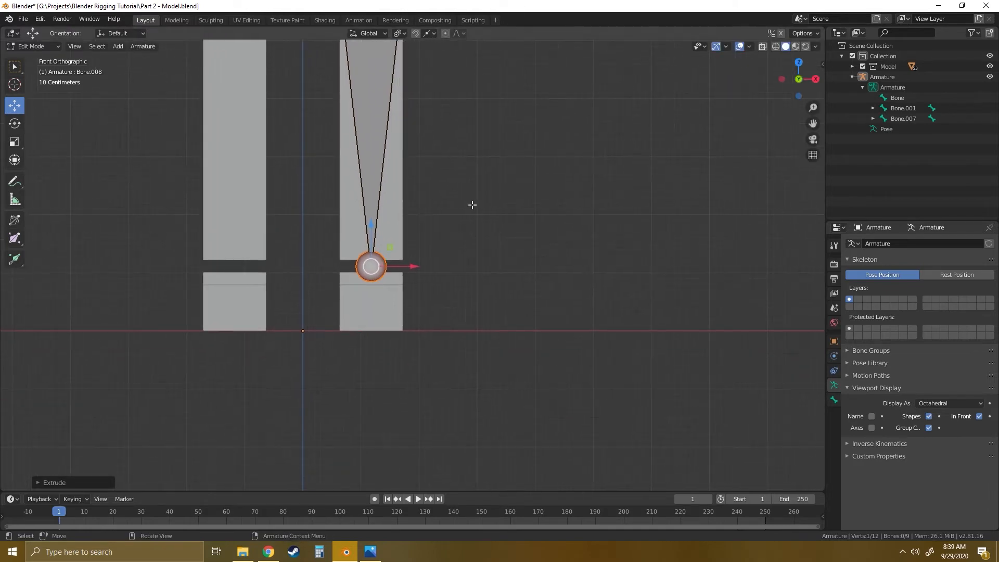
pyautogui.press('e')
pyautogui.press('z')
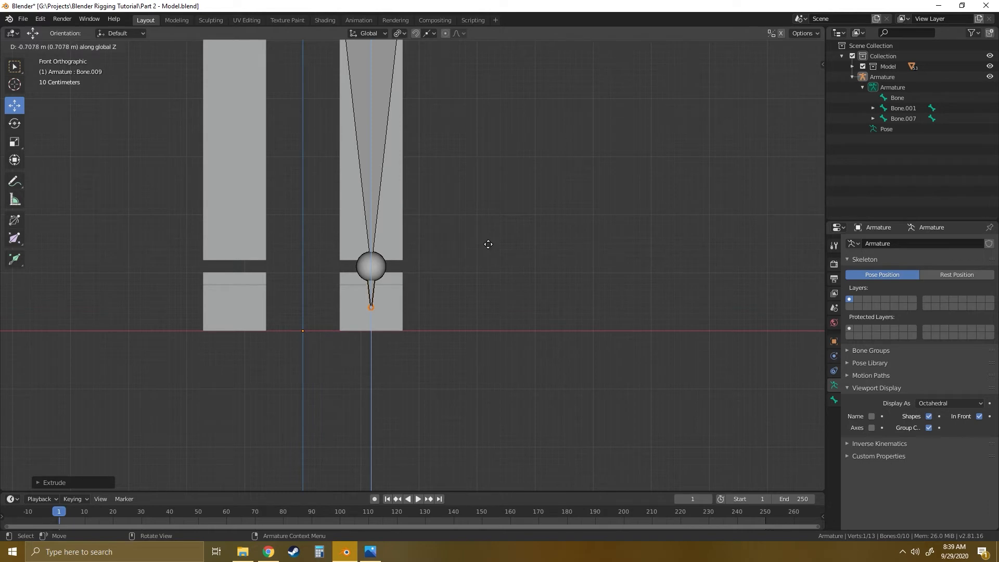
pyautogui.click(488, 244)
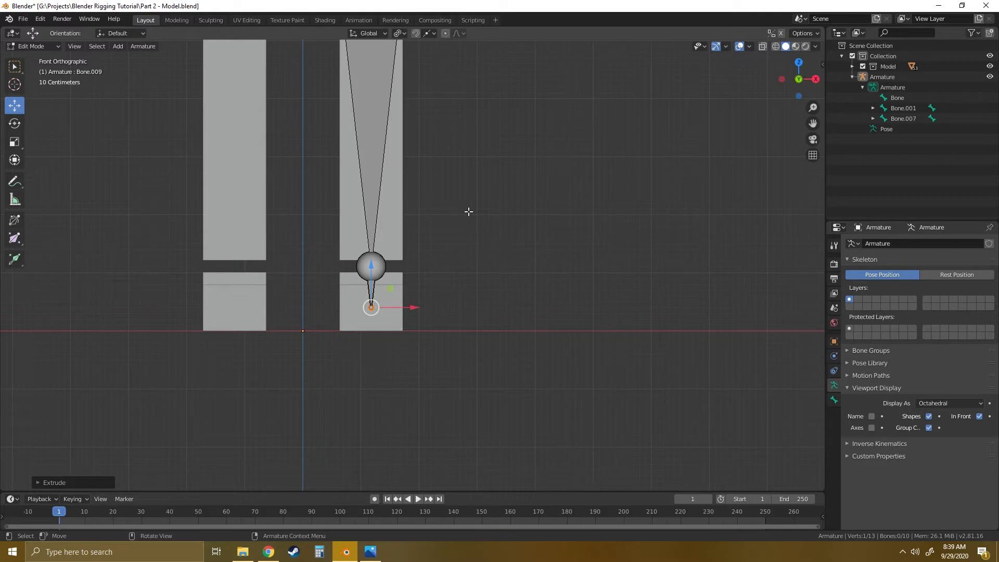
# - Place the 3D cursor in the upper part of the chest block, between the spine chain and the +X shoulder block
pyautogui.keyDown('shift'); pyautogui.scroll(5, 466, 214); pyautogui.keyUp('shift')
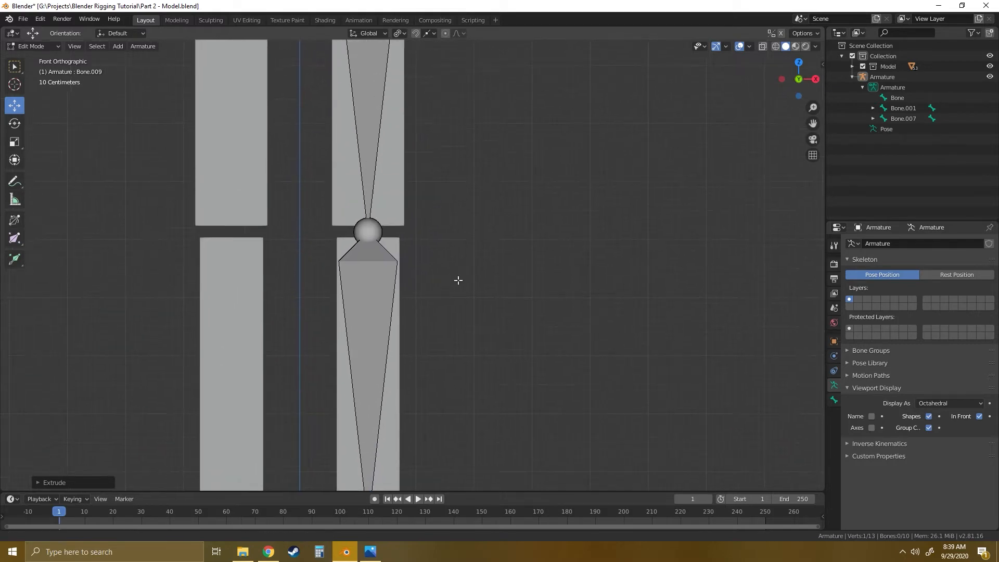
pyautogui.keyDown('shift'); pyautogui.moveTo(462, 220); pyautogui.dragTo(451, 317, button='middle'); pyautogui.keyUp('shift')
pyautogui.scroll(-3, 451, 302)
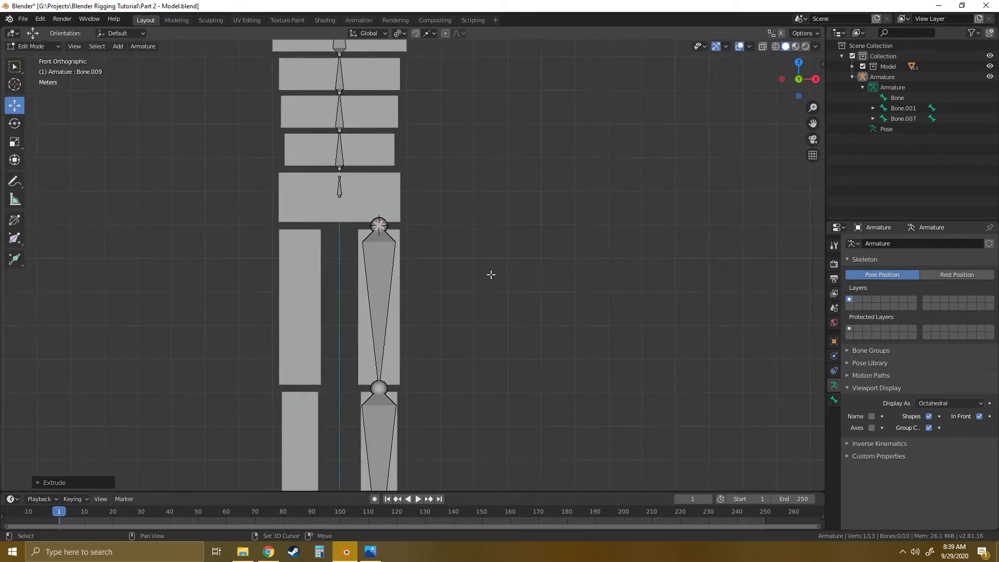
pyautogui.keyDown('shift'); pyautogui.moveTo(491, 274); pyautogui.dragTo(401, 294, button='middle'); pyautogui.keyUp('shift')
pyautogui.scroll(-3, 446, 313)
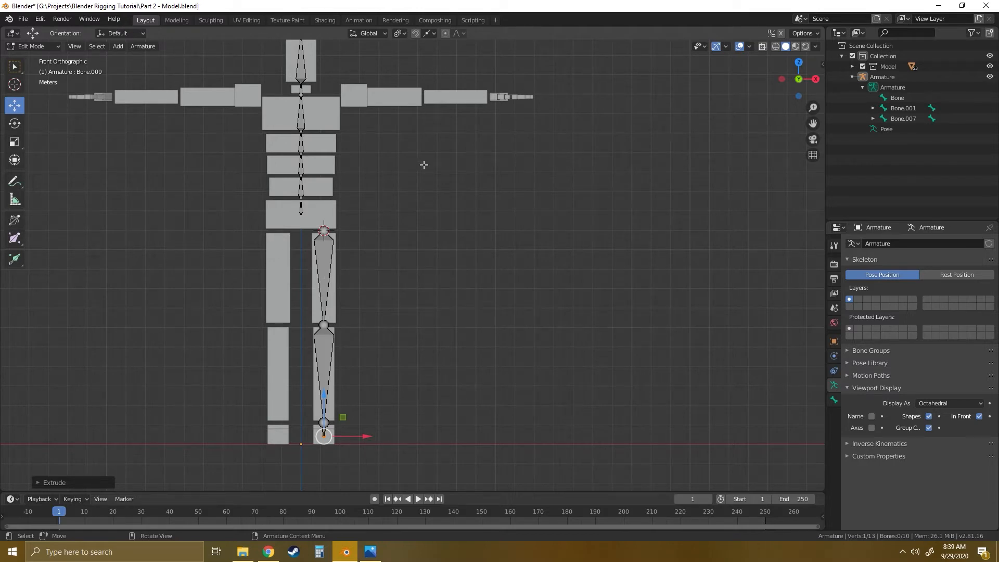
pyautogui.keyDown('shift'); pyautogui.moveTo(424, 164); pyautogui.dragTo(398, 252, button='middle'); pyautogui.keyUp('shift')
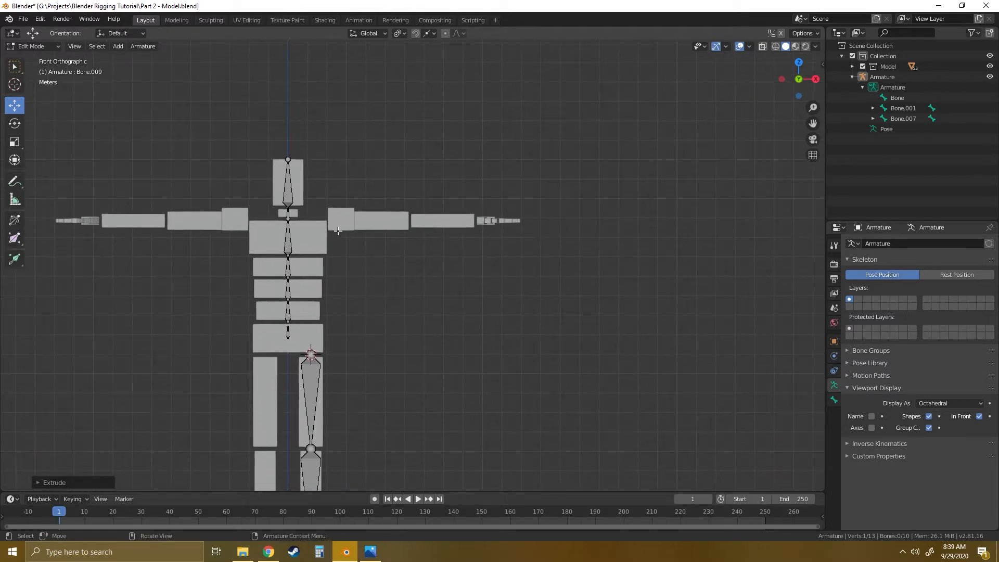
pyautogui.scroll(10, 330, 232)
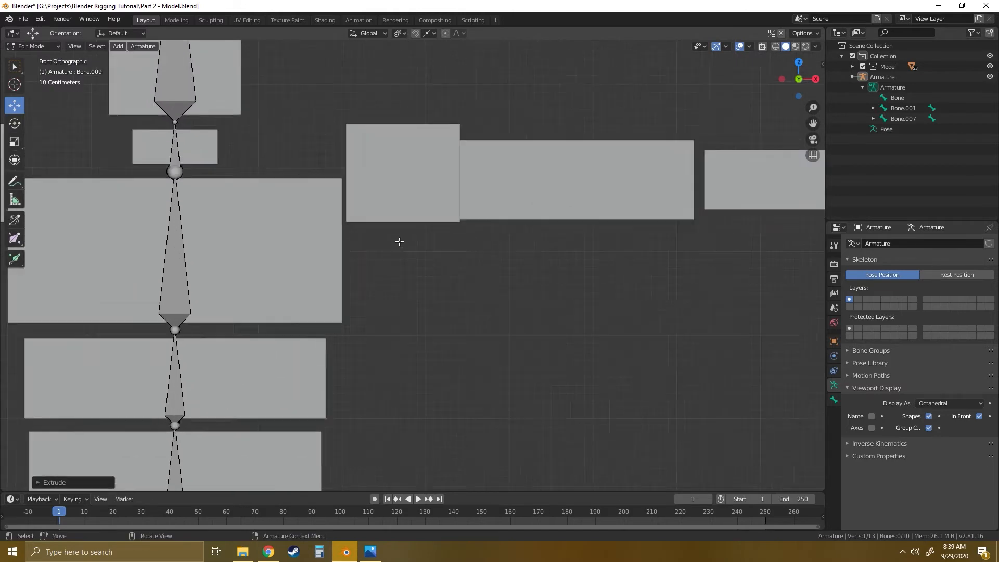
pyautogui.keyDown('shift'); pyautogui.moveTo(345, 199); pyautogui.dragTo(437, 267, button='middle'); pyautogui.keyUp('shift')
pyautogui.click(15, 93)
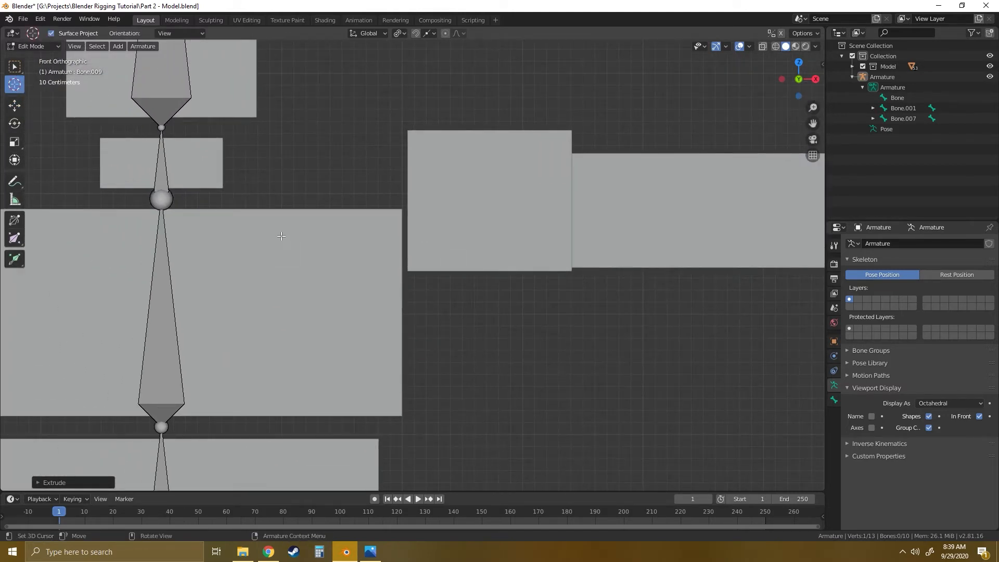
pyautogui.moveTo(281, 236); pyautogui.dragTo(284, 238)
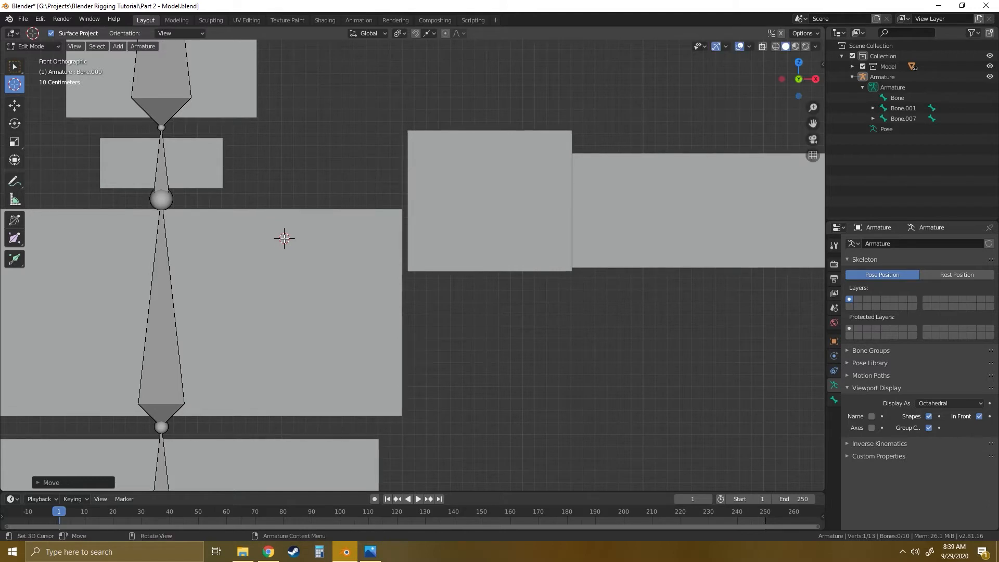
# - Add a single bone at the 3D cursor and move its tip into the +X shoulder block so the bone lies horizontal
pyautogui.click(120, 47)
pyautogui.click(137, 58)
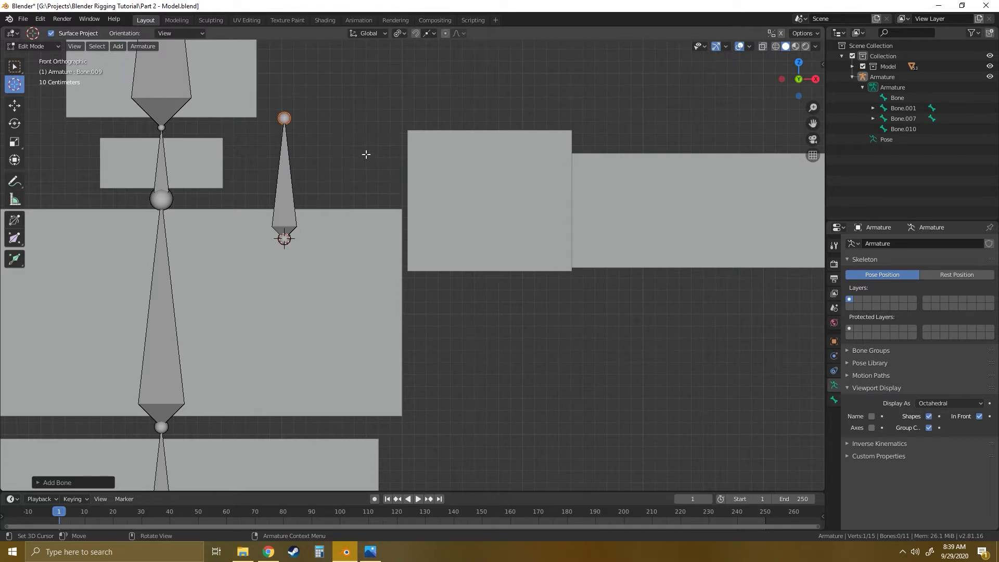
pyautogui.click(14, 106)
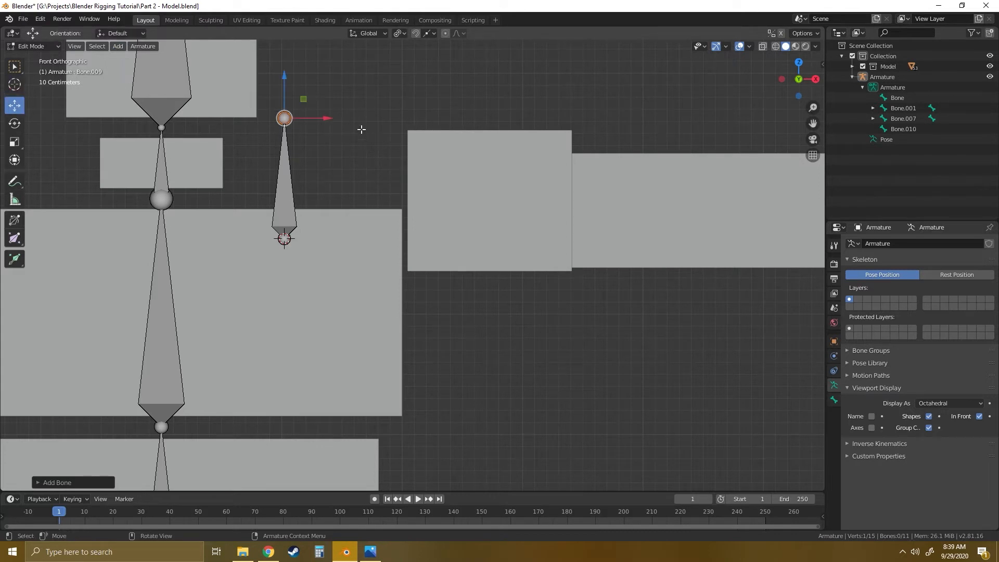
pyautogui.moveTo(304, 97); pyautogui.dragTo(458, 218)
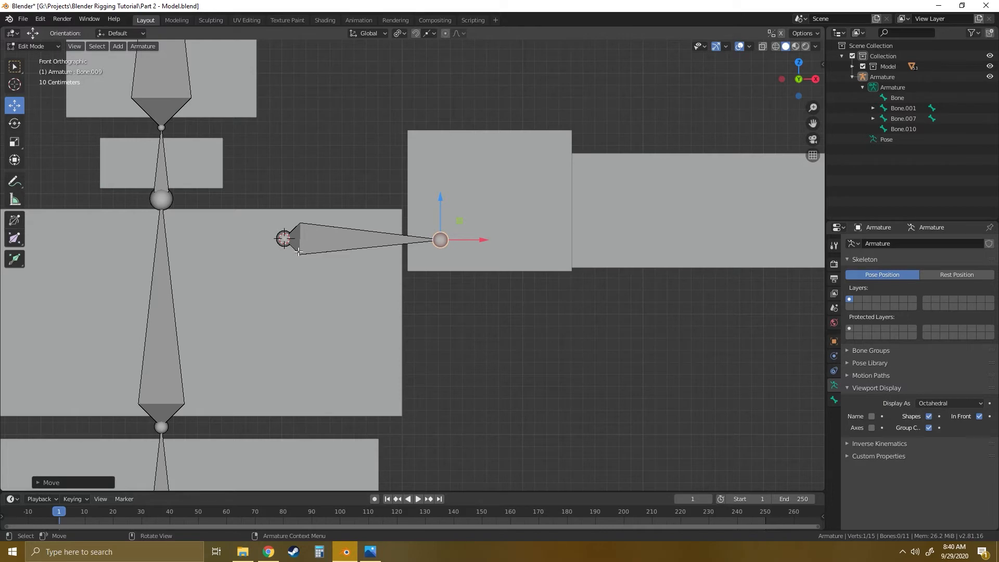
# - Move the shoulder bone's tip about 0.1 m outward along X and slightly upward inside the +X shoulder block
pyautogui.scroll(-4, 300, 260)
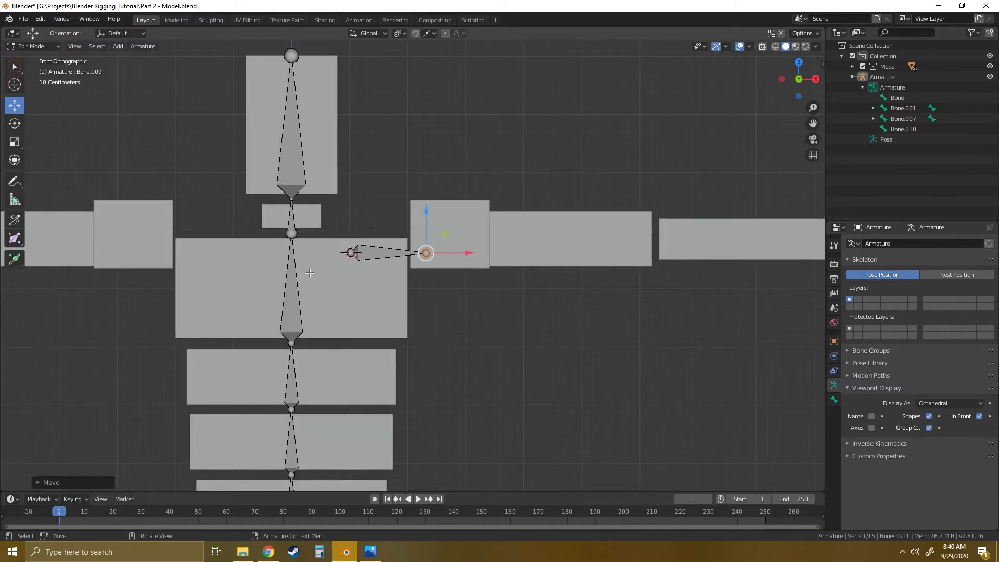
pyautogui.scroll(3, 311, 273)
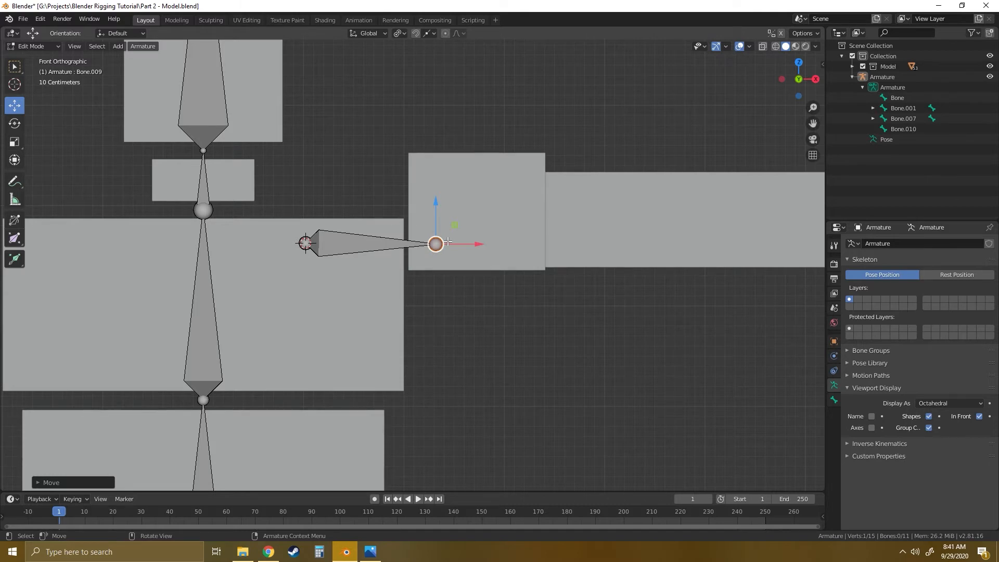
pyautogui.keyDown('shift'); pyautogui.moveTo(455, 240); pyautogui.dragTo(396, 260, button='middle'); pyautogui.keyUp('shift')
pyautogui.scroll(4, 396, 259)
pyautogui.scroll(-3, 379, 254)
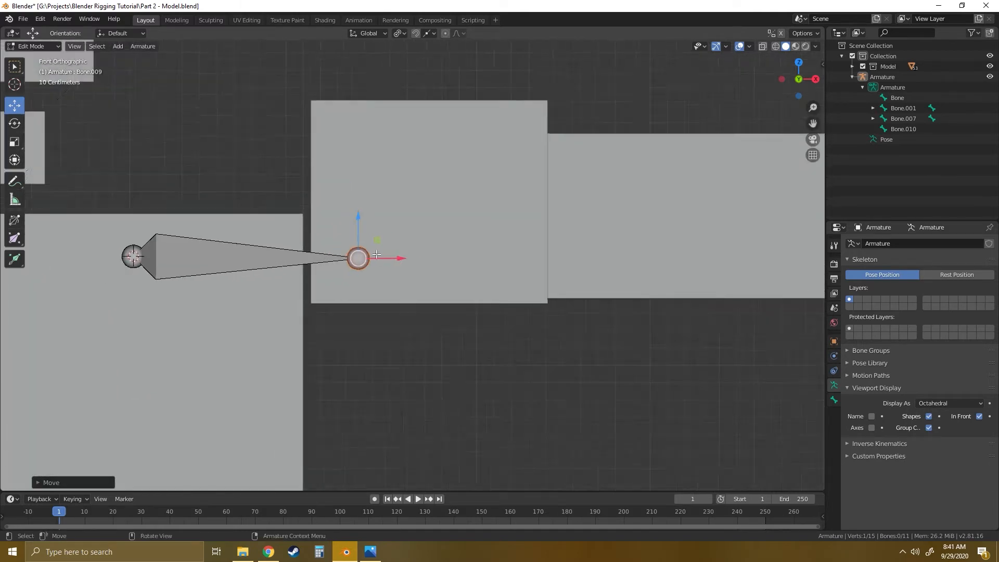
pyautogui.scroll(-4, 379, 254)
pyautogui.scroll(6, 392, 263)
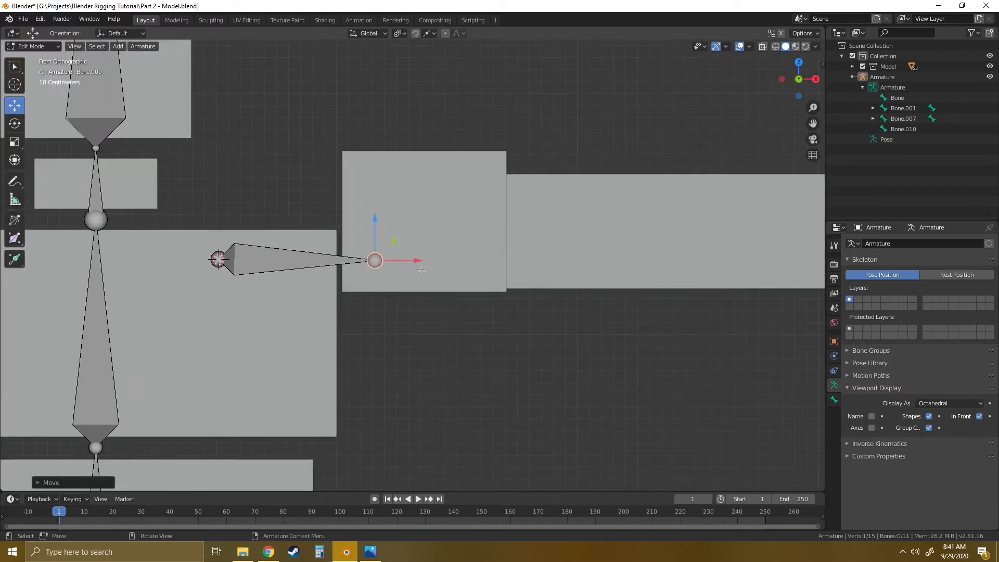
pyautogui.scroll(2, 372, 266)
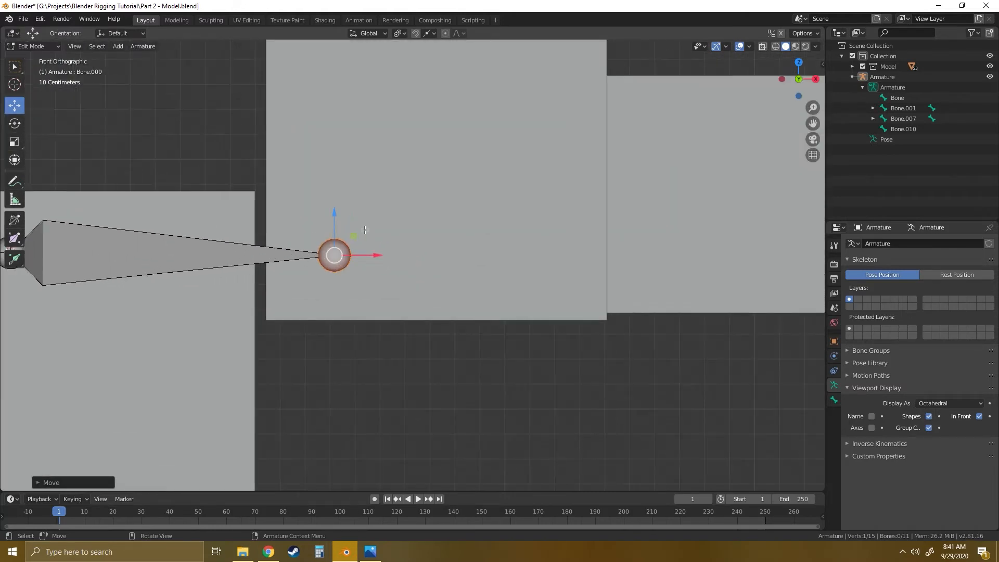
pyautogui.press('g')
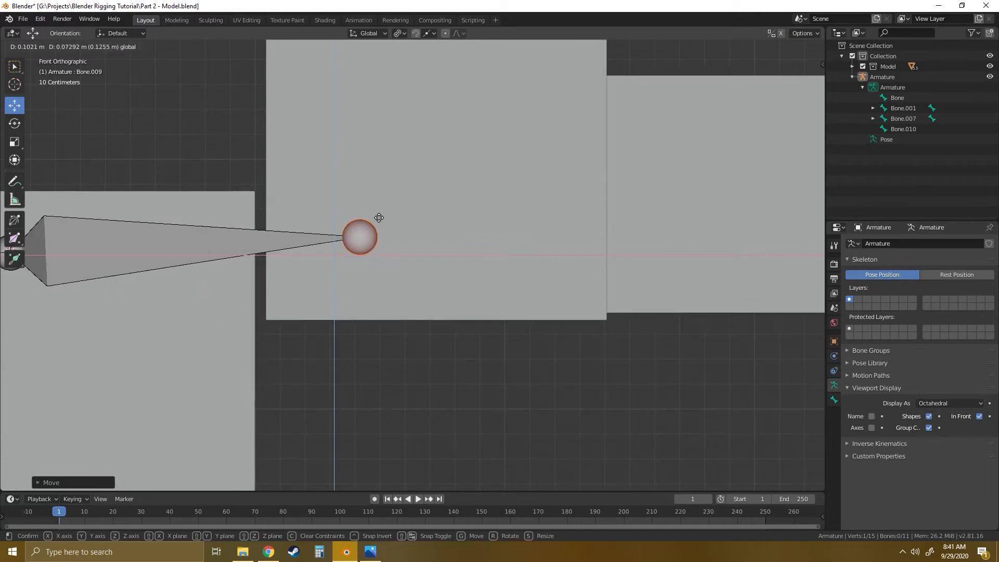
pyautogui.click(375, 216)
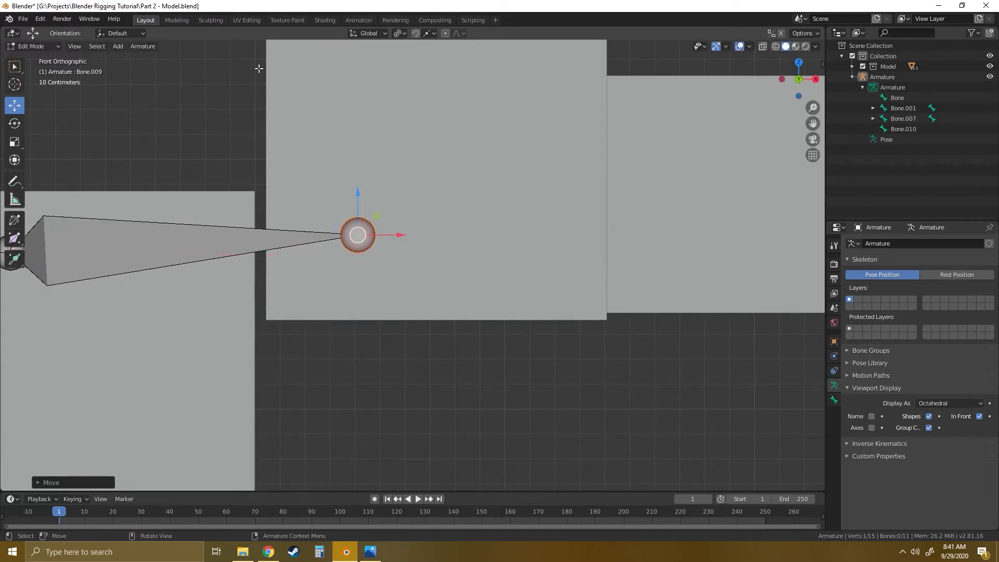
# - Extrude an upper arm bone from the shoulder bone's tip, ending in the elbow gap between the upper arm and forearm blocks
pyautogui.scroll(-4, 417, 255)
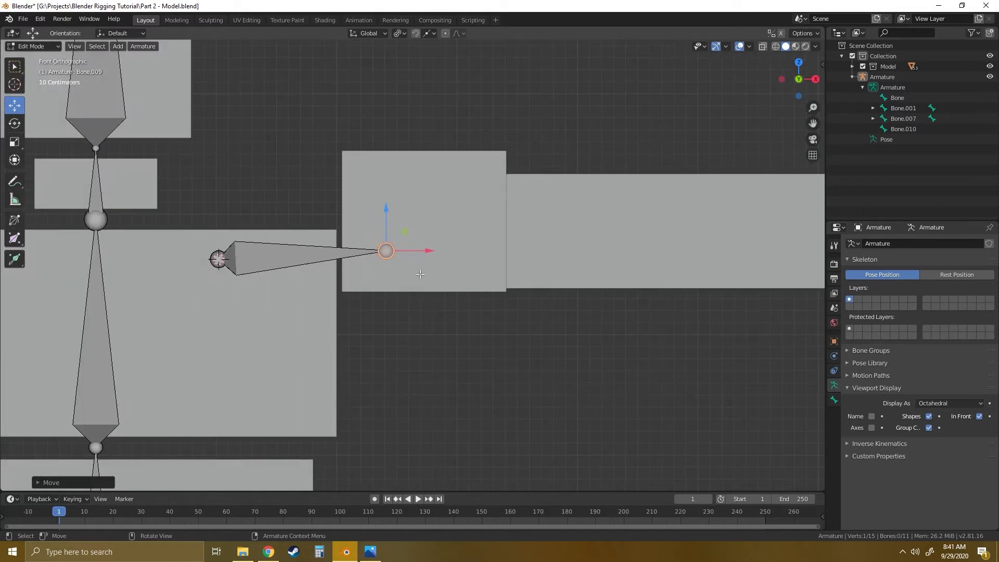
pyautogui.moveTo(405, 235); pyautogui.dragTo(403, 230)
pyautogui.keyDown('shift'); pyautogui.moveTo(425, 280); pyautogui.dragTo(241, 282, button='middle'); pyautogui.keyUp('shift')
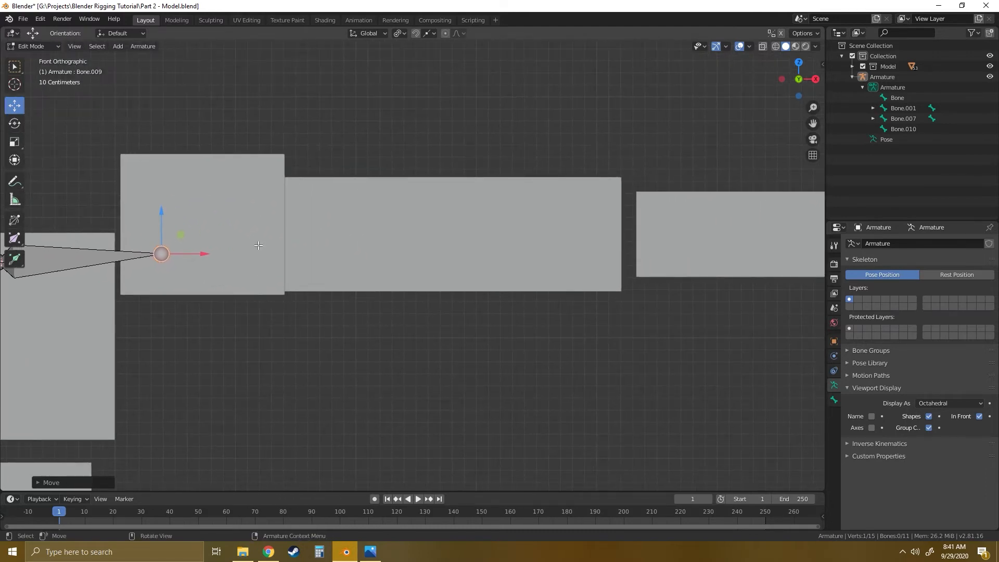
pyautogui.press('e')
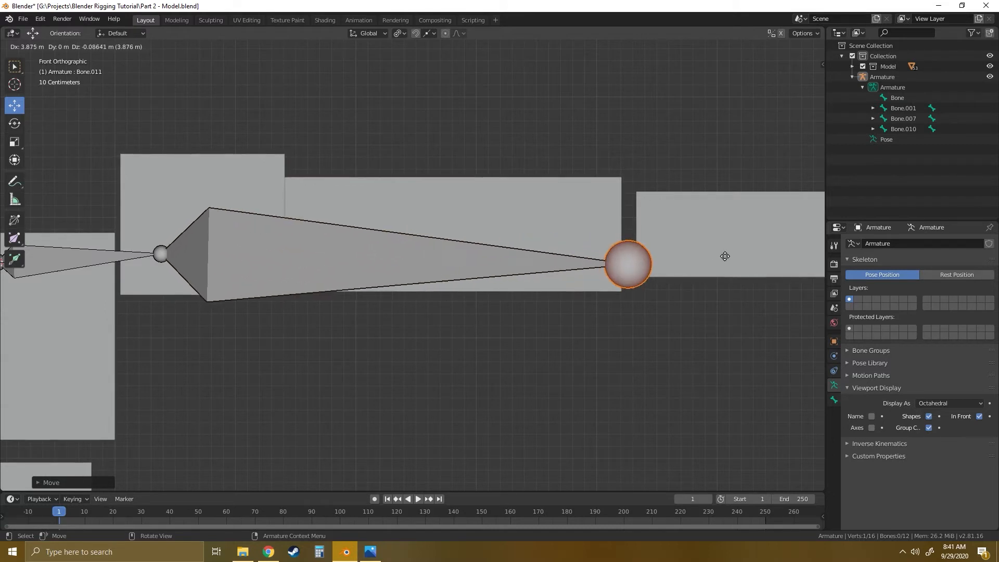
pyautogui.click(727, 224)
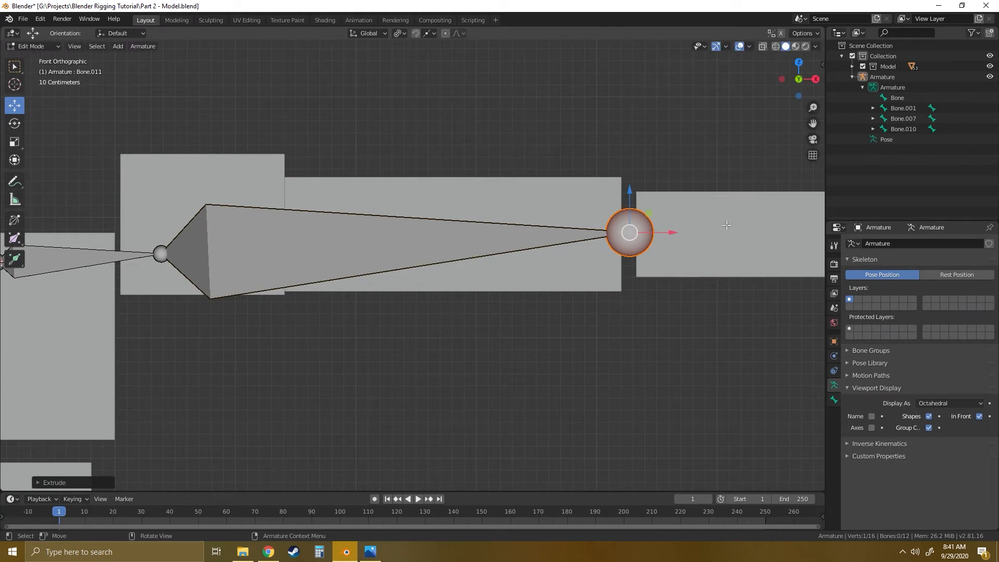
# - Extrude a forearm bone about 3.4 m along X from the elbow joint, ending in the wrist gap
pyautogui.scroll(-5, 577, 275)
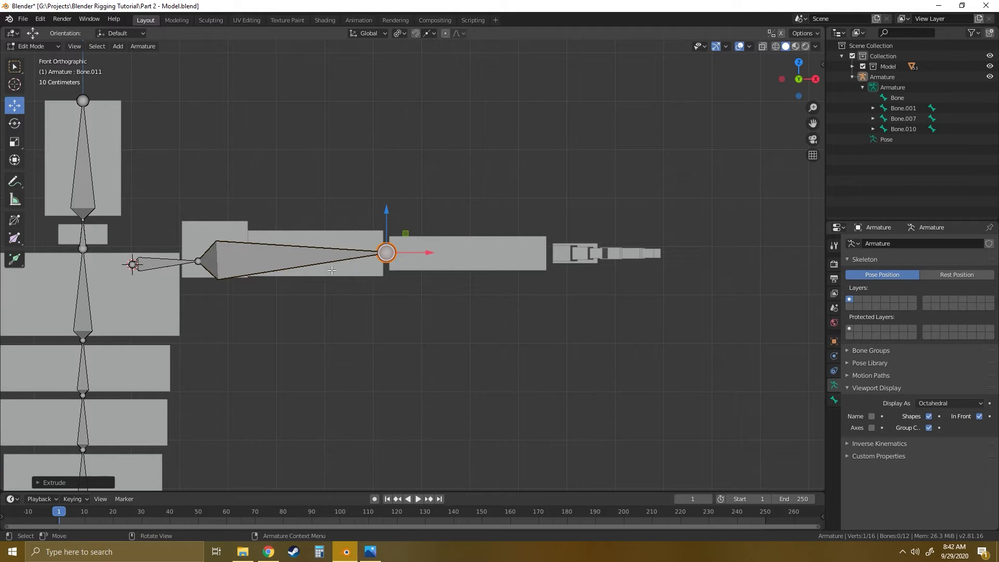
pyautogui.keyDown('shift'); pyautogui.moveTo(224, 288); pyautogui.dragTo(357, 288, button='middle'); pyautogui.keyUp('shift')
pyautogui.scroll(3, 357, 281)
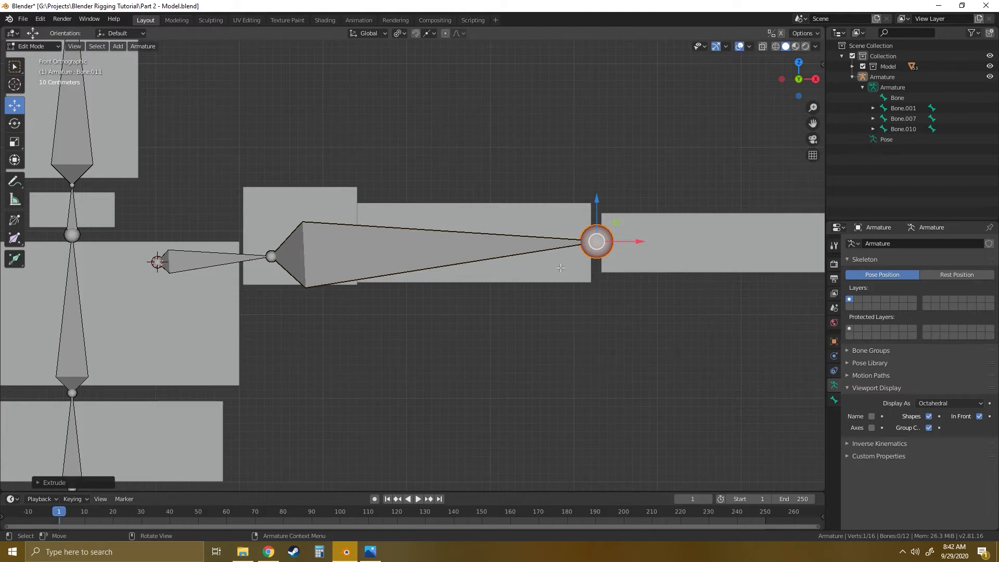
pyautogui.keyDown('shift'); pyautogui.moveTo(588, 271); pyautogui.dragTo(422, 277, button='middle'); pyautogui.keyUp('shift')
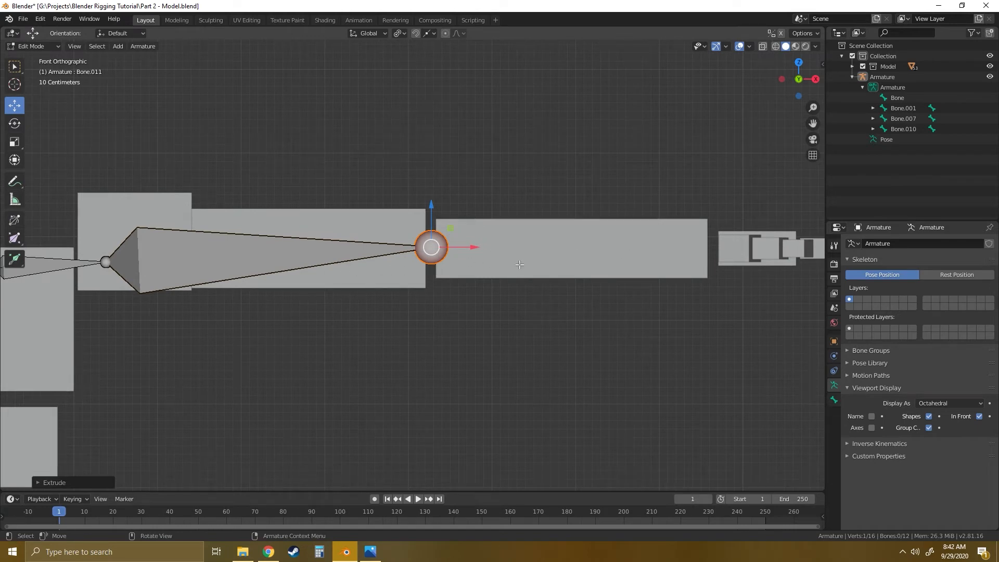
pyautogui.keyDown('shift'); pyautogui.moveTo(358, 283); pyautogui.dragTo(461, 286, button='middle'); pyautogui.keyUp('shift')
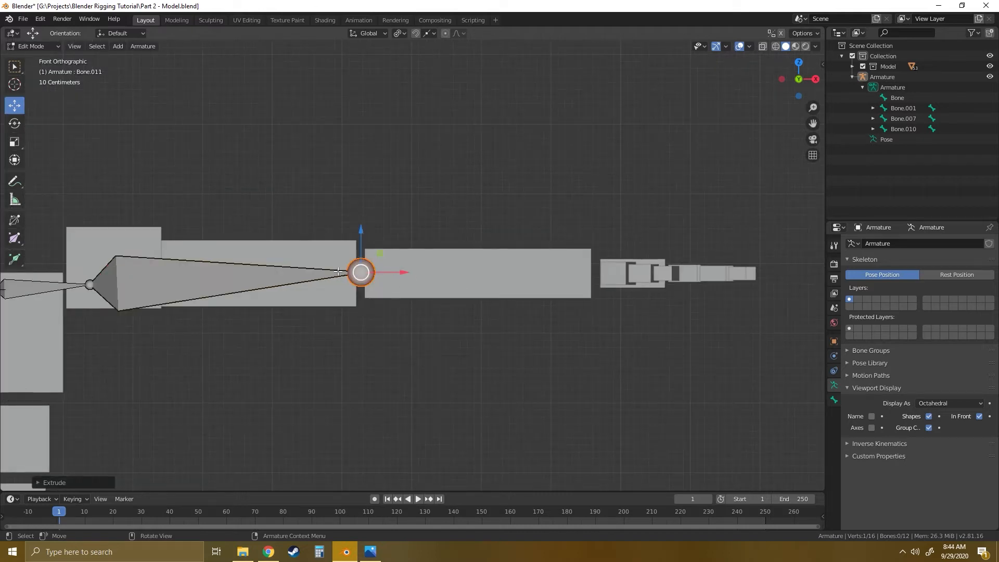
pyautogui.press('e')
pyautogui.press('x')
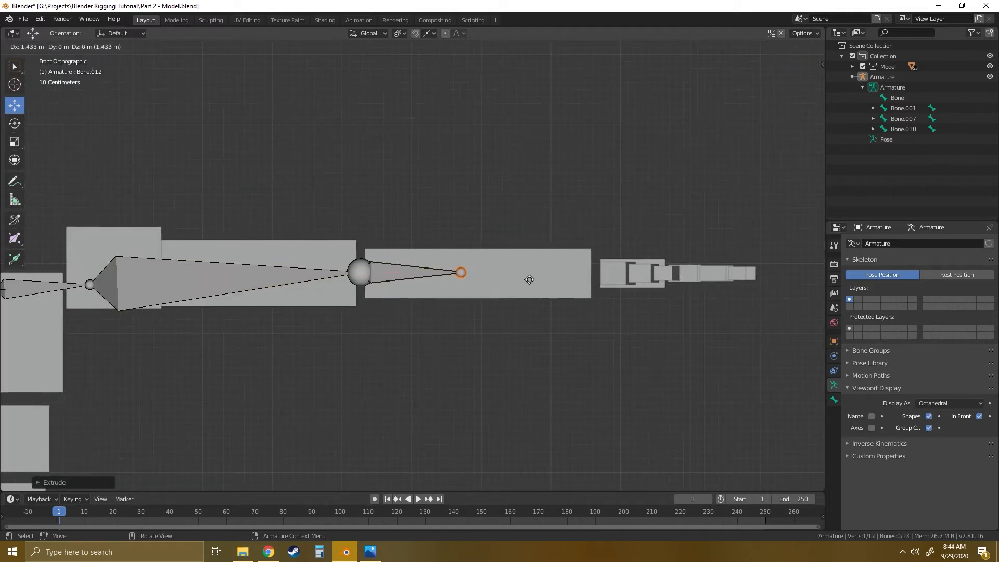
pyautogui.rightClick(662, 279)
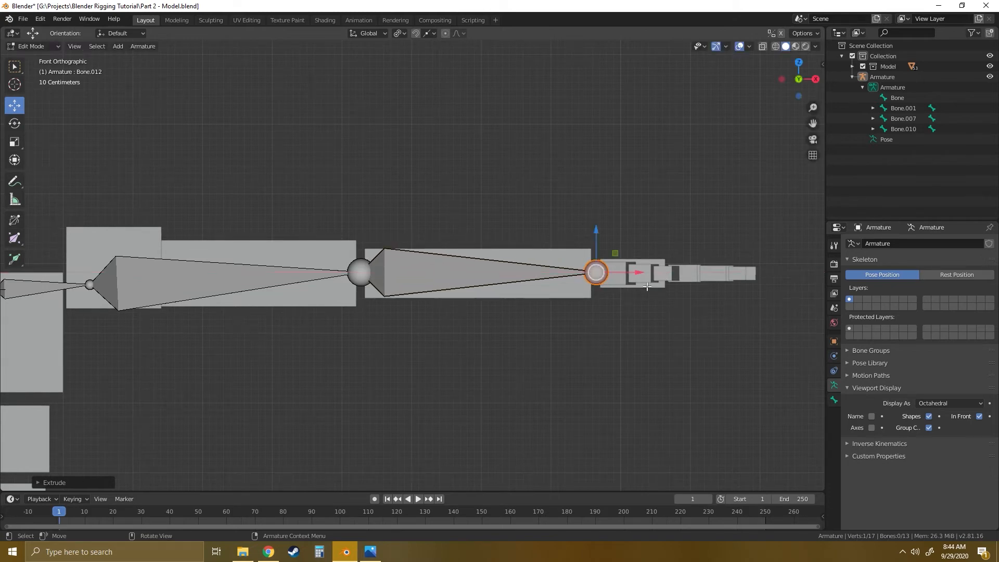
# - Move the whole forearm bone down along Z by about 0.015 m and deselect it
pyautogui.click(445, 271)
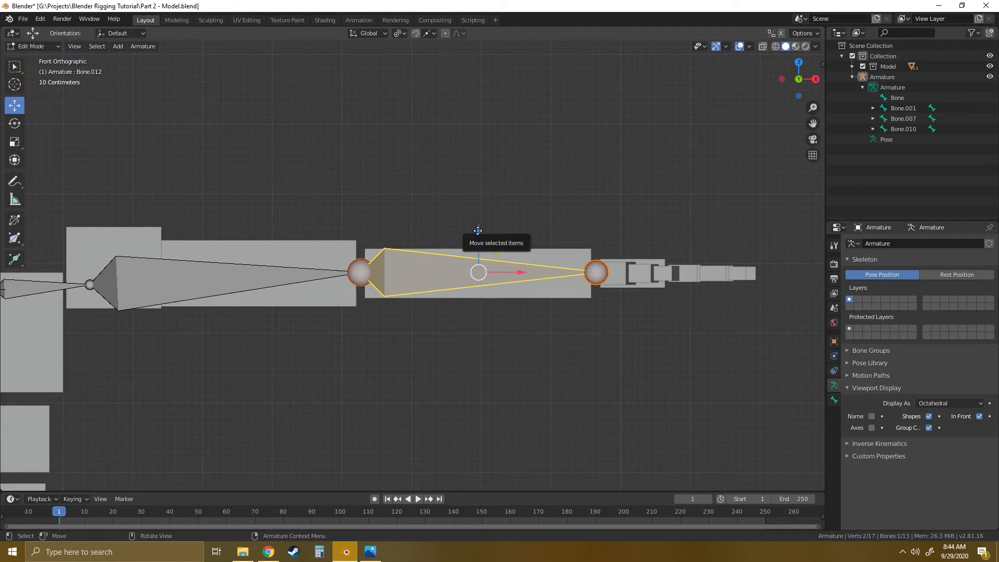
pyautogui.moveTo(476, 231); pyautogui.dragTo(476, 230)
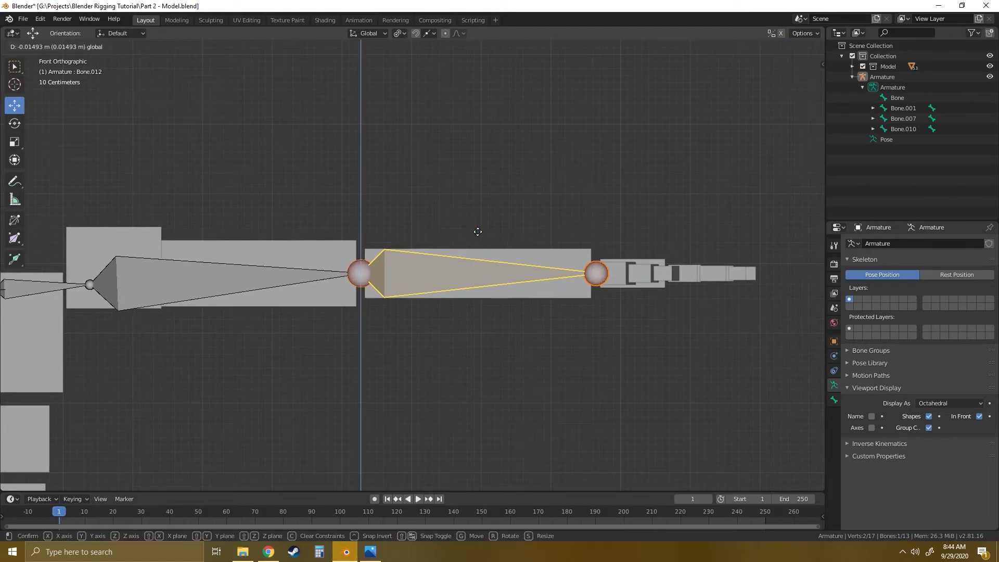
pyautogui.click(561, 328)
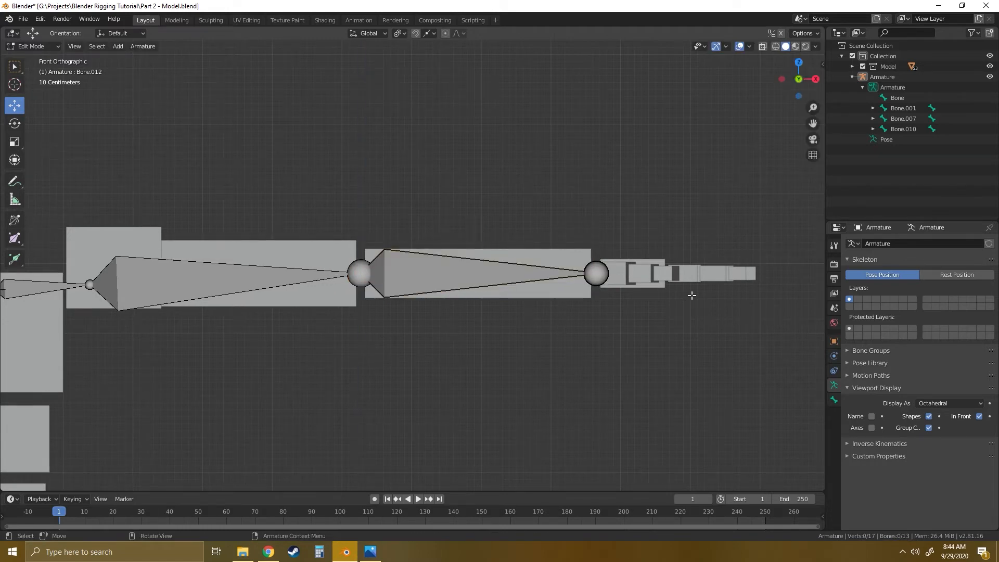
# - Extrude a bone about 0.44 m along X from the wrist joint into the hand block
pyautogui.keyDown('shift'); pyautogui.moveTo(692, 296); pyautogui.dragTo(476, 292, button='middle'); pyautogui.keyUp('shift')
pyautogui.scroll(5, 475, 291)
pyautogui.click(339, 276)
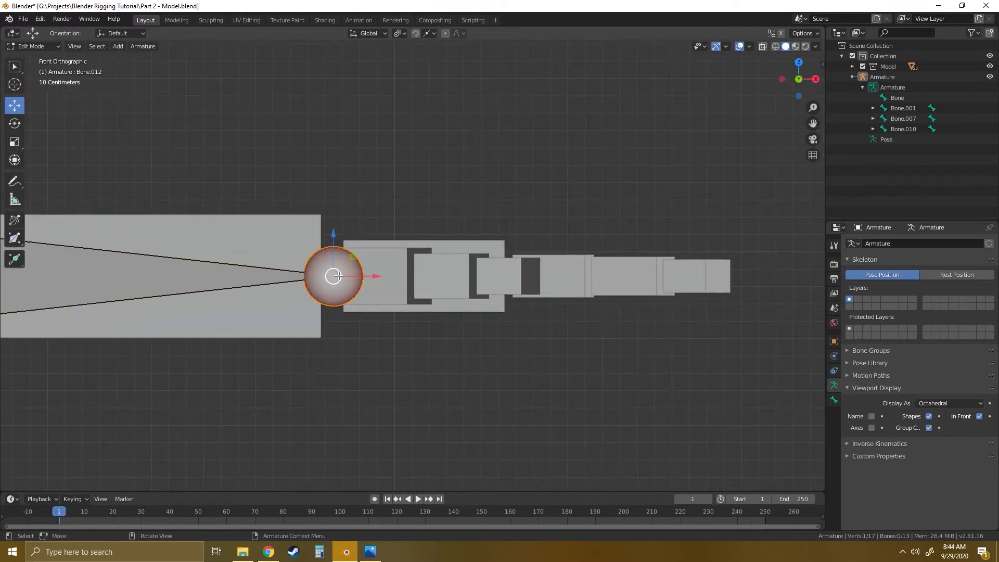
pyautogui.press('e')
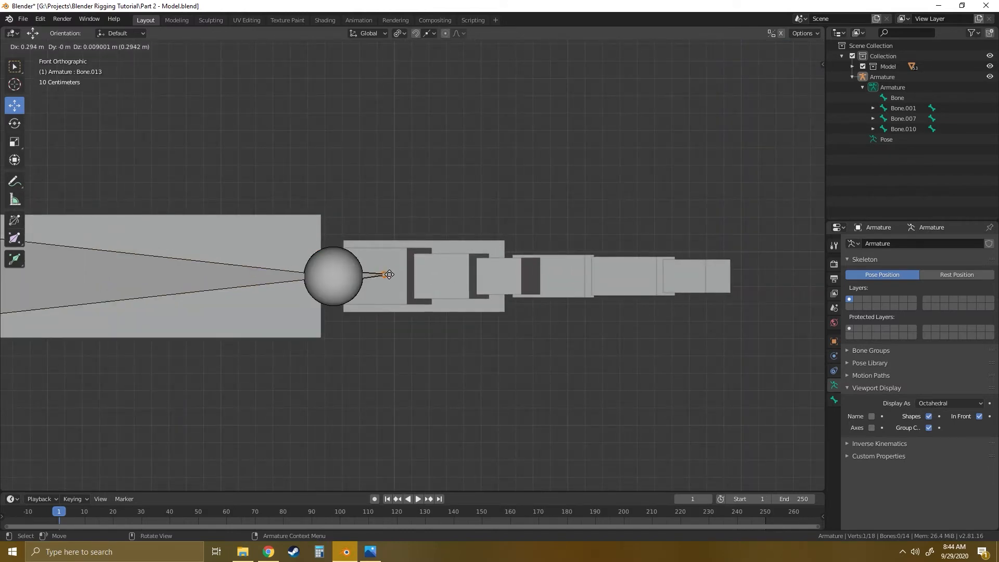
pyautogui.press('x')
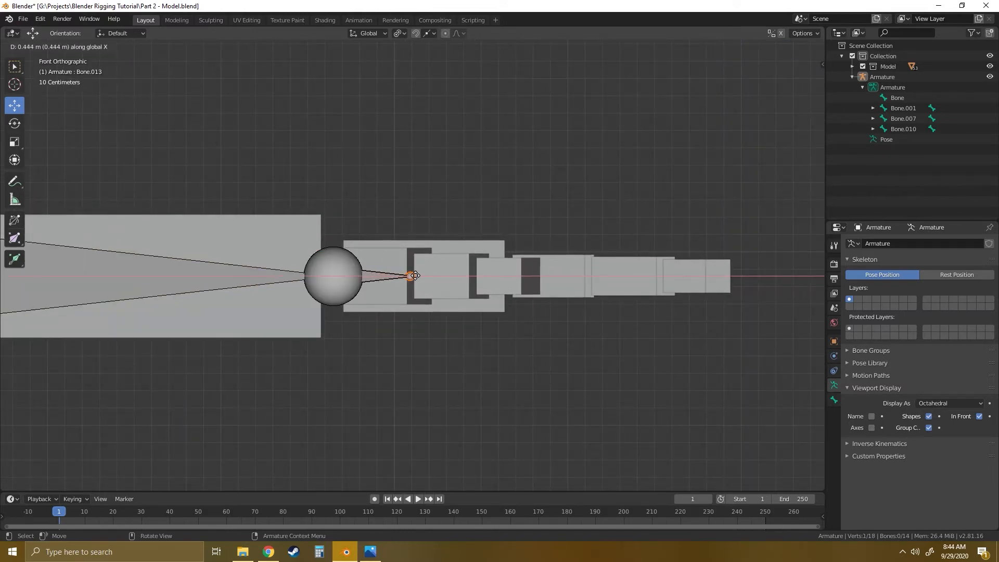
pyautogui.click(415, 276)
# - Extrude a second, shorter bone along X from the tip of the first hand bone
pyautogui.press('e')
pyautogui.press('x')
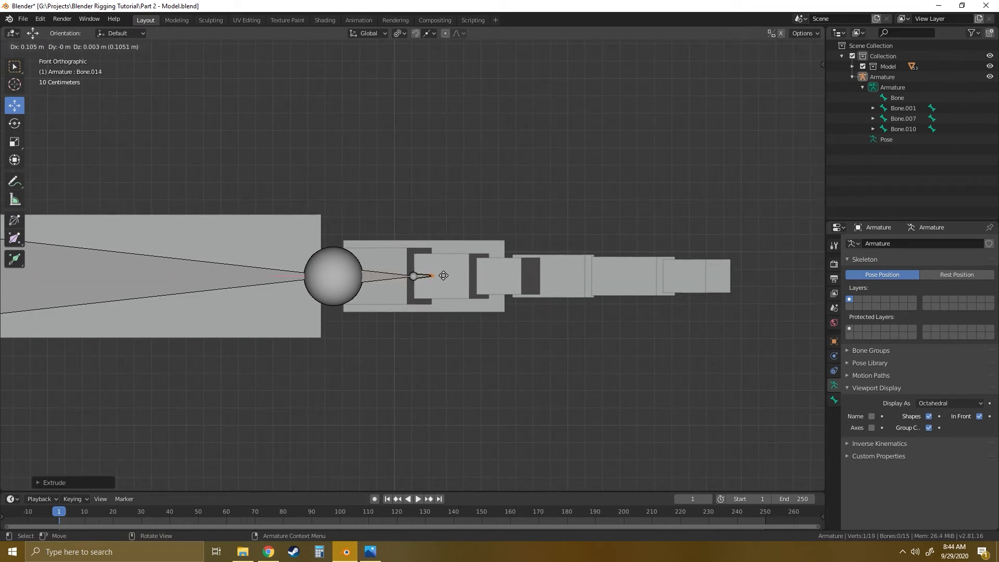
pyautogui.click(460, 276)
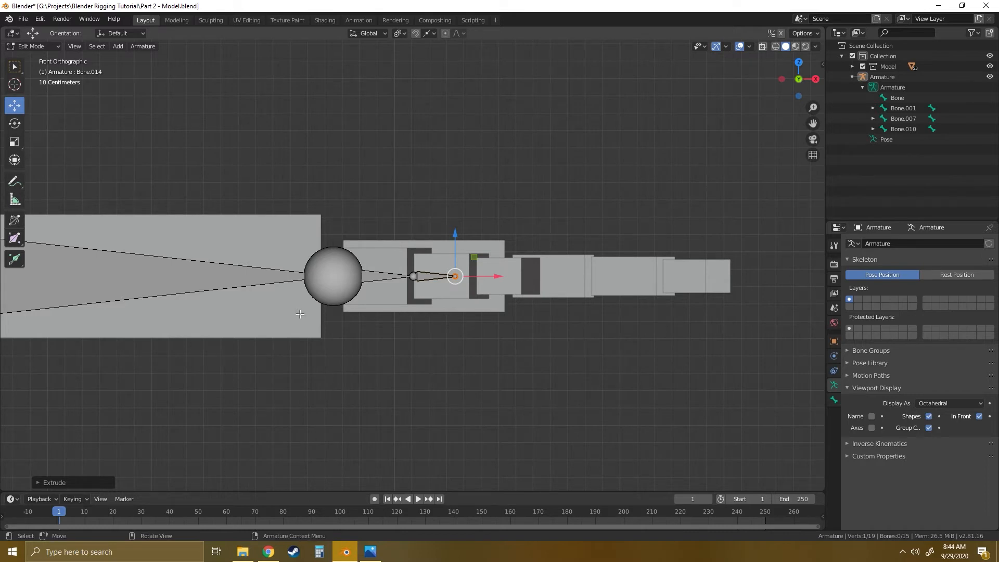
# - In the right side view, move the foot bone's tip forward along Y into the gap between the foot and toe blocks
pyautogui.scroll(-8, 300, 314)
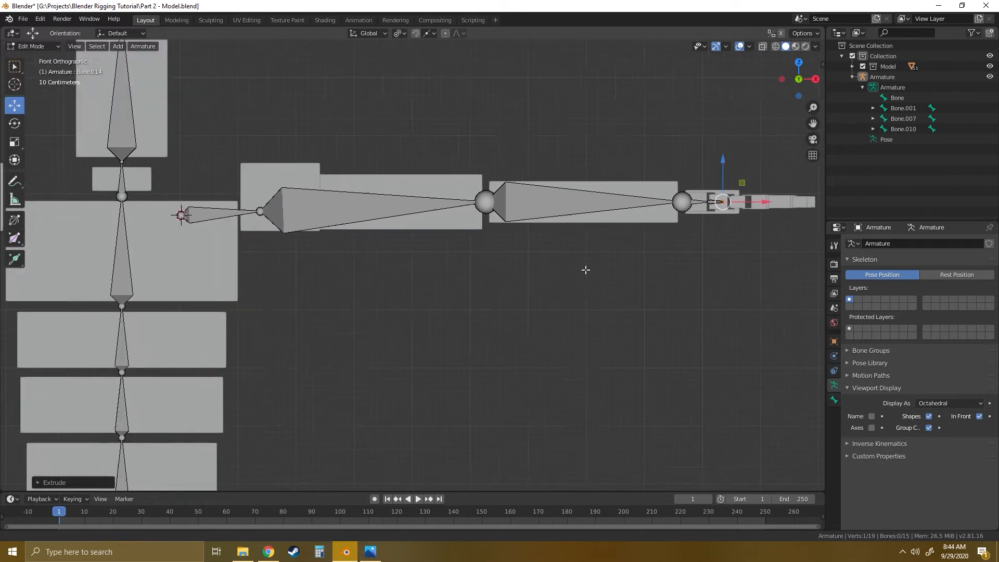
pyautogui.moveTo(529, 286); pyautogui.dragTo(774, 104, button='middle')
pyautogui.click(802, 75)
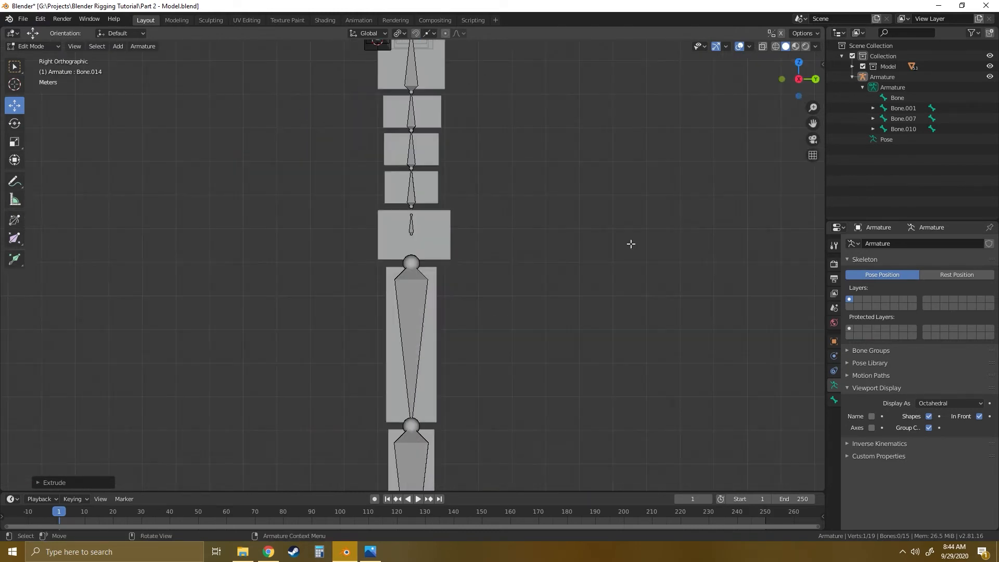
pyautogui.keyDown('shift'); pyautogui.moveTo(470, 304); pyautogui.dragTo(513, 24, button='middle'); pyautogui.keyUp('shift')
pyautogui.scroll(7, 524, 279)
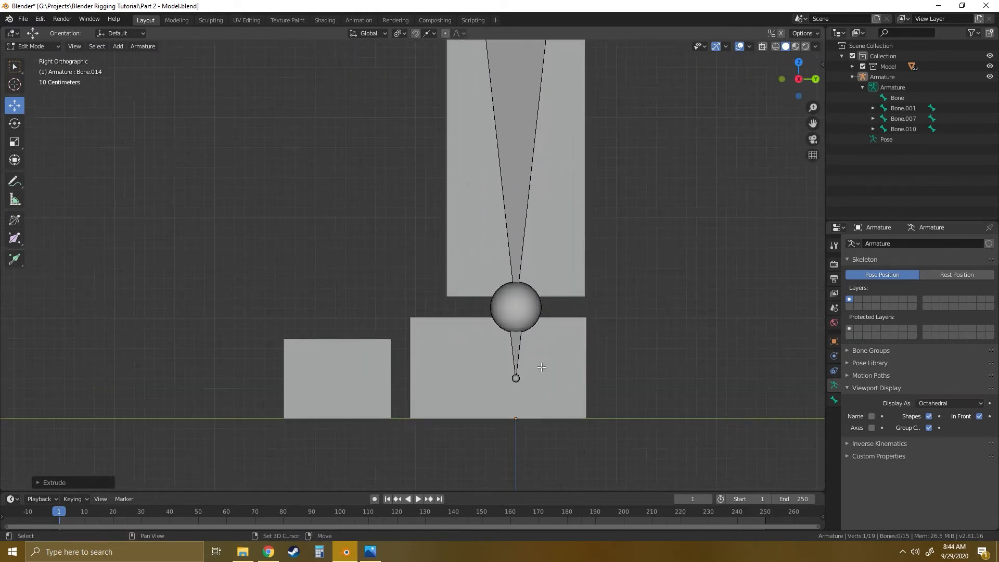
pyautogui.click(504, 330)
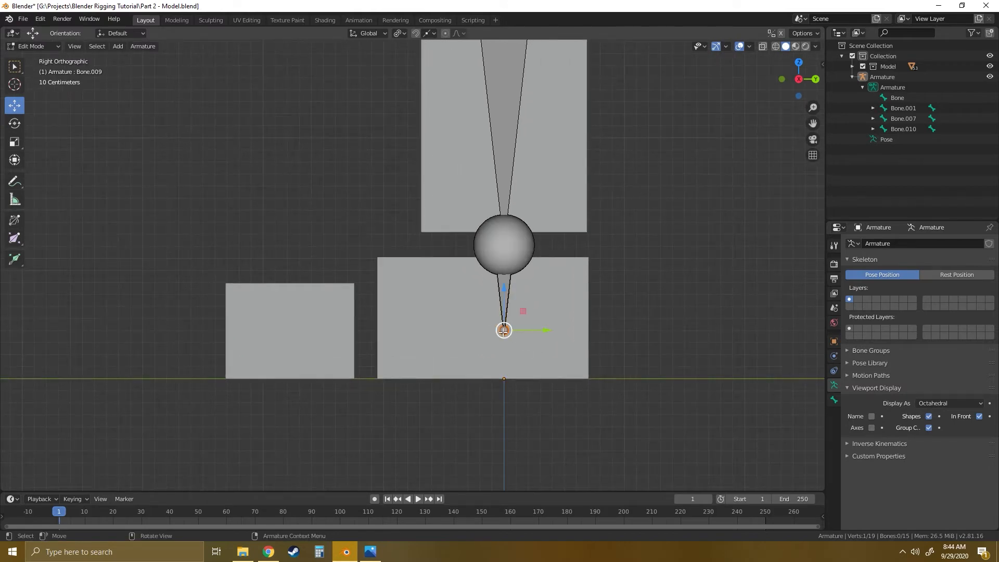
pyautogui.moveTo(549, 331); pyautogui.dragTo(409, 336)
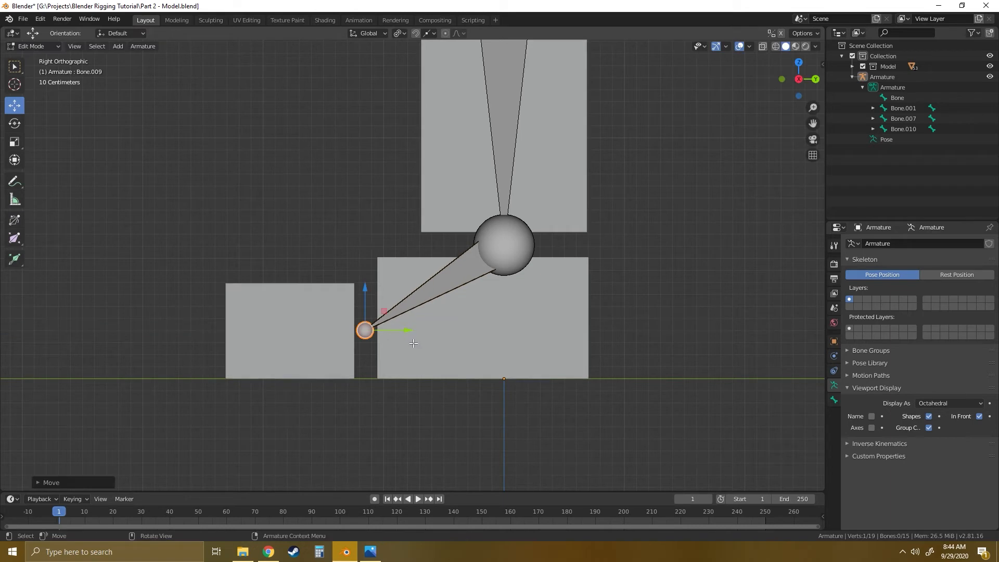
# - Extrude a toe bone forward along Y from the foot bone's tip, ending at the toe block's front face
pyautogui.press('e')
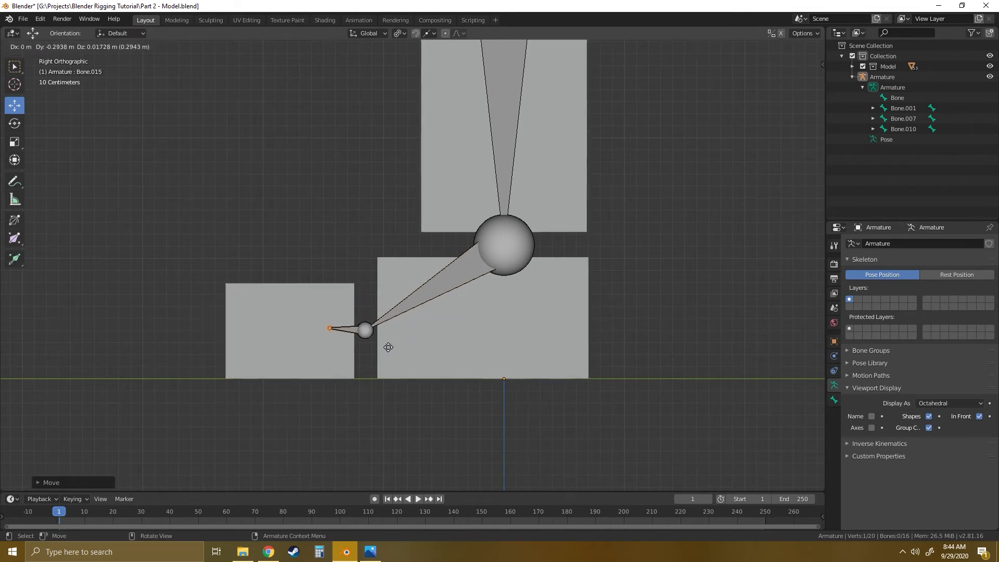
pyautogui.press('y')
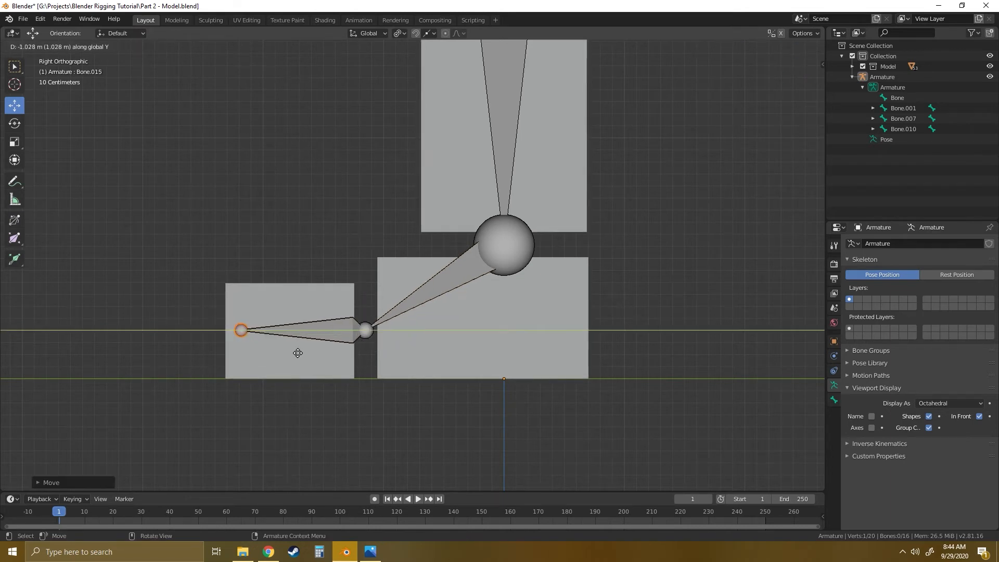
pyautogui.click(286, 356)
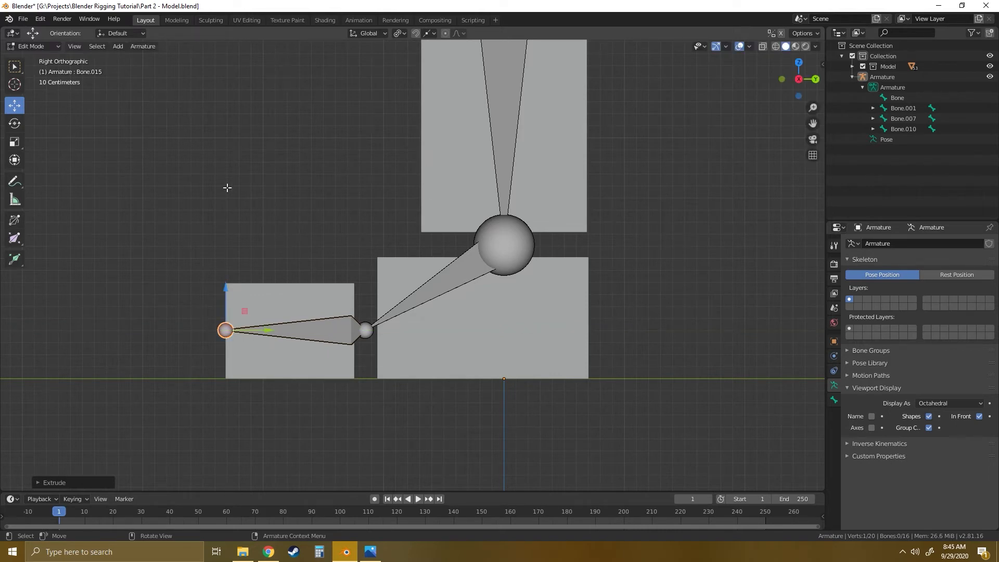
# - In the top view, move the inner joint of the shoulder bone back along Y, deeper into the torso block
pyautogui.moveTo(228, 188); pyautogui.dragTo(331, 224, button='middle')
pyautogui.scroll(-6, 373, 199)
pyautogui.keyDown('shift'); pyautogui.moveTo(392, 140); pyautogui.dragTo(442, 281, button='middle'); pyautogui.keyUp('shift')
pyautogui.keyDown('shift'); pyautogui.moveTo(464, 172); pyautogui.dragTo(478, 440, button='middle'); pyautogui.keyUp('shift')
pyautogui.moveTo(480, 306)
pyautogui.mouseDown(button='middle')
pyautogui.moveTo(483, 318)
pyautogui.moveTo(583, 310)
pyautogui.moveTo(468, 305)
pyautogui.moveTo(475, 296)
pyautogui.mouseUp(button='middle')
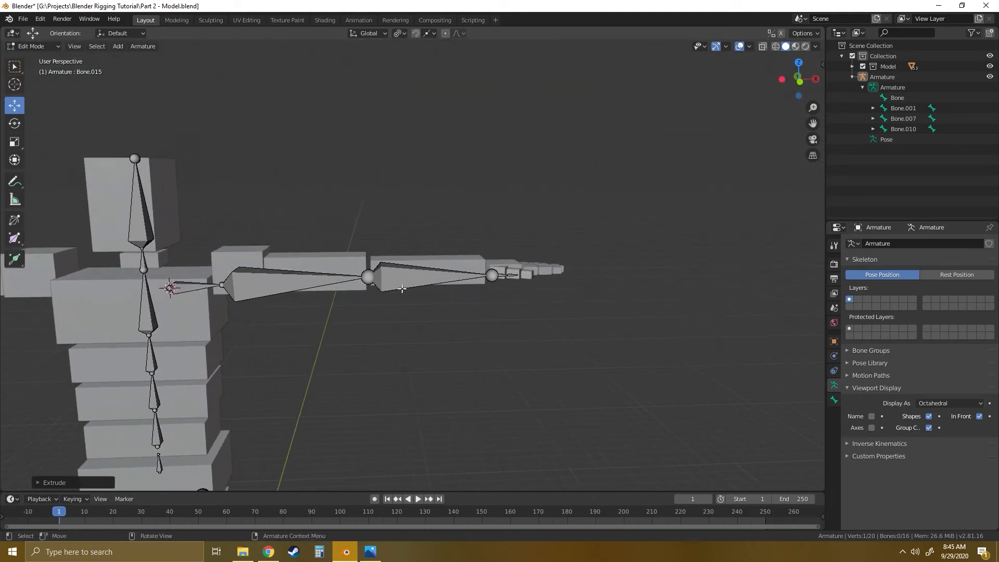
pyautogui.click(799, 63)
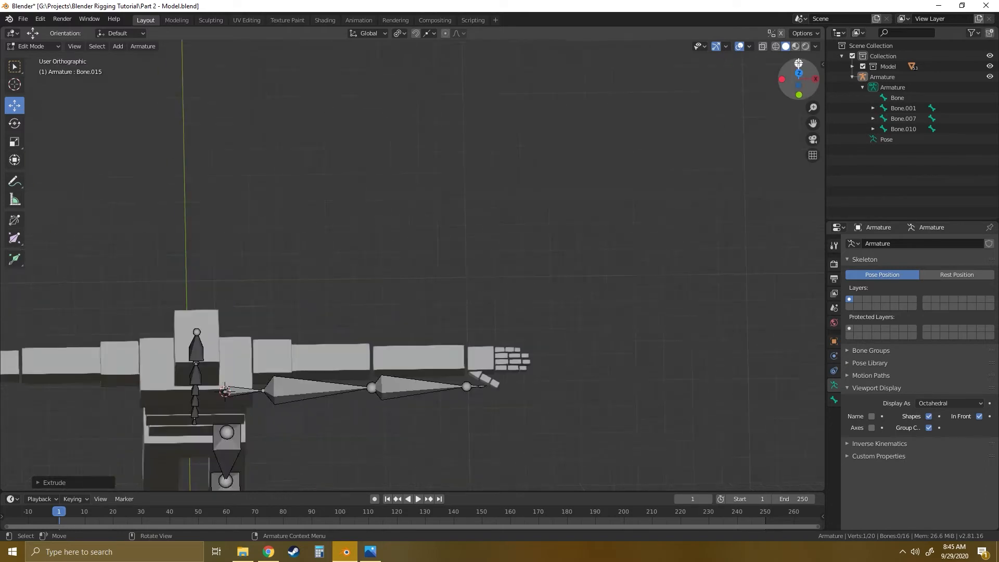
pyautogui.keyDown('shift'); pyautogui.moveTo(379, 358); pyautogui.dragTo(420, 227, button='middle'); pyautogui.keyUp('shift')
pyautogui.scroll(6, 386, 274)
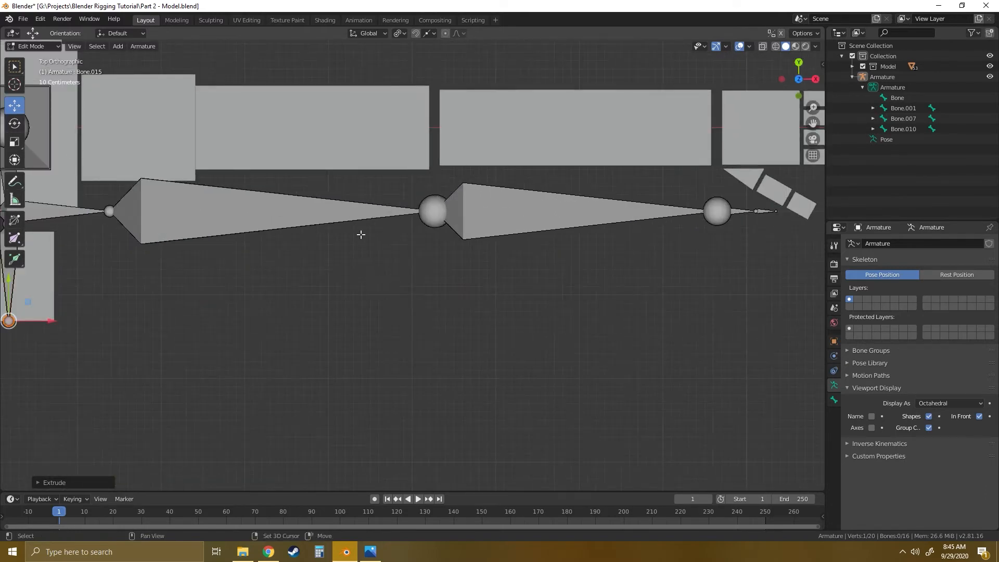
pyautogui.keyDown('shift'); pyautogui.moveTo(359, 234); pyautogui.dragTo(389, 285, button='middle'); pyautogui.keyUp('shift')
pyautogui.scroll(-4, 415, 287)
pyautogui.scroll(2, 413, 287)
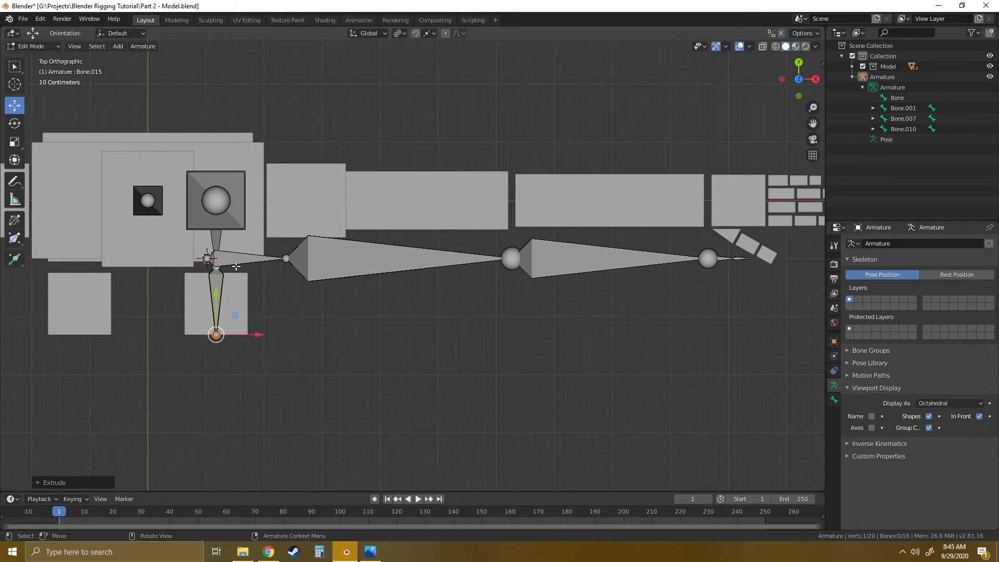
pyautogui.click(206, 258)
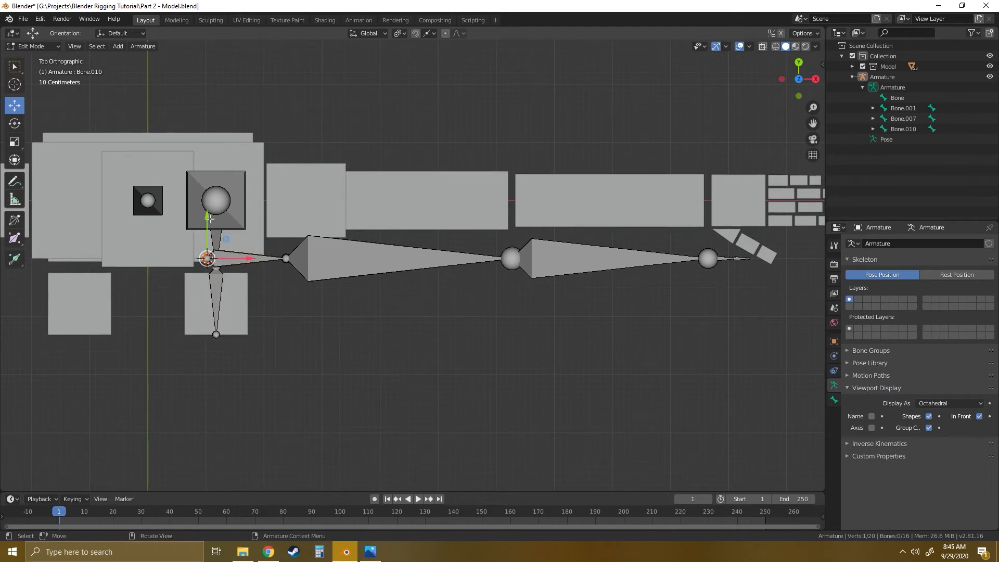
pyautogui.moveTo(206, 215); pyautogui.dragTo(206, 200)
# - Move the upper arm, forearm and both hand bones together back along Y, centring them on the arm blocks
pyautogui.click(353, 255)
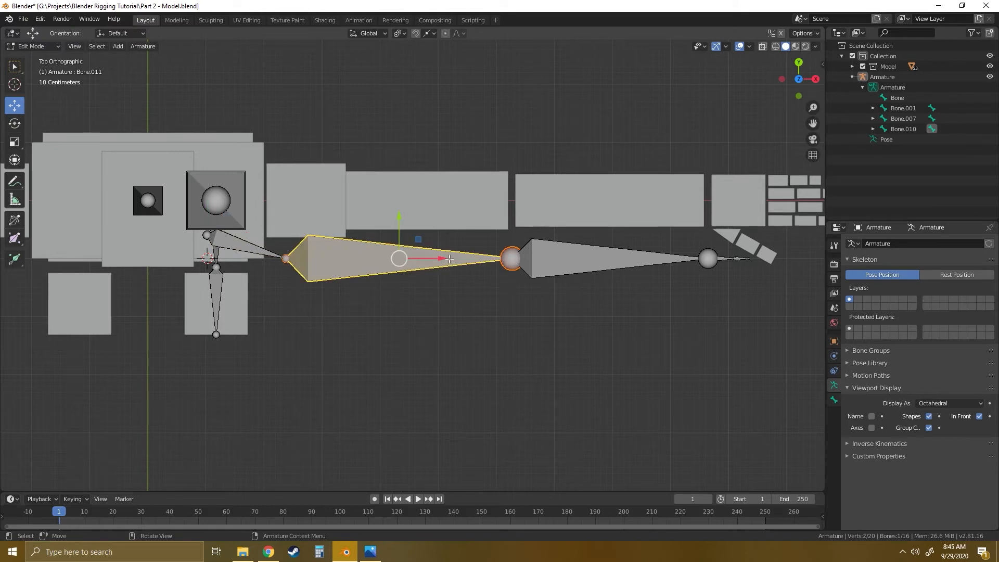
pyautogui.keyDown('shift'); pyautogui.click(572, 256); pyautogui.keyUp('shift')
pyautogui.keyDown('shift'); pyautogui.click(725, 258); pyautogui.keyUp('shift')
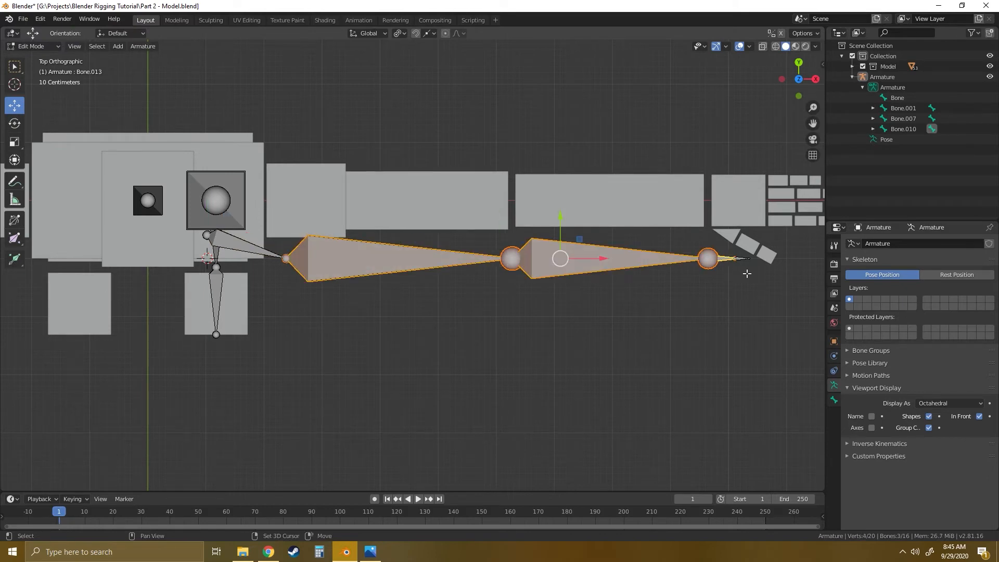
pyautogui.keyDown('shift'); pyautogui.click(743, 258); pyautogui.keyUp('shift')
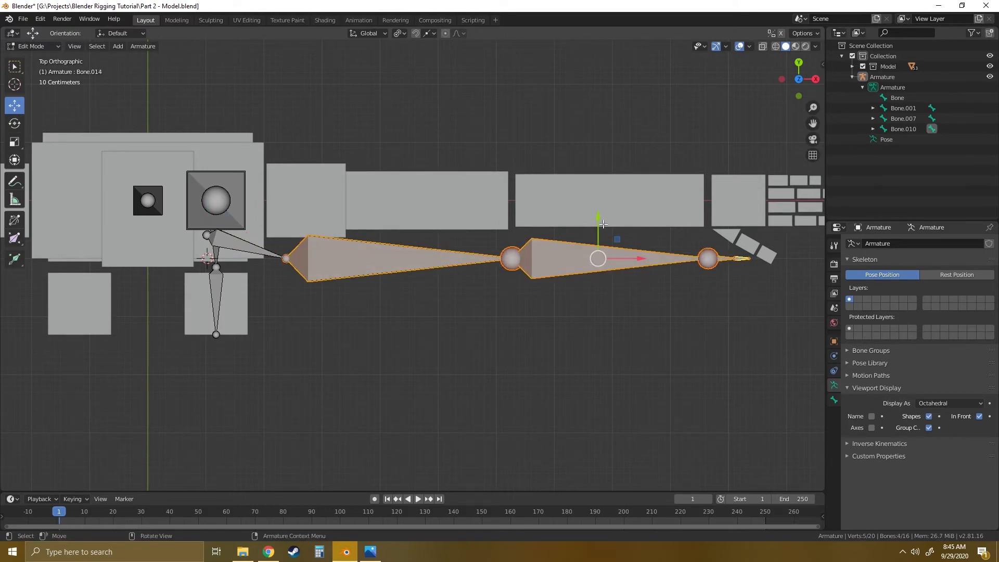
pyautogui.moveTo(598, 216); pyautogui.dragTo(585, 159)
pyautogui.keyDown('shift'); pyautogui.moveTo(629, 233); pyautogui.dragTo(552, 250, button='middle'); pyautogui.keyUp('shift')
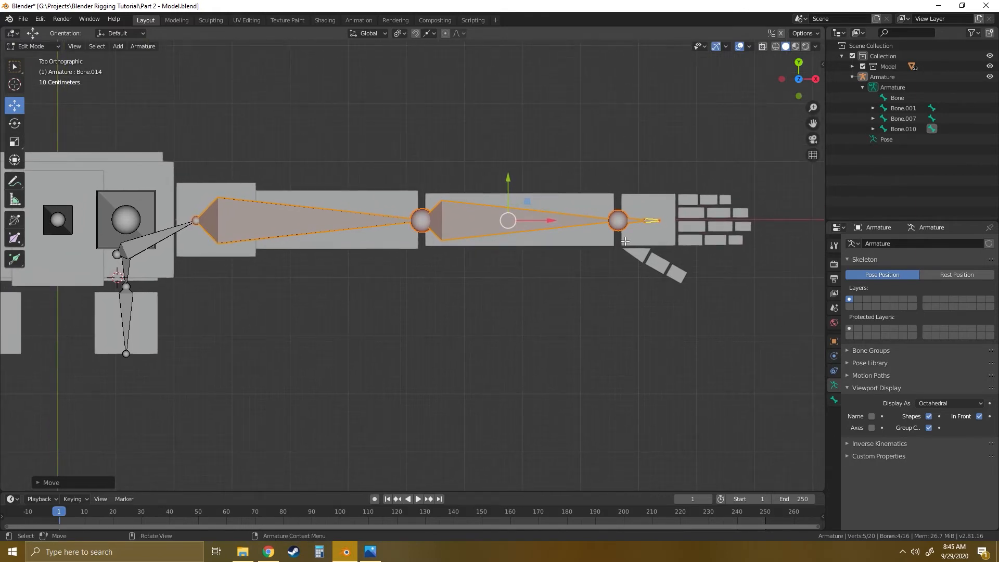
# - Duplicate the second hand bone and place the copy on the little finger's first block, about 0.55 m along X and 0.36 m along Y
pyautogui.keyDown('shift'); pyautogui.moveTo(697, 233); pyautogui.dragTo(437, 279, button='middle'); pyautogui.keyUp('shift')
pyautogui.scroll(5, 437, 254)
pyautogui.scroll(3, 437, 279)
pyautogui.keyDown('shift'); pyautogui.moveTo(373, 255); pyautogui.dragTo(408, 250, button='middle'); pyautogui.keyUp('shift')
pyautogui.scroll(-1, 407, 250)
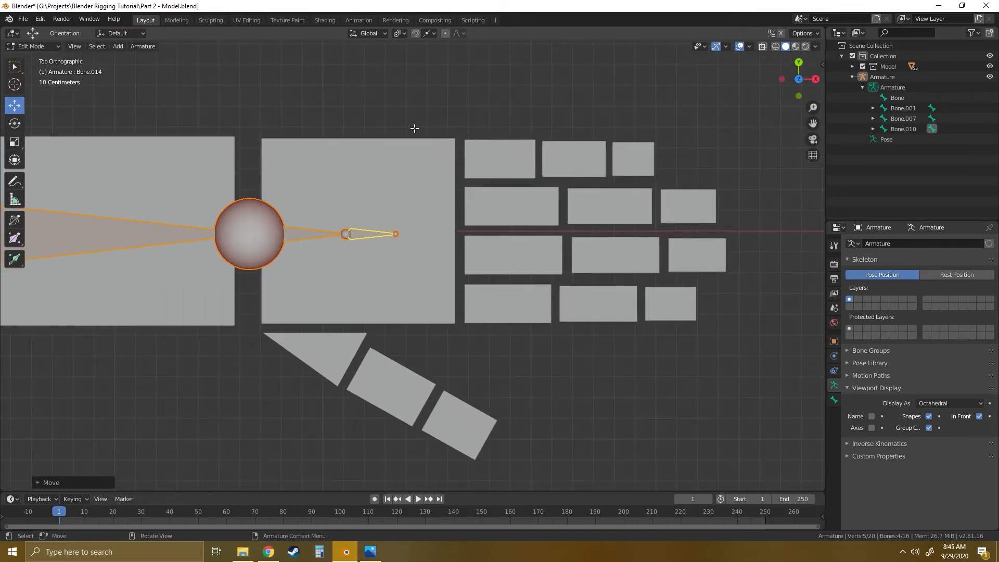
pyautogui.click(291, 233)
pyautogui.click(302, 235)
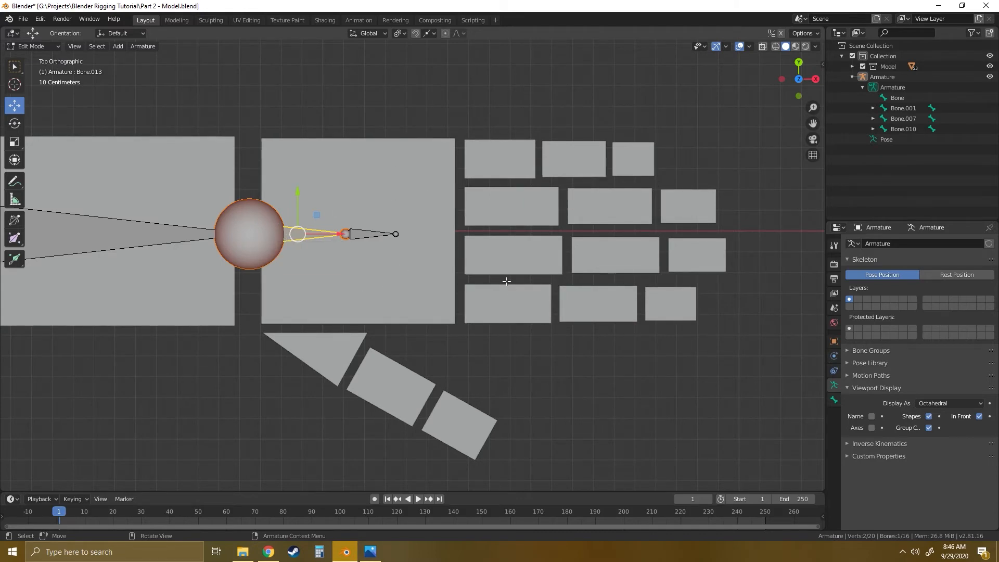
pyautogui.click(399, 118)
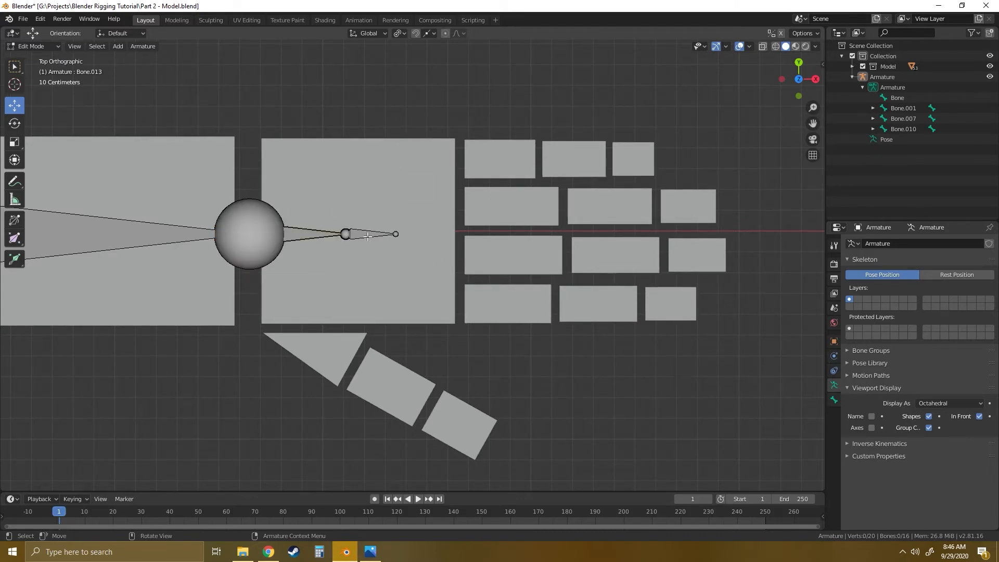
pyautogui.click(368, 236)
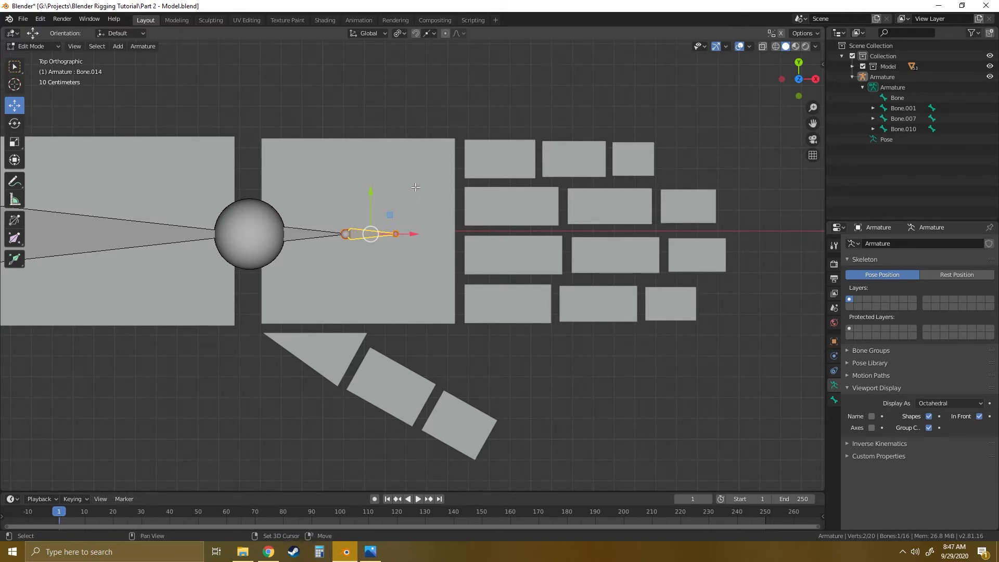
pyautogui.hotkey('shift', 'd')
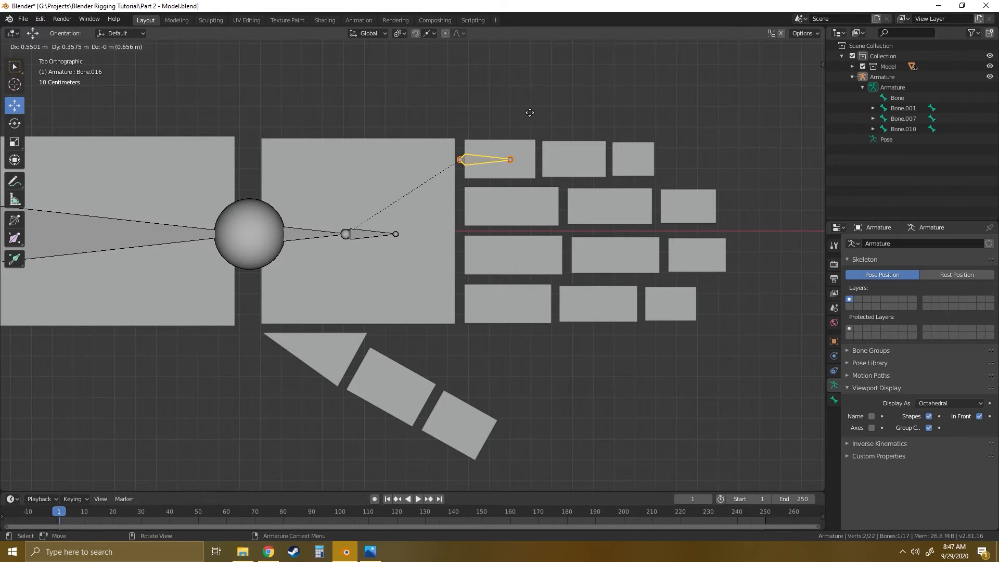
pyautogui.click(530, 113)
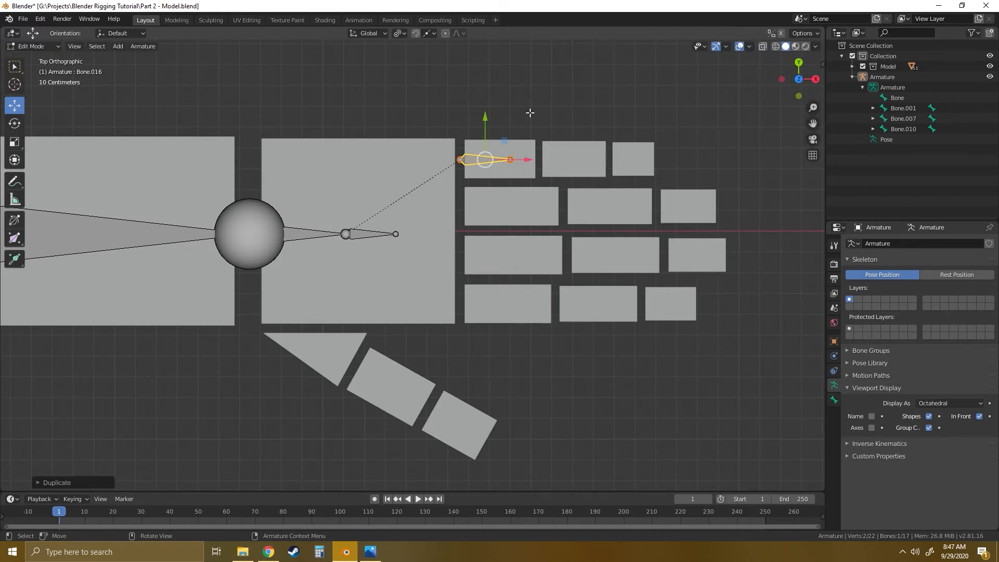
# - Move the little finger bone's tip about 0.14 m along X into the gap between the finger's first and second blocks
pyautogui.click(515, 186)
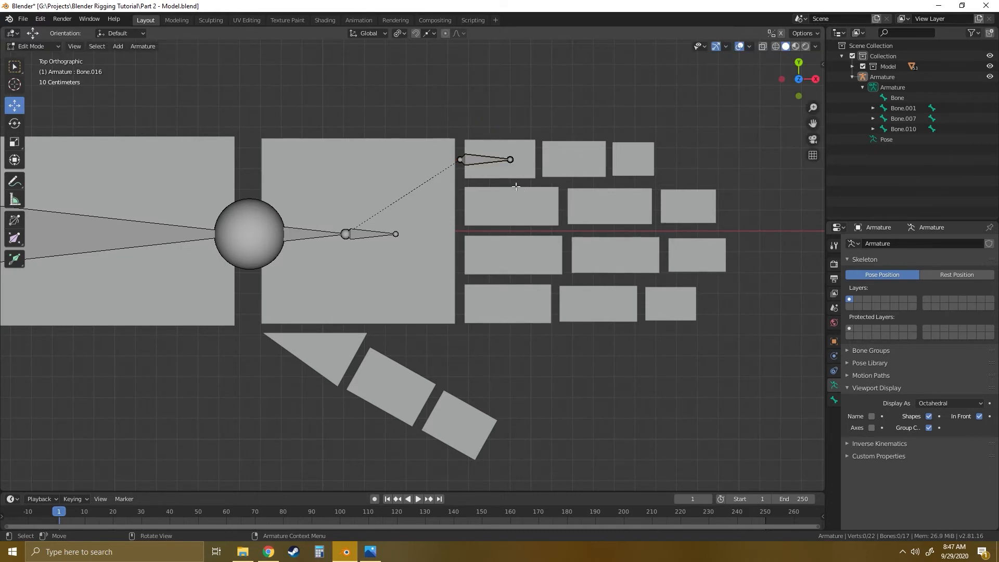
pyautogui.click(510, 159)
pyautogui.press('g')
pyautogui.press('x')
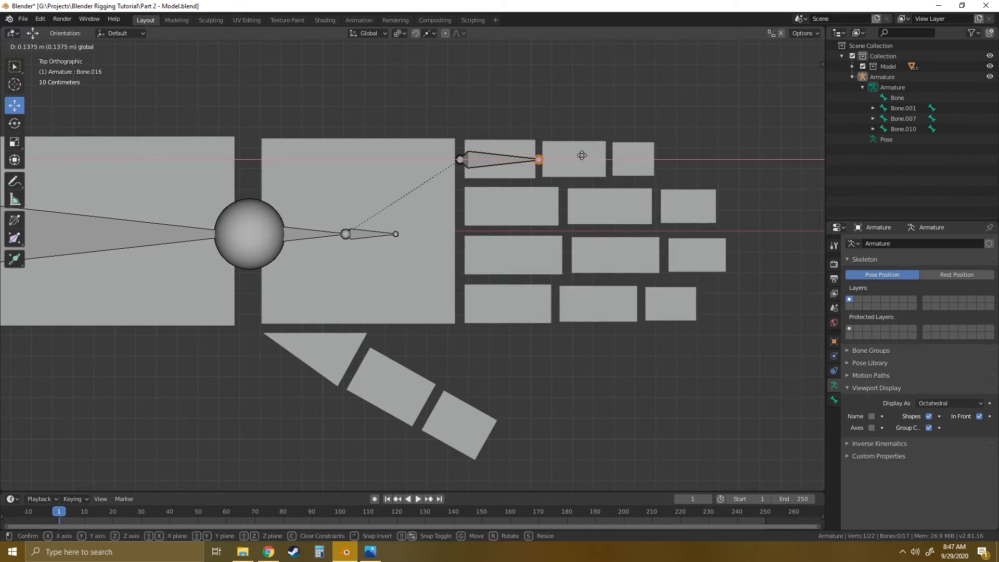
pyautogui.click(581, 155)
# - Extrude two more little finger bones along X, about 0.34 m and 0.22 m long, through the second and third blocks
pyautogui.press('e')
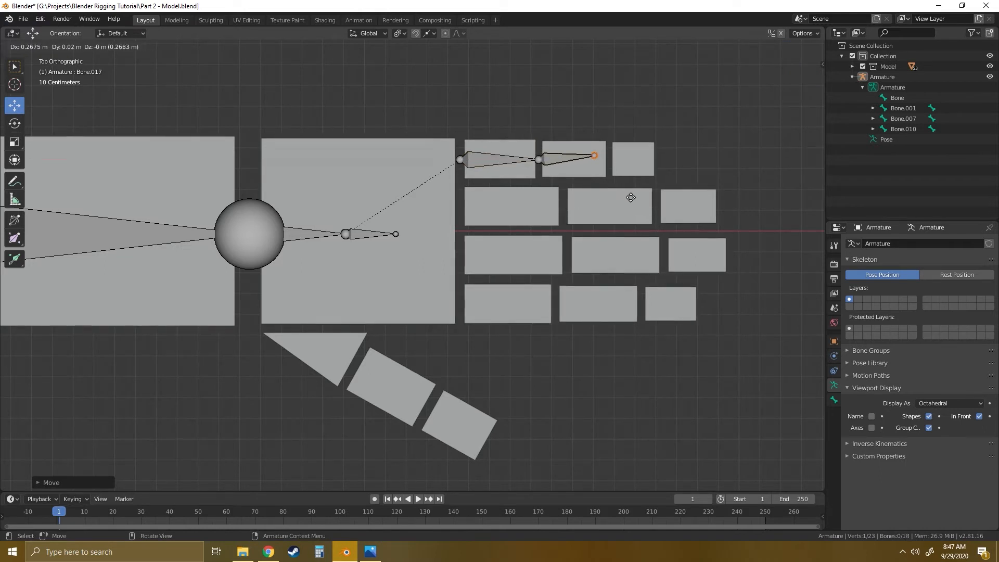
pyautogui.press('x')
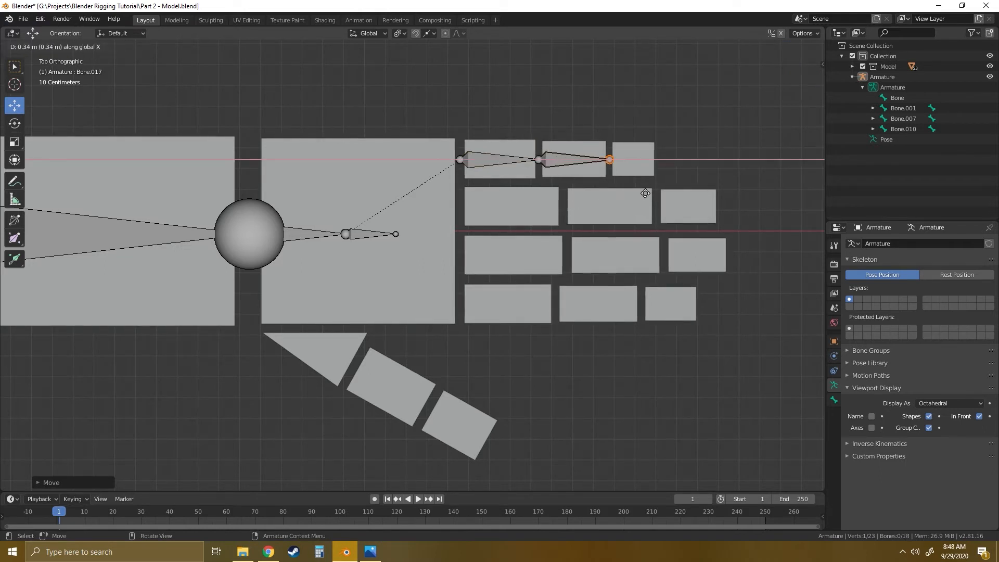
pyautogui.press('Escape')
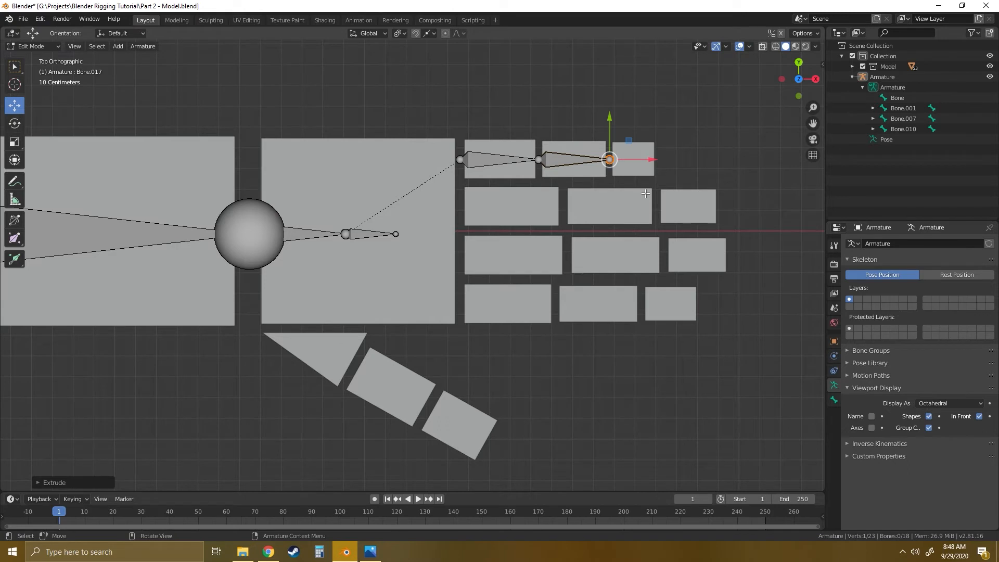
pyautogui.press('e')
pyautogui.press('x')
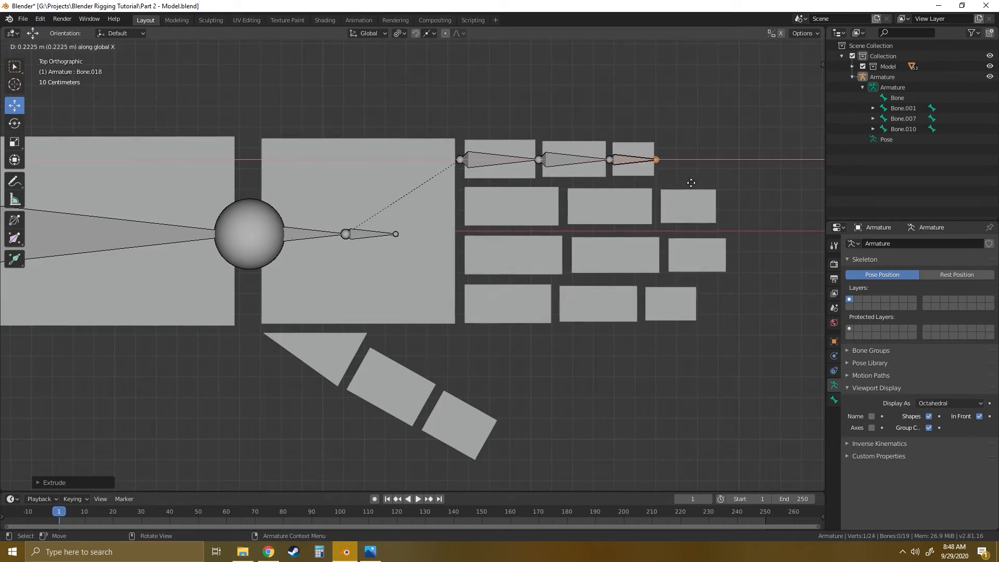
pyautogui.click(692, 182)
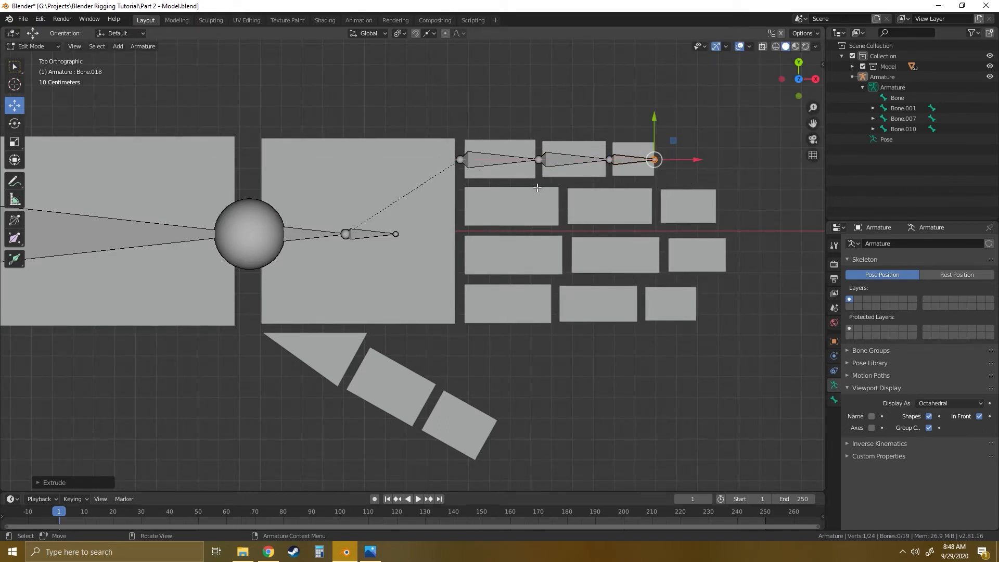
# - Duplicate the three little finger bones and move the copy about -0.225 m along Y onto the ring finger blocks
pyautogui.click(479, 159)
pyautogui.keyDown('shift'); pyautogui.click(565, 160); pyautogui.keyUp('shift')
pyautogui.keyDown('shift'); pyautogui.click(629, 160); pyautogui.keyUp('shift')
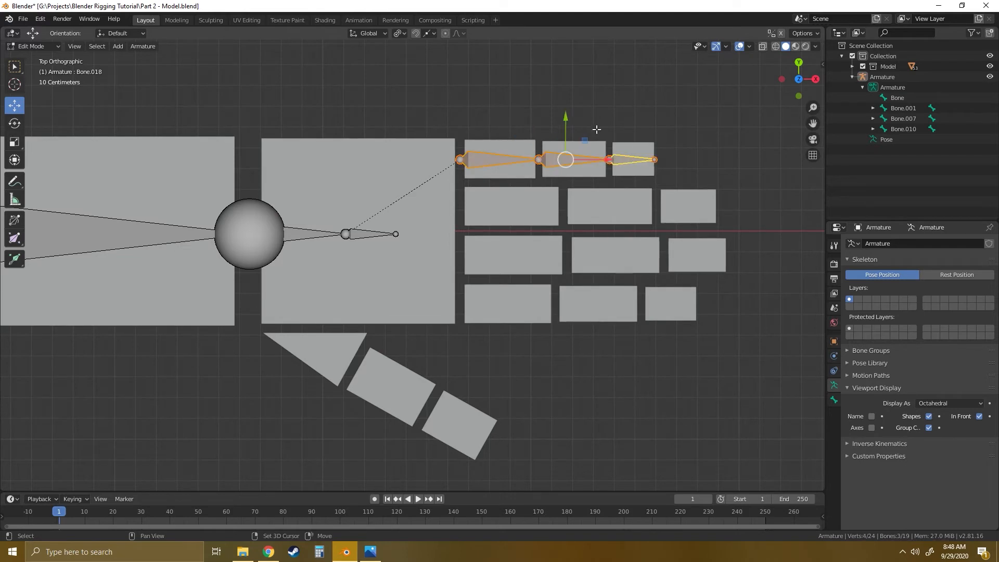
pyautogui.hotkey('shift', 'd')
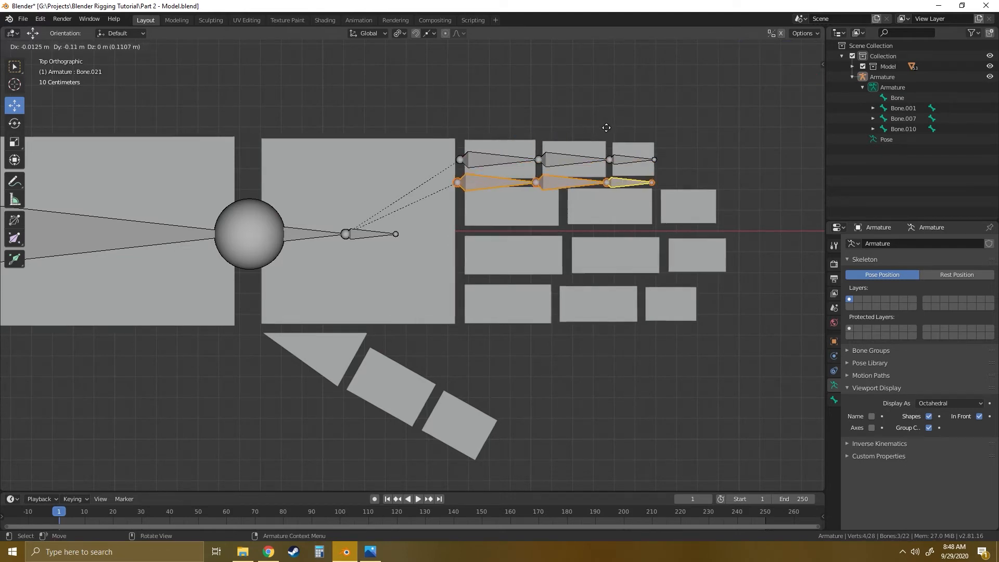
pyautogui.press('y')
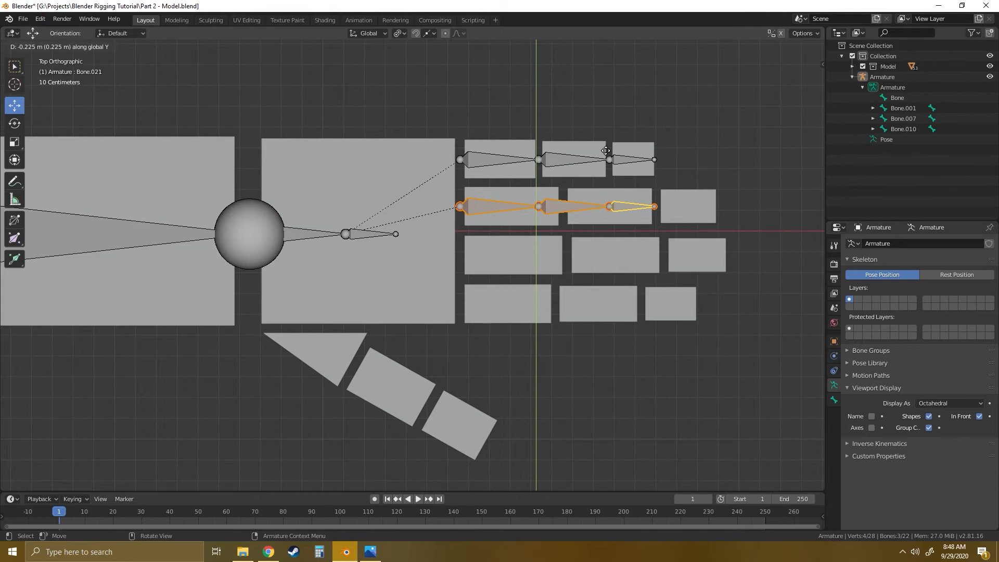
pyautogui.click(606, 150)
# - Duplicate the finger chain along negative Y onto the middle finger, about -0.235 m away, and once more onto the index finger
pyautogui.hotkey('shift', 'd')
pyautogui.press('y')
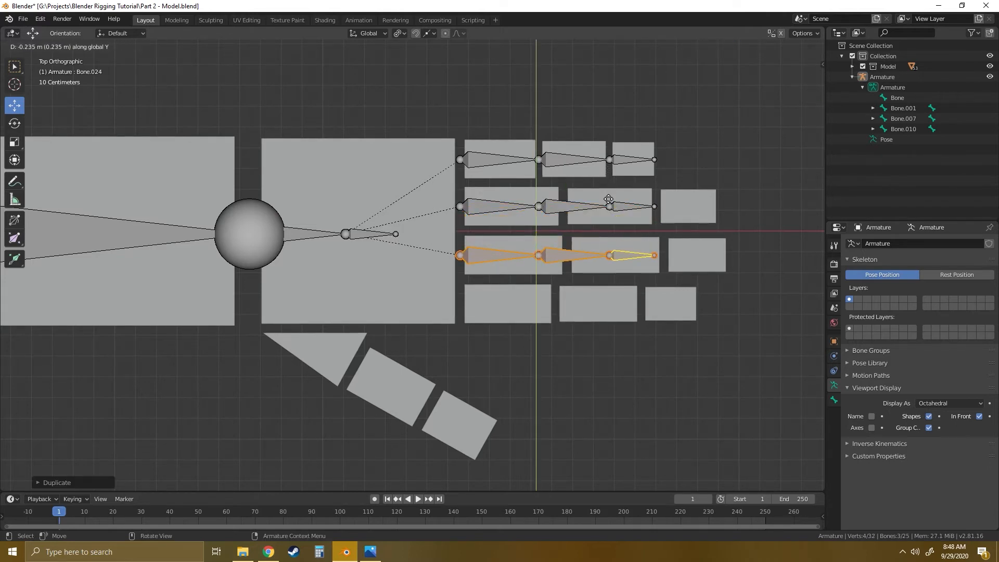
pyautogui.click(609, 200)
pyautogui.hotkey('shift', 'd')
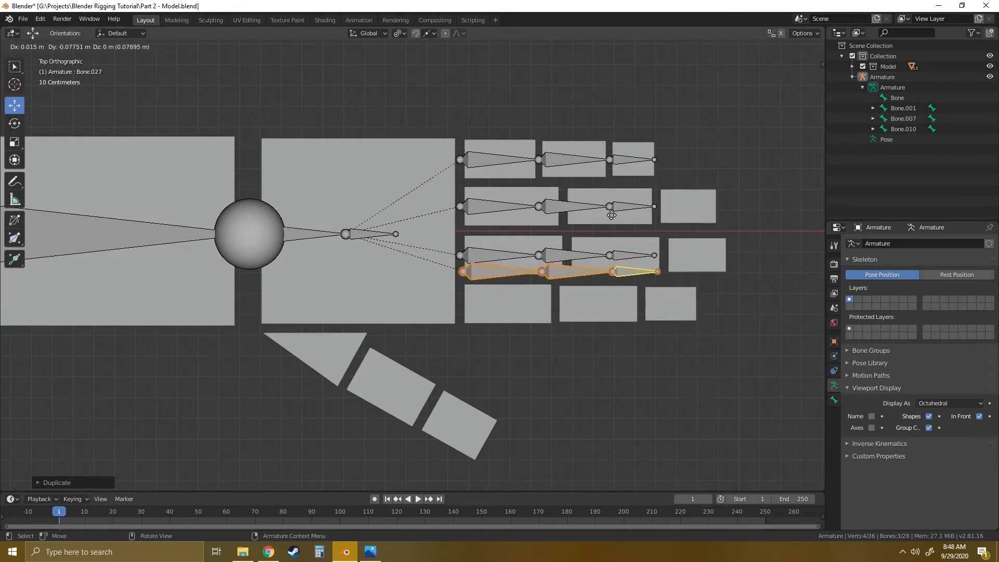
pyautogui.press('y')
pyautogui.click(614, 247)
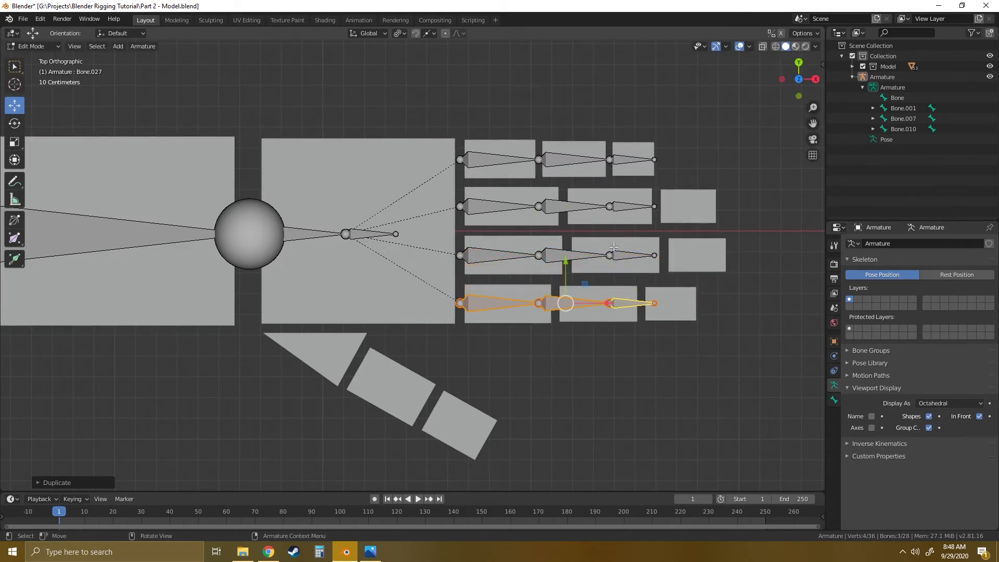
# - Move the ring finger chain's tip along X to the outer end of the finger's last block
pyautogui.keyDown('shift'); pyautogui.moveTo(688, 209); pyautogui.dragTo(456, 236, button='middle'); pyautogui.keyUp('shift')
pyautogui.scroll(3, 592, 208)
pyautogui.scroll(-1, 496, 228)
pyautogui.click(533, 212)
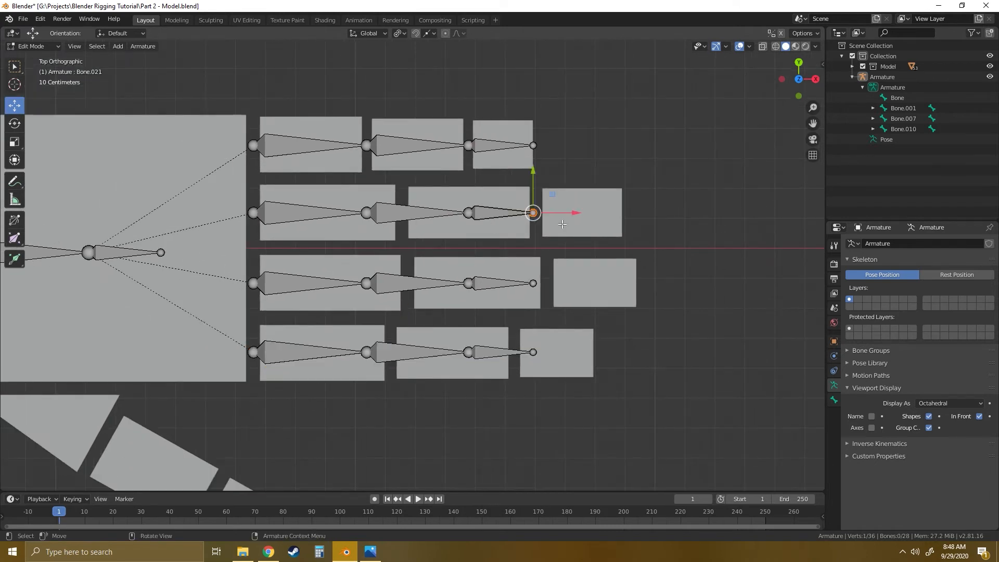
pyautogui.press('g')
pyautogui.press('x')
pyautogui.click(665, 206)
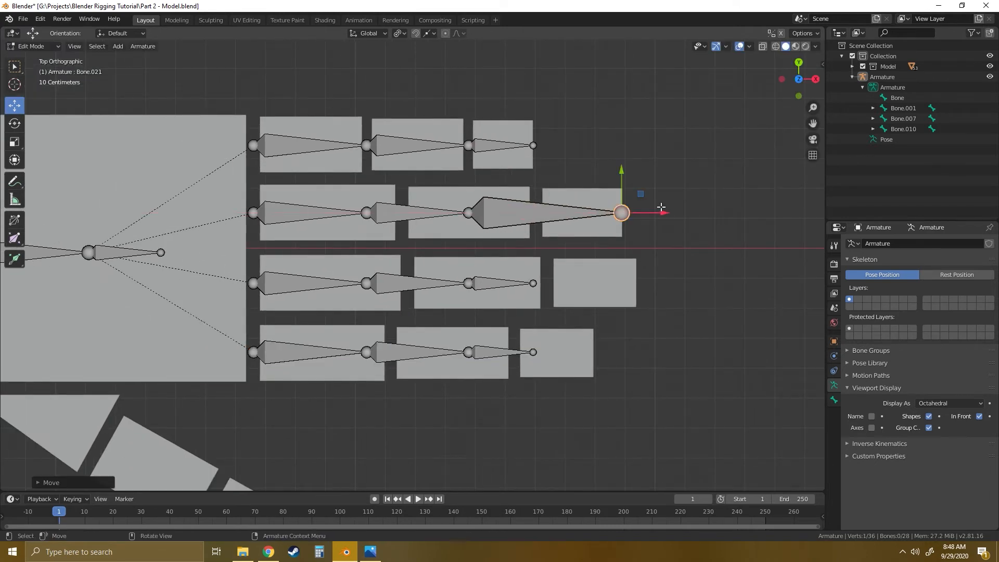
# - Move the ring finger chain's two intermediate joints along X into the gaps between the finger's blocks
pyautogui.click(468, 213)
pyautogui.press('g')
pyautogui.press('x')
pyautogui.click(588, 209)
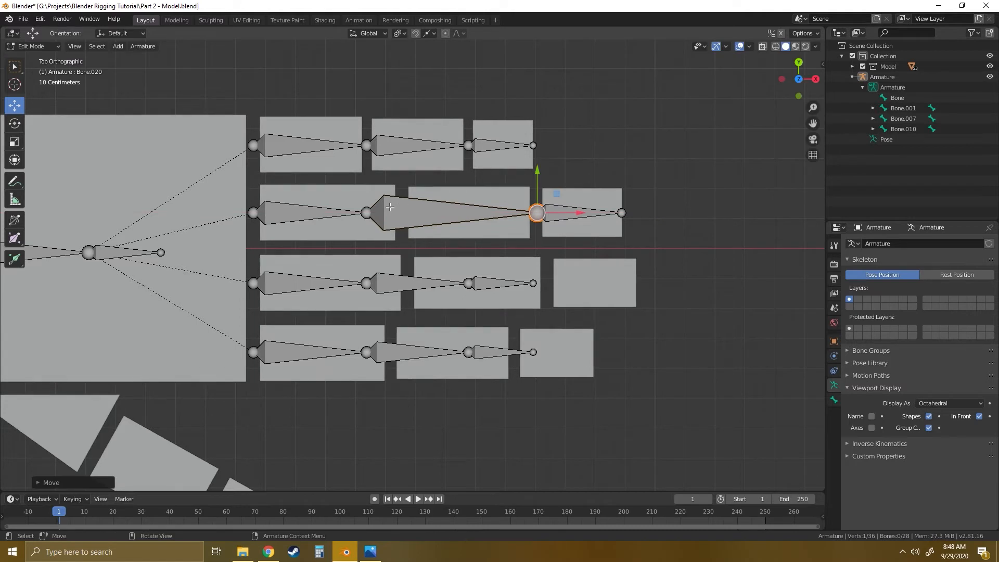
pyautogui.click(366, 212)
pyautogui.press('g')
pyautogui.press('x')
pyautogui.click(454, 211)
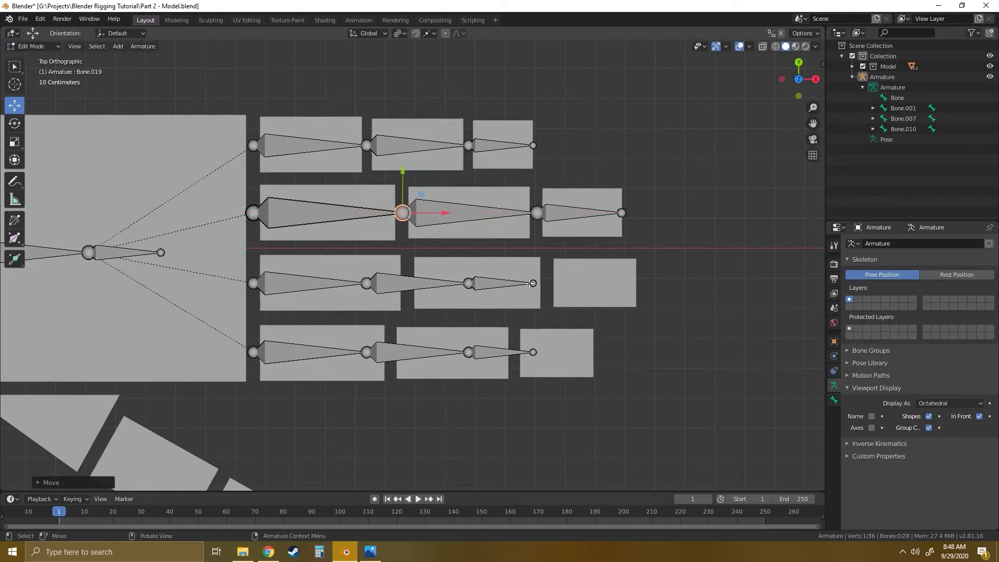
# - Fit the middle finger chain along X, with its tip at the last block's end and its two intermediate joints in the block gaps
pyautogui.click(533, 283)
pyautogui.press('g')
pyautogui.press('x')
pyautogui.click(636, 283)
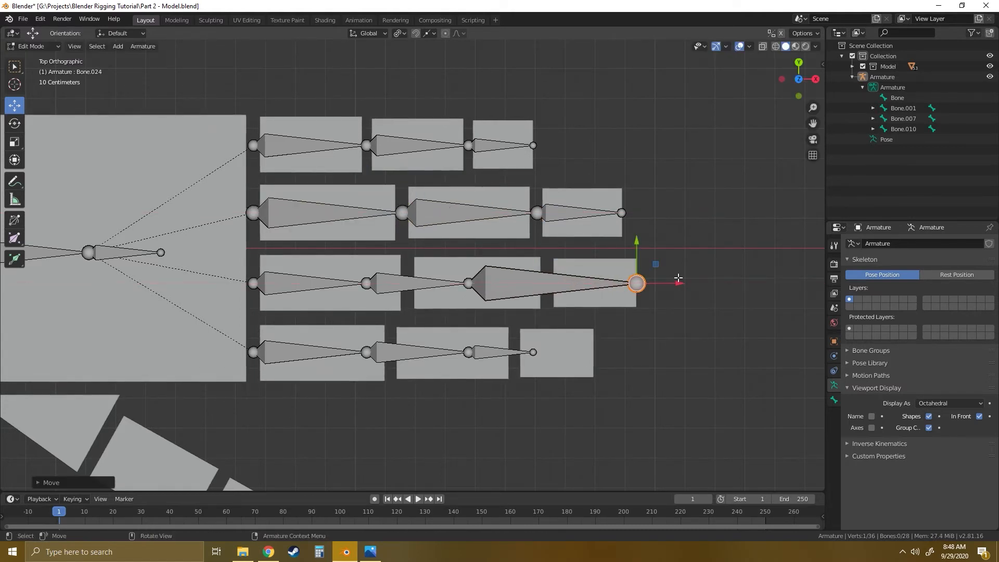
pyautogui.click(469, 283)
pyautogui.press('g')
pyautogui.press('x')
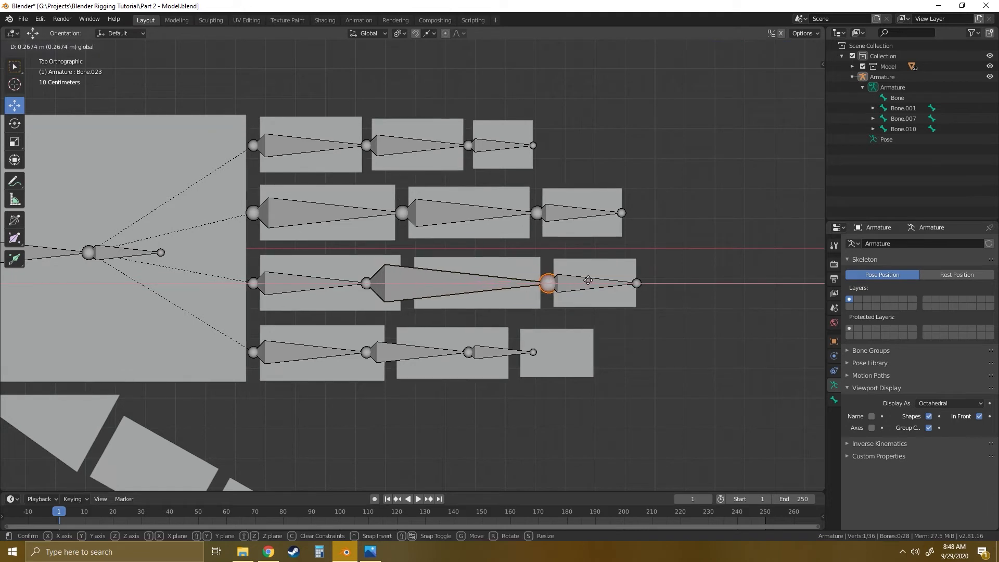
pyautogui.click(564, 283)
pyautogui.moveTo(397, 286); pyautogui.dragTo(448, 283)
# - Fit the index finger chain along X, with its tip at the last block's end and its two intermediate joints in the block gaps
pyautogui.click(534, 353)
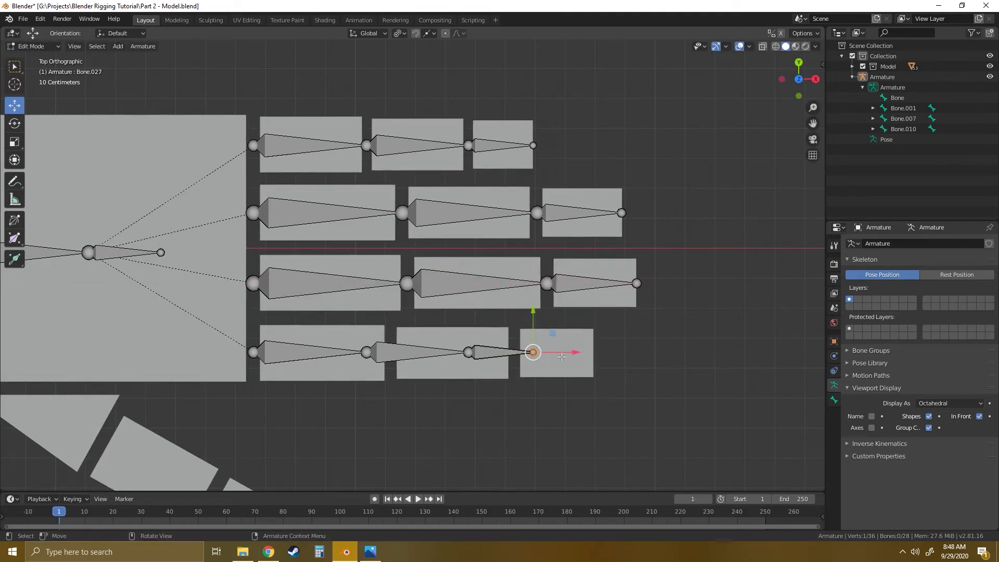
pyautogui.moveTo(579, 351); pyautogui.dragTo(639, 348)
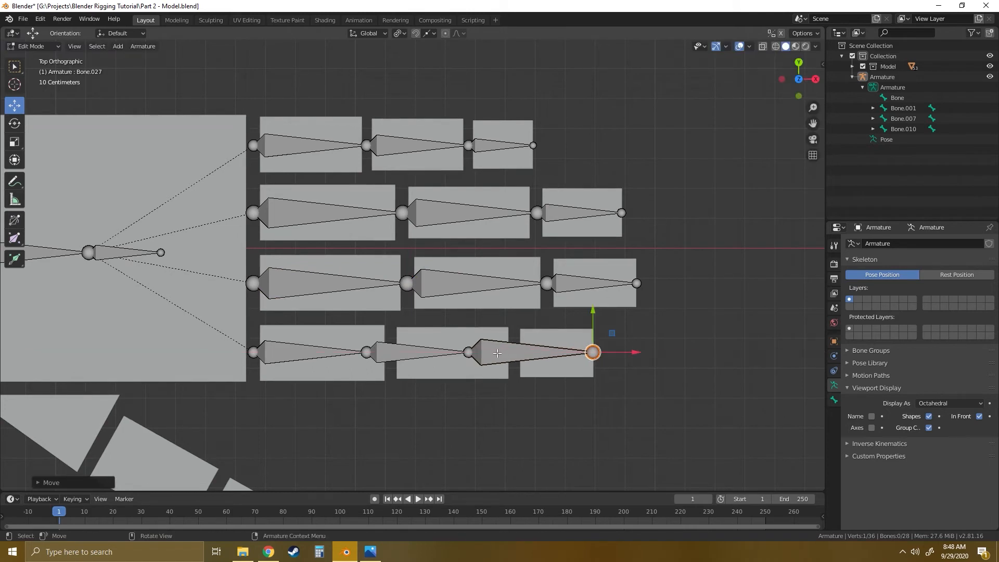
pyautogui.click(467, 352)
pyautogui.moveTo(515, 351); pyautogui.dragTo(563, 350)
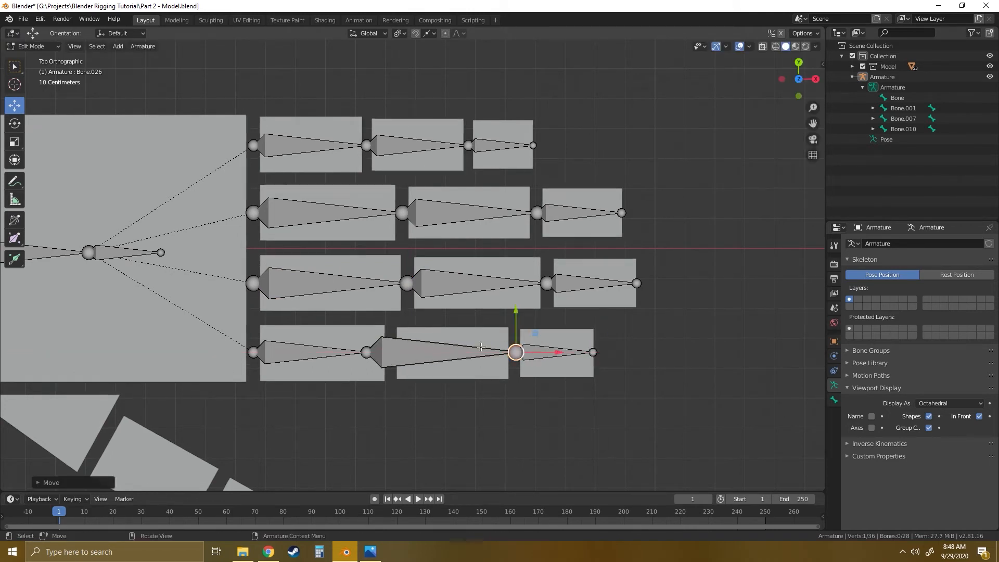
pyautogui.click(367, 352)
pyautogui.moveTo(411, 352); pyautogui.dragTo(439, 351)
pyautogui.keyDown('shift'); pyautogui.moveTo(311, 330); pyautogui.dragTo(478, 337, button='middle'); pyautogui.keyUp('shift')
pyautogui.scroll(-2, 445, 330)
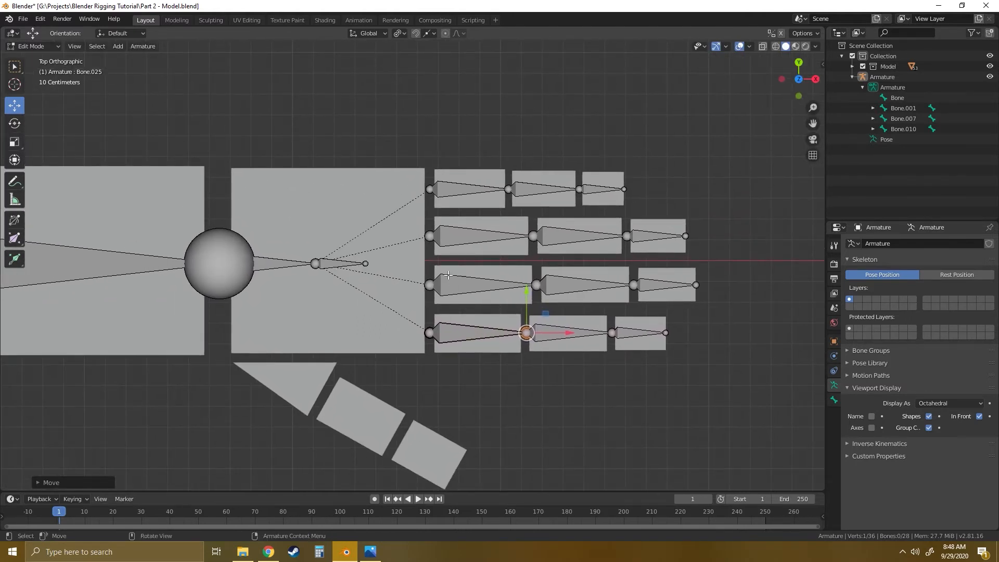
# - Examine how the two bones in the palm relate to the base bones of the four finger chains
pyautogui.click(276, 266)
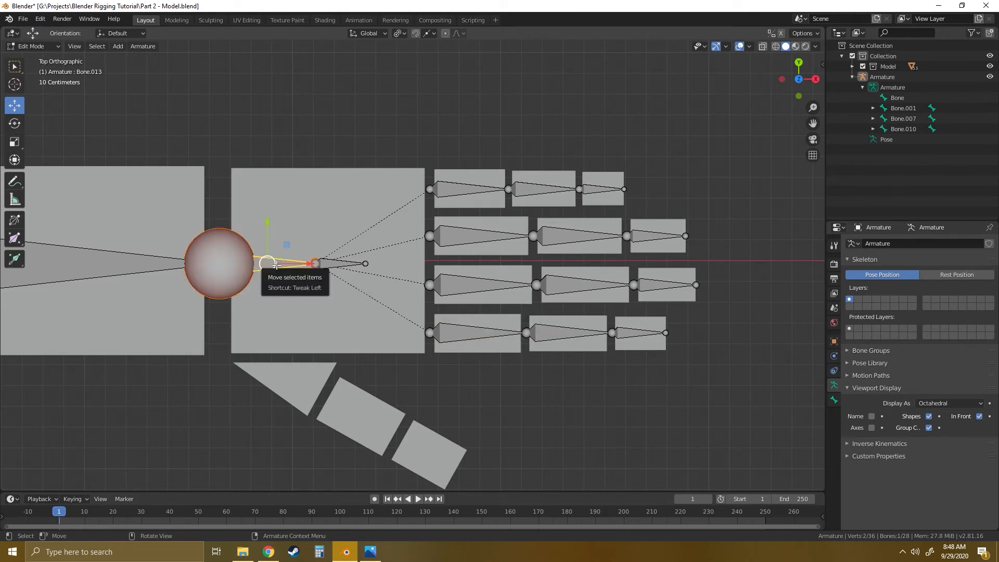
pyautogui.click(335, 263)
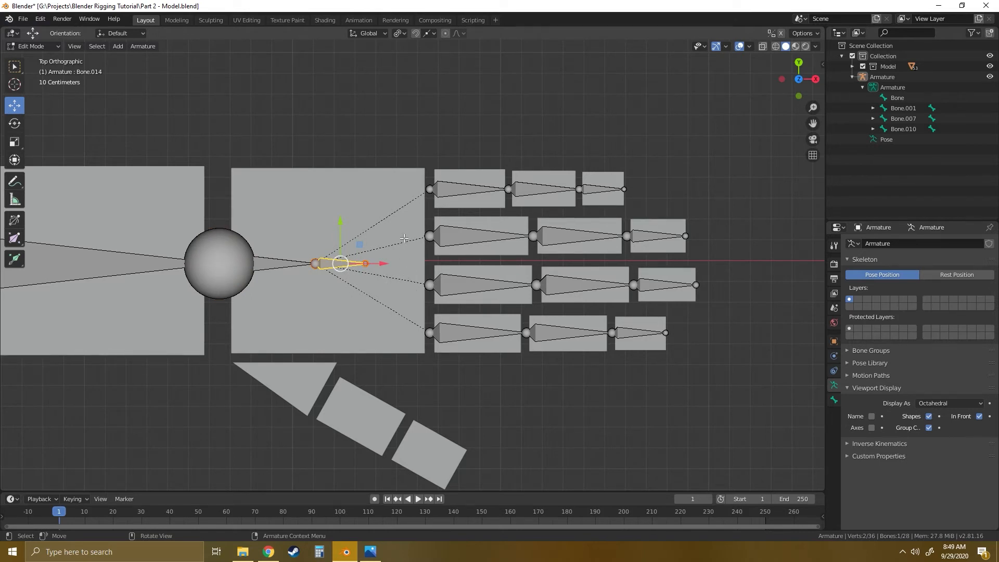
pyautogui.click(460, 287)
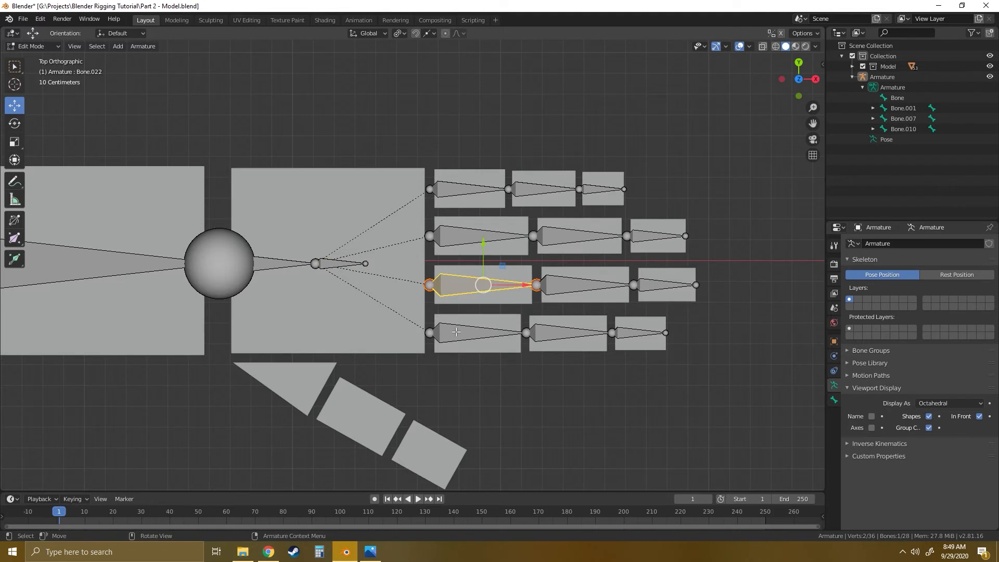
pyautogui.click(456, 331)
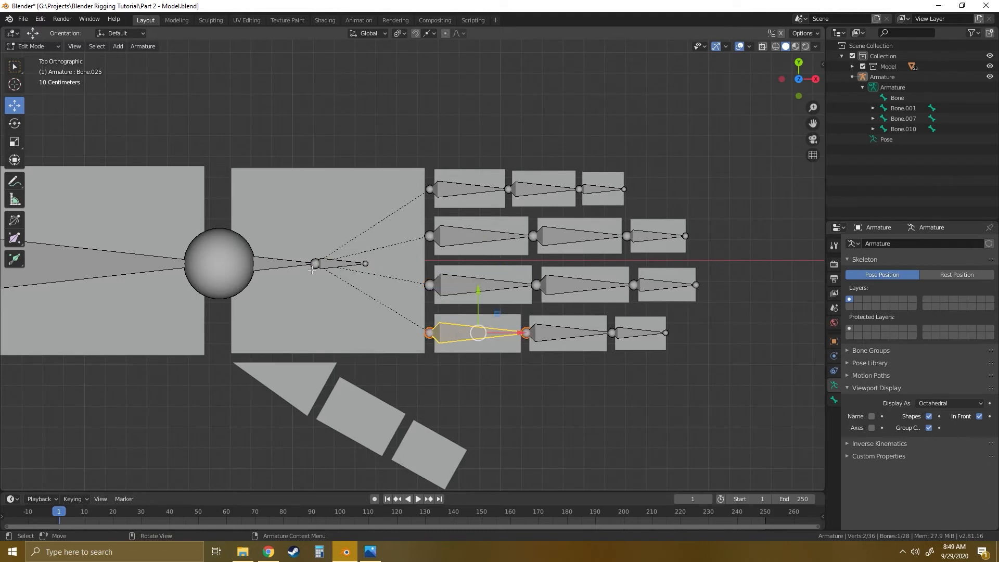
pyautogui.click(271, 261)
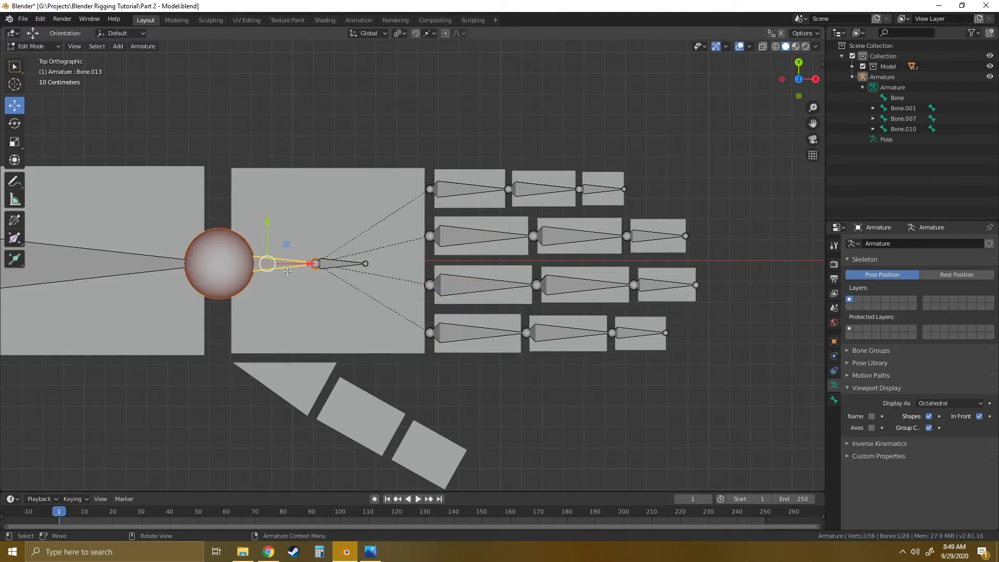
pyautogui.click(456, 194)
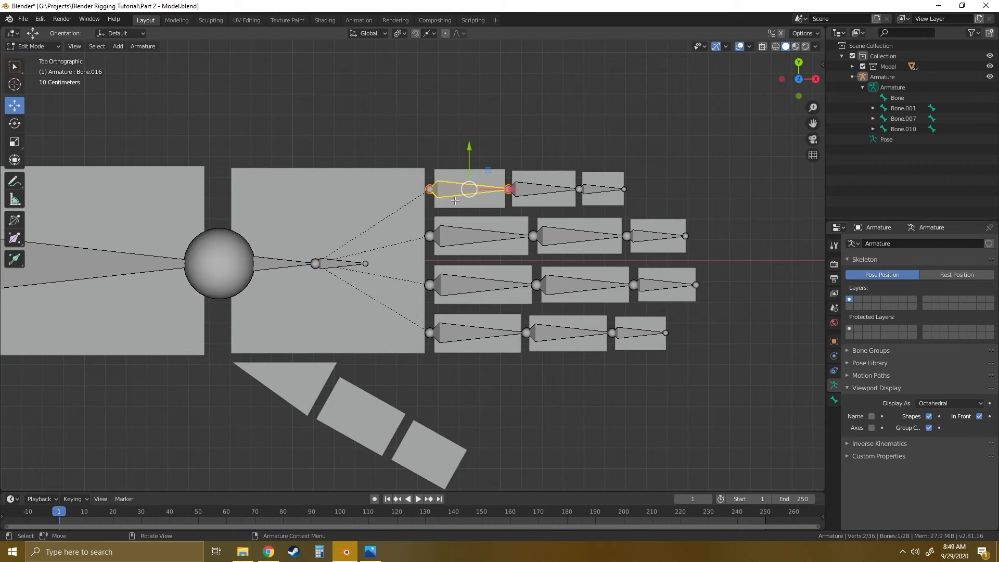
pyautogui.click(464, 237)
pyautogui.click(330, 265)
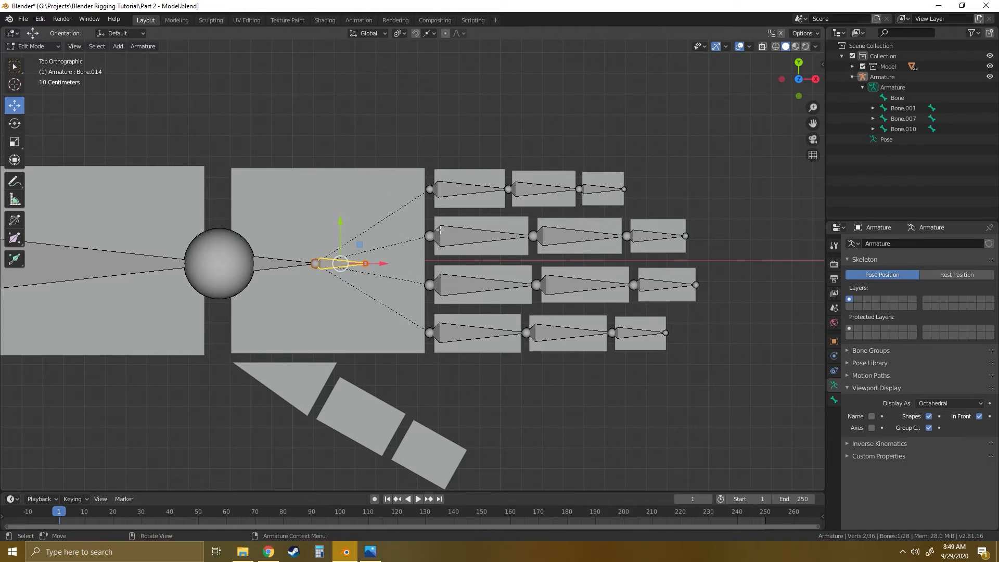
# - Parent the pinky finger's base bone to the short end bone in the palm with Keep Offset, and clear the selection
pyautogui.click(451, 190)
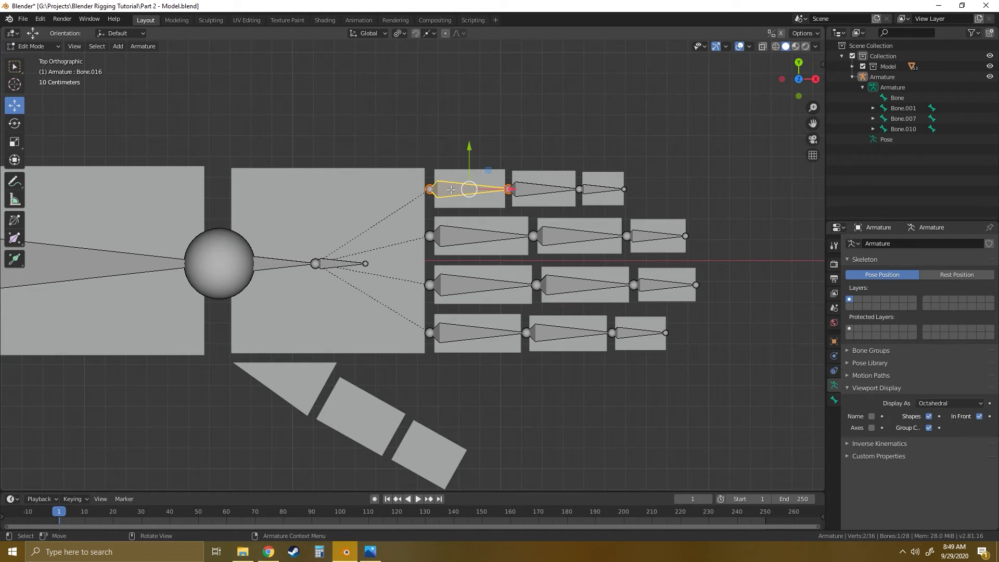
pyautogui.keyDown('shift'); pyautogui.click(333, 264); pyautogui.keyUp('shift')
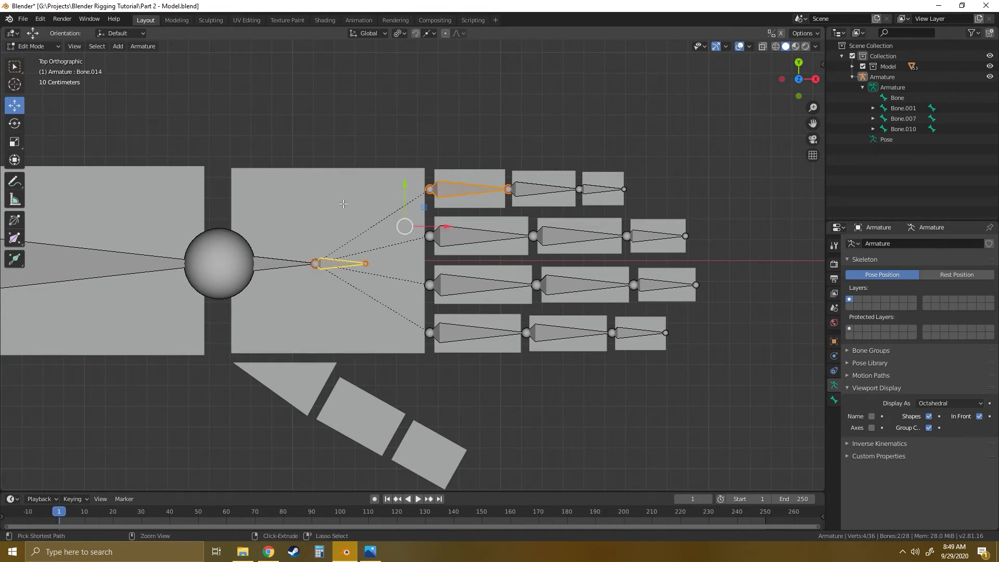
pyautogui.hotkey('ctrl', 'p')
pyautogui.click(308, 215)
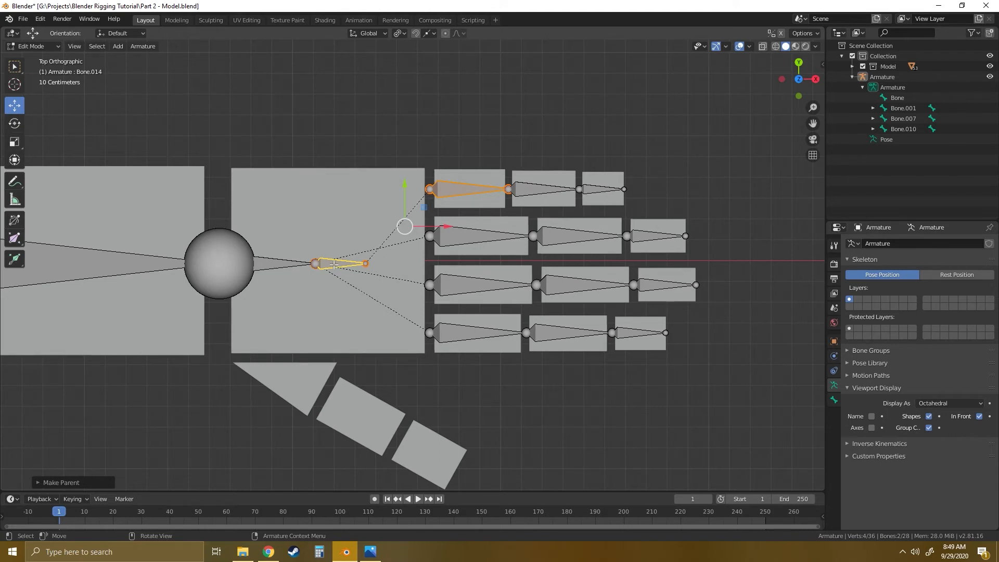
pyautogui.hotkey('alt', 'a')
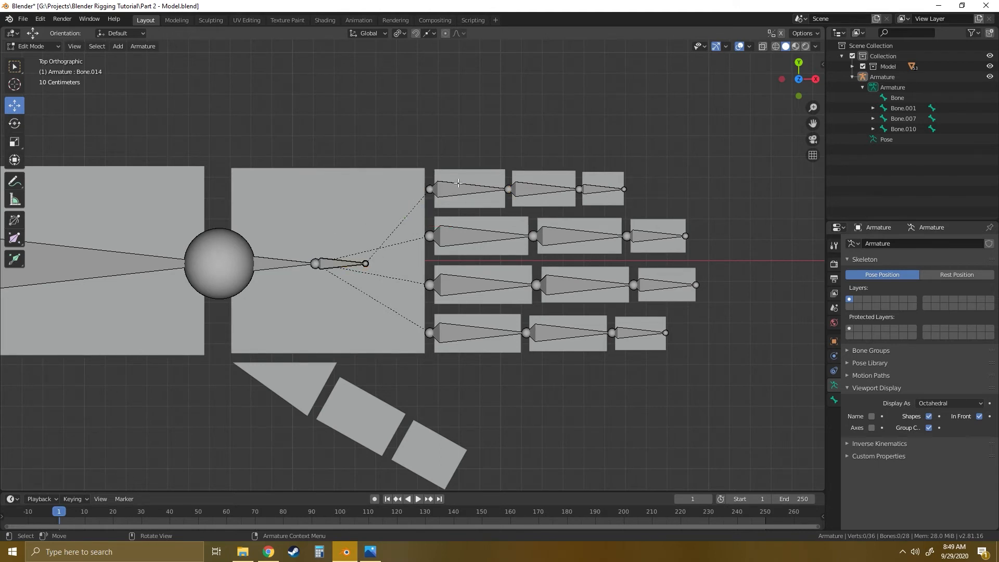
# - Parent the ring finger's base bone to the short end bone in the palm with Keep Offset, and clear the selection
pyautogui.click(339, 263)
pyautogui.click(461, 235)
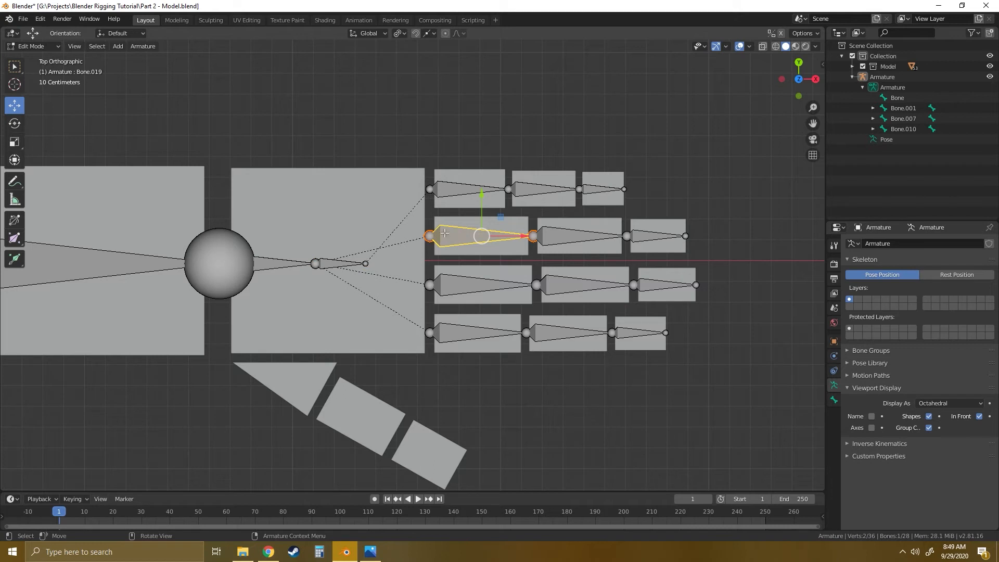
pyautogui.keyDown('shift'); pyautogui.click(333, 262); pyautogui.keyUp('shift')
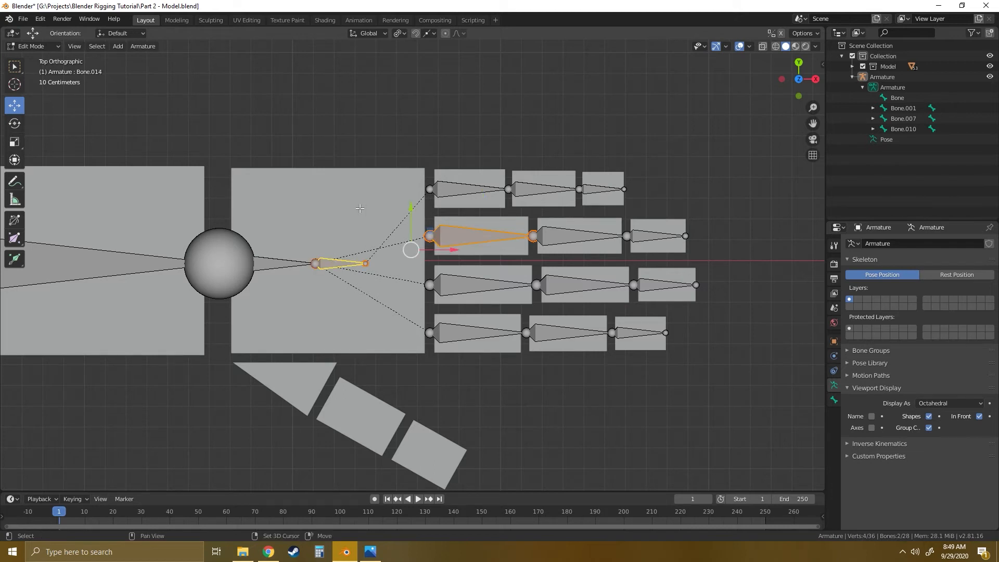
pyautogui.hotkey('ctrl', 'p')
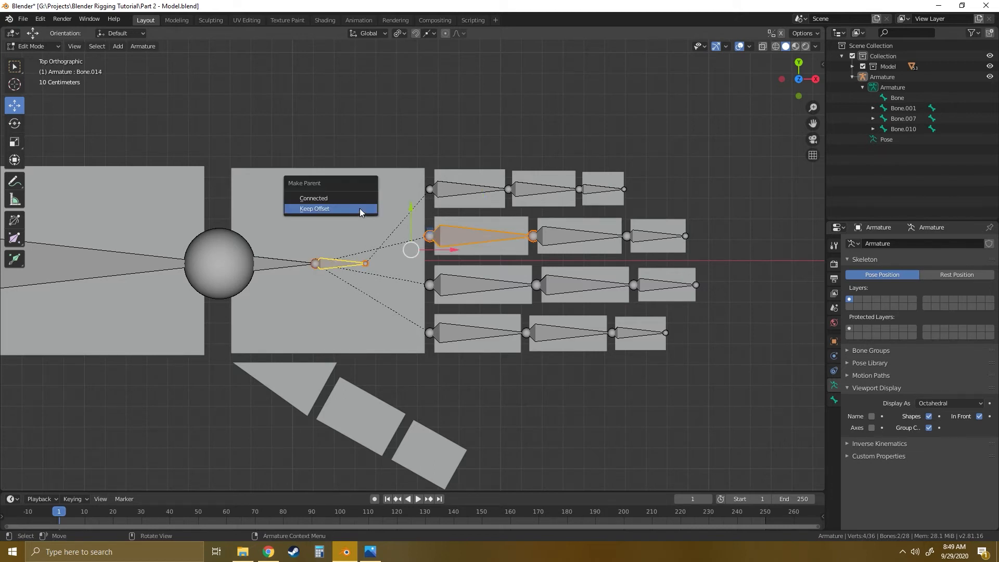
pyautogui.click(323, 209)
pyautogui.click(336, 211)
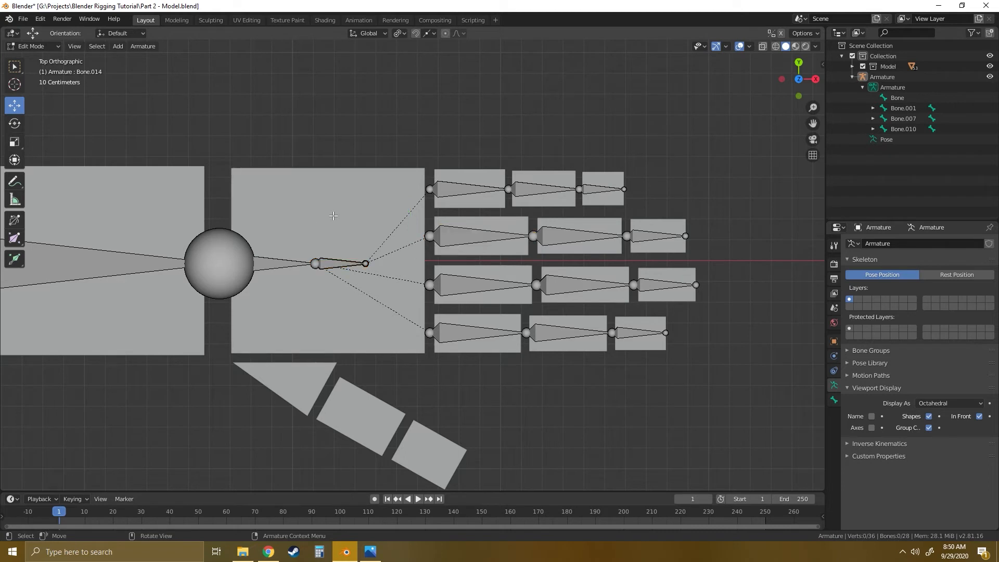
# - Compare the two palm bones as possible parents for the middle and index finger chains
pyautogui.click(337, 265)
pyautogui.click(456, 287)
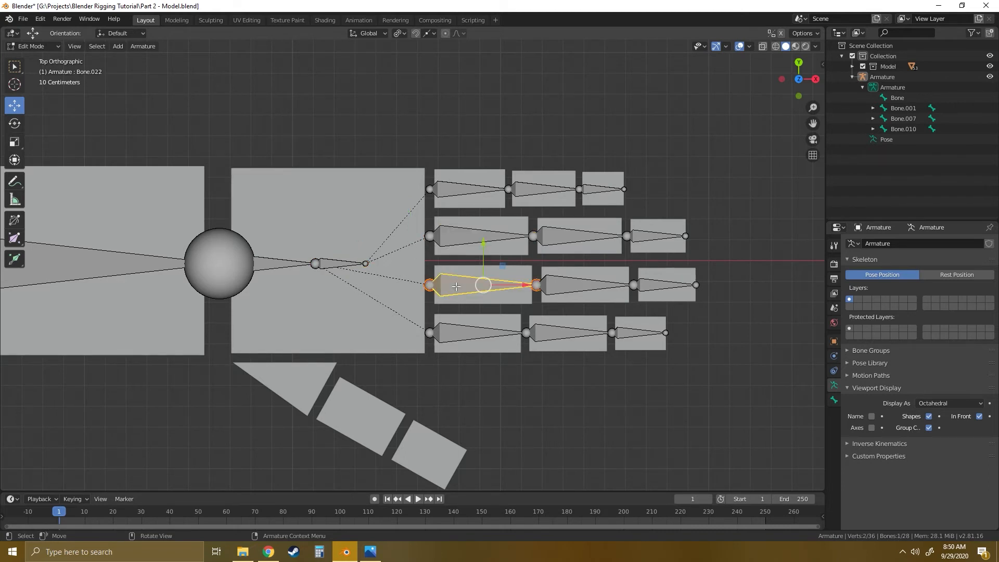
pyautogui.click(457, 330)
pyautogui.click(277, 259)
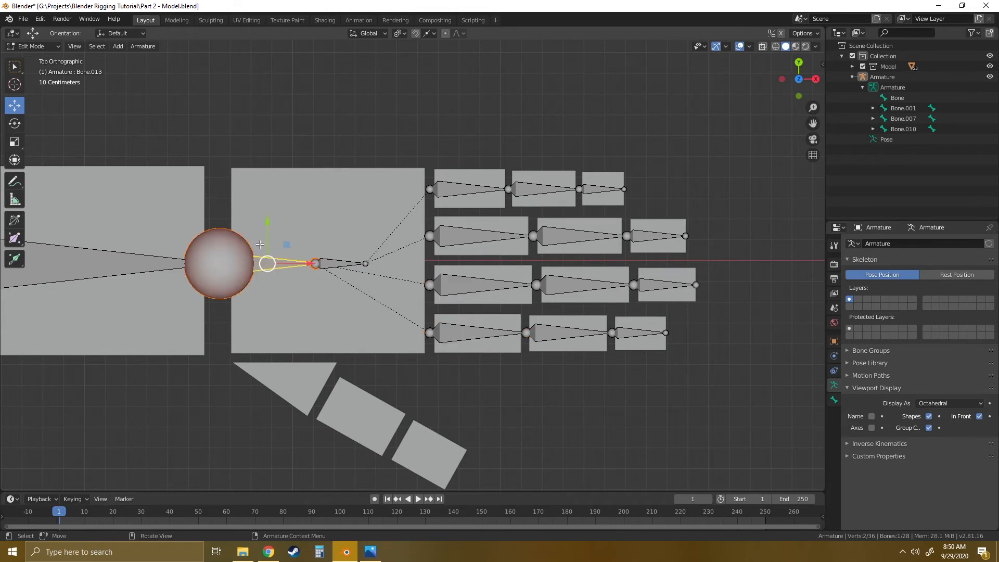
# - Duplicate the short palm end bone toward the thumb, about -0.15 m along X and -0.27 m along Y
pyautogui.keyDown('shift'); pyautogui.moveTo(341, 296); pyautogui.dragTo(398, 250, button='middle'); pyautogui.keyUp('shift')
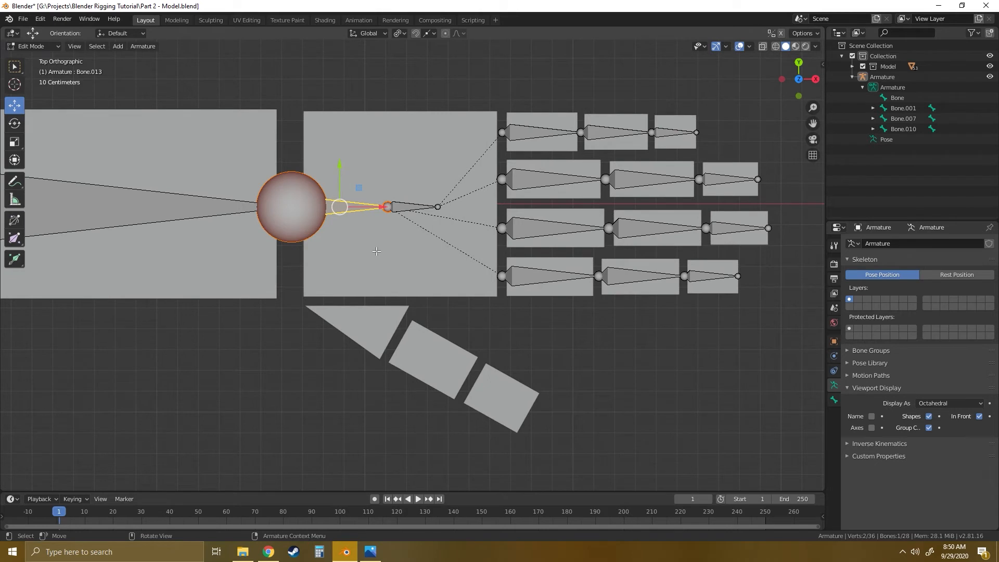
pyautogui.click(408, 208)
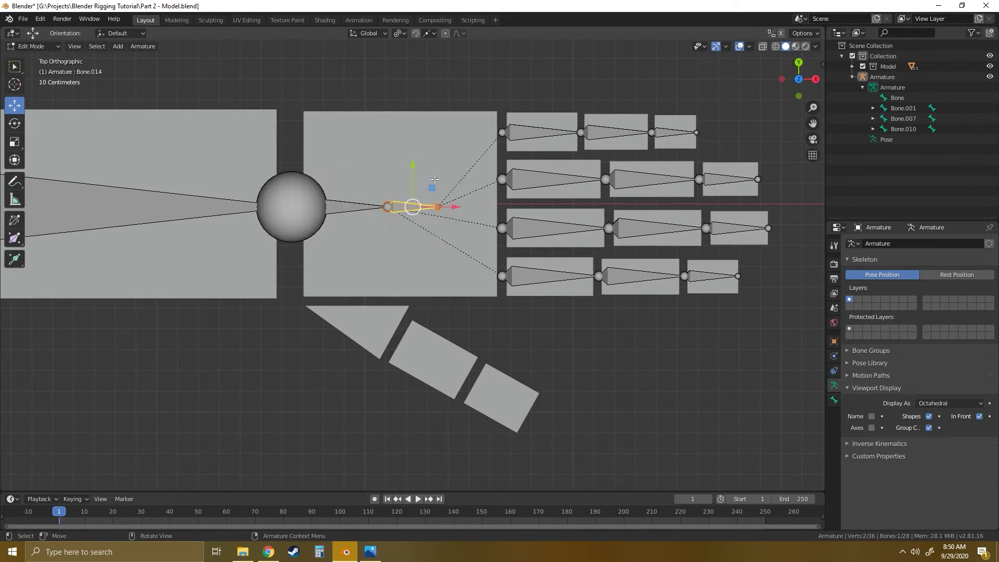
pyautogui.hotkey('shift', 'd')
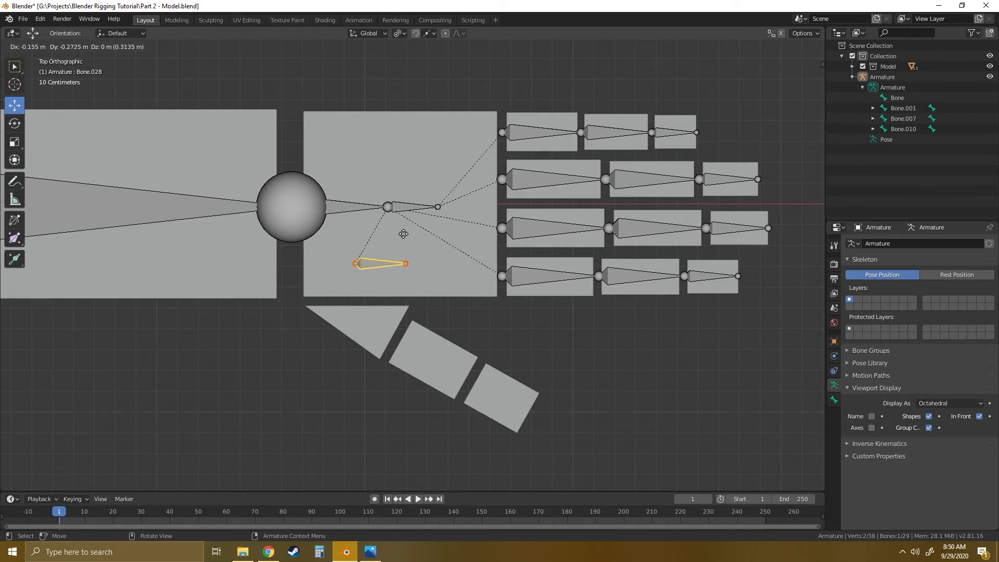
pyautogui.click(407, 235)
# - Switch the armature to Pose Mode, select the duplicated bone near the thumb, and activate the Rotate tool
pyautogui.moveTo(431, 351); pyautogui.dragTo(426, 292, button='middle')
pyautogui.moveTo(400, 229); pyautogui.dragTo(459, 271, button='middle')
pyautogui.click(382, 218)
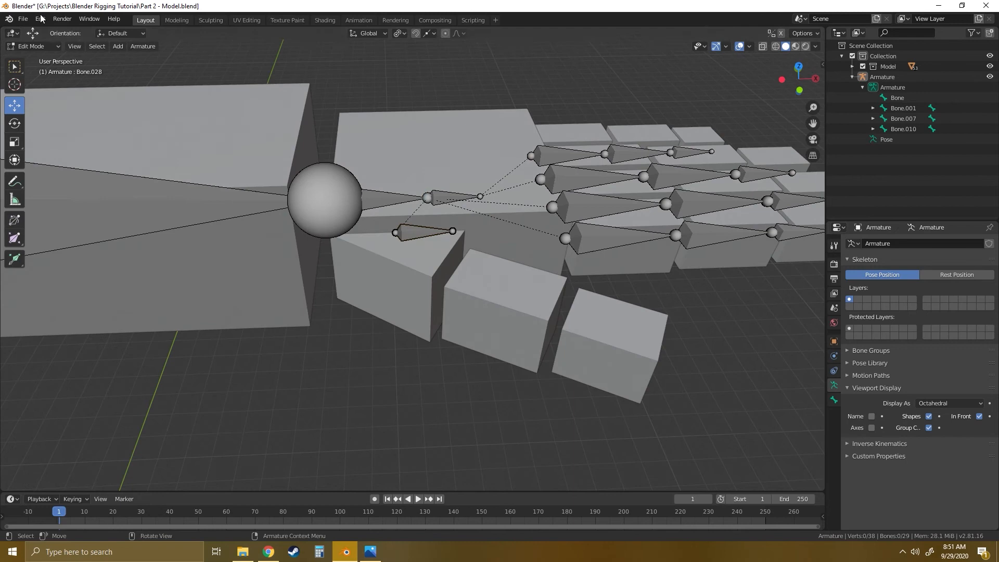
pyautogui.click(32, 46)
pyautogui.click(29, 80)
pyautogui.click(416, 232)
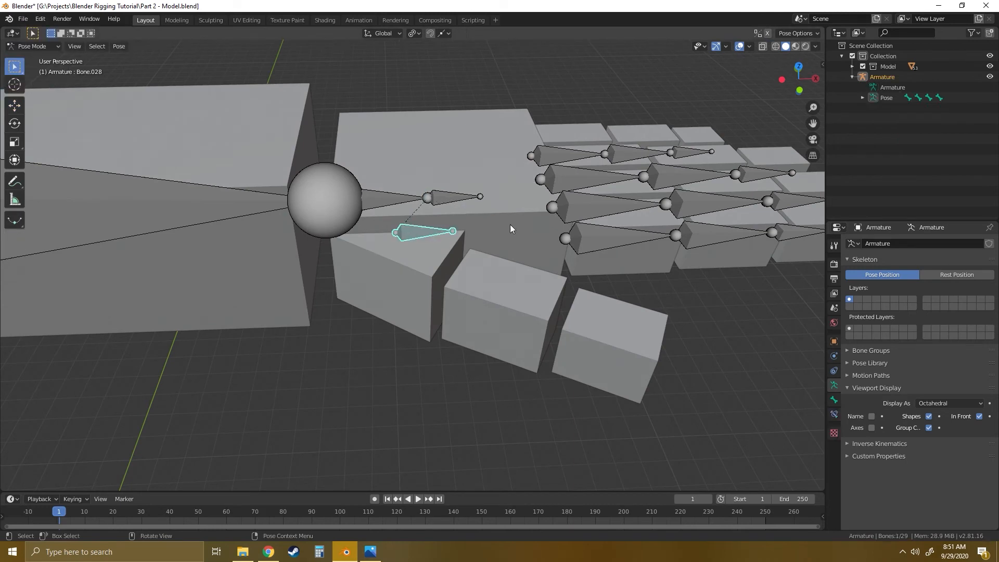
pyautogui.moveTo(513, 241); pyautogui.dragTo(519, 217, button='middle')
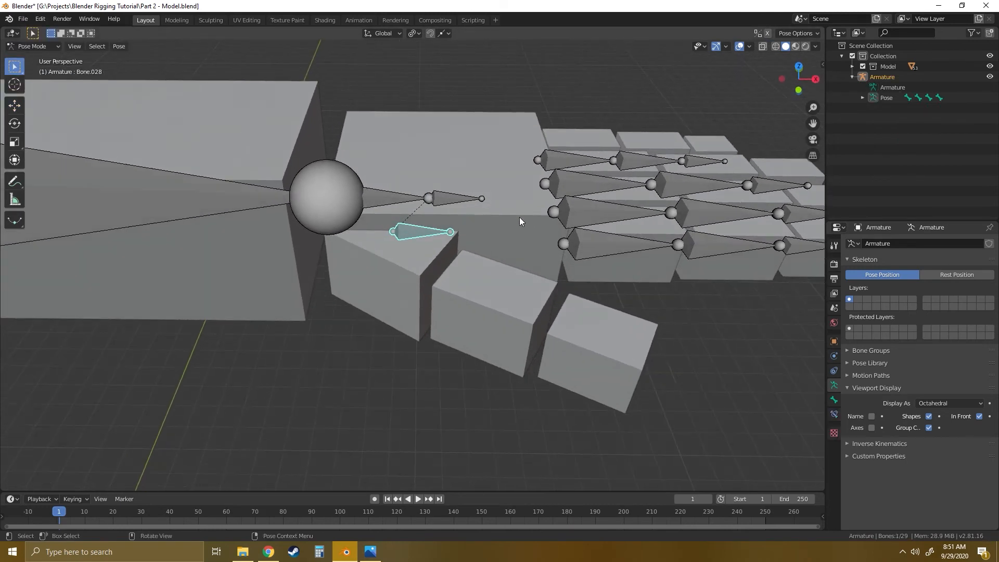
pyautogui.click(11, 122)
# - Try rotating the duplicated bone near the thumb in Pose Mode
pyautogui.moveTo(445, 263); pyautogui.dragTo(443, 232, button='middle')
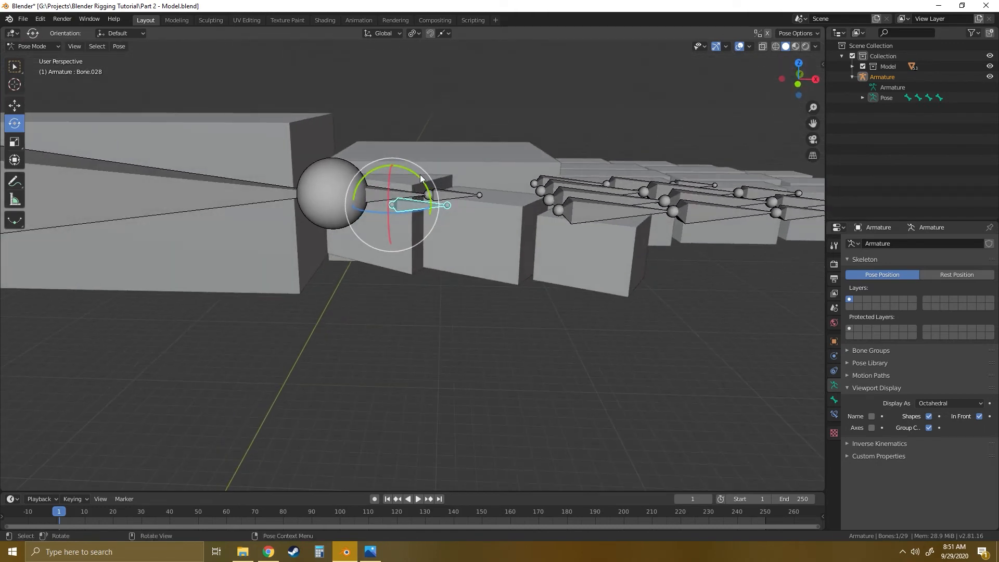
pyautogui.moveTo(423, 181); pyautogui.dragTo(438, 232)
pyautogui.moveTo(495, 180); pyautogui.dragTo(352, 195, button='middle')
pyautogui.moveTo(352, 194); pyautogui.dragTo(364, 197)
pyautogui.moveTo(383, 206); pyautogui.dragTo(414, 362, button='middle')
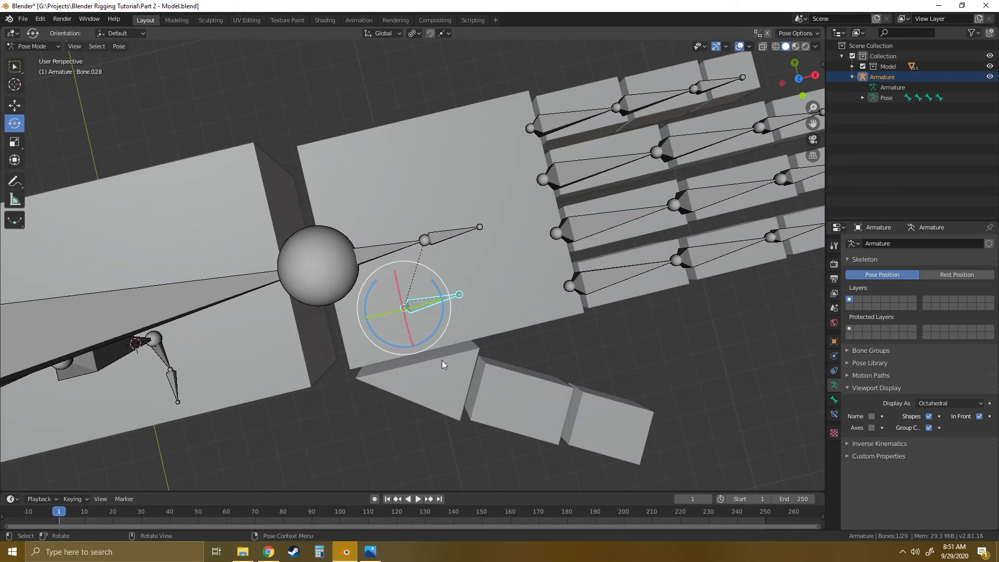
# - Examine the duplicated bone against the palm and thumb blocks from several angles, ending in the top view
pyautogui.moveTo(442, 360); pyautogui.dragTo(424, 305, button='middle')
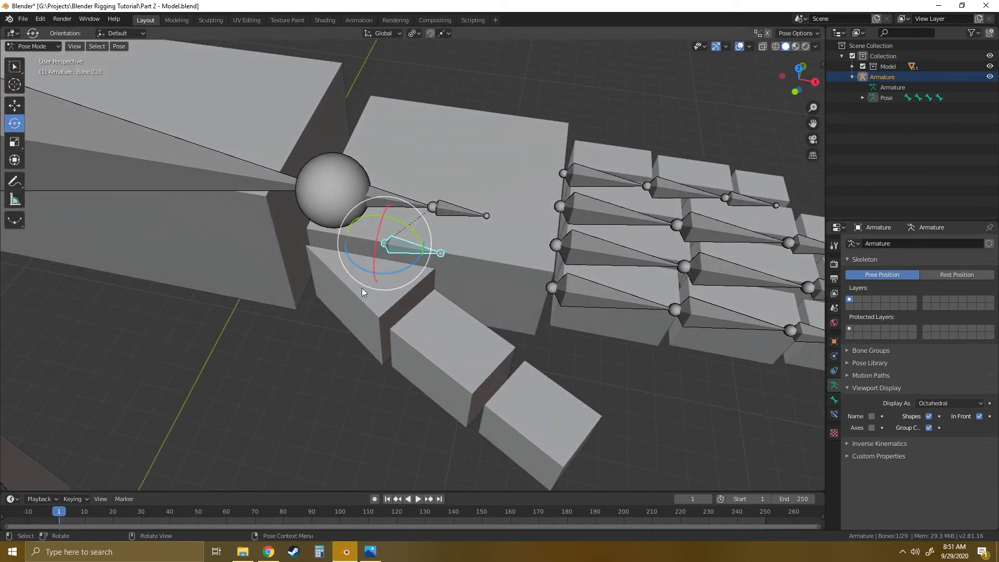
pyautogui.moveTo(484, 297)
pyautogui.mouseDown(button='middle')
pyautogui.moveTo(402, 314)
pyautogui.moveTo(500, 292)
pyautogui.mouseUp(button='middle')
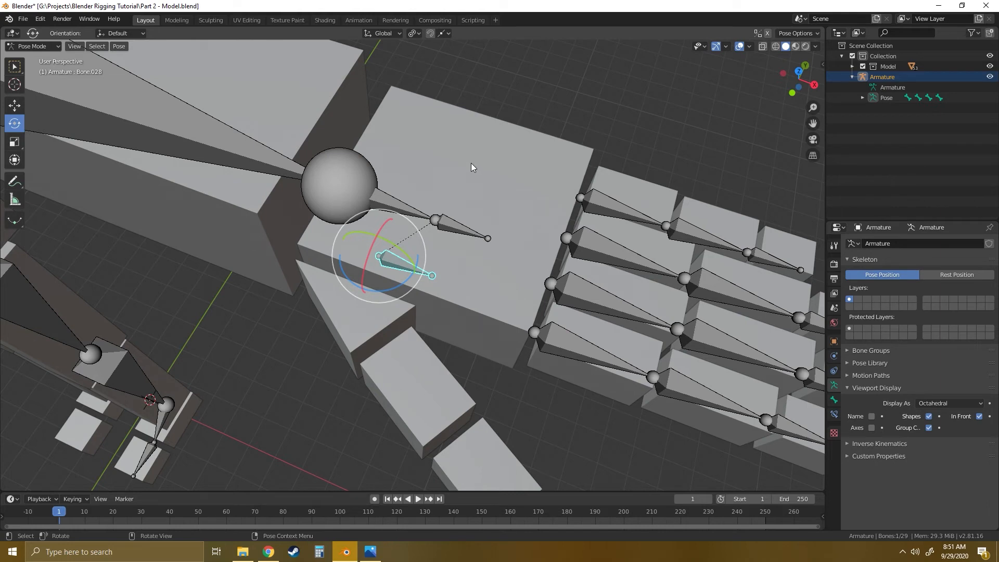
pyautogui.moveTo(535, 270); pyautogui.dragTo(511, 255, button='middle')
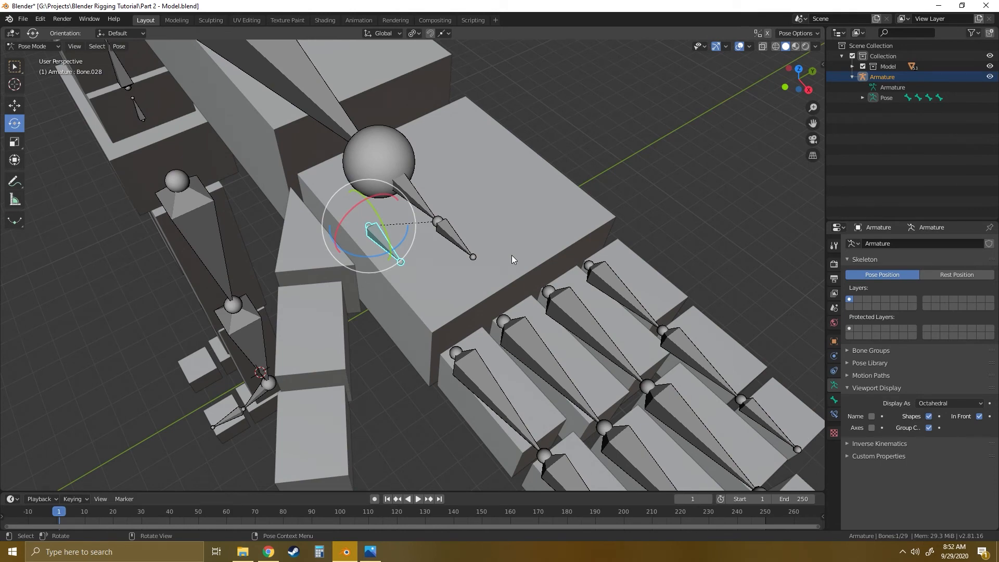
pyautogui.moveTo(480, 268); pyautogui.dragTo(460, 237, button='middle')
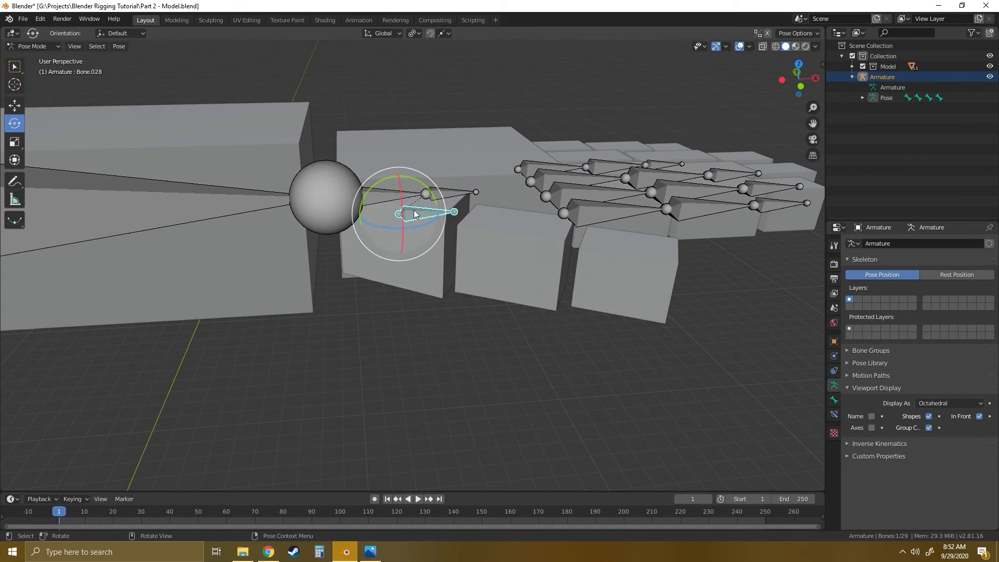
pyautogui.moveTo(407, 215); pyautogui.dragTo(489, 282, button='middle')
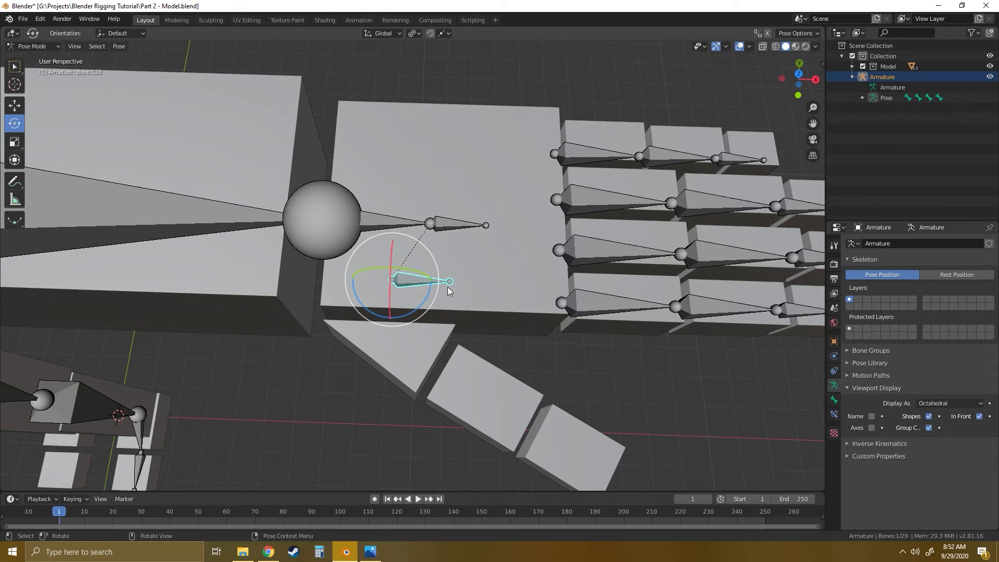
pyautogui.moveTo(470, 279); pyautogui.dragTo(499, 283, button='middle')
pyautogui.click(799, 74)
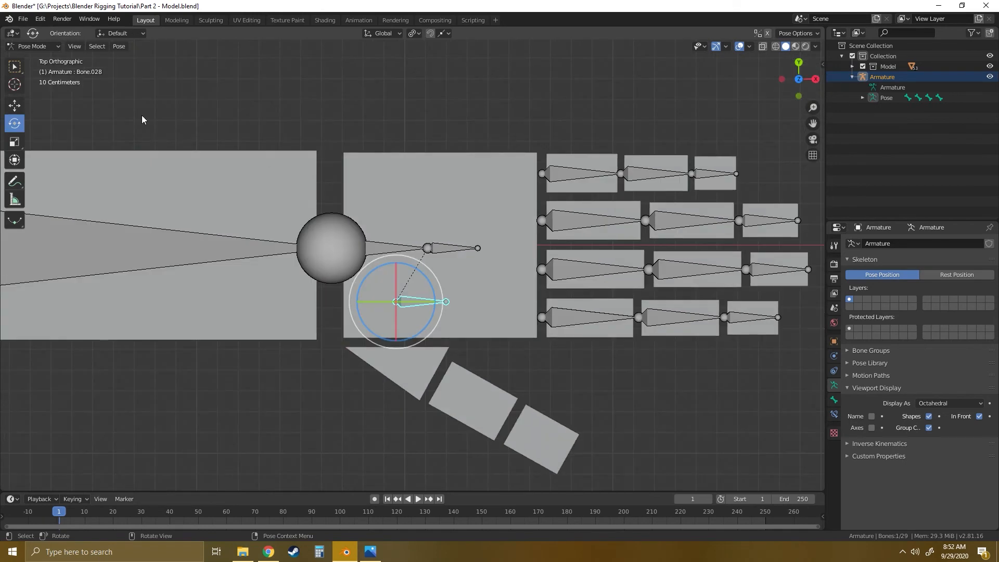
# - Switch the armature to Edit Mode and snap the 3D cursor to the base joint of the duplicated bone near the thumb
pyautogui.click(62, 46)
pyautogui.click(31, 69)
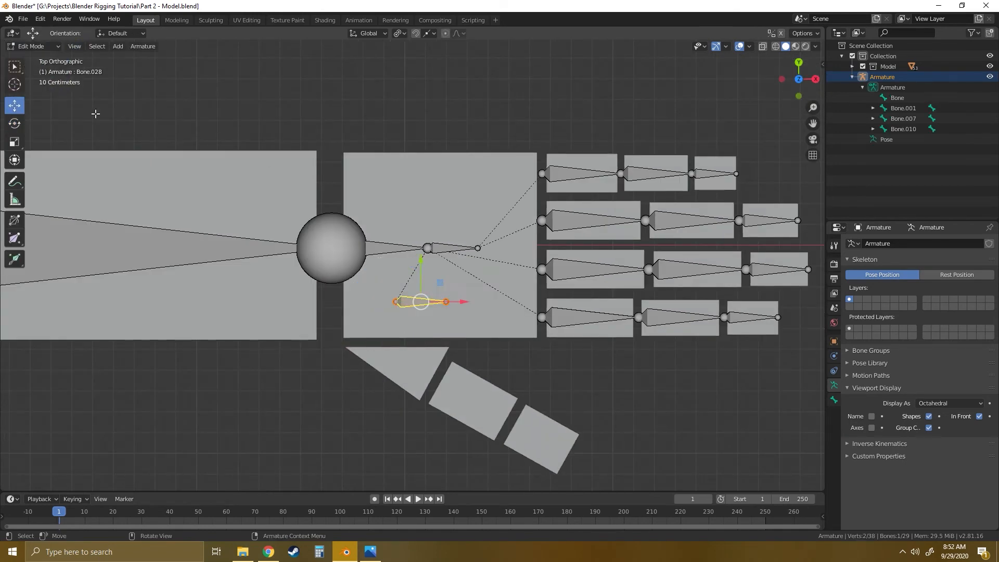
pyautogui.scroll(5, 479, 331)
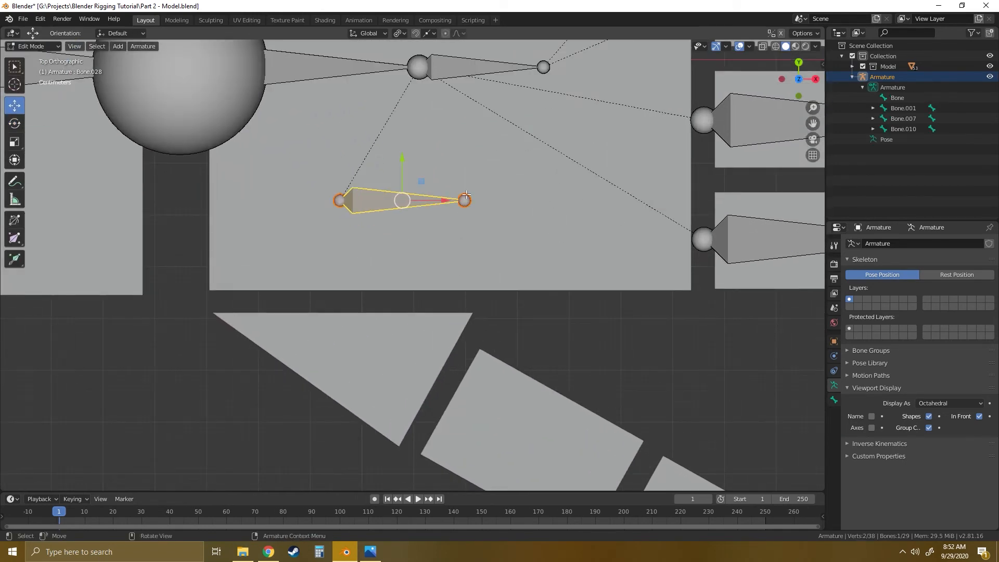
pyautogui.click(466, 197)
pyautogui.keyDown('shift'); pyautogui.moveTo(461, 170); pyautogui.dragTo(495, 181, button='middle'); pyautogui.keyUp('shift')
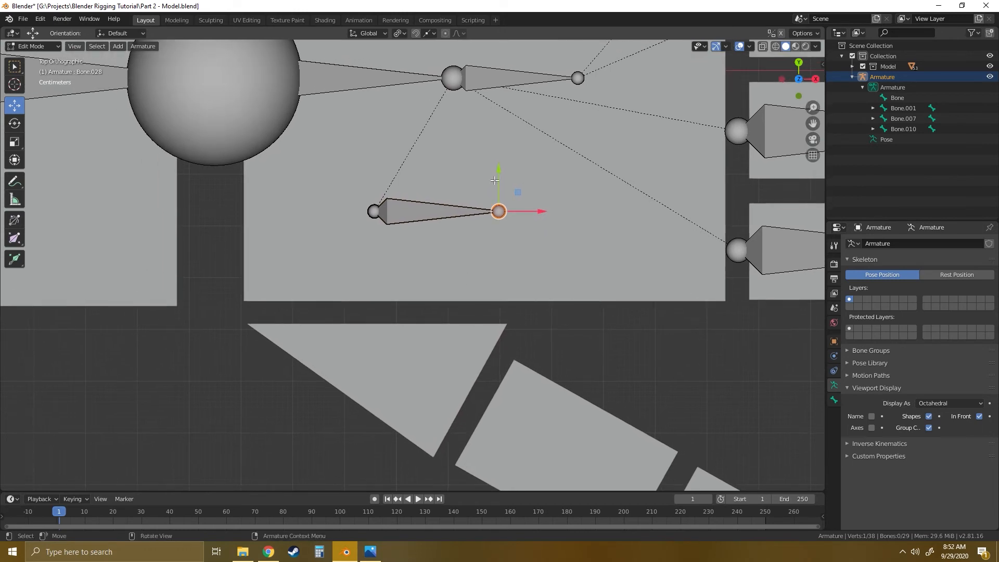
pyautogui.click(374, 211)
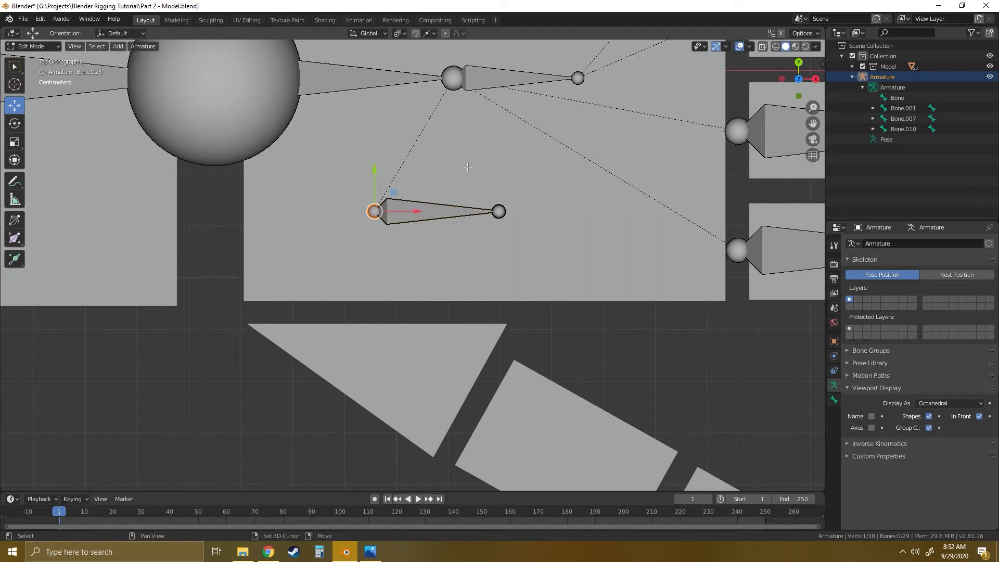
pyautogui.hotkey('shift', 's')
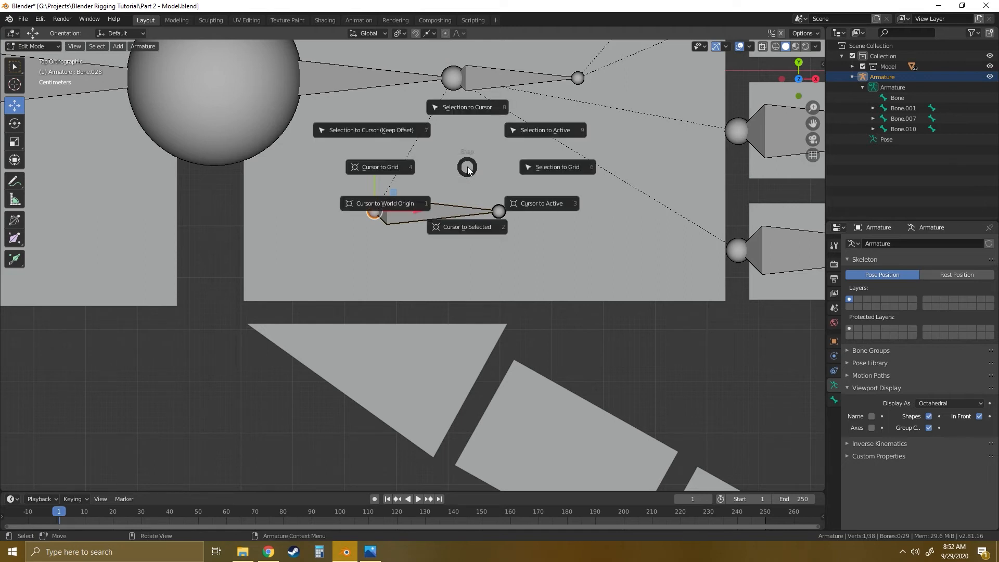
pyautogui.click(471, 227)
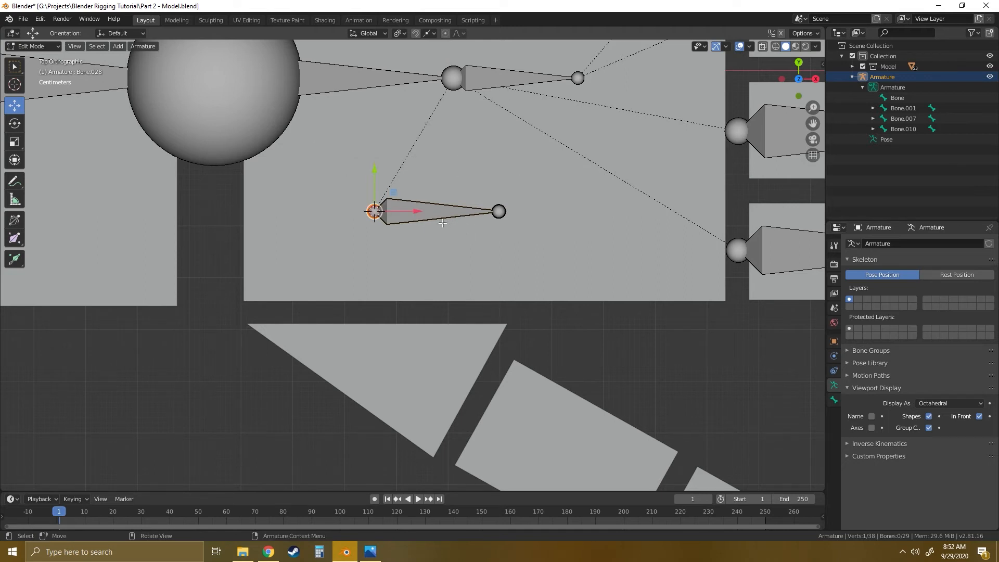
# - Snap the duplicated bone's tip joint to the 3D cursor, then move it along negative Y to the gap between palm and thumb
pyautogui.click(499, 211)
pyautogui.hotkey('shift', 's')
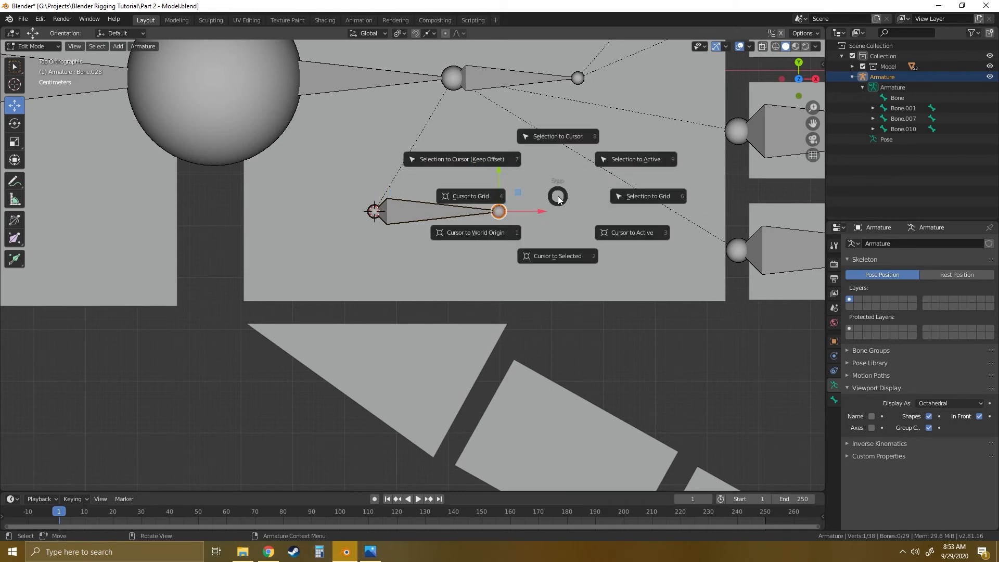
pyautogui.click(556, 136)
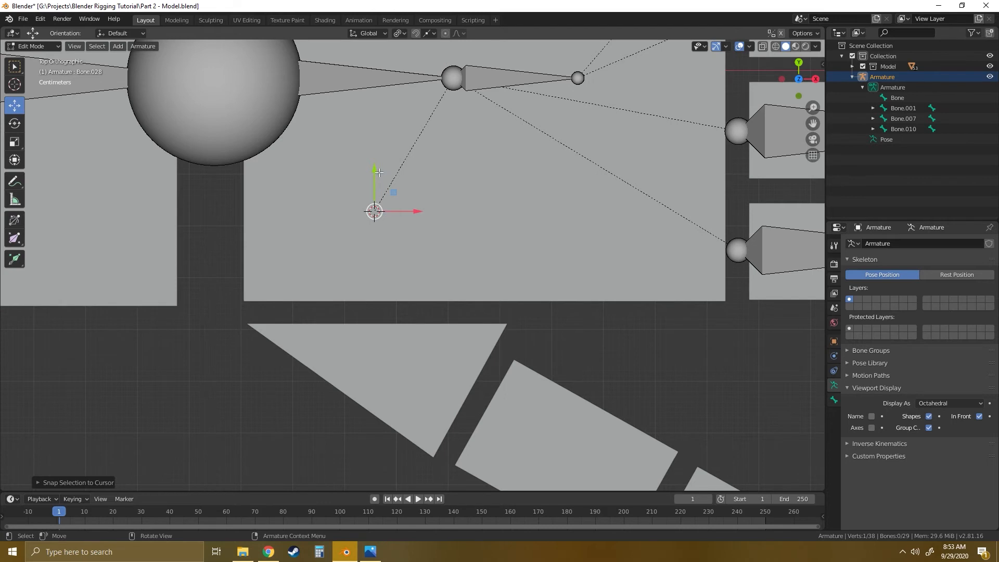
pyautogui.moveTo(379, 172); pyautogui.dragTo(373, 270)
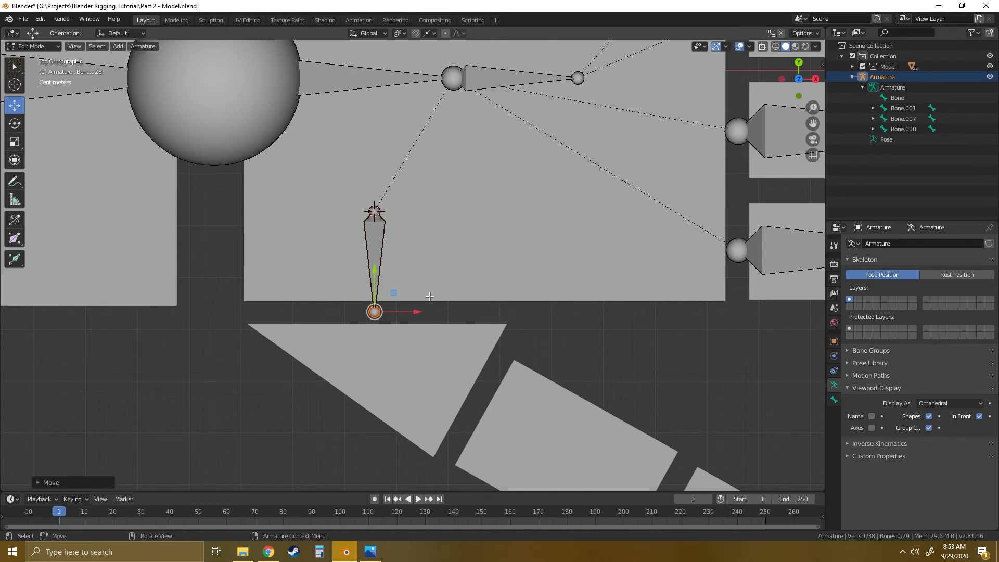
# - Extrude three thumb bones from the tip joint, about 0.26 m, 0.4 m and 0.3 m long, through the three thumb blocks
pyautogui.keyDown('shift'); pyautogui.moveTo(604, 386); pyautogui.dragTo(425, 191, button='middle'); pyautogui.keyUp('shift')
pyautogui.press('e')
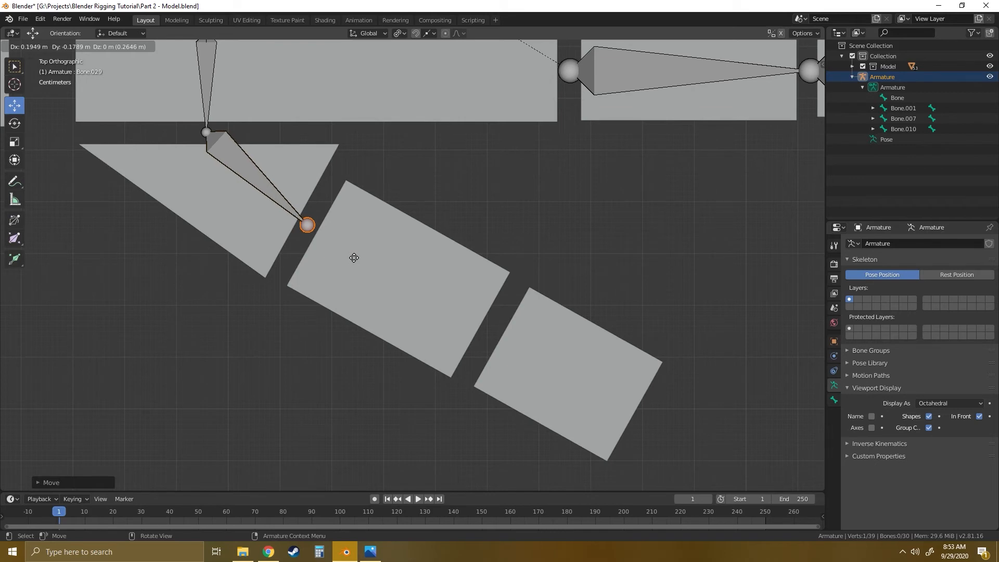
pyautogui.click(354, 259)
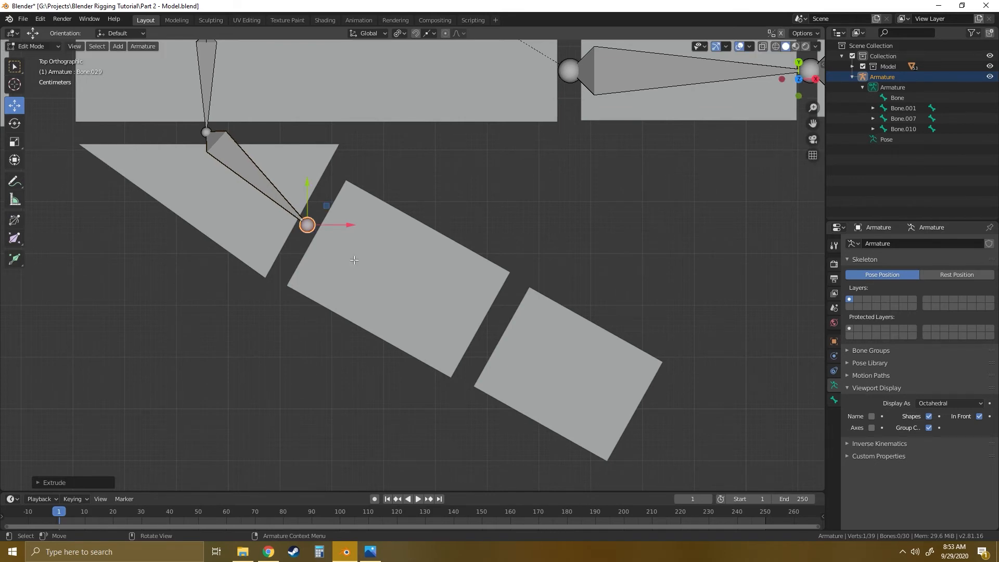
pyautogui.press('e')
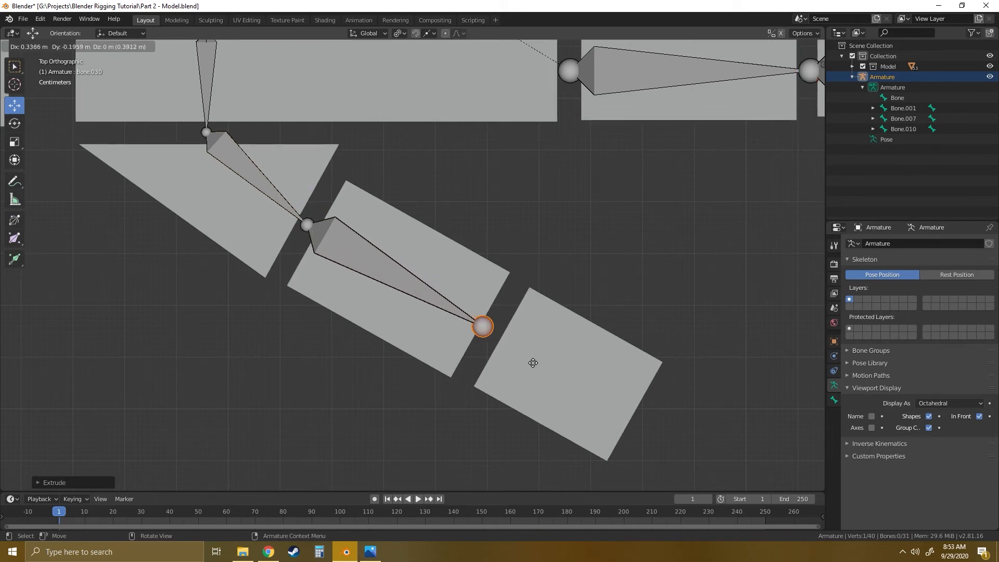
pyautogui.click(540, 365)
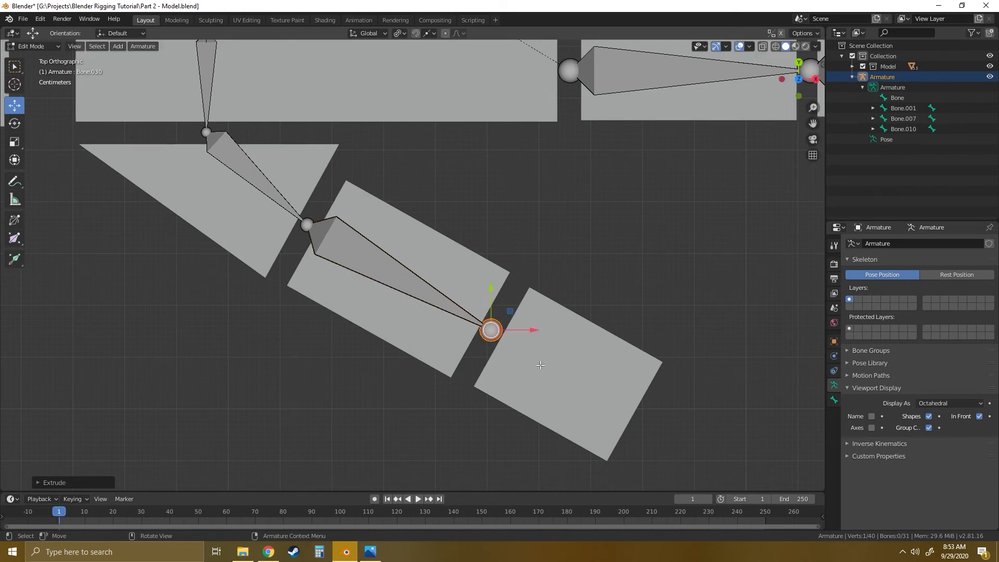
pyautogui.press('e')
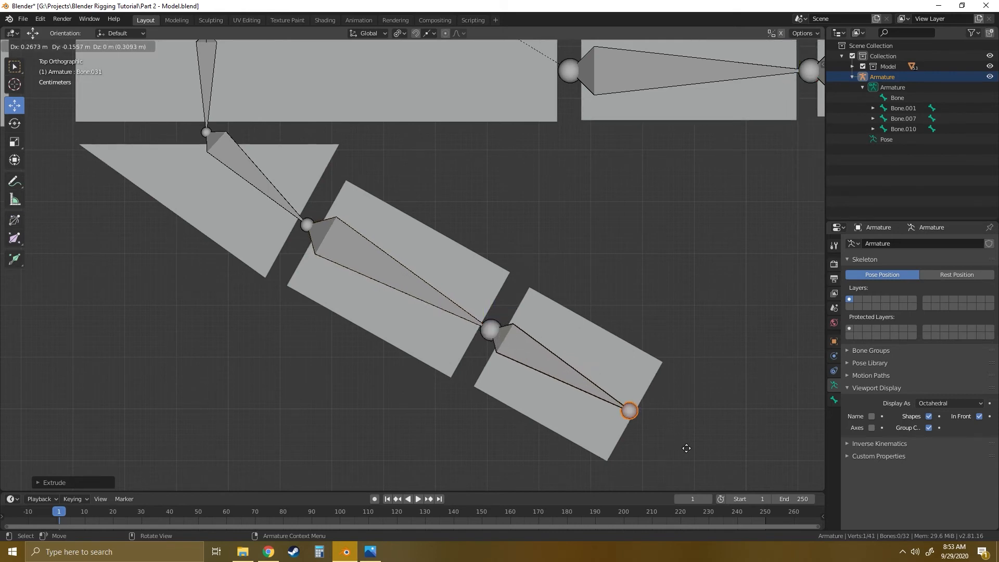
pyautogui.click(691, 449)
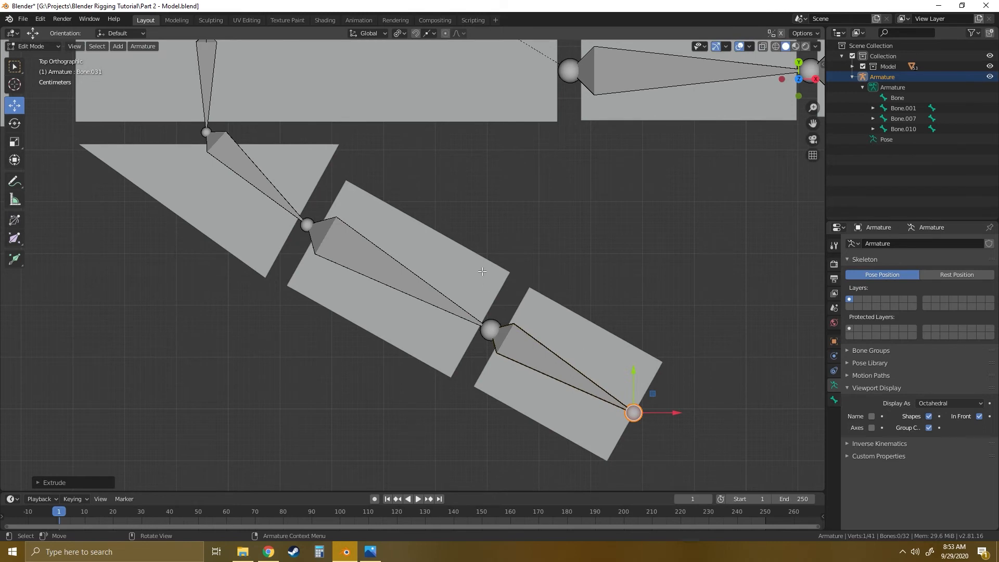
pyautogui.click(460, 225)
# - Examine the thumb chain's alignment with the hand blocks and compare it with the palm and finger bones from several angles
pyautogui.scroll(-6, 460, 224)
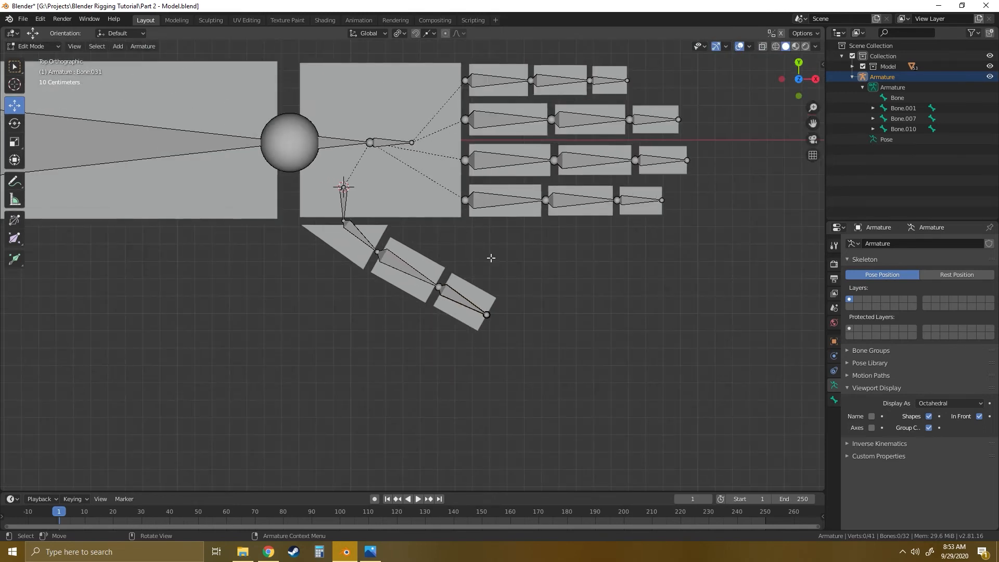
pyautogui.keyDown('shift'); pyautogui.moveTo(502, 356); pyautogui.dragTo(499, 365, button='middle'); pyautogui.keyUp('shift')
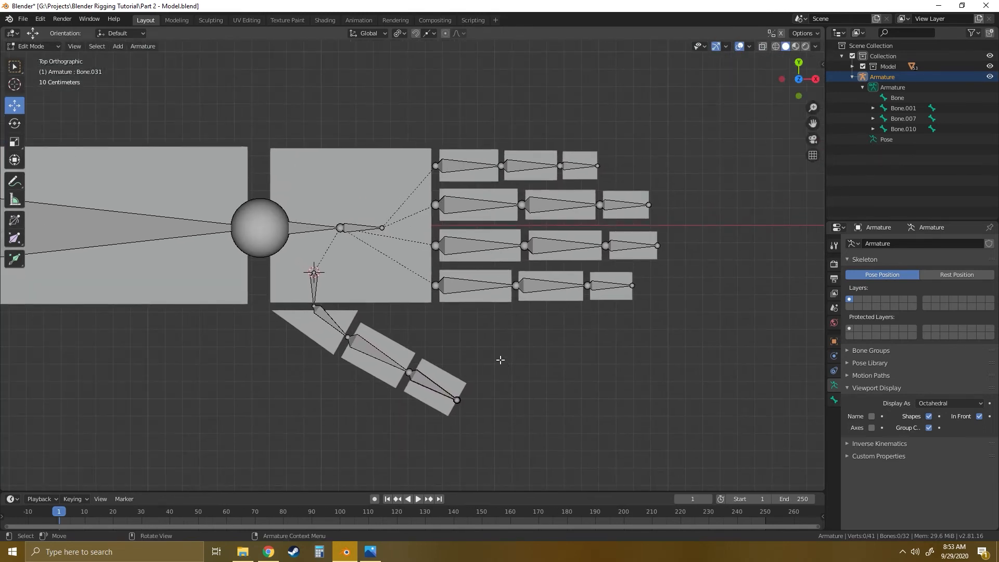
pyautogui.moveTo(462, 326); pyautogui.dragTo(325, 270, button='middle')
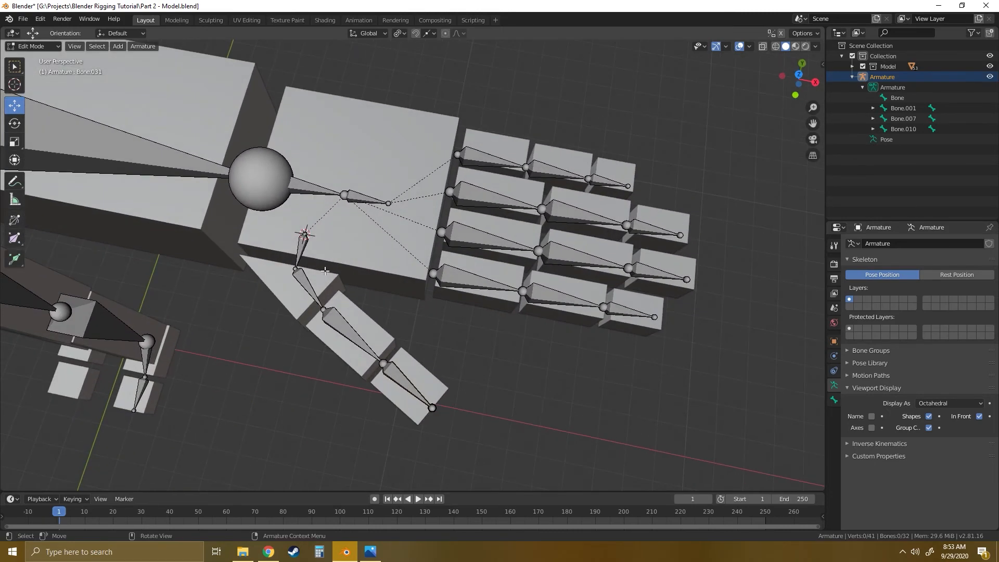
pyautogui.click(300, 246)
pyautogui.click(304, 186)
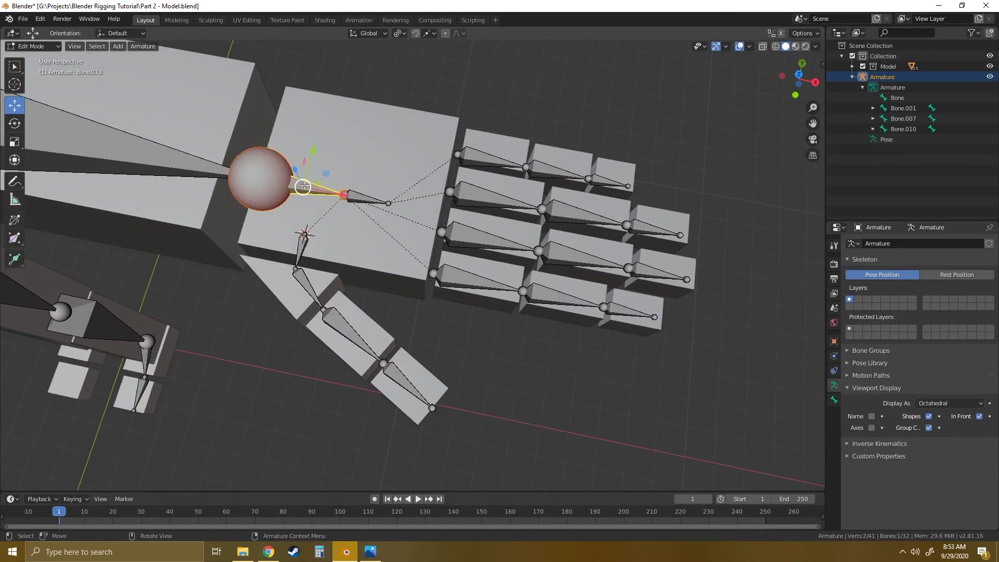
pyautogui.click(301, 252)
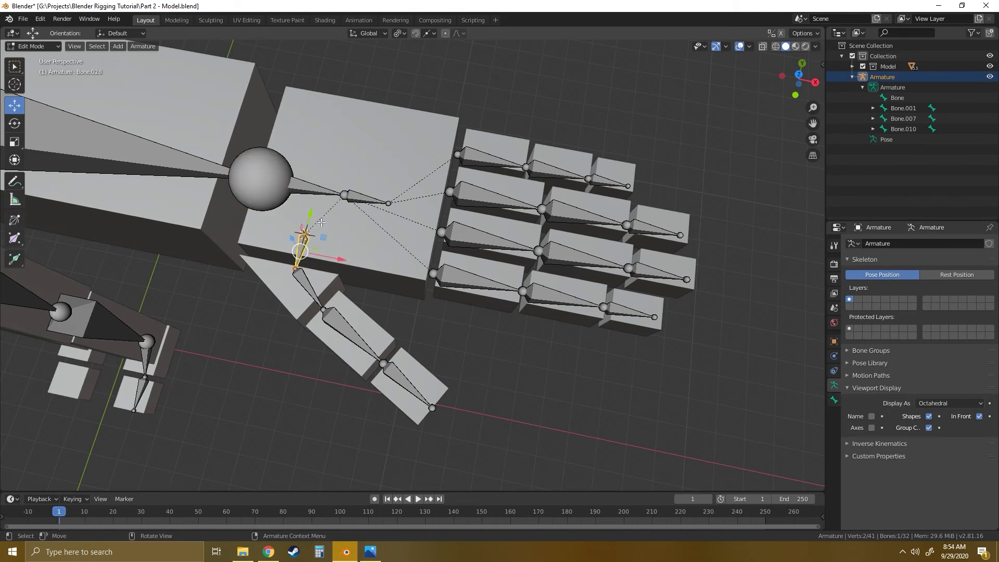
pyautogui.moveTo(474, 349); pyautogui.dragTo(490, 263, button='middle')
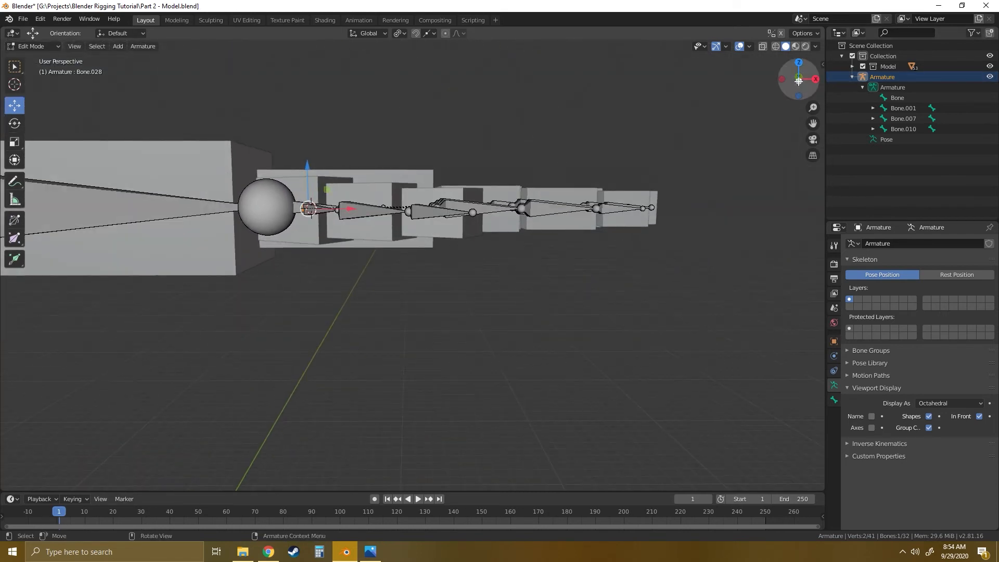
pyautogui.moveTo(595, 209); pyautogui.dragTo(634, 220, button='middle')
pyautogui.moveTo(415, 230); pyautogui.dragTo(463, 203, button='middle')
pyautogui.moveTo(355, 235); pyautogui.dragTo(391, 212, button='middle')
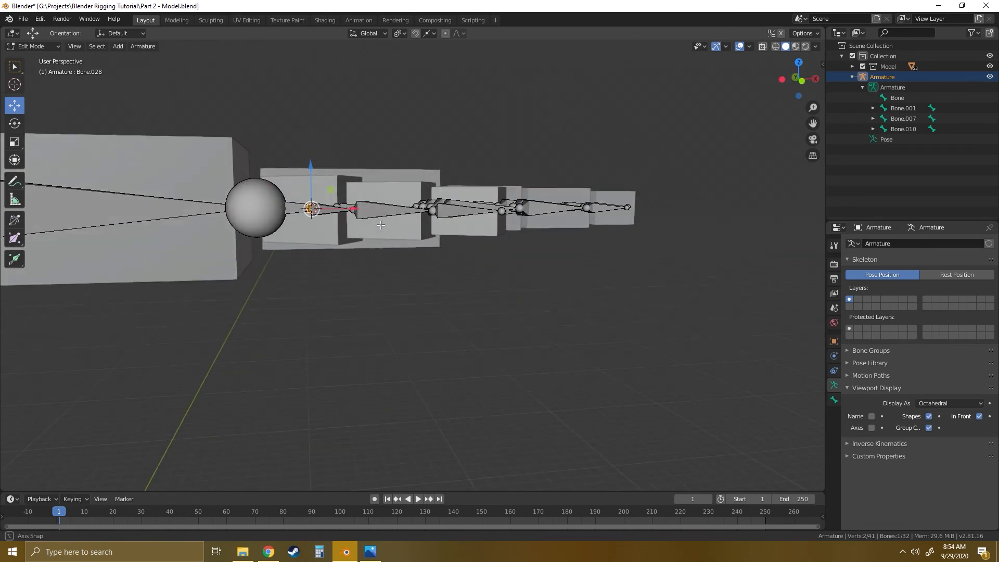
pyautogui.moveTo(493, 215); pyautogui.dragTo(449, 215, button='middle')
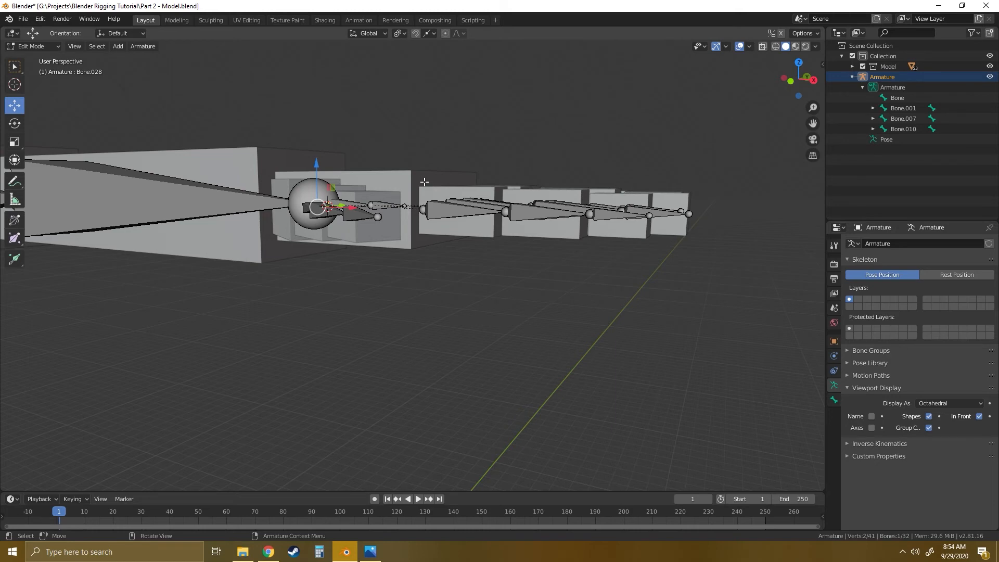
pyautogui.moveTo(425, 181); pyautogui.dragTo(480, 224, button='middle')
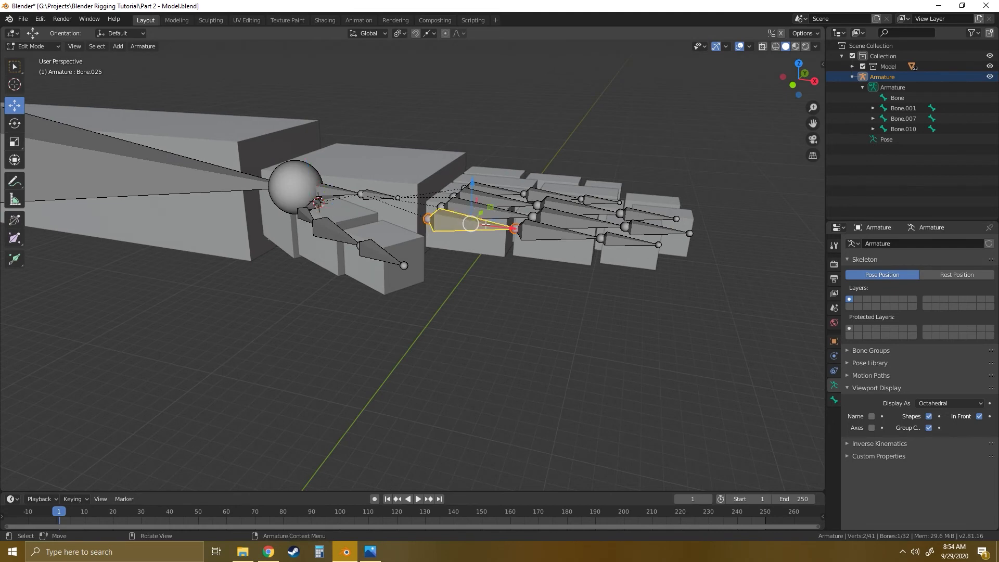
pyautogui.moveTo(485, 224); pyautogui.dragTo(487, 197, button='middle')
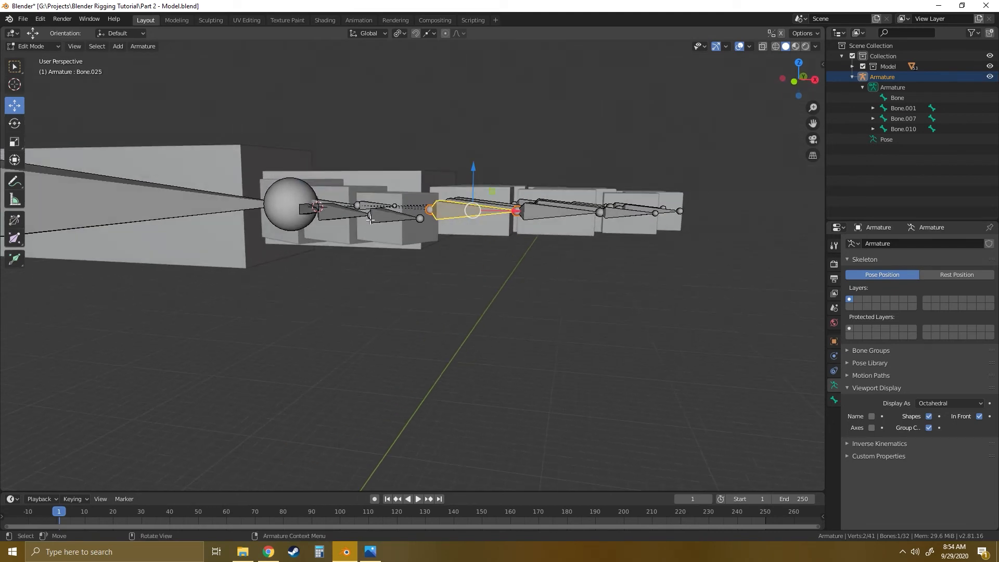
pyautogui.moveTo(370, 219); pyautogui.dragTo(348, 210, button='middle')
pyautogui.moveTo(354, 167); pyautogui.dragTo(363, 186, button='middle')
pyautogui.moveTo(458, 268); pyautogui.dragTo(532, 287, button='middle')
pyautogui.click(559, 327)
pyautogui.scroll(-8, 381, 299)
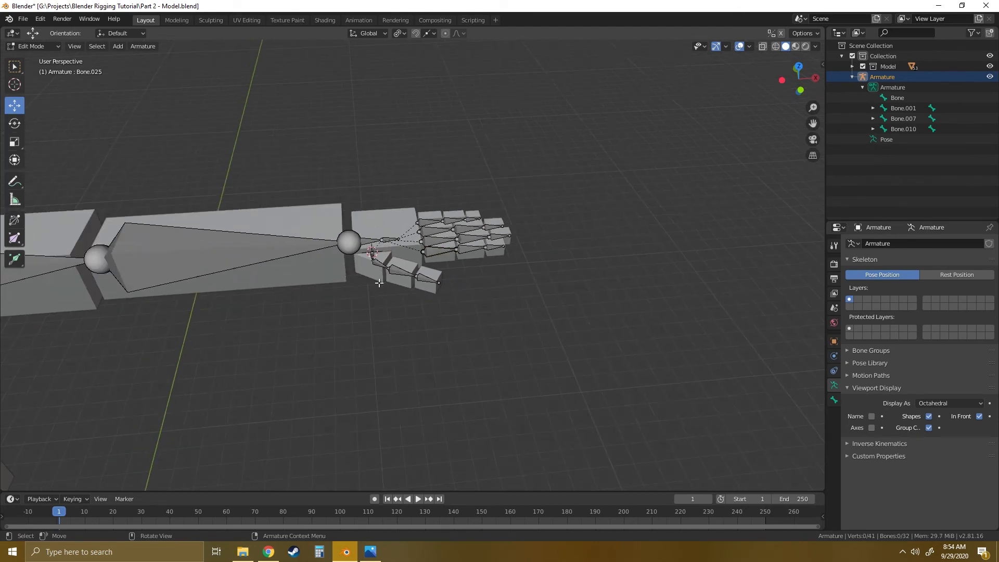
# - In the right side view, move the lowest joint of the spine chain back about 0.48 m along Y
pyautogui.moveTo(466, 311); pyautogui.dragTo(343, 264, button='middle')
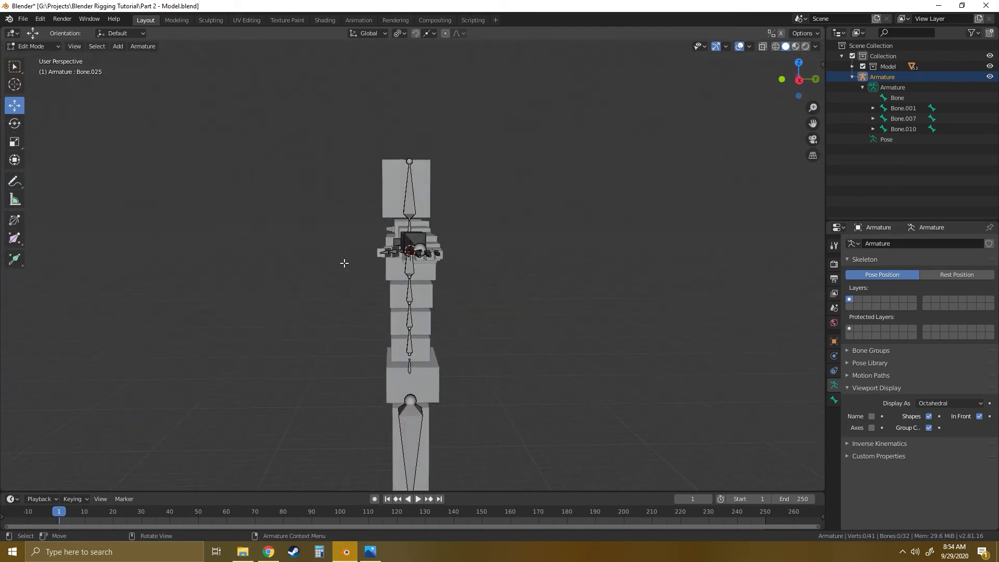
pyautogui.moveTo(476, 263); pyautogui.dragTo(463, 333, button='middle')
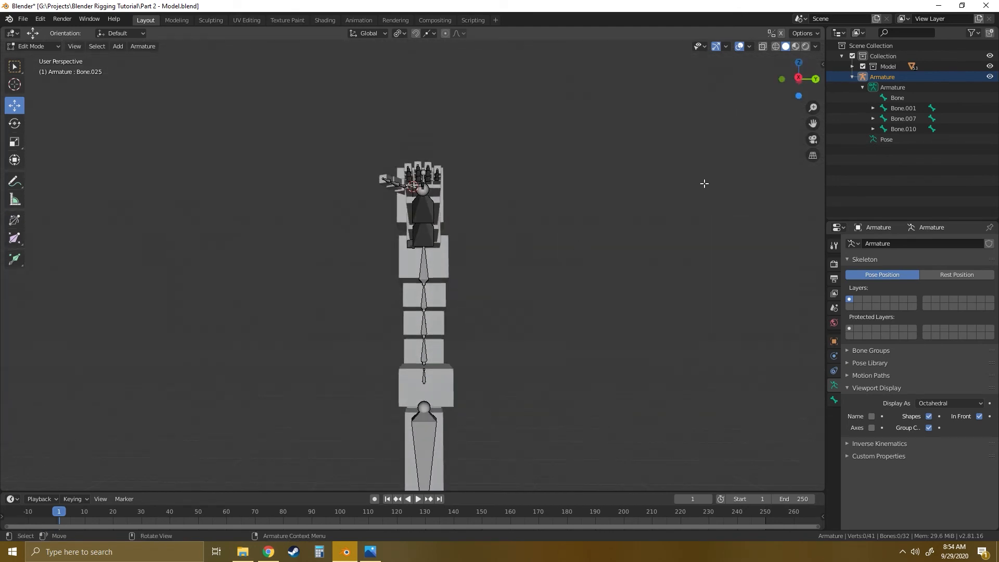
pyautogui.click(800, 78)
pyautogui.scroll(5, 493, 257)
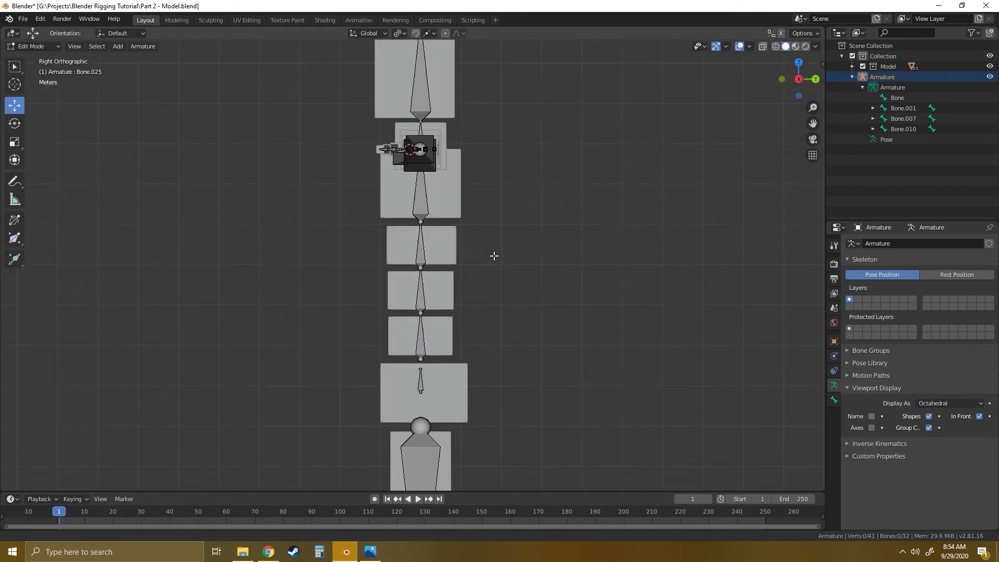
pyautogui.keyDown('shift'); pyautogui.moveTo(470, 342); pyautogui.dragTo(462, 258, button='middle'); pyautogui.keyUp('shift')
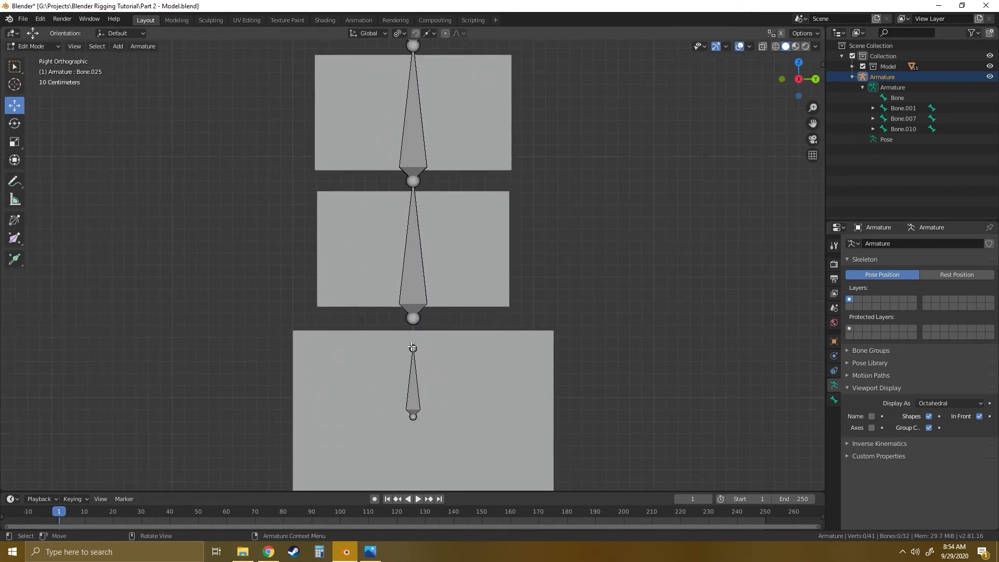
pyautogui.scroll(-7, 446, 188)
pyautogui.scroll(2, 453, 219)
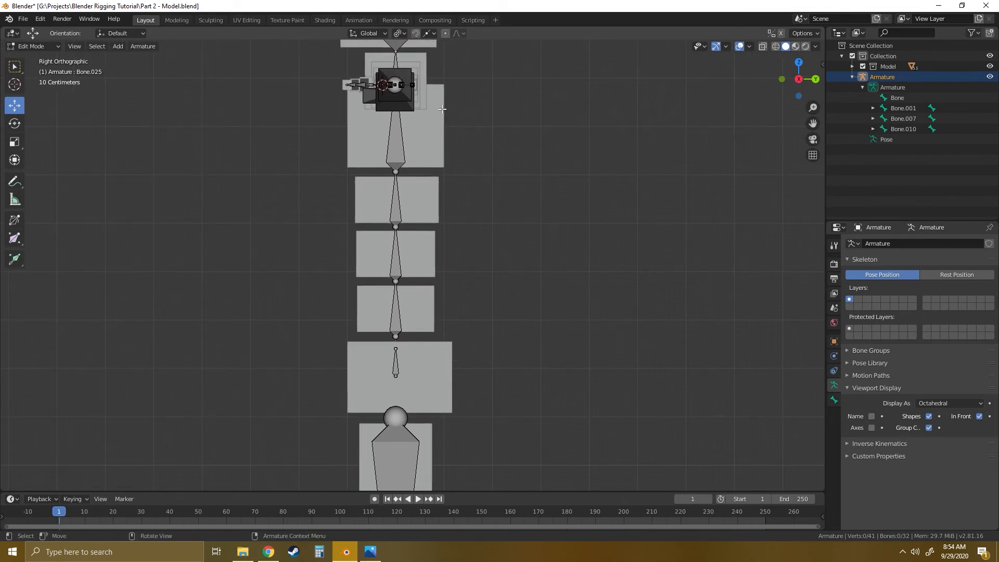
pyautogui.click(395, 337)
pyautogui.scroll(4, 412, 320)
pyautogui.press('g')
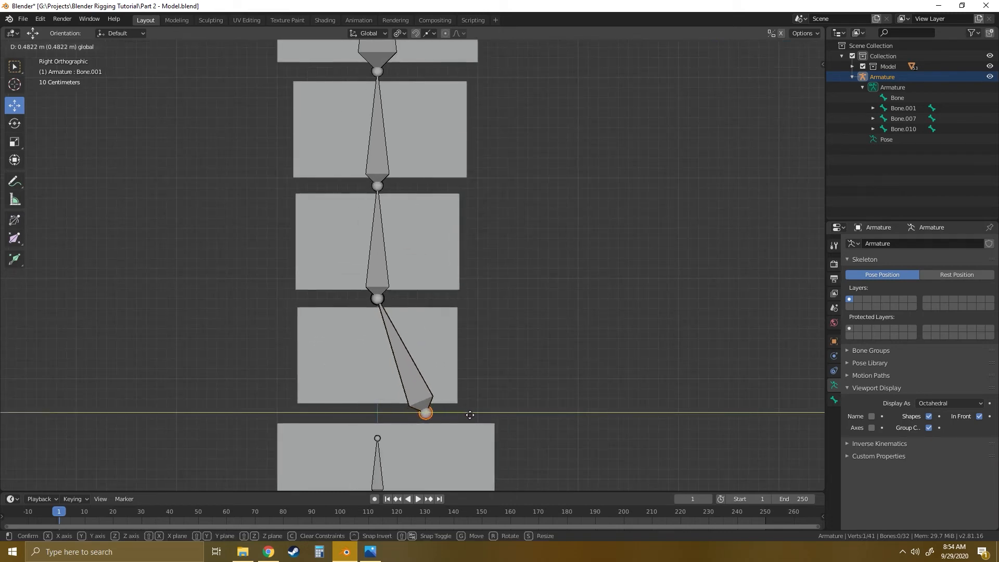
pyautogui.click(472, 413)
# - Move the next three spine joints, up to the base of the chest bone, back along Y toward the rear of the torso blocks
pyautogui.click(378, 298)
pyautogui.moveTo(421, 298); pyautogui.dragTo(476, 298)
pyautogui.click(378, 185)
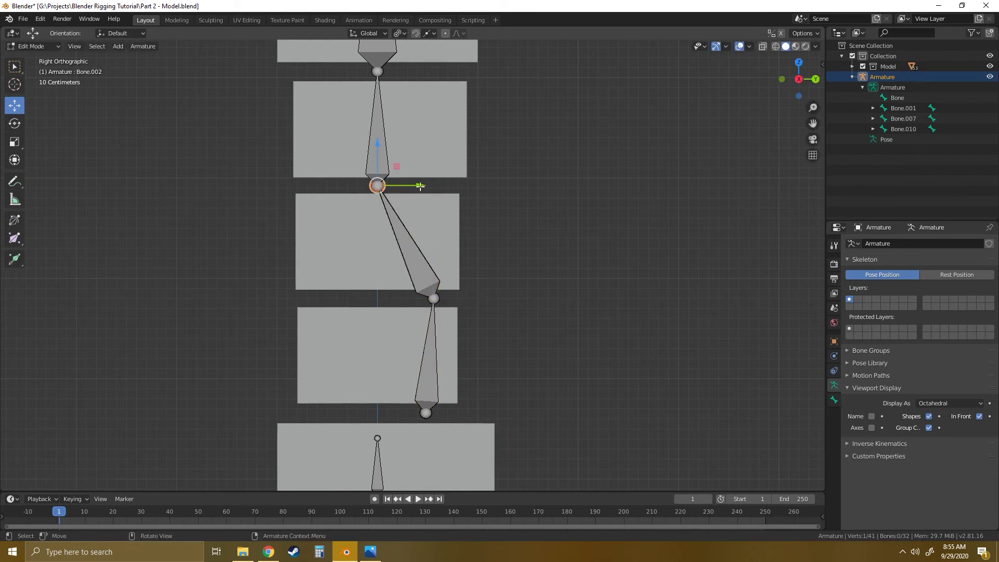
pyautogui.moveTo(420, 185); pyautogui.dragTo(477, 183)
pyautogui.keyDown('shift'); pyautogui.moveTo(513, 161); pyautogui.dragTo(463, 287, button='middle'); pyautogui.keyUp('shift')
pyautogui.click(332, 196)
pyautogui.moveTo(371, 196); pyautogui.dragTo(420, 193)
# - Nudge the four lower spine joints, from the chest bone's base down to the lowest joint, slightly forward along Y to smooth the curve
pyautogui.scroll(-4, 419, 288)
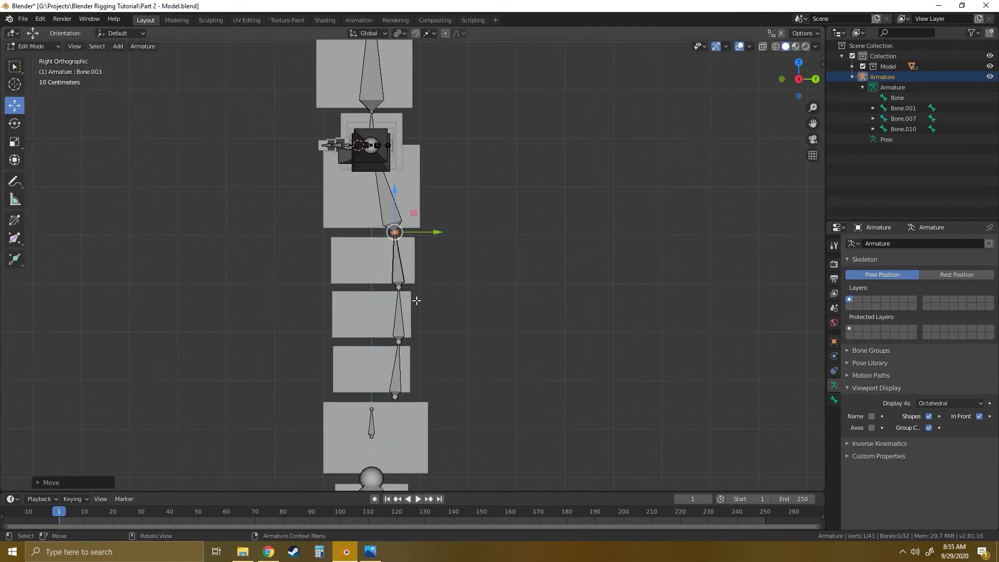
pyautogui.moveTo(432, 237); pyautogui.dragTo(431, 238)
pyautogui.click(399, 287)
pyautogui.moveTo(441, 286); pyautogui.dragTo(436, 285)
pyautogui.click(397, 342)
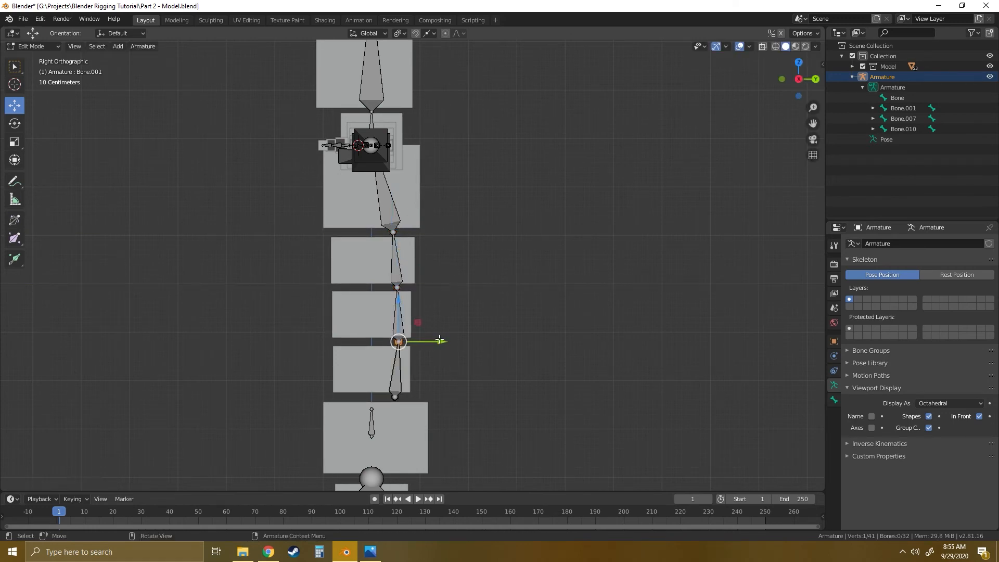
pyautogui.moveTo(443, 343); pyautogui.dragTo(440, 344)
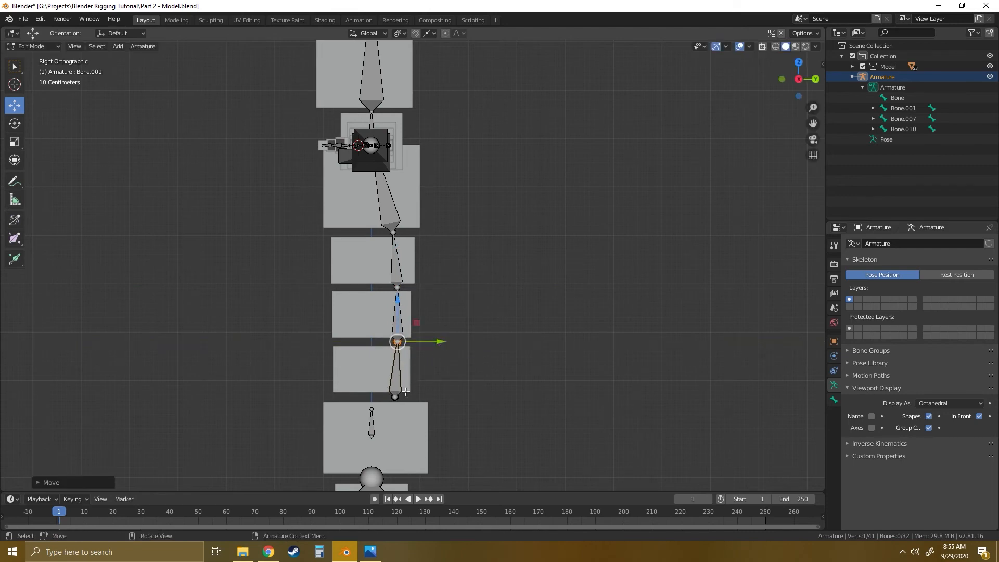
pyautogui.click(396, 398)
pyautogui.moveTo(439, 399); pyautogui.dragTo(435, 400)
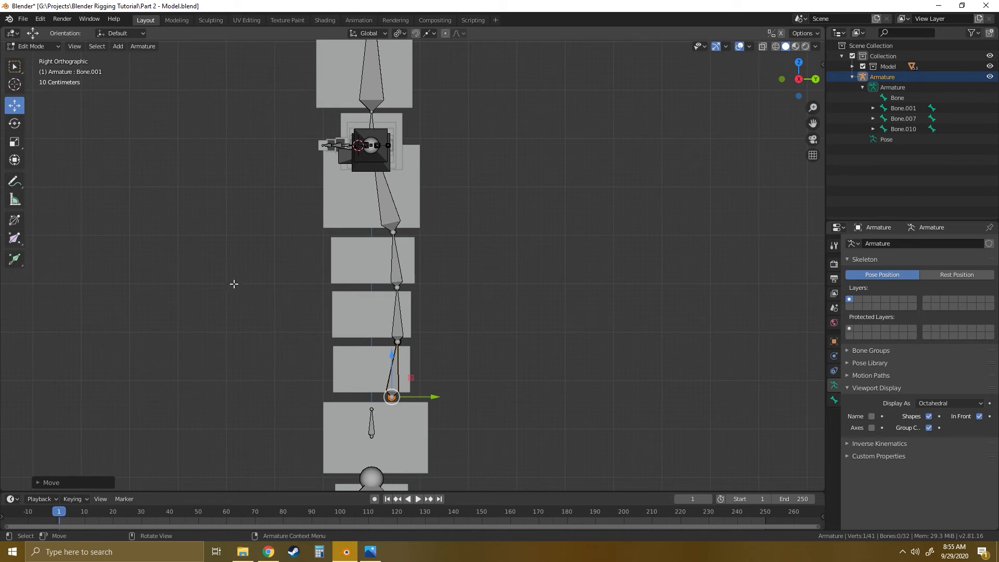
# - In the left side view, try moving the neck bone's base and top joints back along Y one at a time, and undo the moves
pyautogui.moveTo(272, 243); pyautogui.dragTo(213, 259, button='middle')
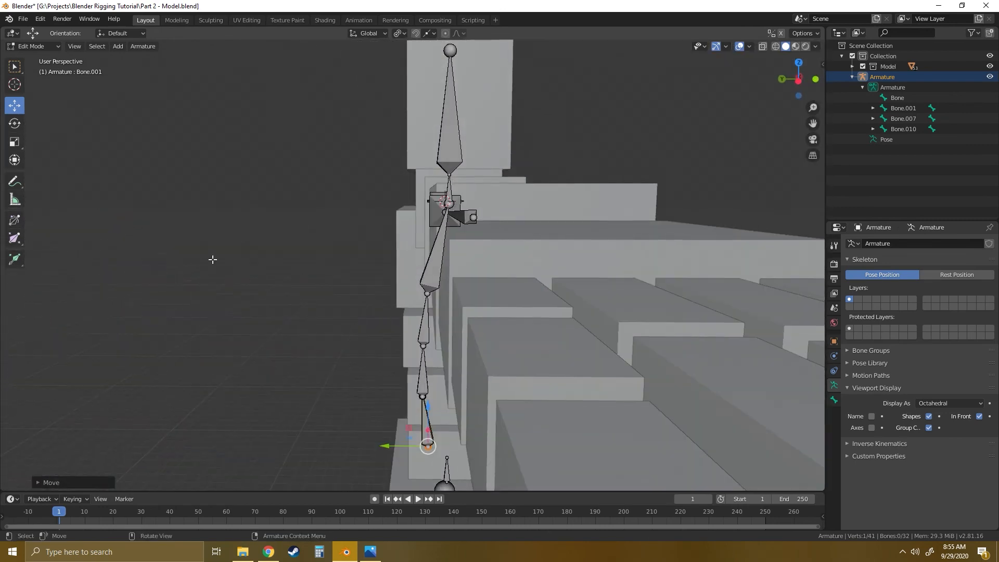
pyautogui.click(794, 83)
pyautogui.scroll(5, 492, 228)
pyautogui.keyDown('shift'); pyautogui.moveTo(492, 228); pyautogui.dragTo(478, 246, button='middle'); pyautogui.keyUp('shift')
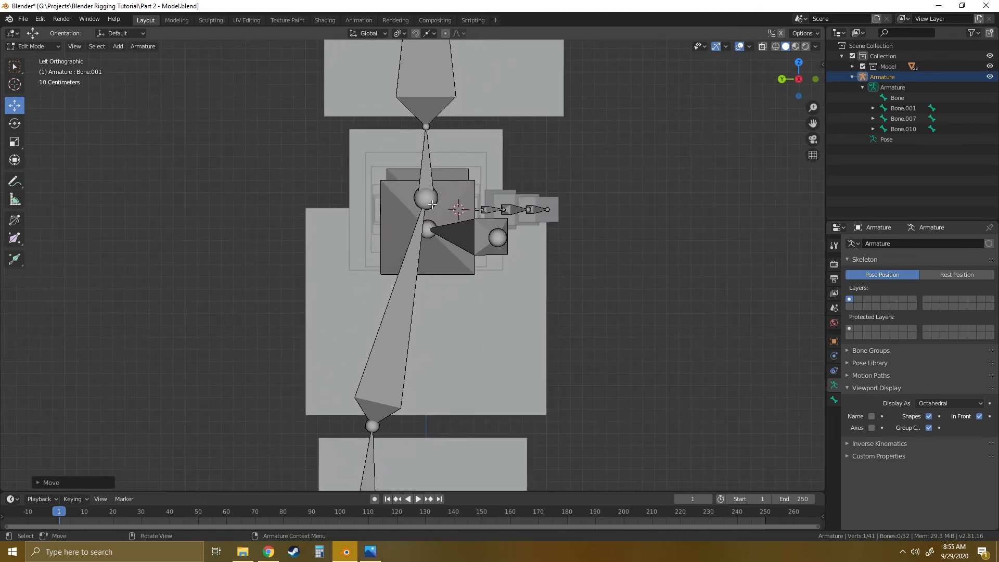
pyautogui.click(432, 203)
pyautogui.moveTo(380, 198); pyautogui.dragTo(353, 197)
pyautogui.click(426, 126)
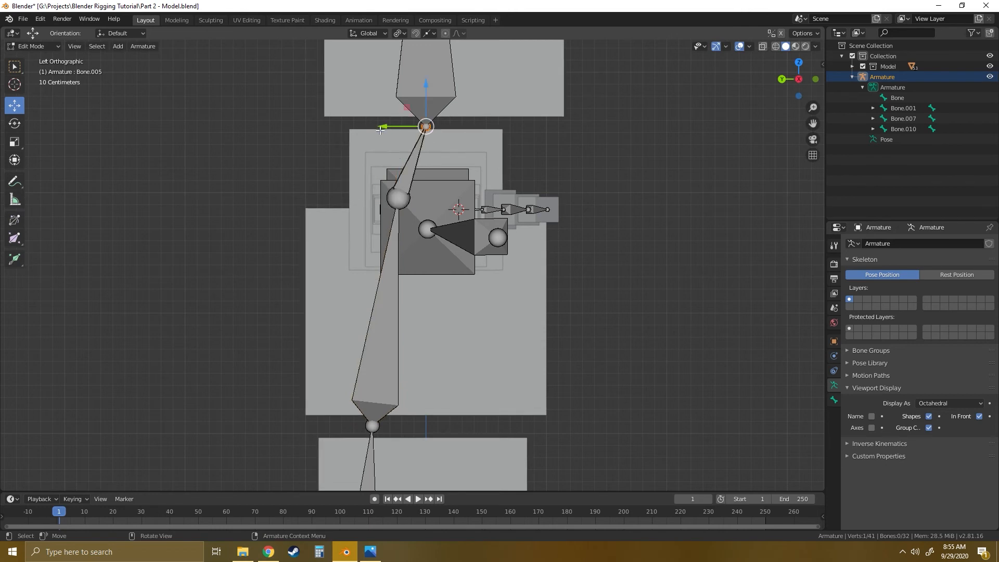
pyautogui.press('g')
pyautogui.press('y')
pyautogui.click(358, 122)
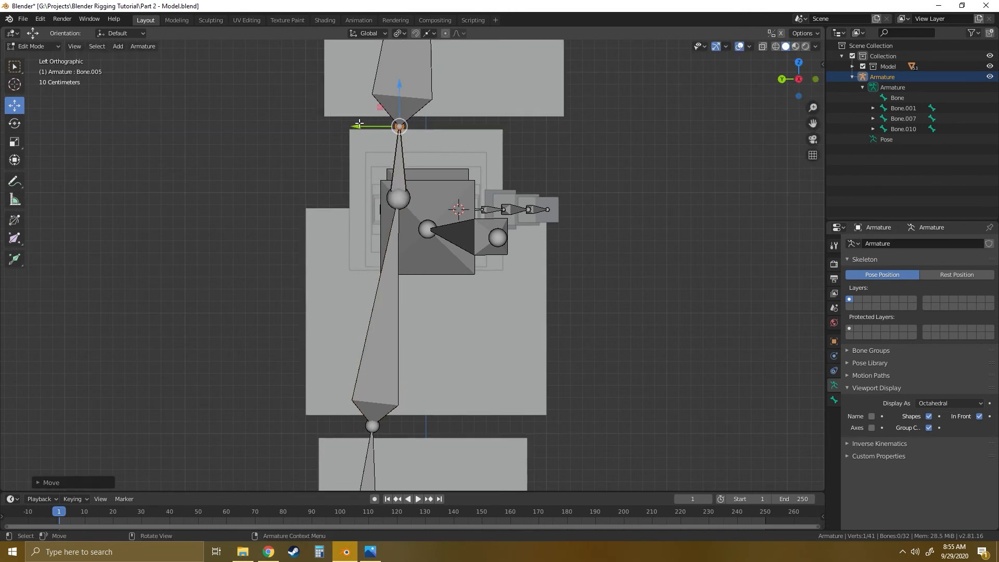
pyautogui.hotkey('ctrl', 'z')
pyautogui.hotkey('ctrl', 'z')
pyautogui.hotkey('ctrl', 'z')
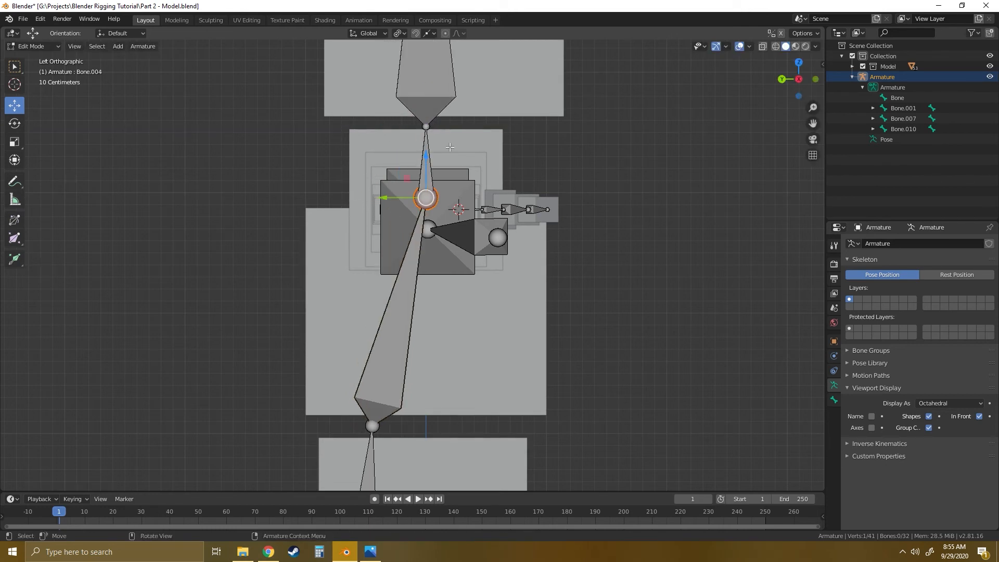
# - Move the neck and head bones together back along Y toward the rear of the chest block
pyautogui.click(440, 151)
pyautogui.moveTo(382, 162); pyautogui.dragTo(349, 162)
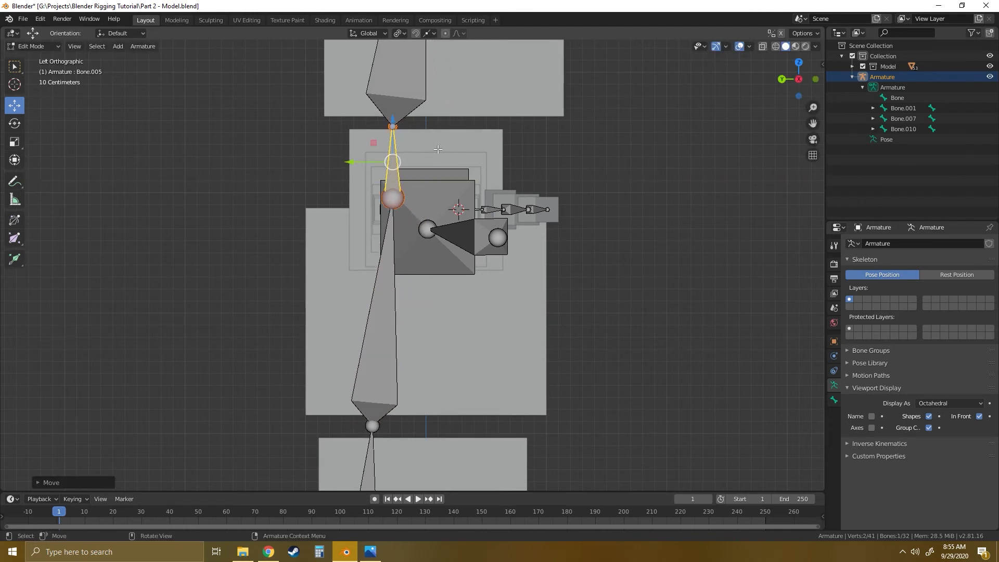
pyautogui.hotkey('ctrl', 'z')
pyautogui.keyDown('shift'); pyautogui.click(413, 116); pyautogui.keyUp('shift')
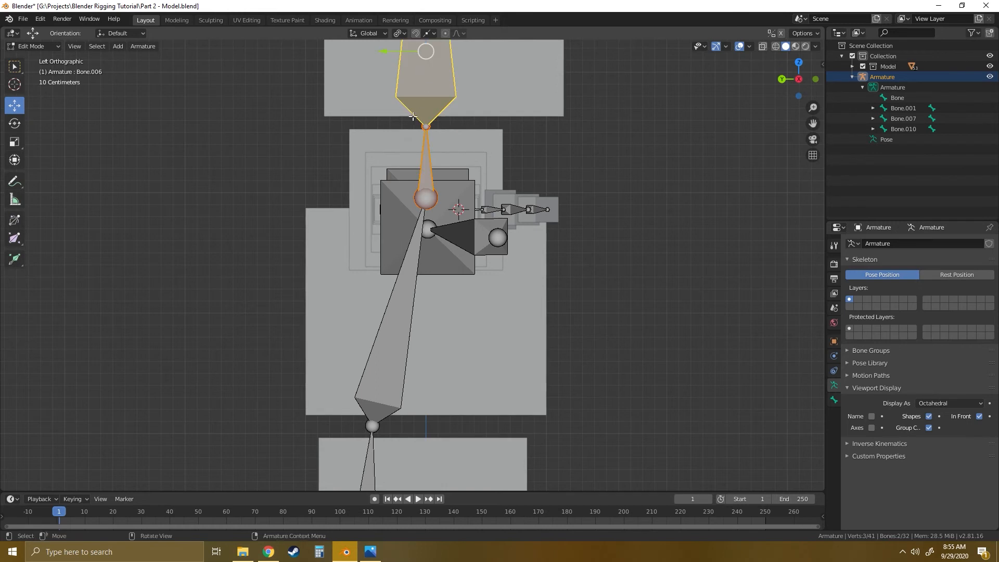
pyautogui.moveTo(383, 52); pyautogui.dragTo(345, 55)
pyautogui.scroll(-4, 364, 64)
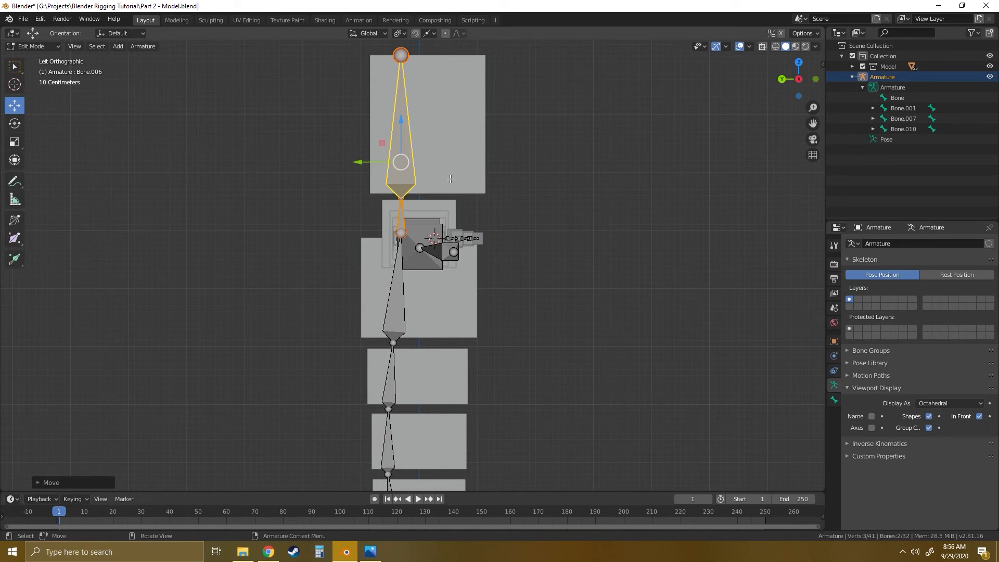
# - Clear the bone selection and examine the whole armature against the block character, ending in the front view
pyautogui.scroll(3, 447, 230)
pyautogui.moveTo(426, 206); pyautogui.dragTo(496, 222, button='middle')
pyautogui.click(504, 246)
pyautogui.scroll(-1, 496, 222)
pyautogui.moveTo(550, 284); pyautogui.dragTo(532, 282, button='middle')
pyautogui.click(798, 80)
pyautogui.scroll(-2, 468, 273)
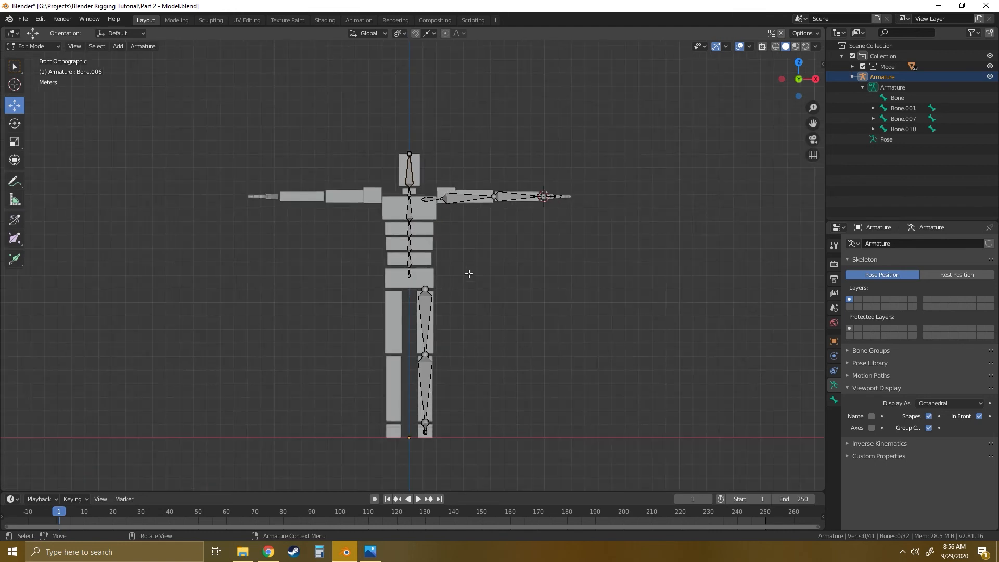
pyautogui.scroll(1, 462, 286)
pyautogui.keyDown('shift'); pyautogui.moveTo(461, 286); pyautogui.dragTo(472, 258, button='middle'); pyautogui.keyUp('shift')
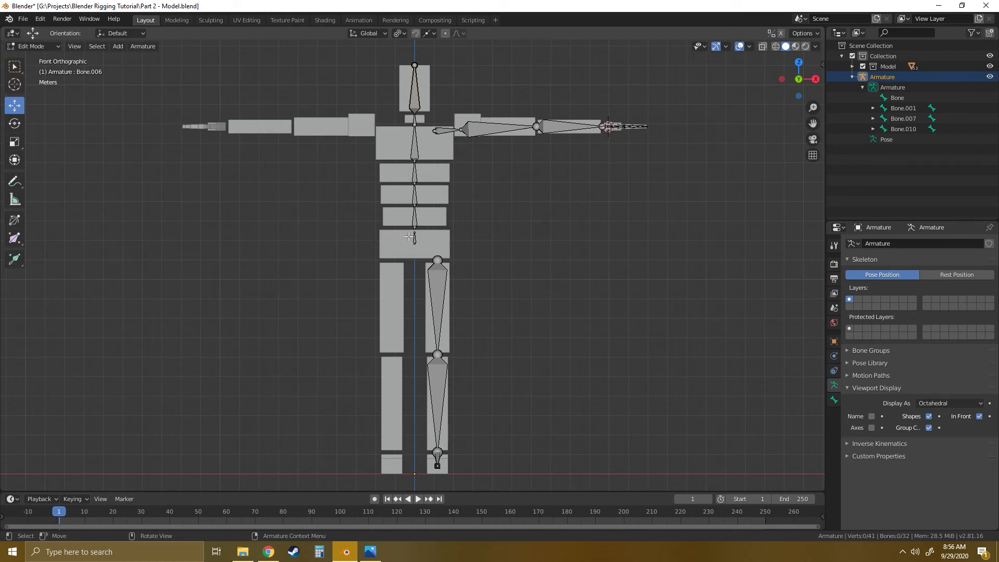
# - Parent the thigh bone to the small pelvis bone with Keep Offset
pyautogui.click(439, 281)
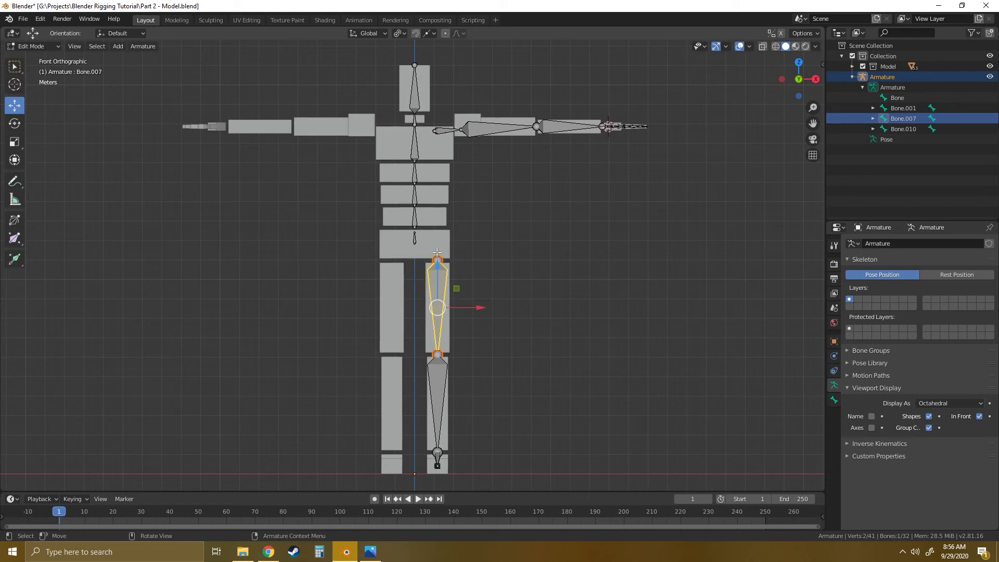
pyautogui.scroll(4, 423, 244)
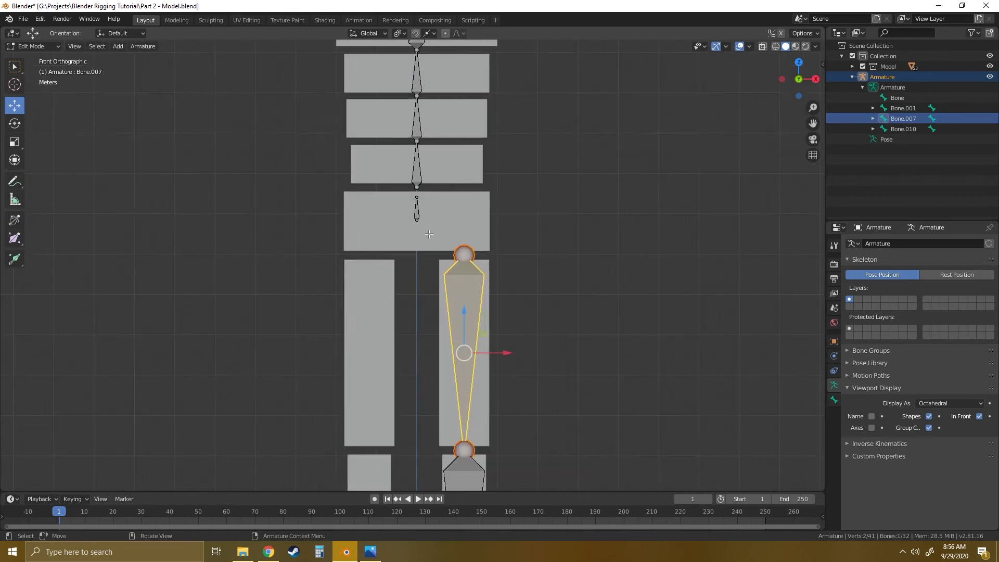
pyautogui.keyDown('shift'); pyautogui.click(418, 208); pyautogui.keyUp('shift')
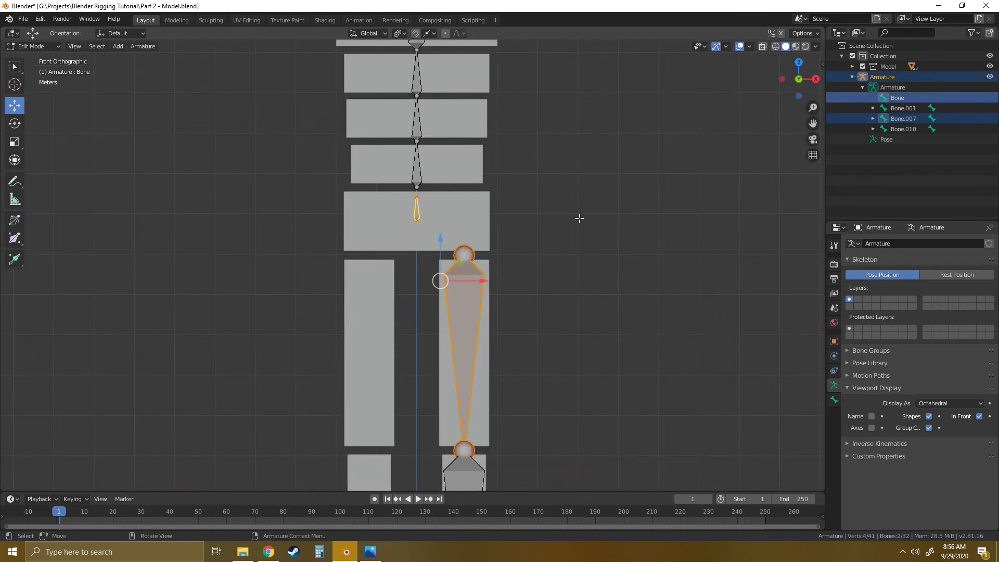
pyautogui.hotkey('ctrl', 'p')
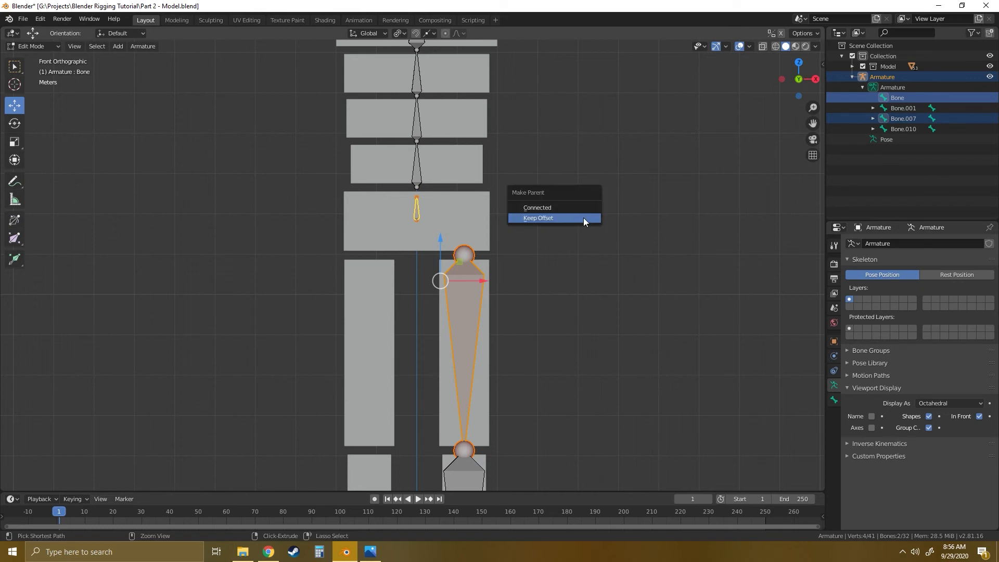
pyautogui.click(549, 218)
# - Parent the lowest spine bone to the pelvis bone with Keep Offset
pyautogui.keyDown('shift'); pyautogui.moveTo(525, 183); pyautogui.dragTo(493, 236, button='middle'); pyautogui.keyUp('shift')
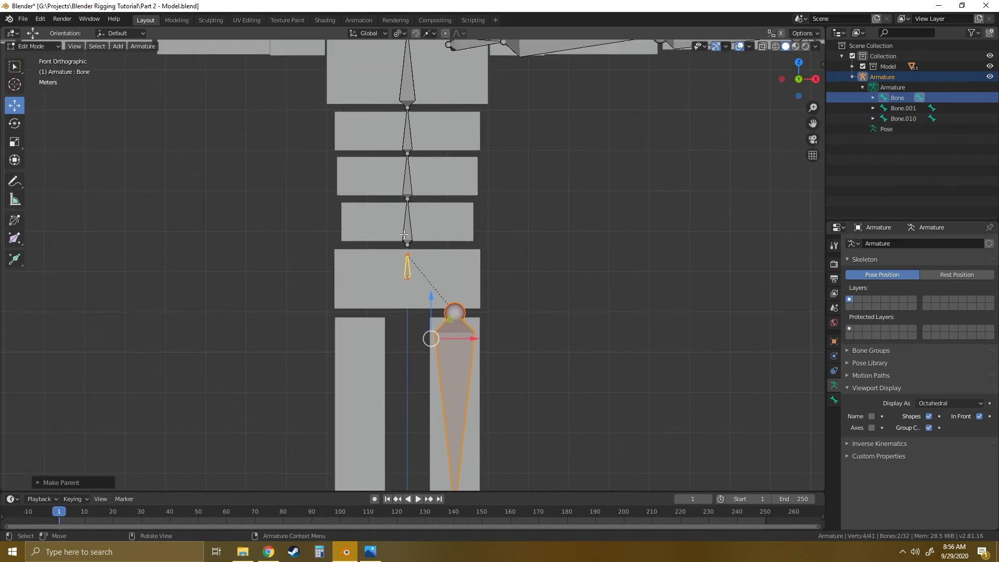
pyautogui.click(438, 223)
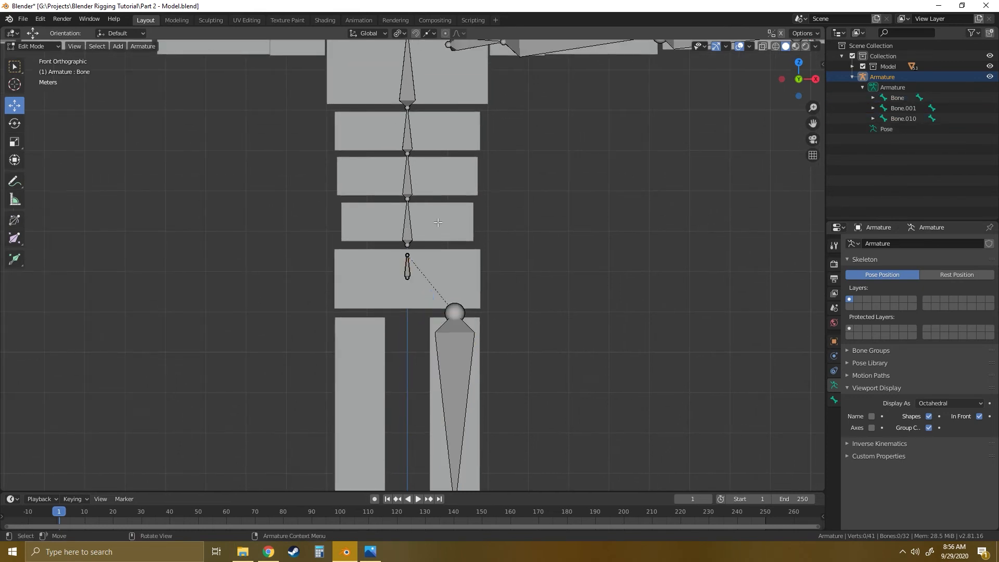
pyautogui.click(409, 225)
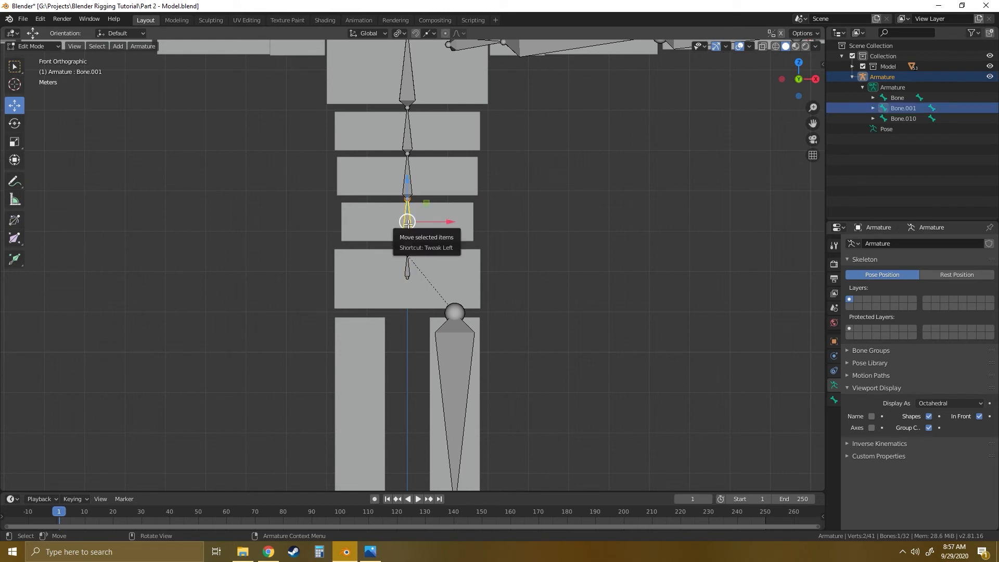
pyautogui.keyDown('shift'); pyautogui.click(408, 265); pyautogui.keyUp('shift')
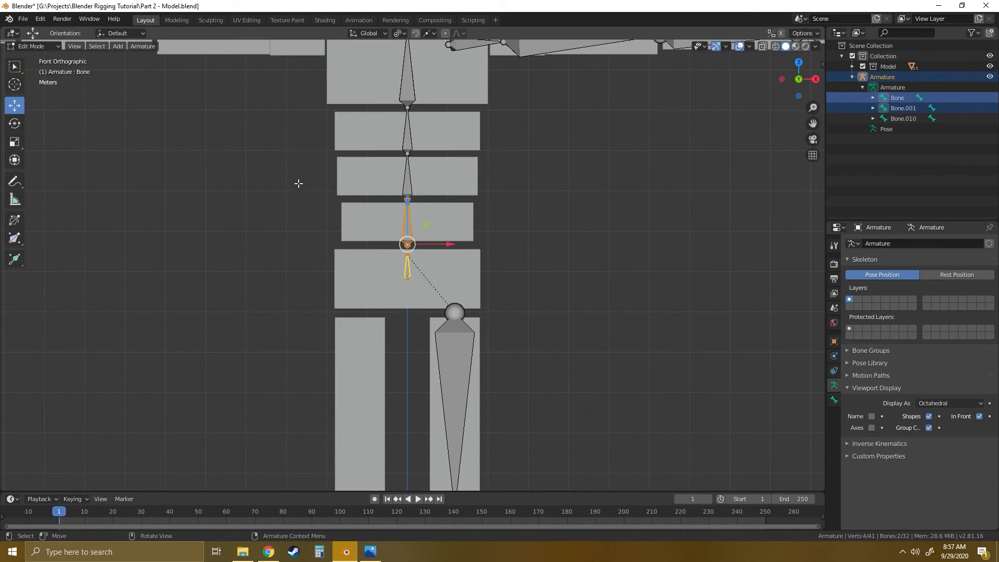
pyautogui.rightClick(389, 226)
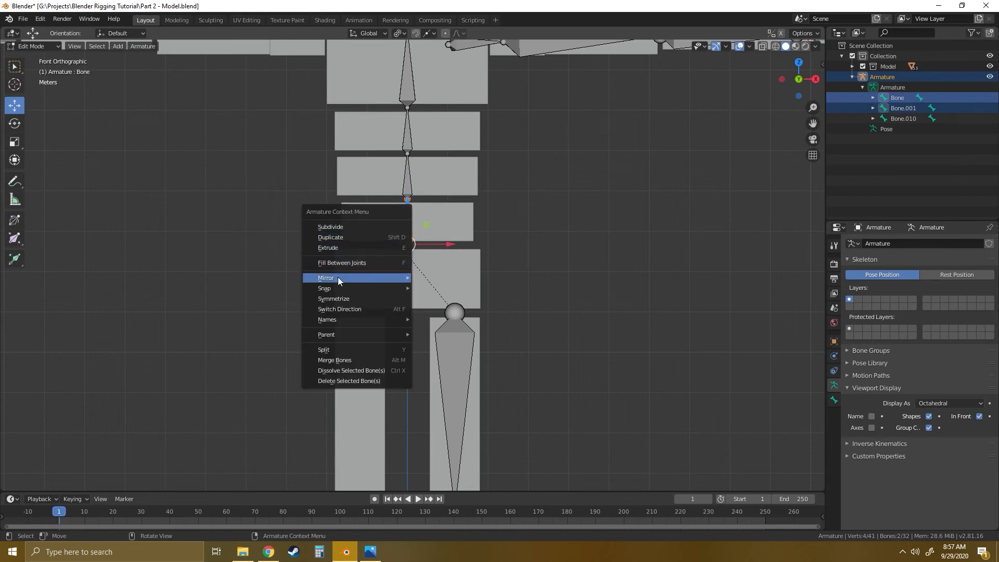
pyautogui.moveTo(336, 336)
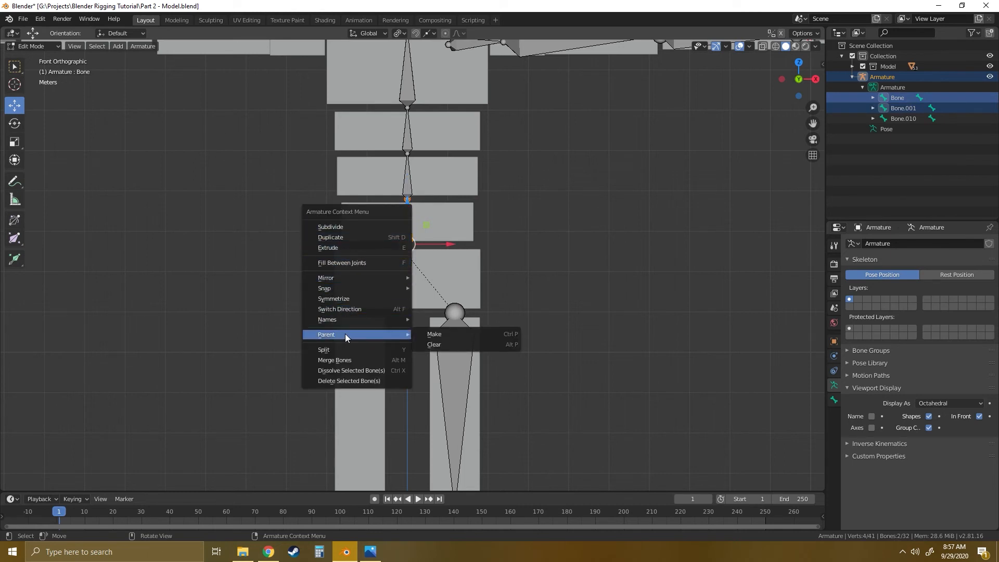
pyautogui.click(440, 335)
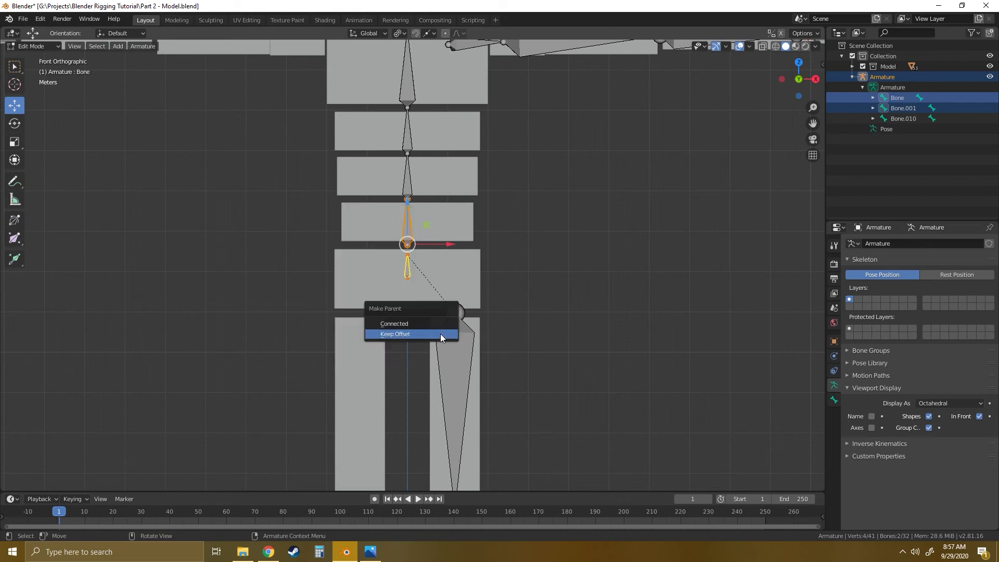
pyautogui.click(404, 334)
# - Select the clavicle bone and show its bone relations to check which parent is assigned
pyautogui.keyDown('shift'); pyautogui.moveTo(503, 196); pyautogui.dragTo(434, 376, button='middle'); pyautogui.keyUp('shift')
pyautogui.scroll(3, 416, 302)
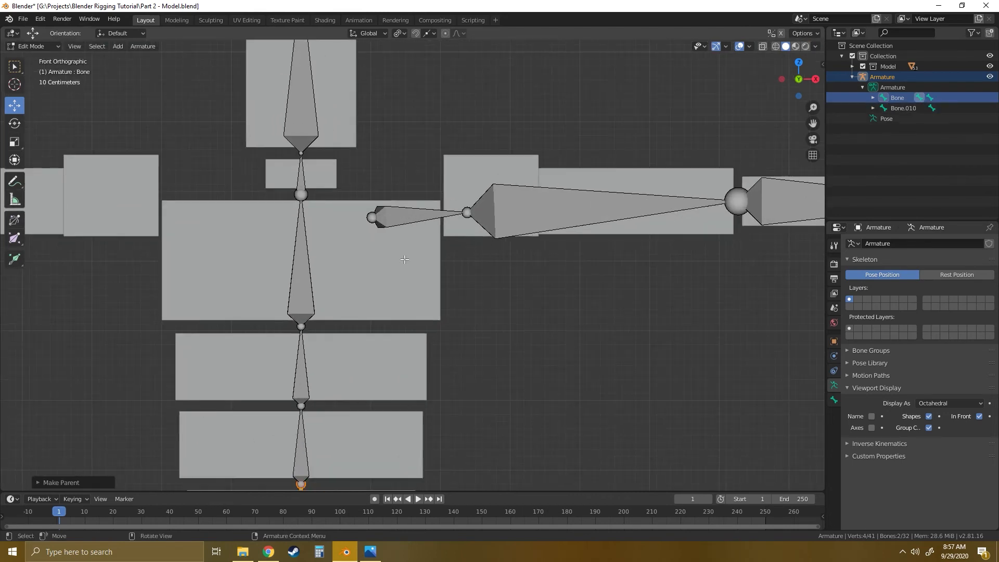
pyautogui.click(394, 219)
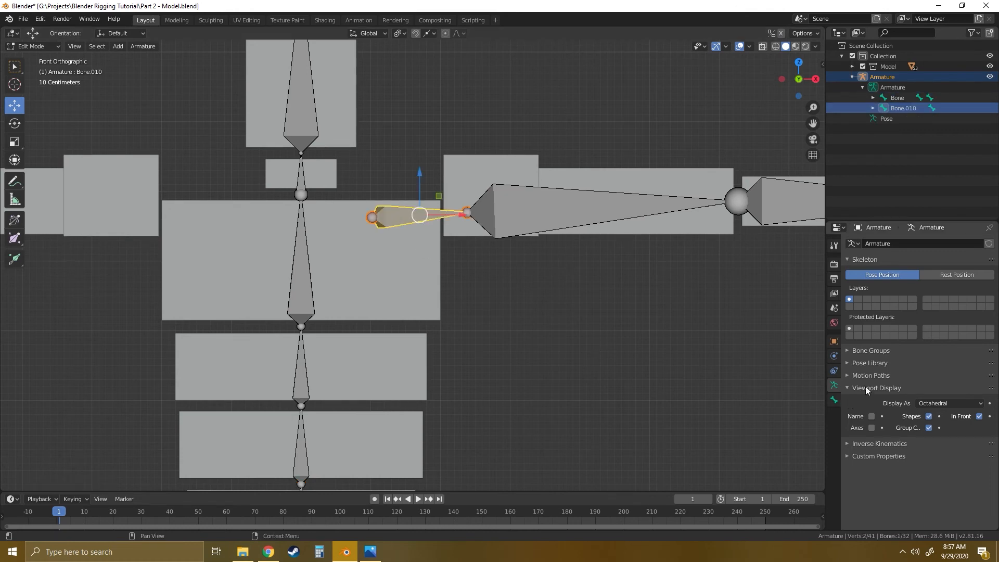
pyautogui.click(833, 399)
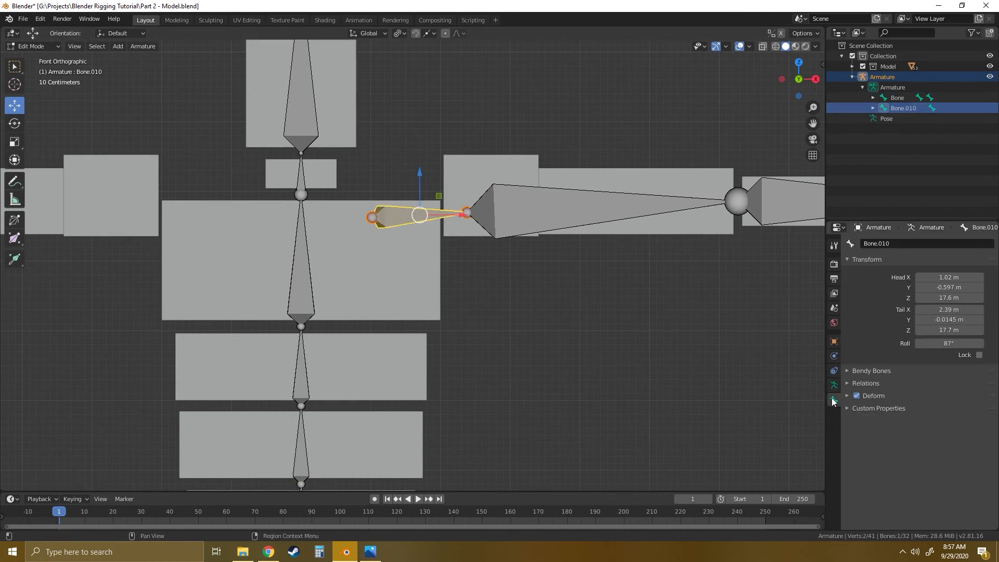
pyautogui.click(847, 383)
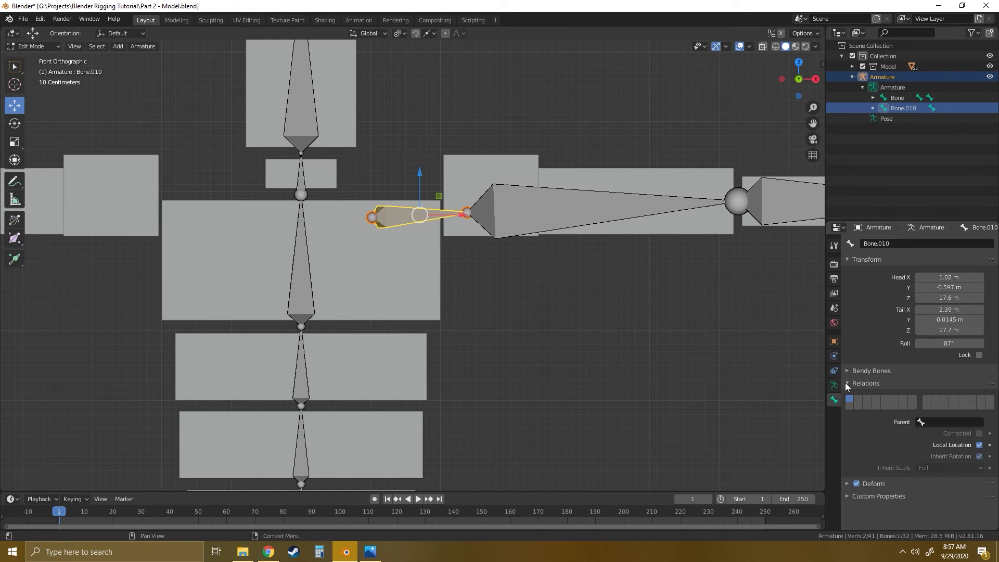
pyautogui.click(939, 422)
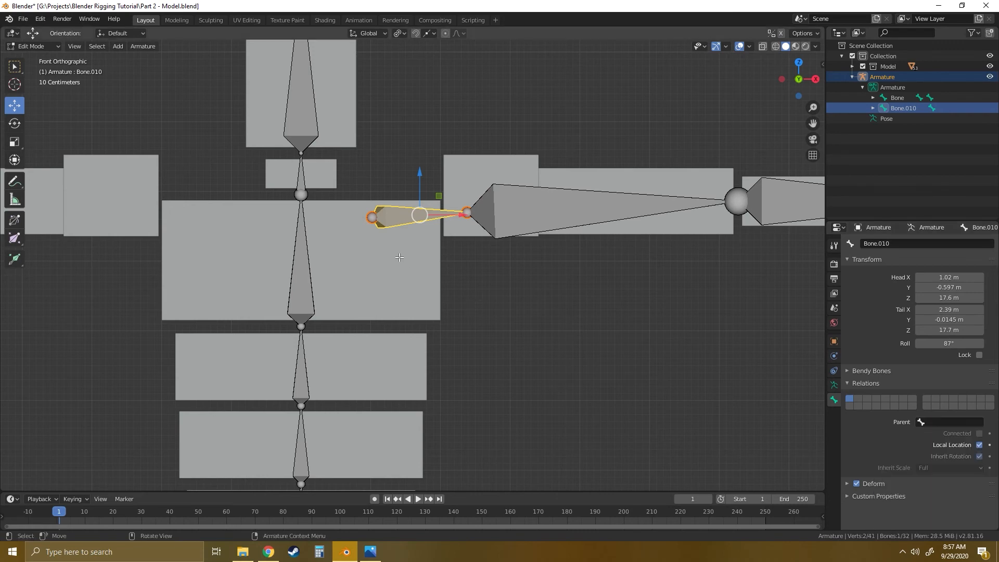
# - Parent the selected clavicle bone to the chest bone with Keep Offset
pyautogui.keyDown('shift'); pyautogui.click(301, 270); pyautogui.keyUp('shift')
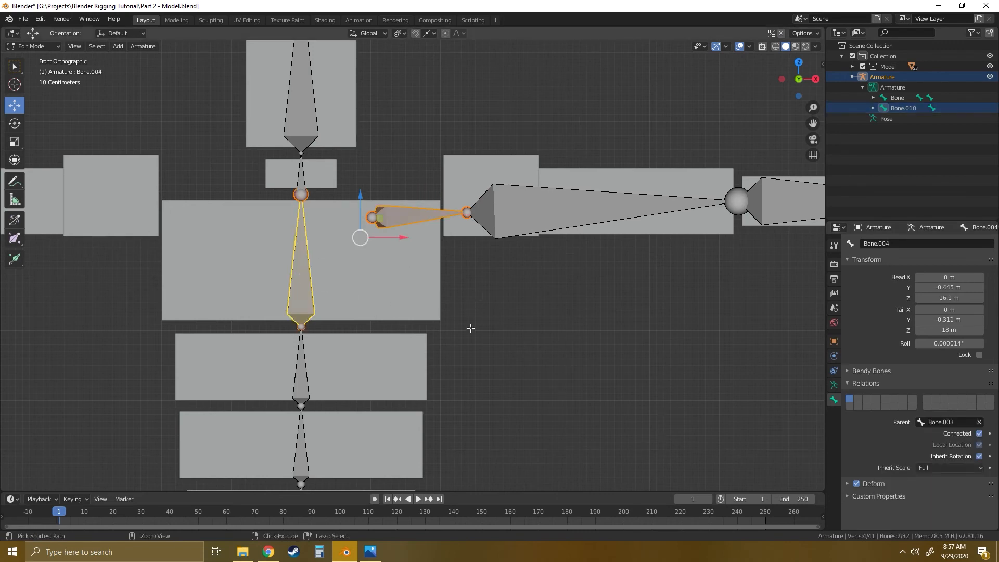
pyautogui.hotkey('ctrl', 'p')
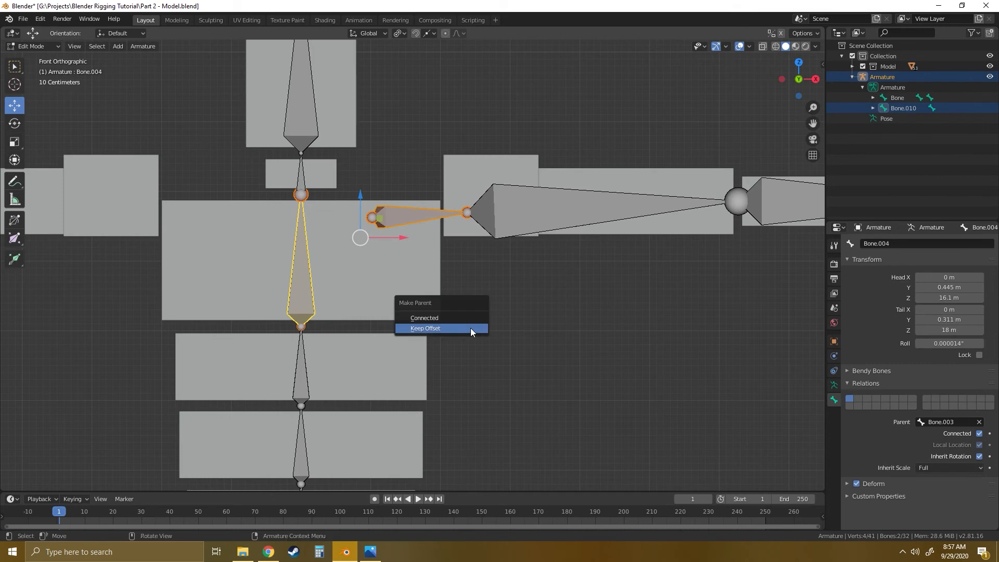
pyautogui.click(423, 329)
pyautogui.scroll(-5, 461, 291)
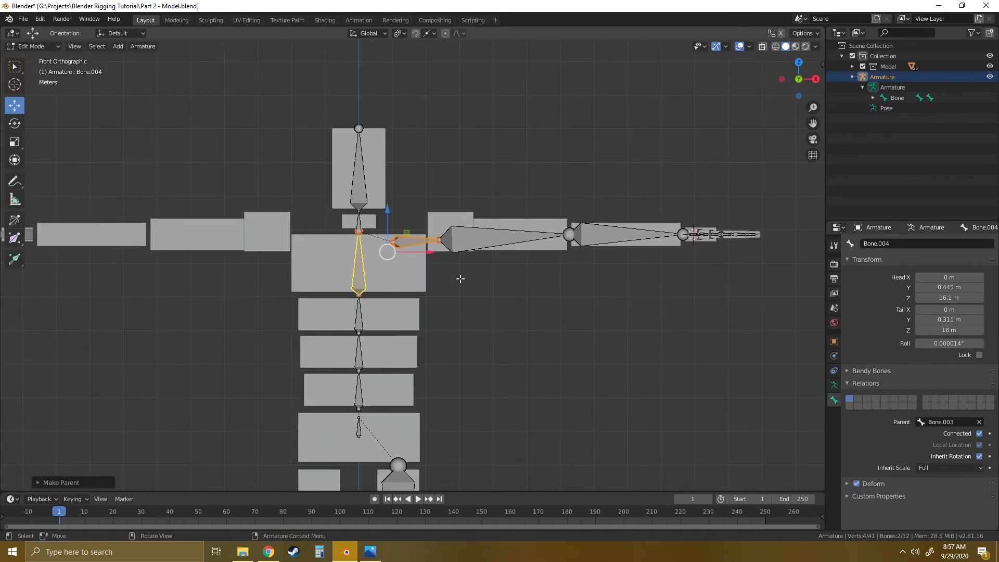
pyautogui.keyDown('shift'); pyautogui.moveTo(476, 372); pyautogui.dragTo(494, 262, button='middle'); pyautogui.keyUp('shift')
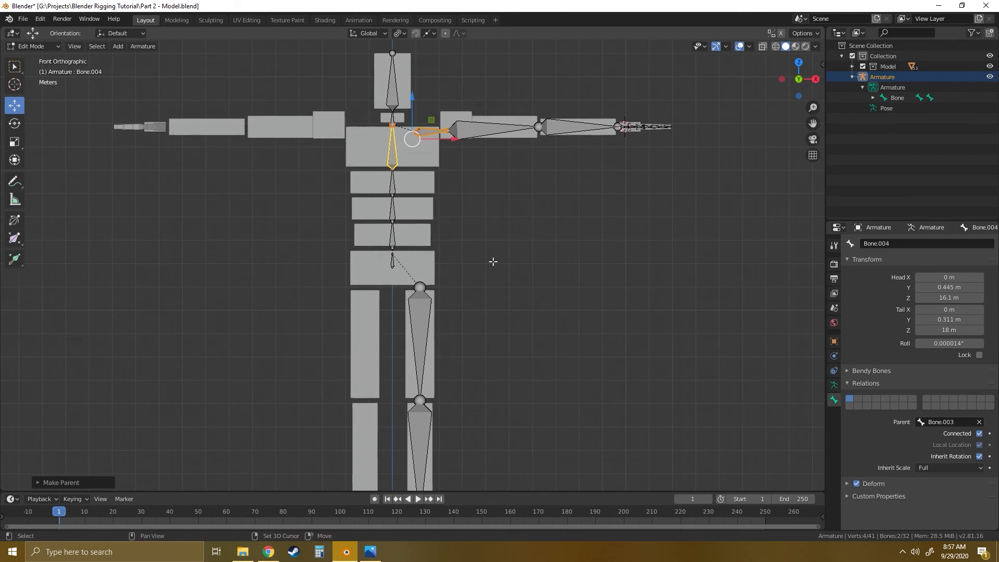
pyautogui.scroll(-2, 494, 263)
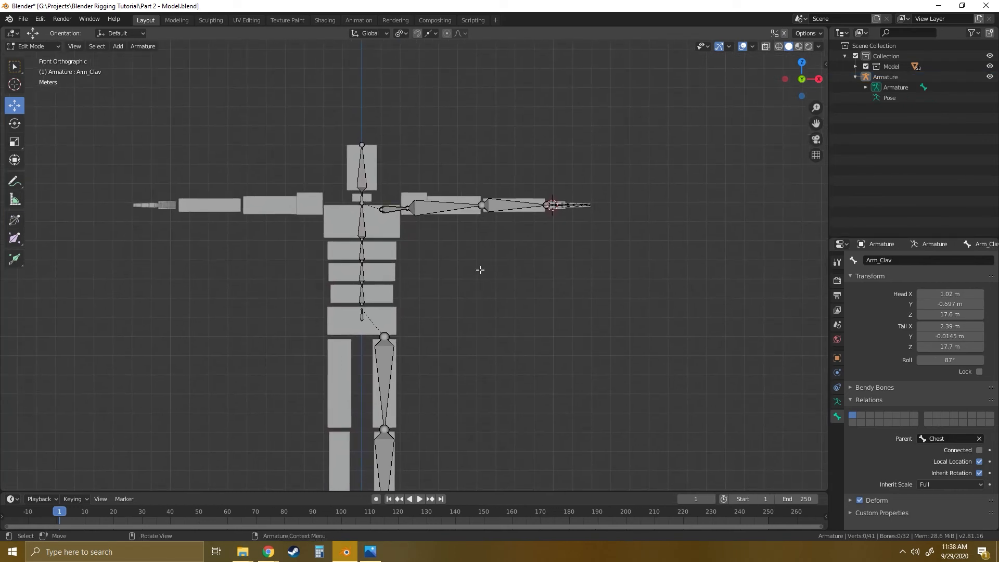
# - Snap the 3D cursor to the shoulder joint between the clavicle and upper arm bones
pyautogui.scroll(7, 479, 269)
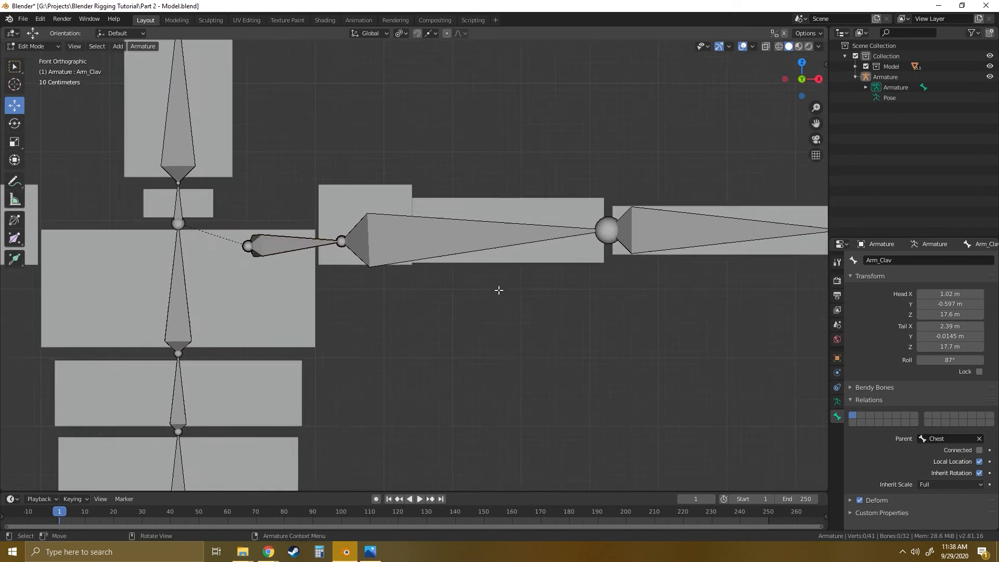
pyautogui.scroll(-4, 499, 289)
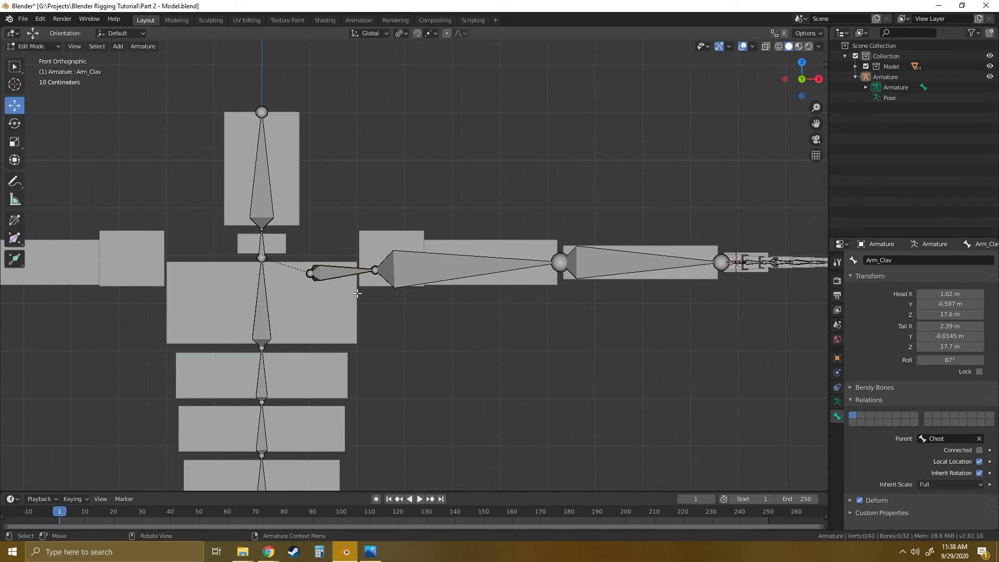
pyautogui.scroll(5, 402, 290)
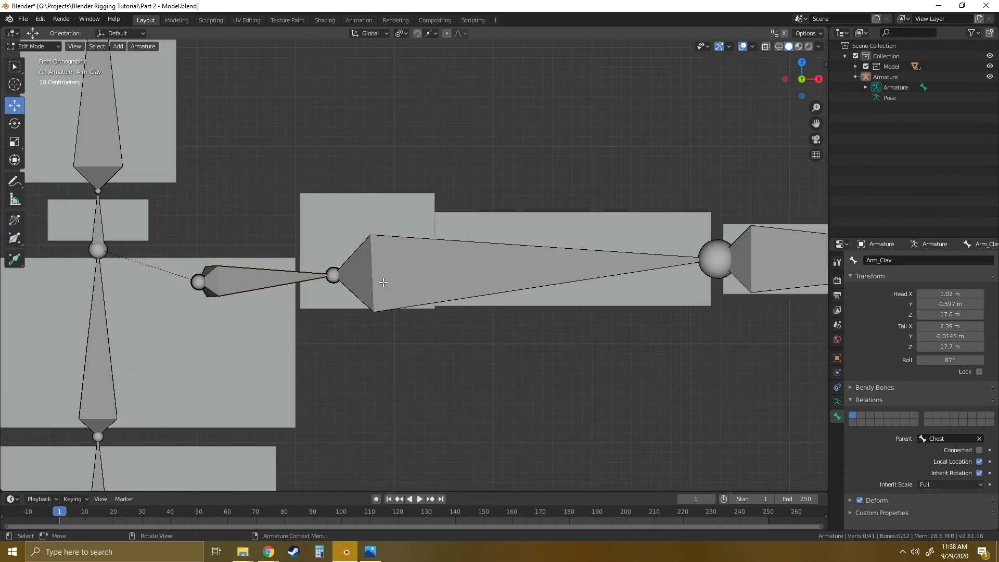
pyautogui.keyDown('shift'); pyautogui.moveTo(362, 294); pyautogui.dragTo(395, 299, button='middle'); pyautogui.keyUp('shift')
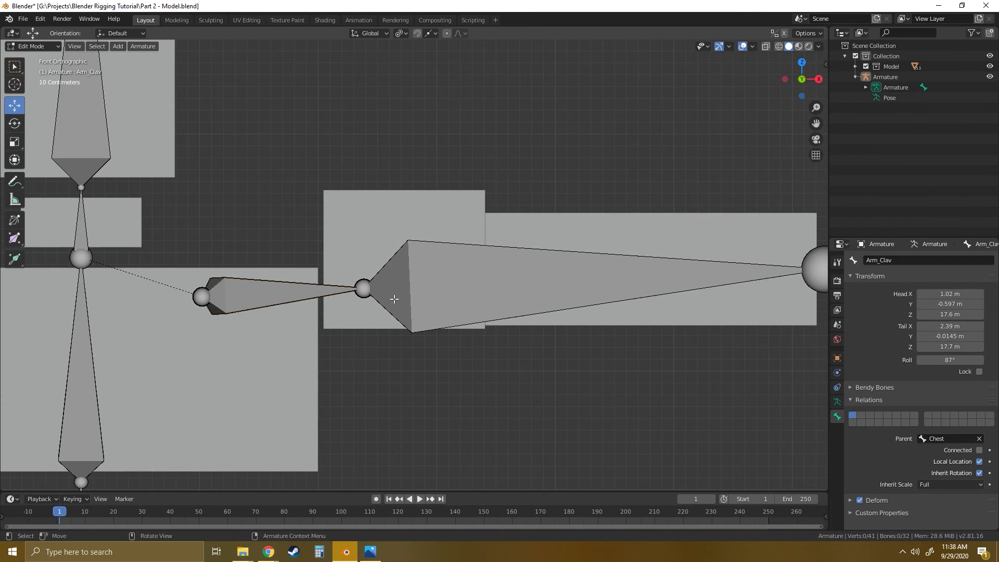
pyautogui.click(363, 288)
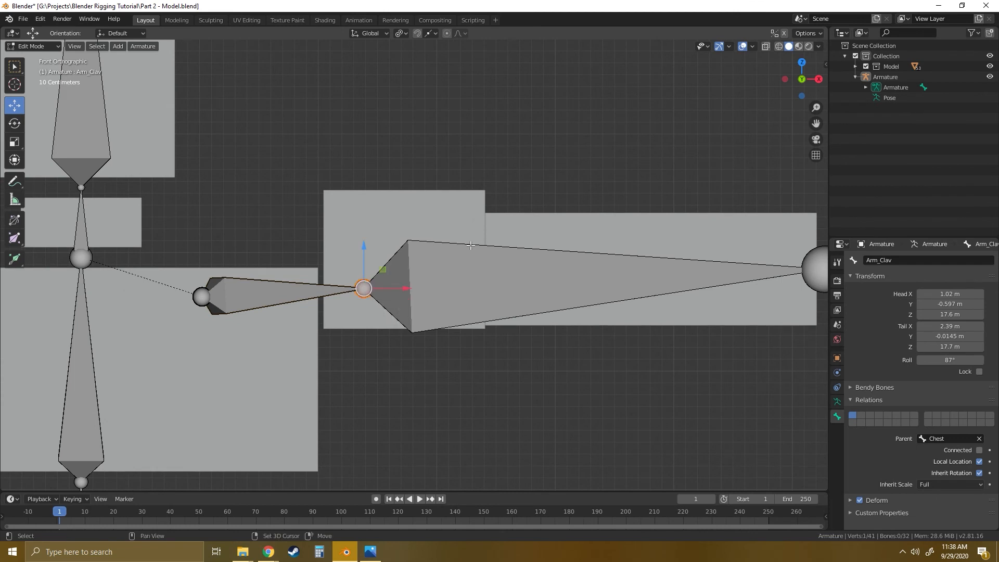
pyautogui.hotkey('shift', 's')
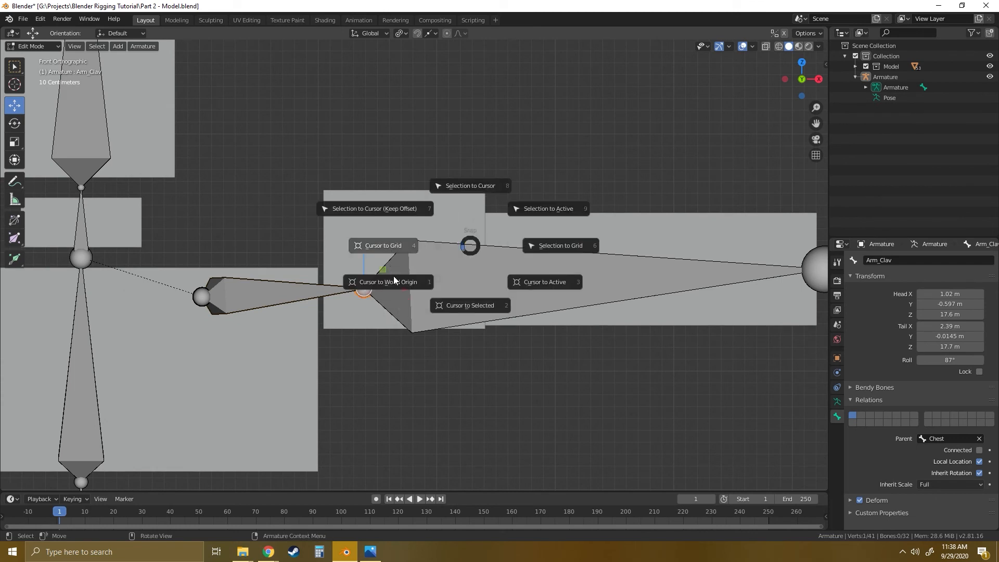
pyautogui.click(474, 310)
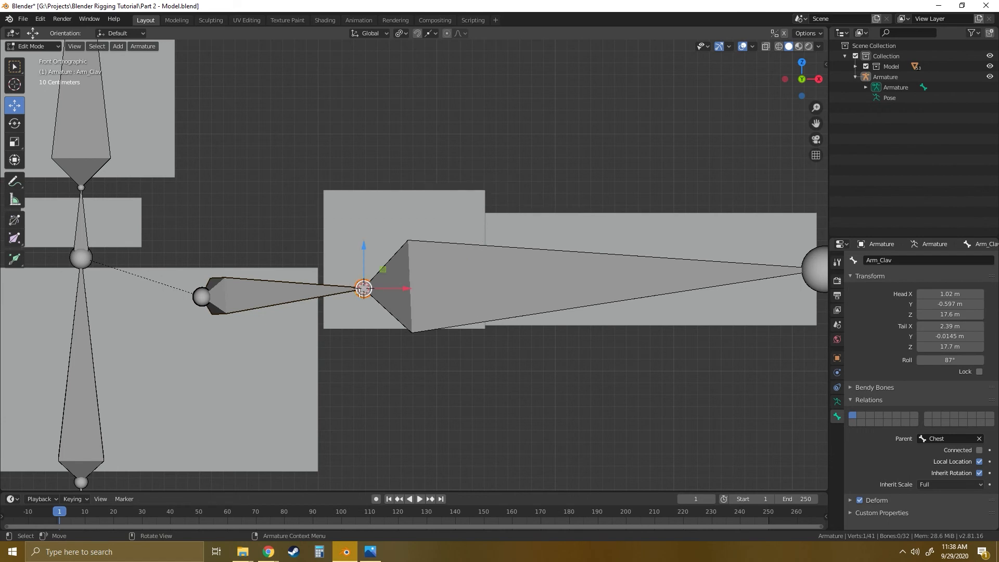
# - Switch the armature from Edit Mode to Object Mode
pyautogui.keyDown('shift'); pyautogui.moveTo(441, 307); pyautogui.dragTo(328, 296, button='middle'); pyautogui.keyUp('shift')
pyautogui.scroll(-3, 336, 291)
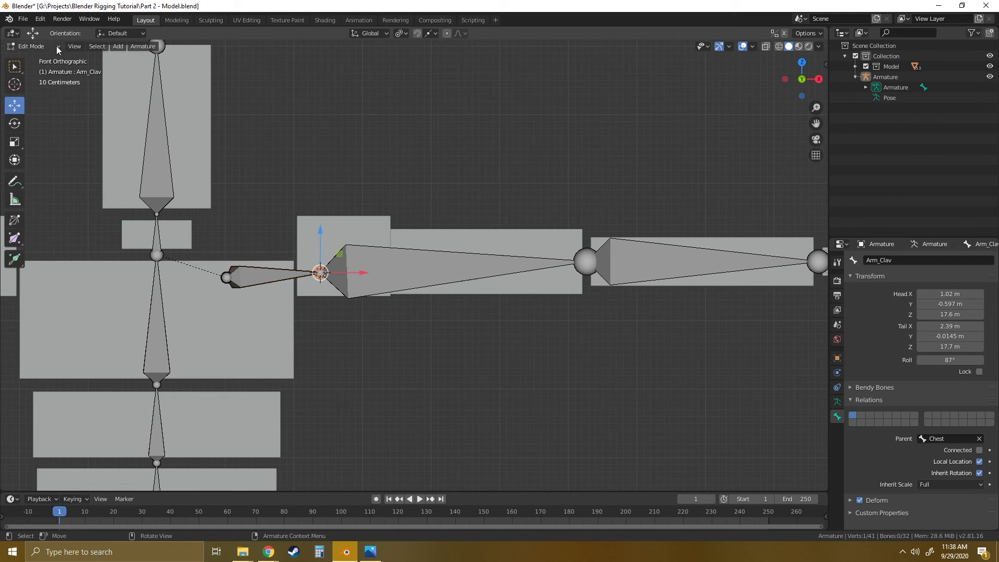
pyautogui.click(32, 47)
pyautogui.click(42, 62)
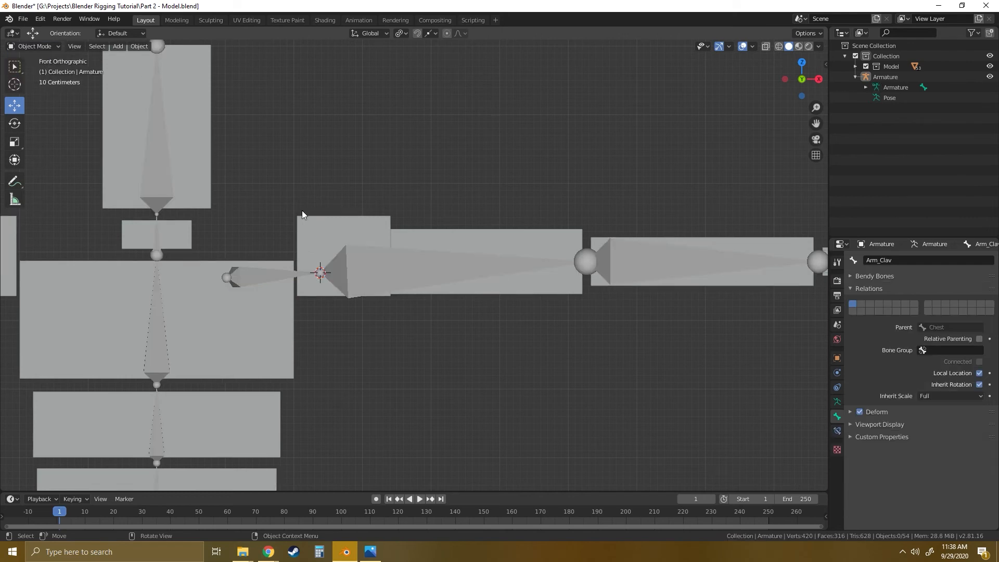
# - Examine the arm bones against the block character from several angles, ending in a close front view of the arm
pyautogui.keyDown('shift'); pyautogui.moveTo(340, 234); pyautogui.dragTo(286, 218, button='middle'); pyautogui.keyUp('shift')
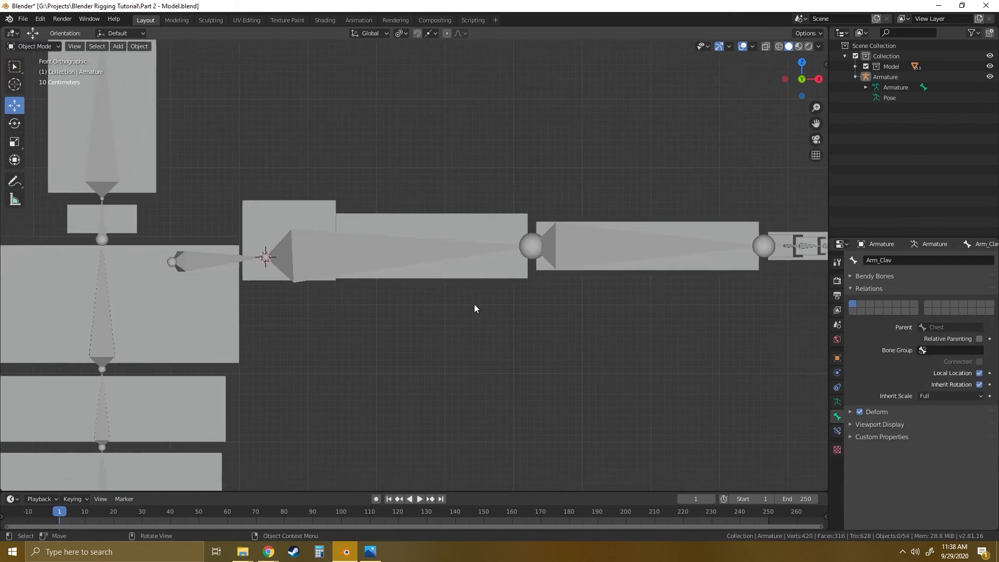
pyautogui.scroll(-2, 336, 263)
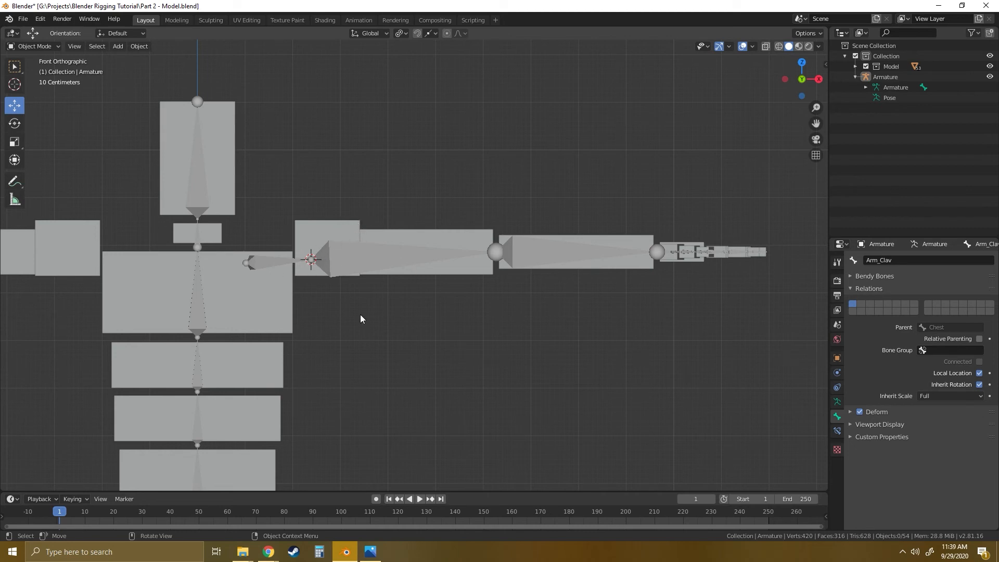
pyautogui.moveTo(361, 317); pyautogui.dragTo(332, 347, button='middle')
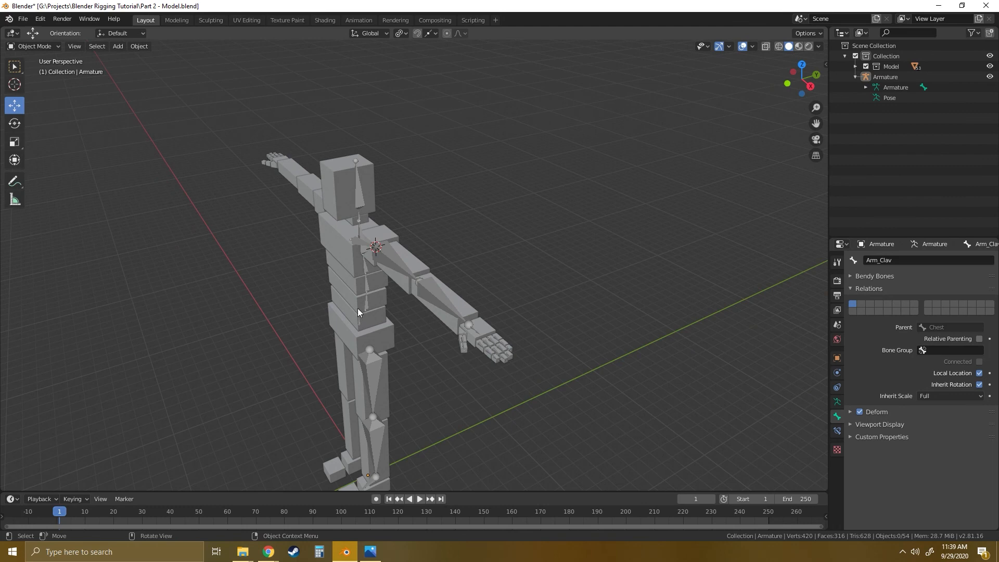
pyautogui.moveTo(358, 311); pyautogui.dragTo(458, 271, button='middle')
pyautogui.click(802, 79)
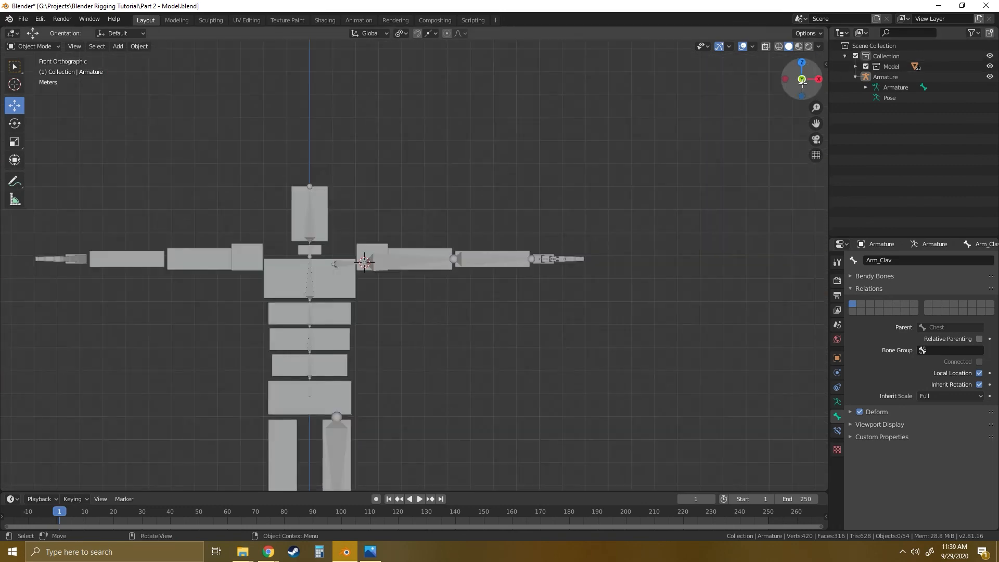
pyautogui.scroll(6, 417, 276)
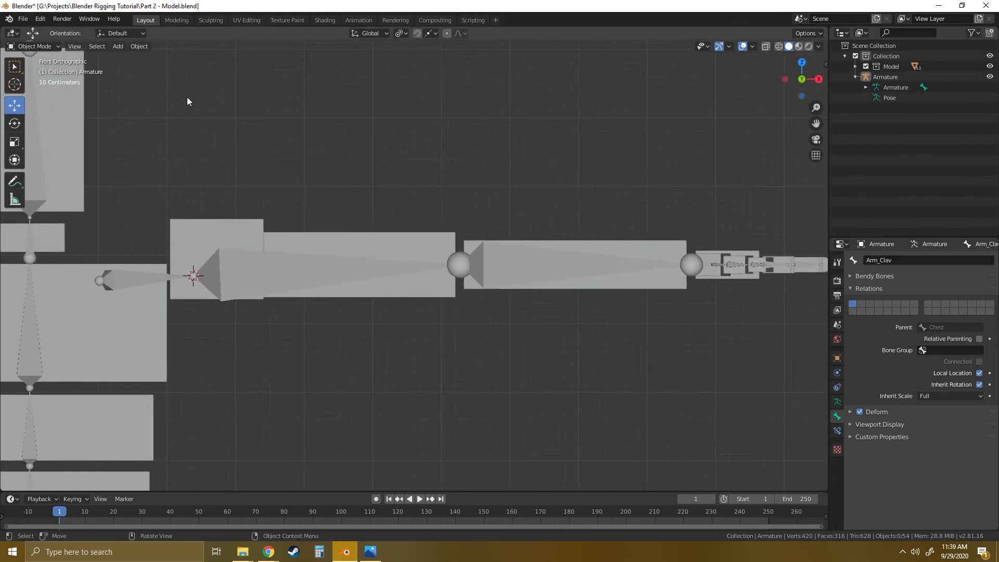
# - Select the shoulder, upper arm and forearm blocks of the arm and set the transform pivot point to 3D Cursor
pyautogui.click(231, 241)
pyautogui.keyDown('shift'); pyautogui.click(368, 250); pyautogui.keyUp('shift')
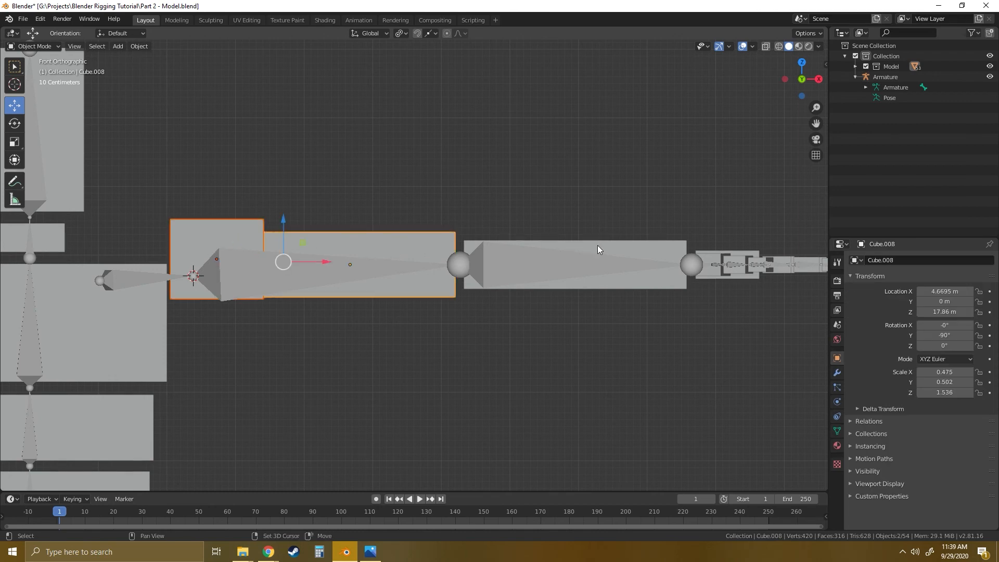
pyautogui.keyDown('shift'); pyautogui.click(598, 250); pyautogui.keyUp('shift')
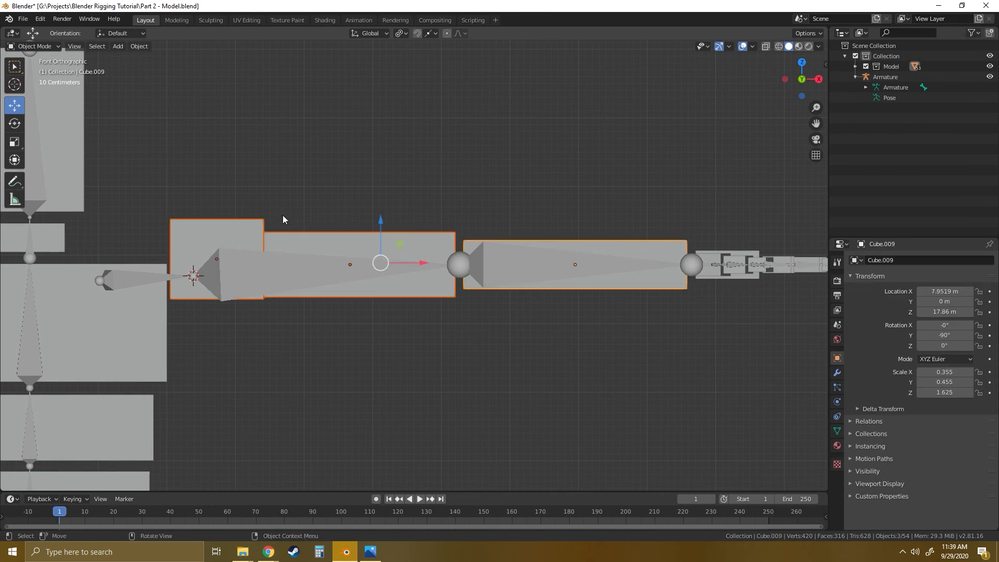
pyautogui.keyDown('shift'); pyautogui.moveTo(257, 229); pyautogui.dragTo(341, 229, button='middle'); pyautogui.keyUp('shift')
pyautogui.scroll(1, 342, 242)
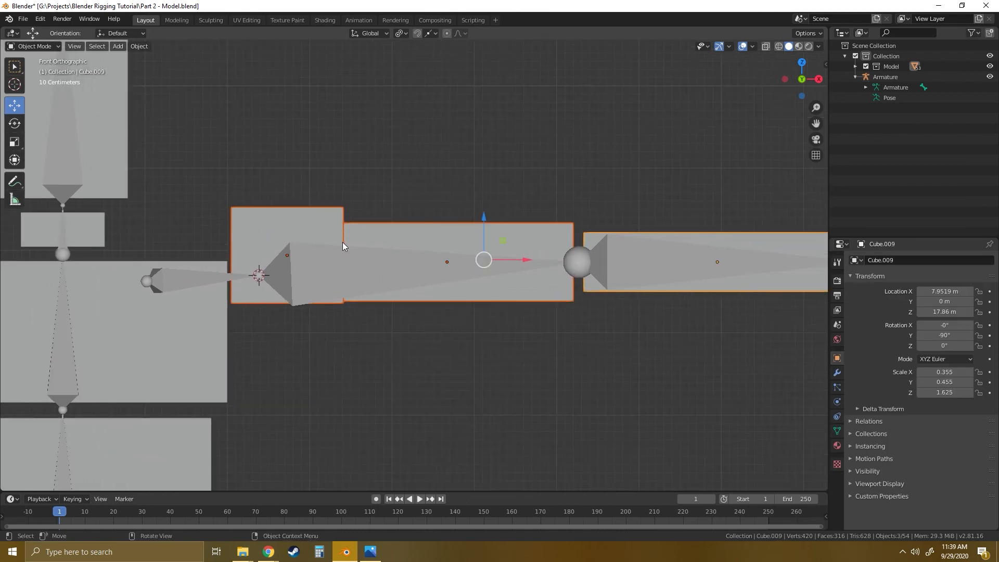
pyautogui.scroll(-1, 344, 241)
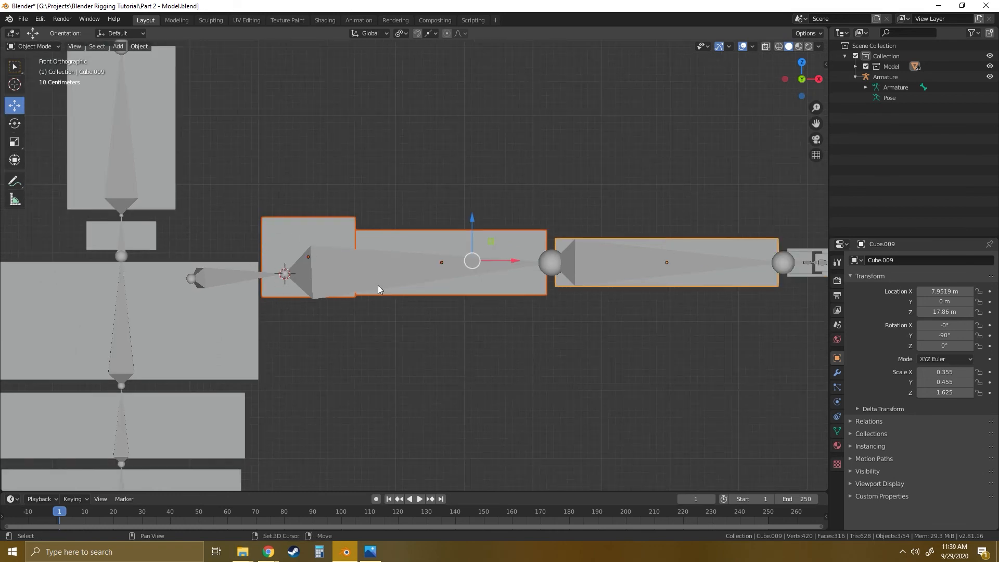
pyautogui.keyDown('shift'); pyautogui.moveTo(378, 289); pyautogui.dragTo(397, 246, button='middle'); pyautogui.keyUp('shift')
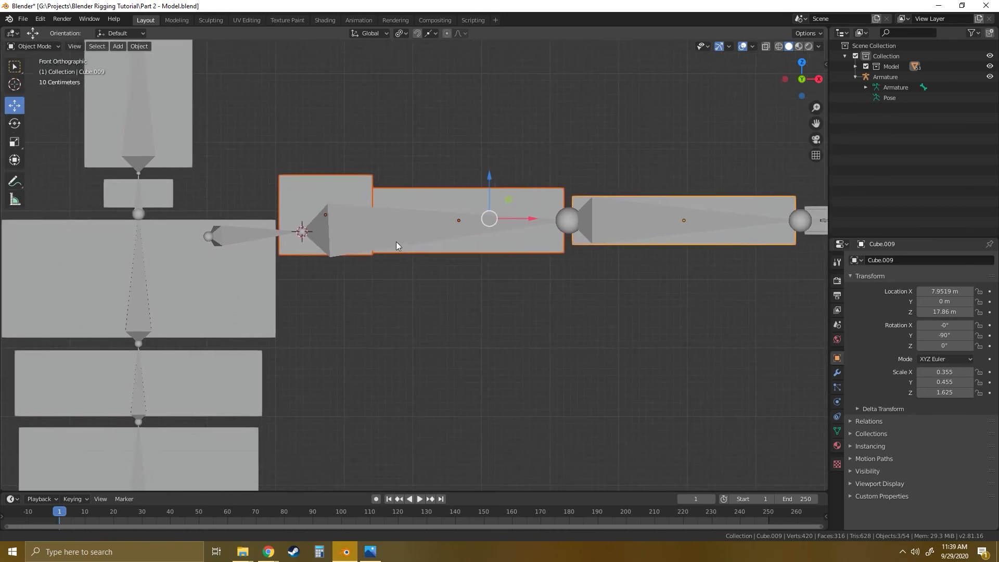
pyautogui.click(406, 33)
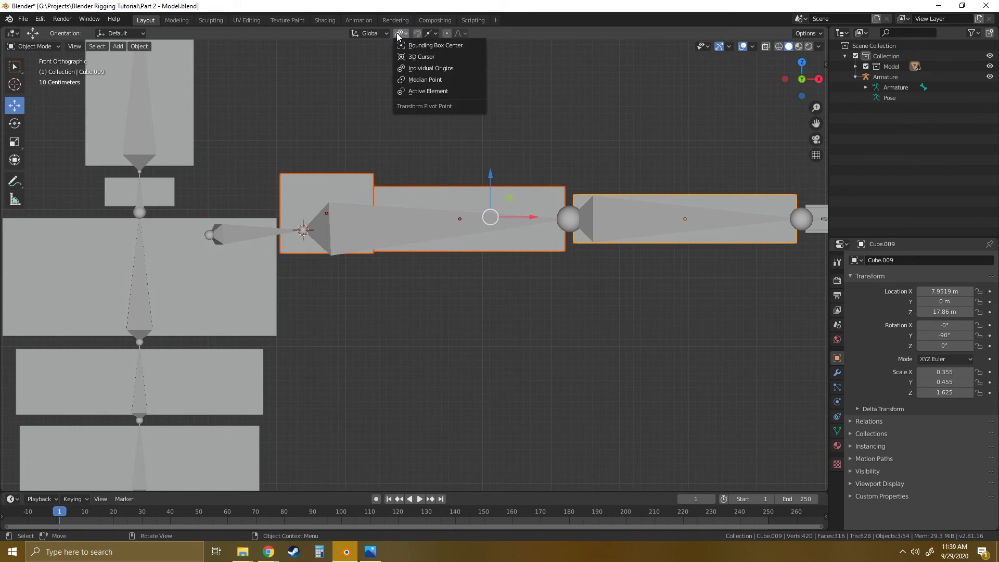
pyautogui.click(419, 56)
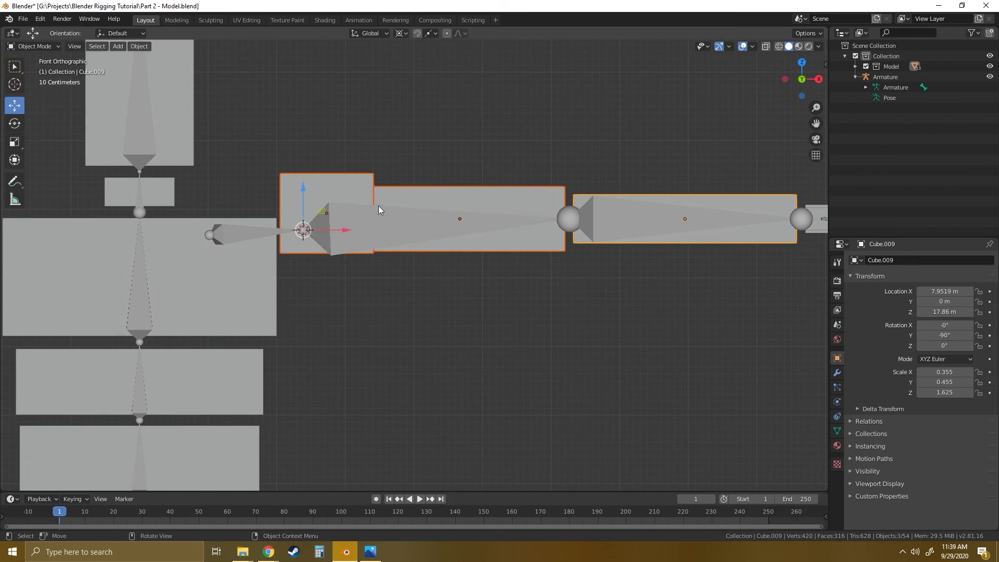
# - Try rotating the selected arm blocks 90 degrees down to the character's side around the 3D cursor at the shoulder joint
pyautogui.hotkey('shift', 'space')
pyautogui.click(338, 217)
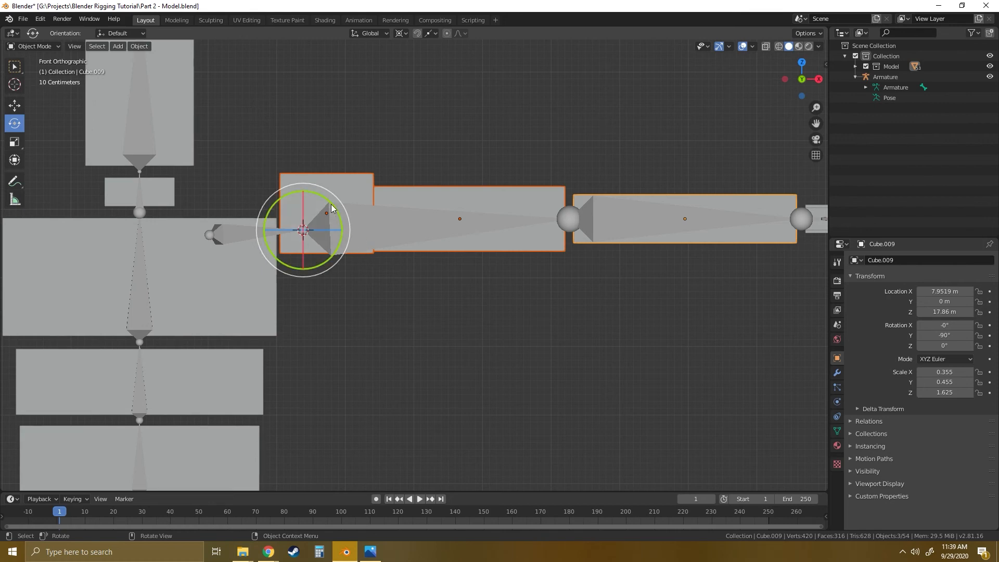
pyautogui.moveTo(332, 208); pyautogui.dragTo(325, 255)
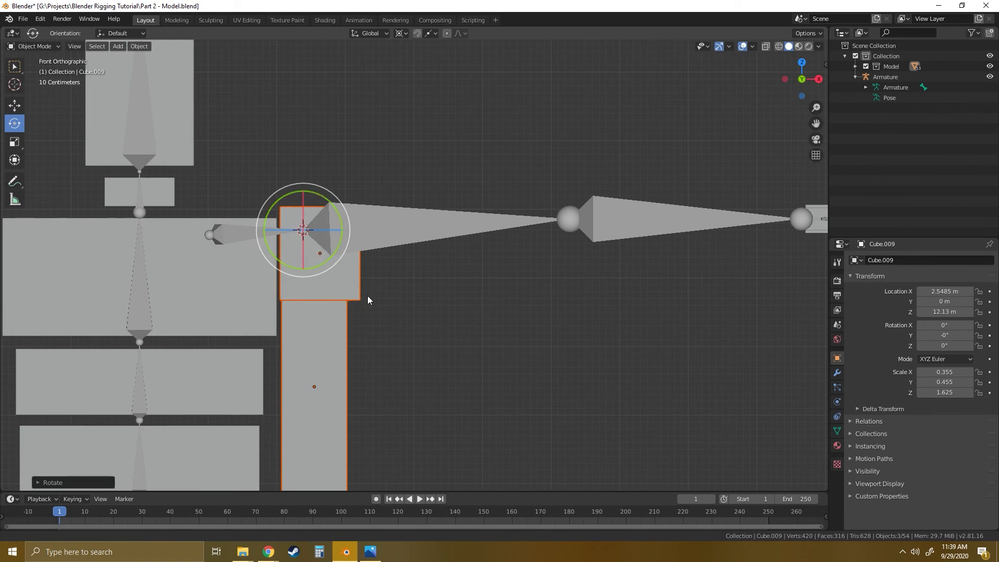
pyautogui.keyDown('shift'); pyautogui.moveTo(368, 300); pyautogui.dragTo(429, 265, button='middle'); pyautogui.keyUp('shift')
pyautogui.scroll(-2, 397, 218)
pyautogui.scroll(4, 393, 320)
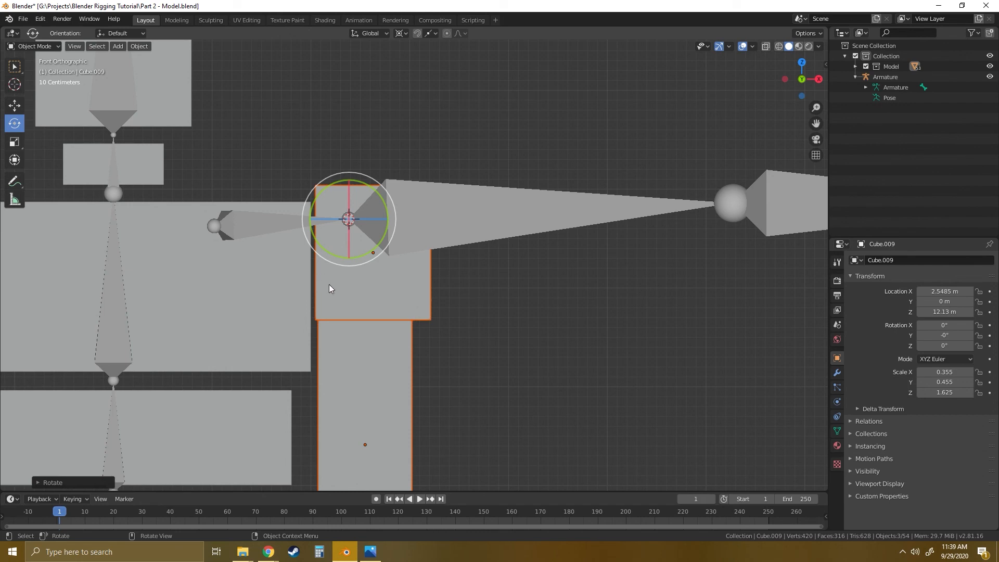
pyautogui.hotkey('ctrl', 'z')
# - Move the 3D cursor off the shoulder joint, slightly below it and toward the chest
pyautogui.scroll(2, 377, 233)
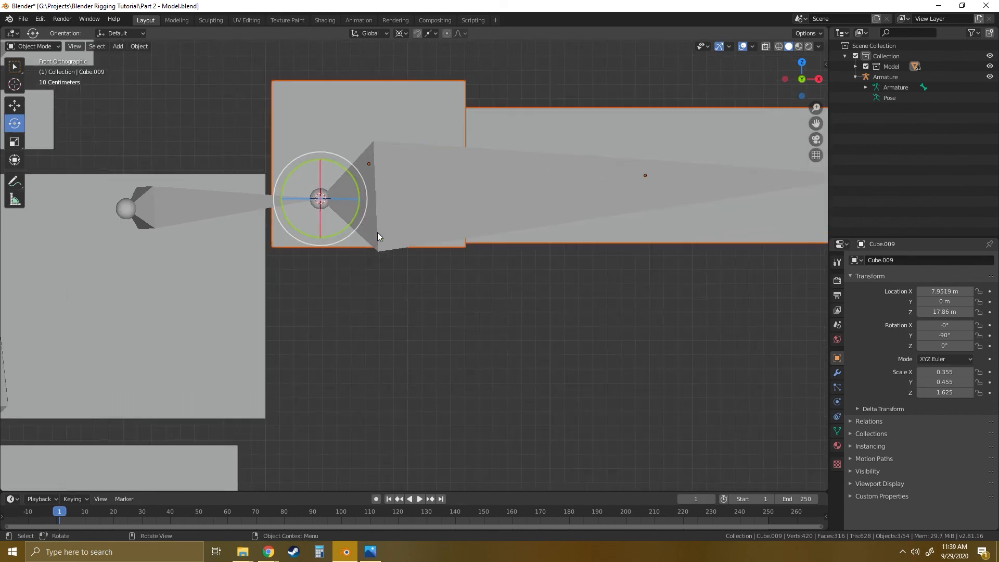
pyautogui.keyDown('shift'); pyautogui.moveTo(365, 223); pyautogui.dragTo(411, 325, button='middle'); pyautogui.keyUp('shift')
pyautogui.scroll(2, 406, 323)
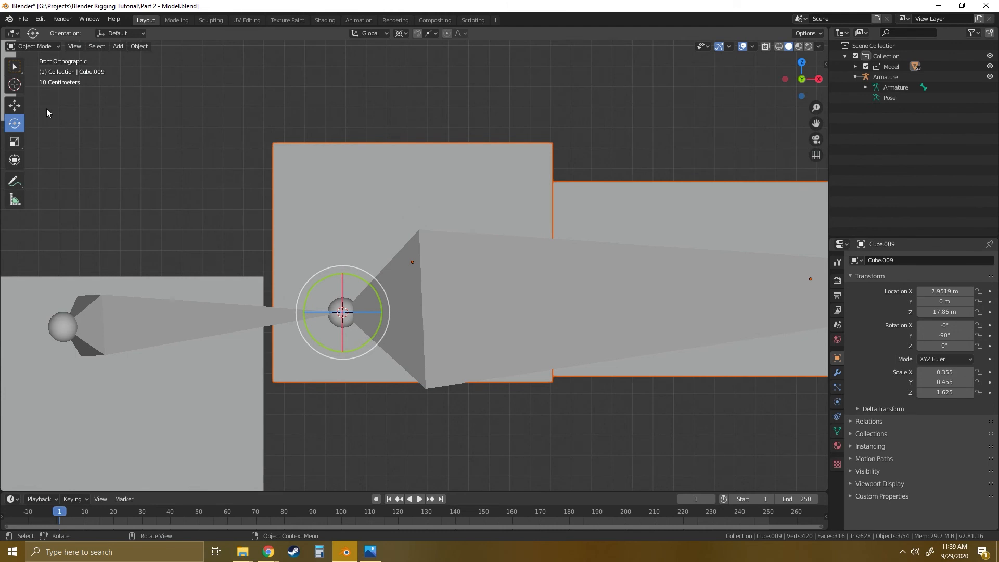
pyautogui.click(14, 85)
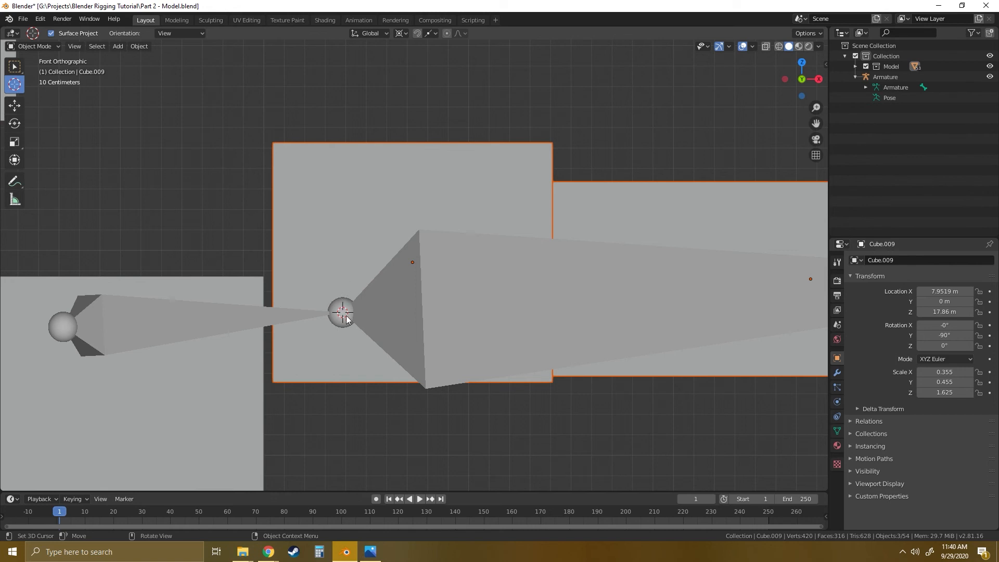
pyautogui.moveTo(342, 328); pyautogui.dragTo(319, 334)
# - Test the new pivot by rotating the arm blocks 90 degrees down, then undo the rotation
pyautogui.scroll(-3, 390, 283)
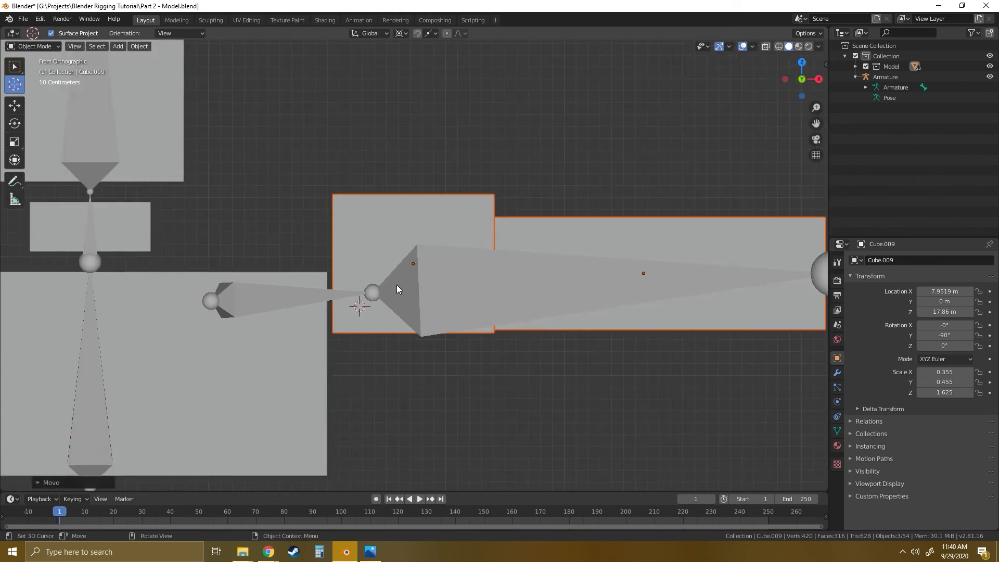
pyautogui.hotkey('shift', 'space')
pyautogui.click(367, 297)
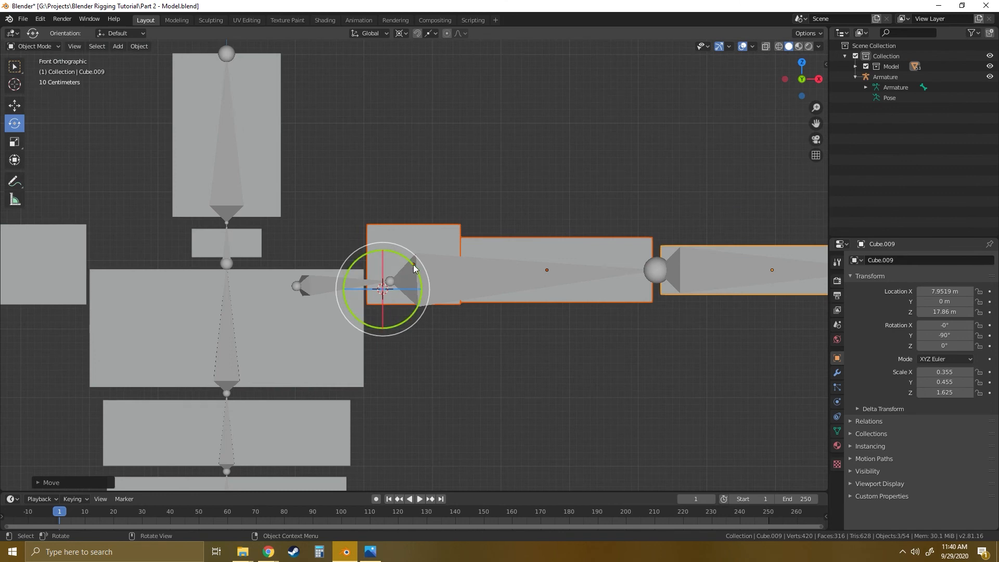
pyautogui.moveTo(401, 323)
pyautogui.mouseDown()
pyautogui.moveTo(412, 292)
pyautogui.moveTo(403, 313)
pyautogui.moveTo(396, 308)
pyautogui.mouseUp()
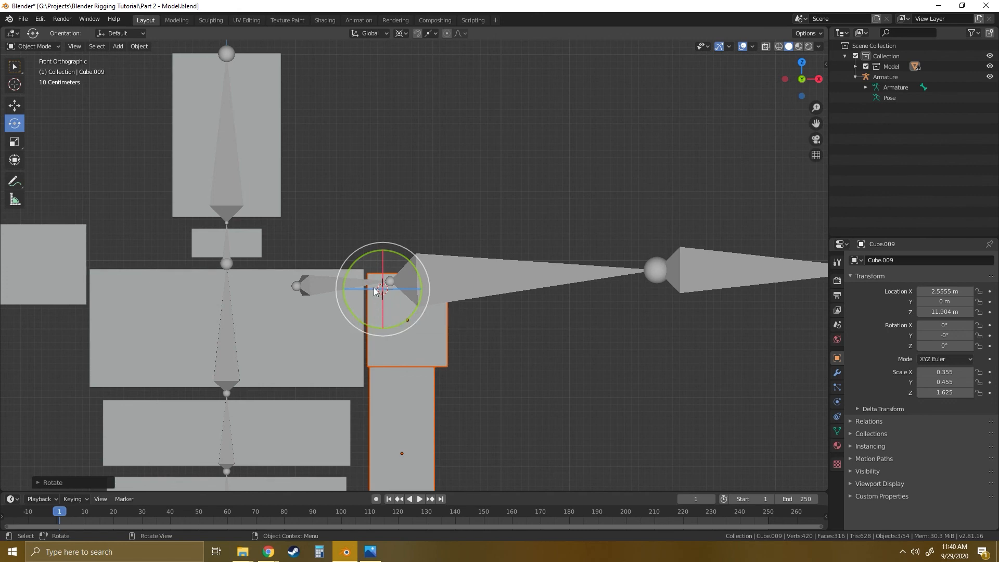
pyautogui.hotkey('ctrl', 'z')
# - Lower the 3D cursor a little further and shift it slightly outward beneath the shoulder joint
pyautogui.scroll(5, 386, 312)
pyautogui.scroll(2, 386, 323)
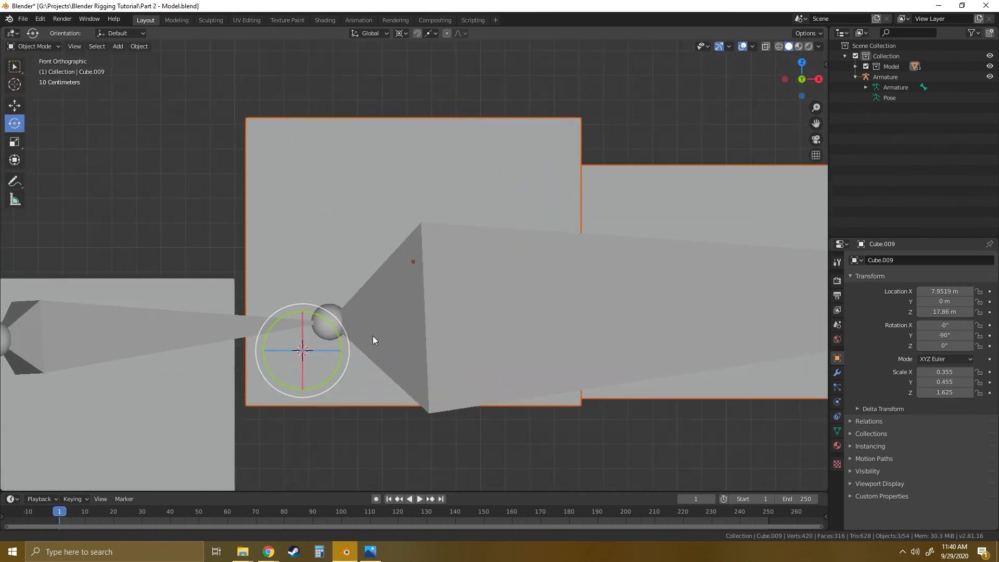
pyautogui.click(15, 84)
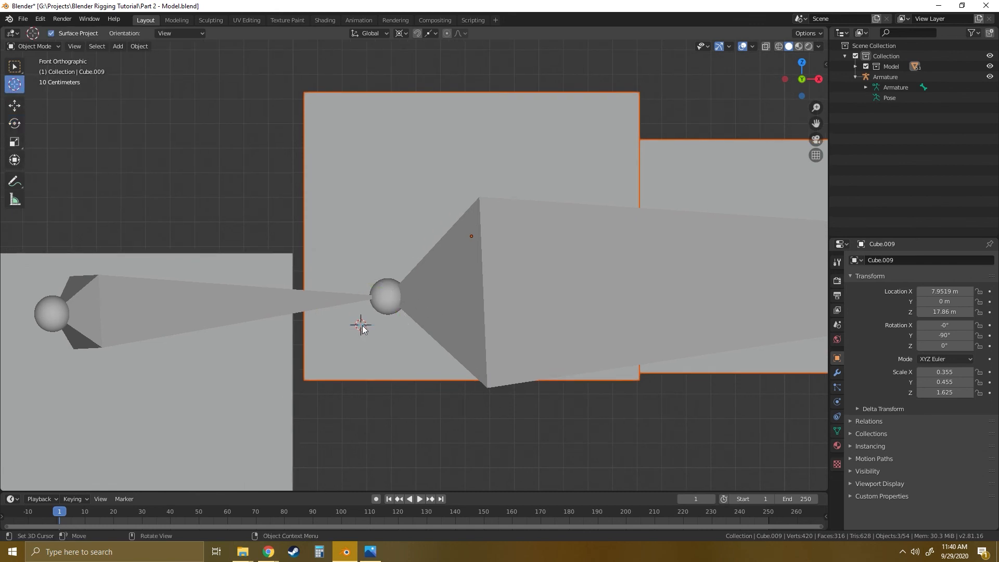
pyautogui.moveTo(362, 328); pyautogui.dragTo(367, 338)
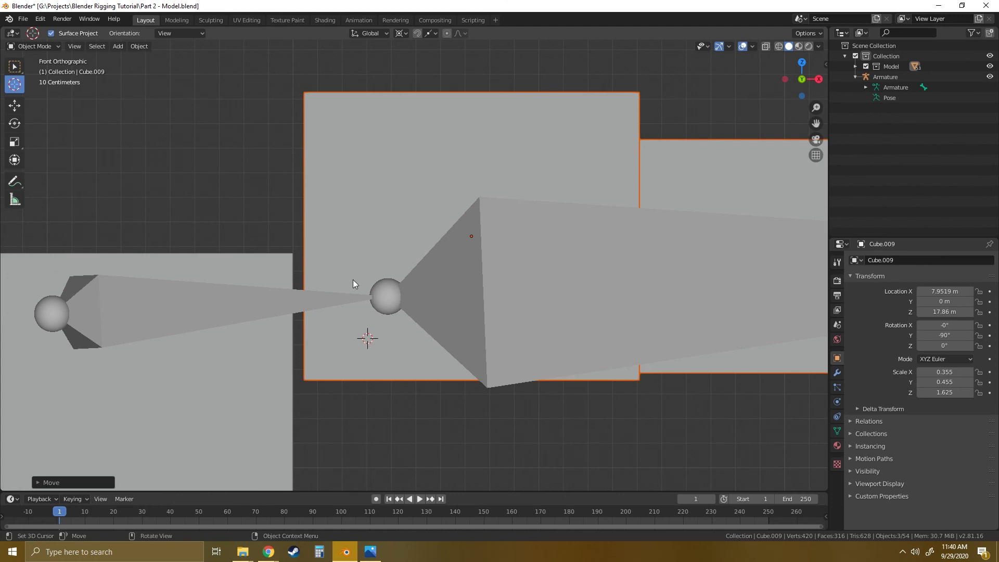
# - Rotate the arm blocks 90 degrees down around the lowered 3D cursor as a test and return them to horizontal
pyautogui.scroll(-5, 406, 292)
pyautogui.hotkey('shift', 'space')
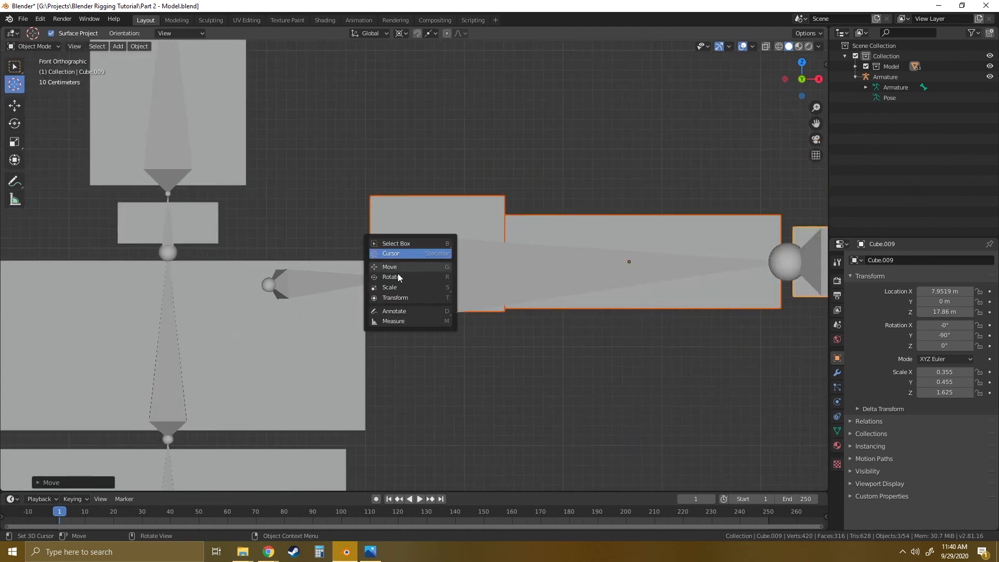
pyautogui.click(398, 275)
pyautogui.moveTo(423, 264); pyautogui.dragTo(420, 310)
pyautogui.scroll(-3, 445, 307)
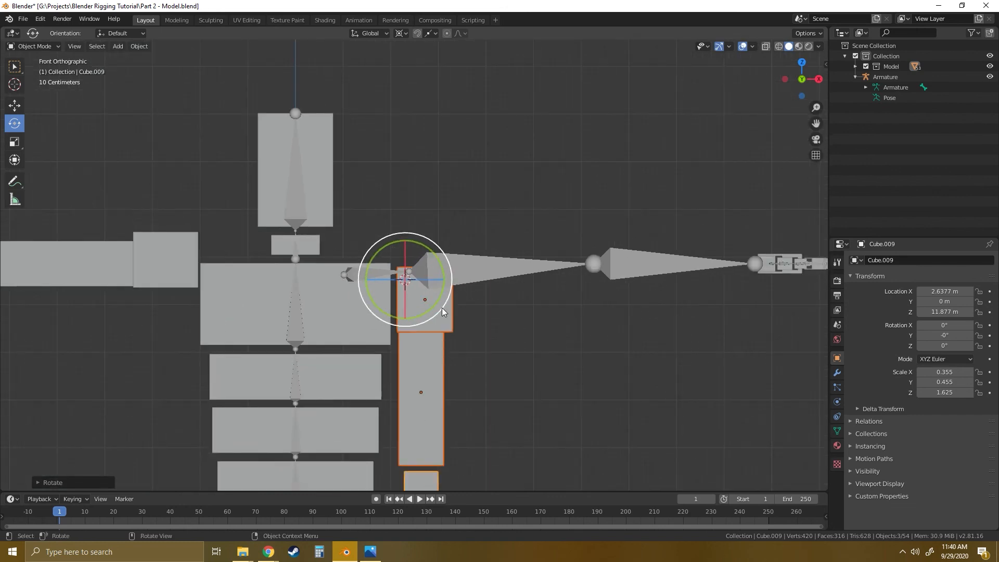
pyautogui.scroll(4, 441, 309)
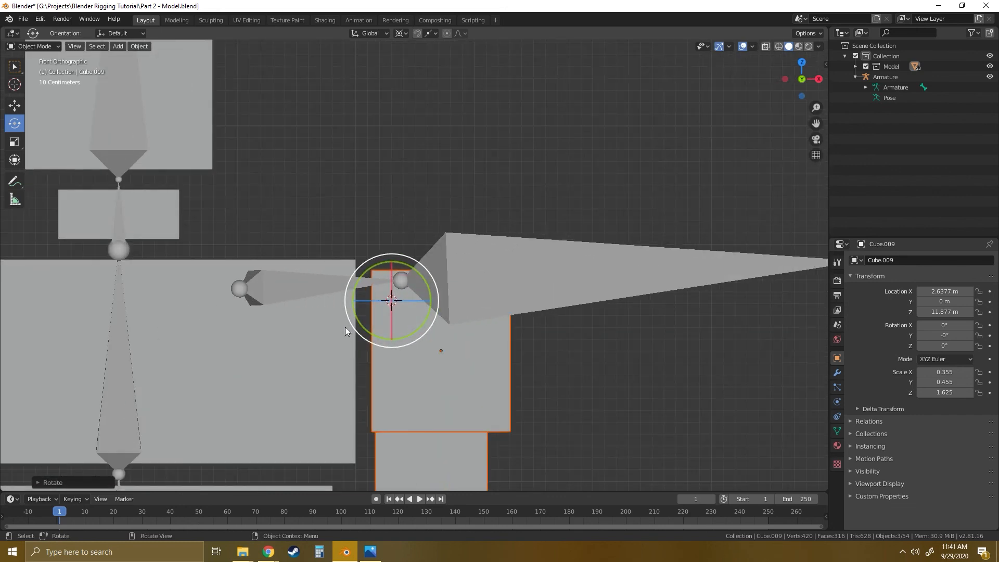
pyautogui.write('r-90')
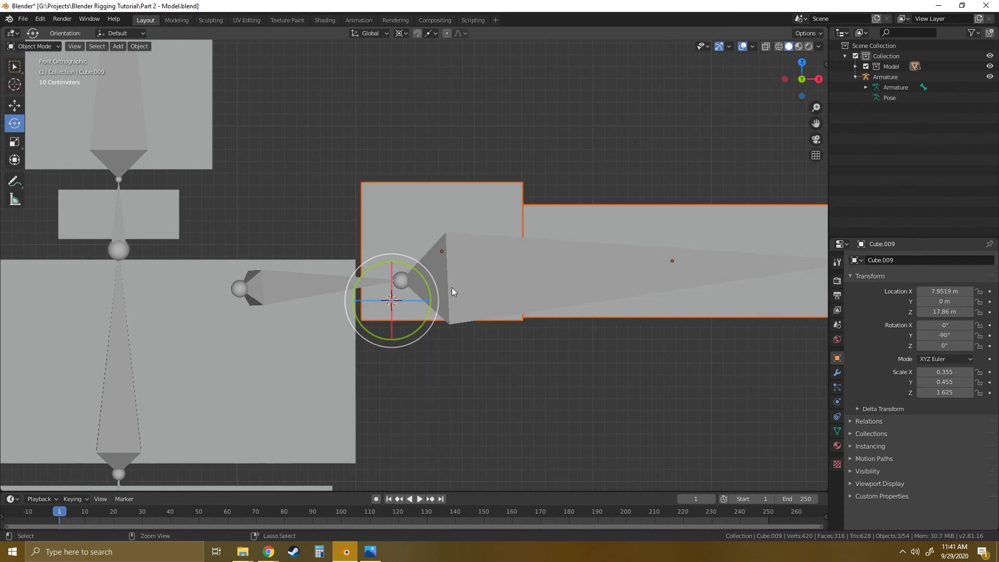
pyautogui.press('Return')
# - Nudge the 3D cursor slightly outward and up, closer to the underside of the shoulder joint
pyautogui.scroll(4, 433, 300)
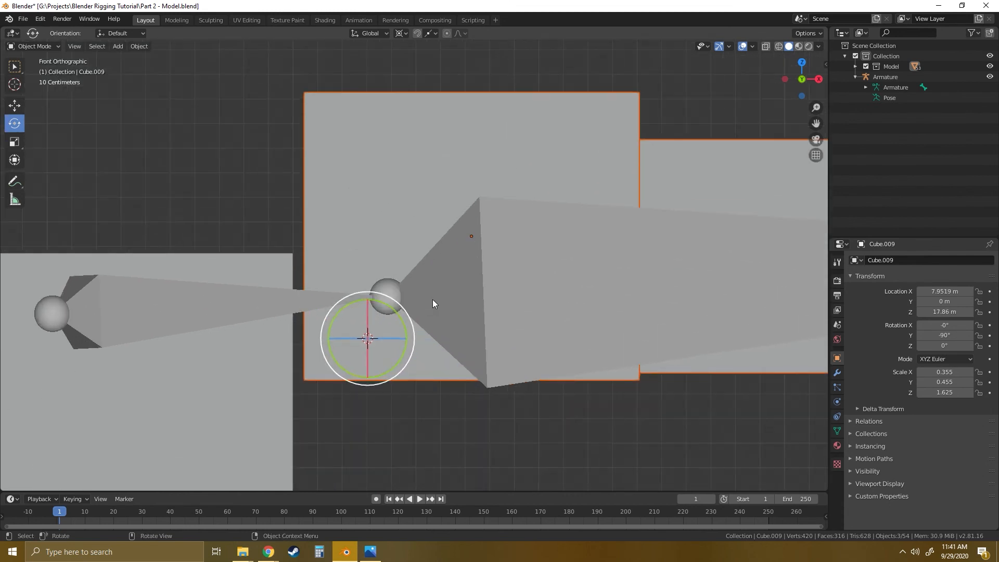
pyautogui.click(15, 84)
pyautogui.moveTo(367, 339); pyautogui.dragTo(377, 335)
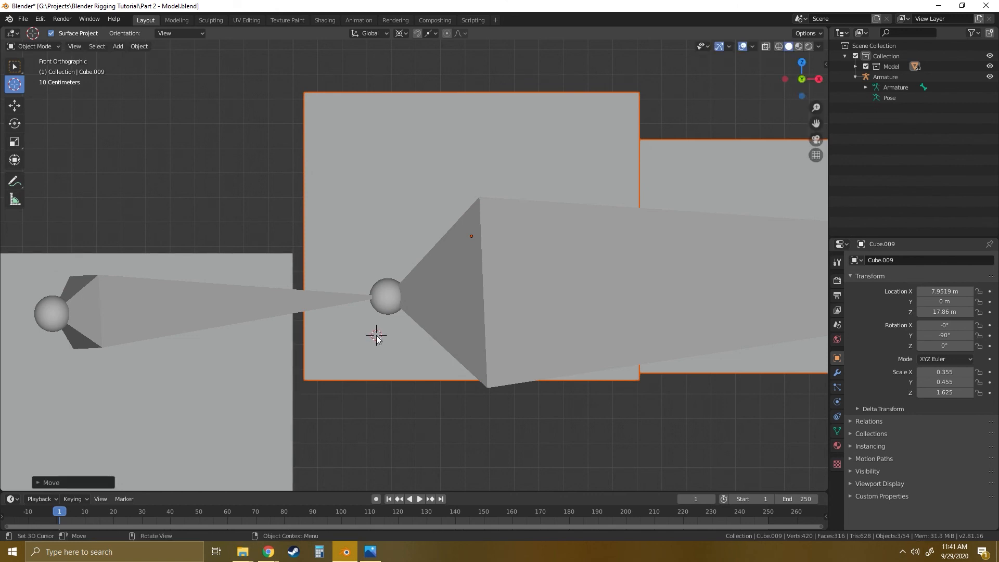
# - Check the shoulder gap by rotating the arm blocks 90 degrees down around the adjusted cursor, then undo the rotation
pyautogui.hotkey('shift', 'space')
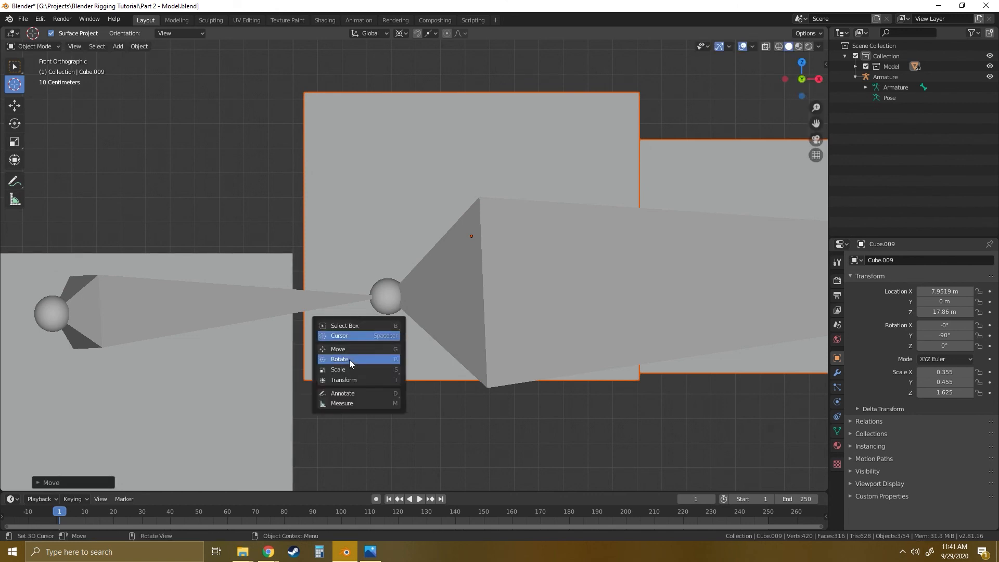
pyautogui.click(348, 361)
pyautogui.moveTo(409, 313); pyautogui.dragTo(399, 366)
pyautogui.scroll(-7, 424, 354)
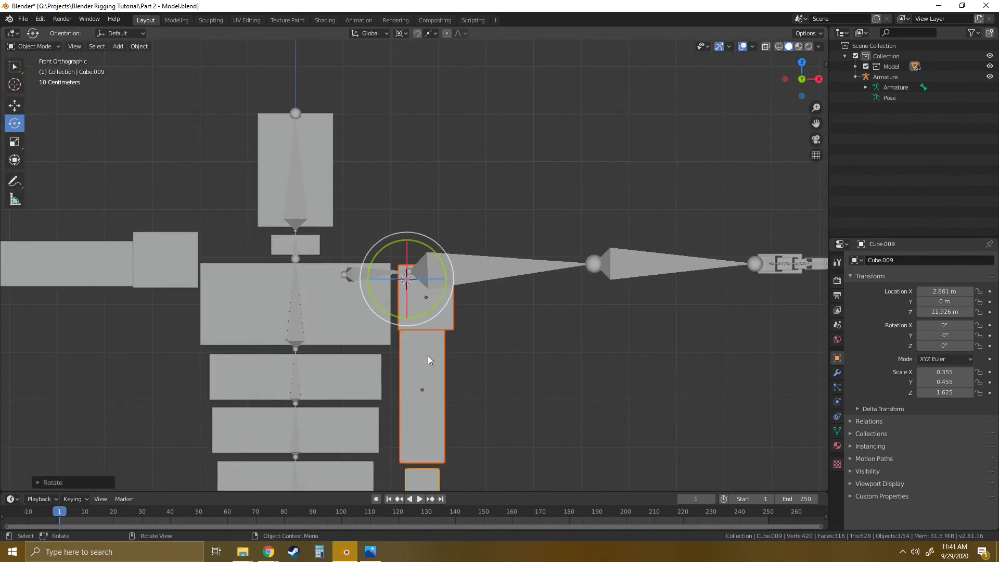
pyautogui.scroll(-1, 440, 353)
pyautogui.scroll(8, 439, 353)
pyautogui.scroll(5, 435, 353)
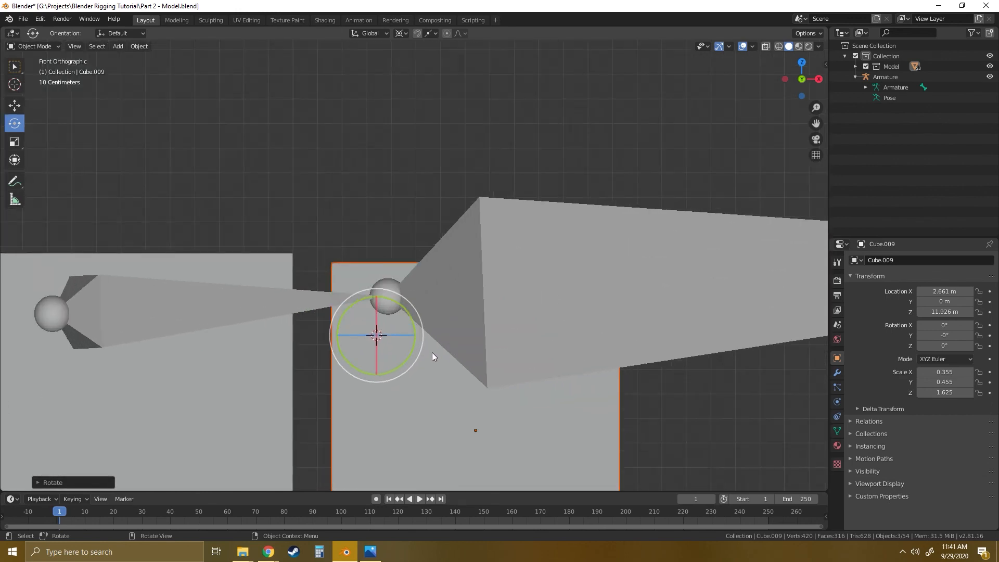
pyautogui.scroll(-8, 432, 353)
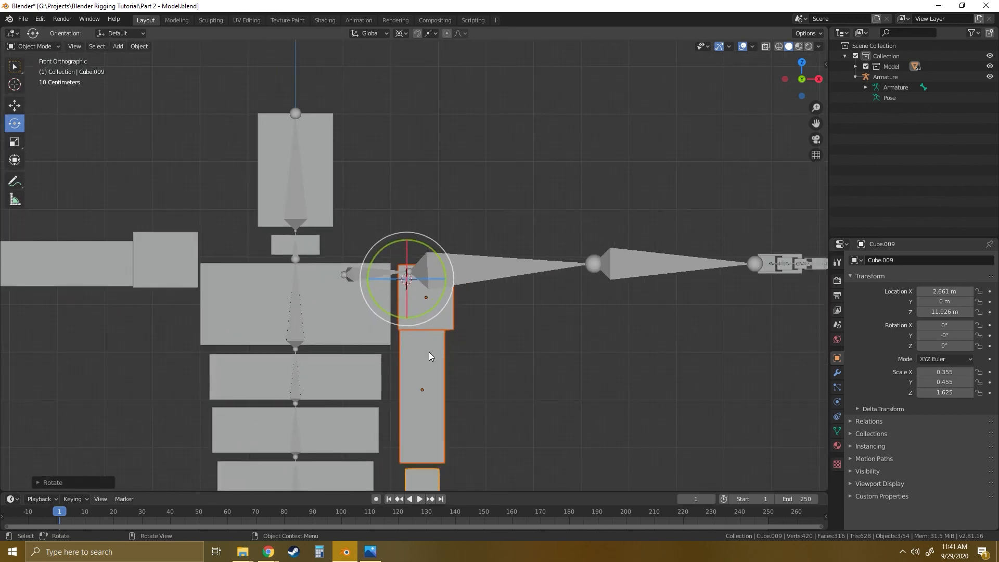
pyautogui.scroll(9, 430, 348)
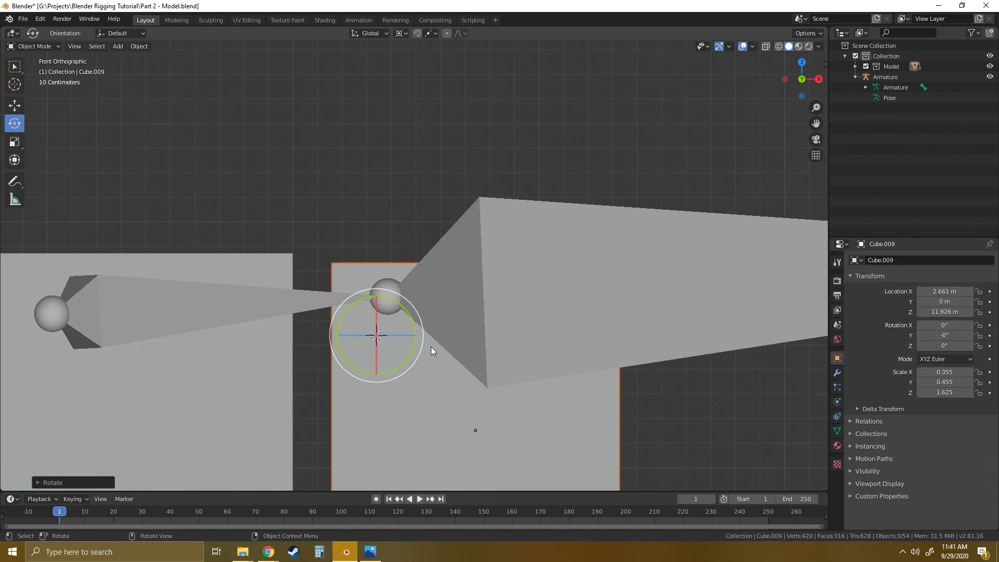
pyautogui.hotkey('ctrl', 'z')
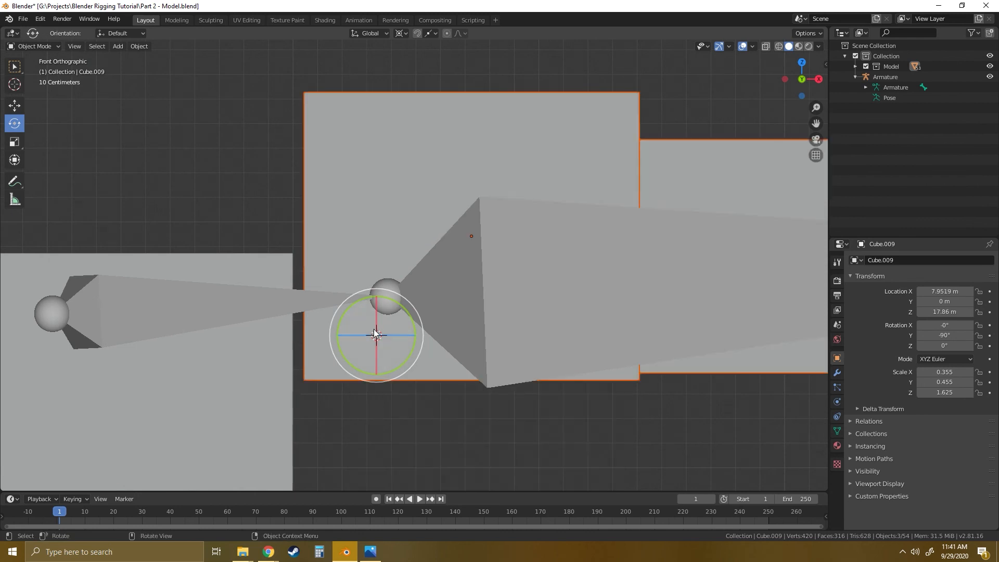
# - Deselect the arm blocks, select the armature and switch it to Edit Mode
pyautogui.click(277, 181)
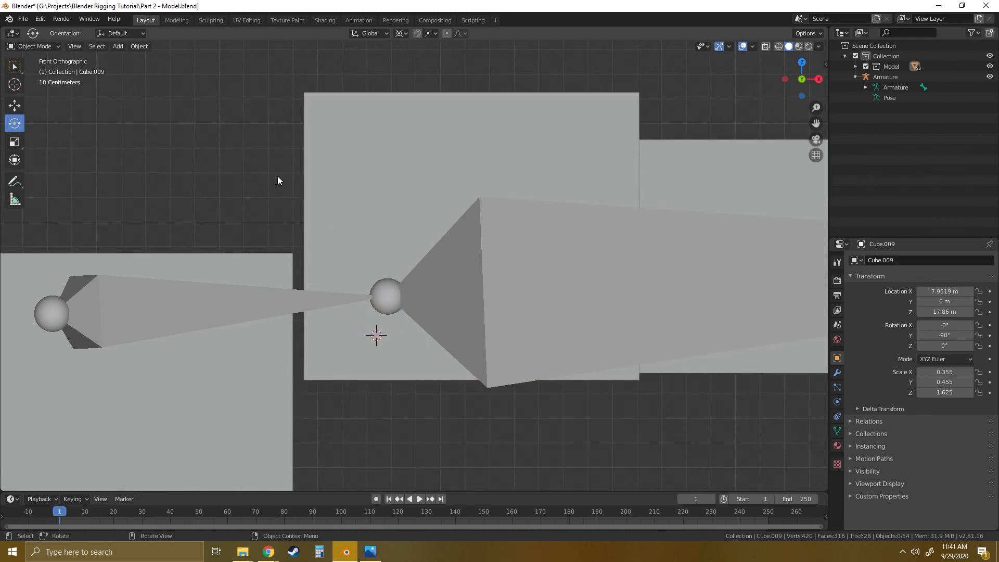
pyautogui.click(486, 266)
pyautogui.scroll(-6, 455, 257)
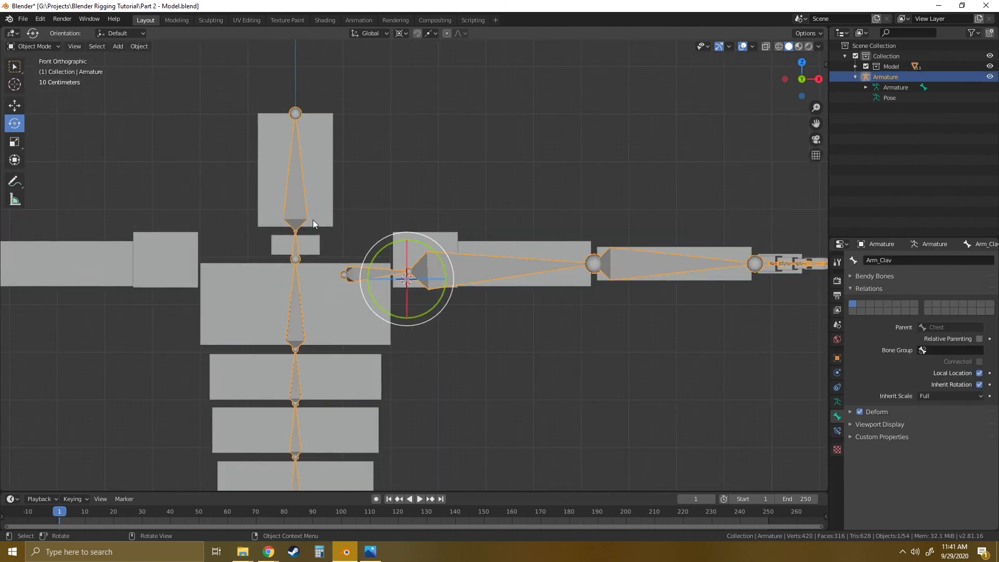
pyautogui.scroll(5, 422, 261)
pyautogui.scroll(2, 433, 253)
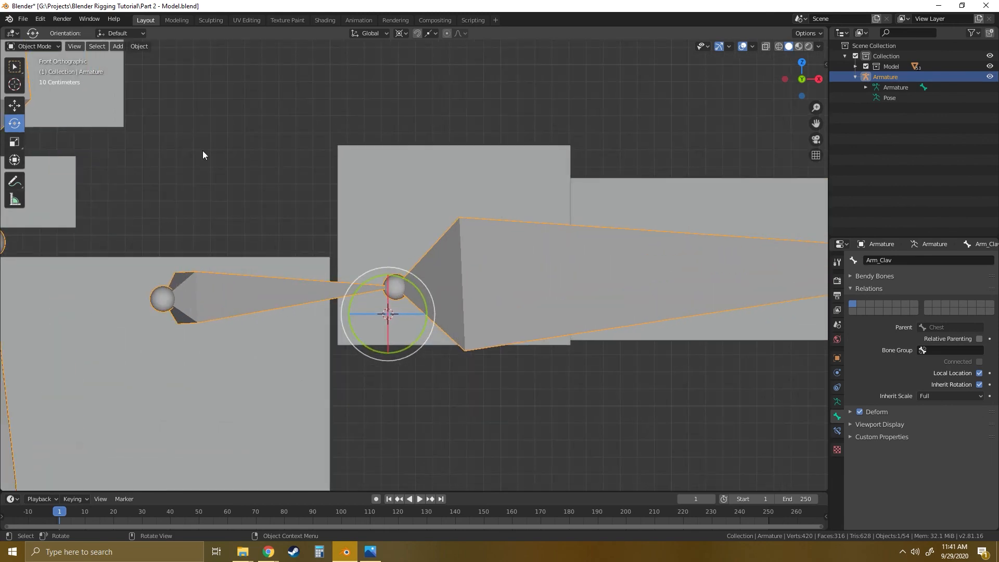
pyautogui.click(42, 46)
pyautogui.click(33, 70)
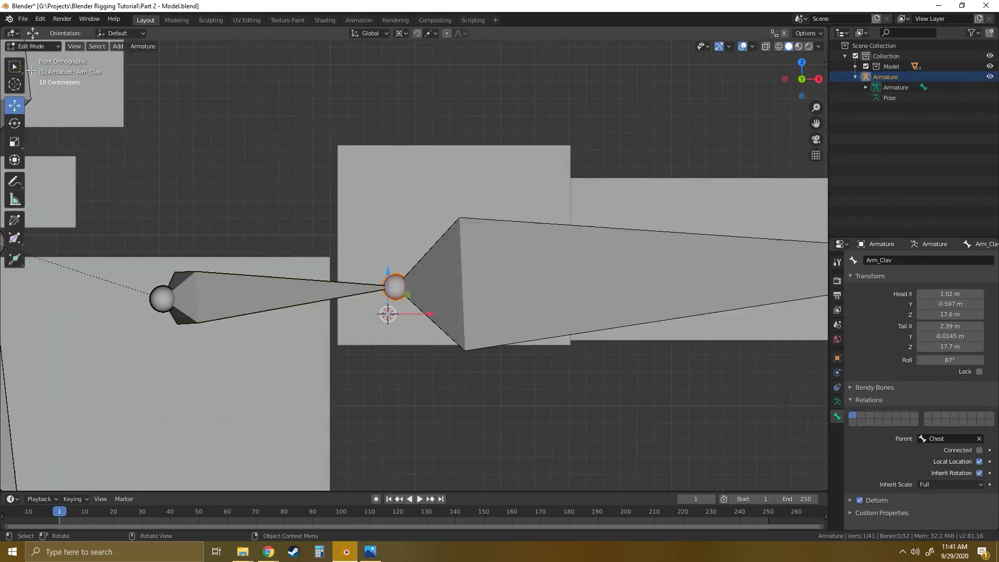
# - Set the transform pivot point to Median Point for editing the armature's shoulder joint
pyautogui.click(405, 33)
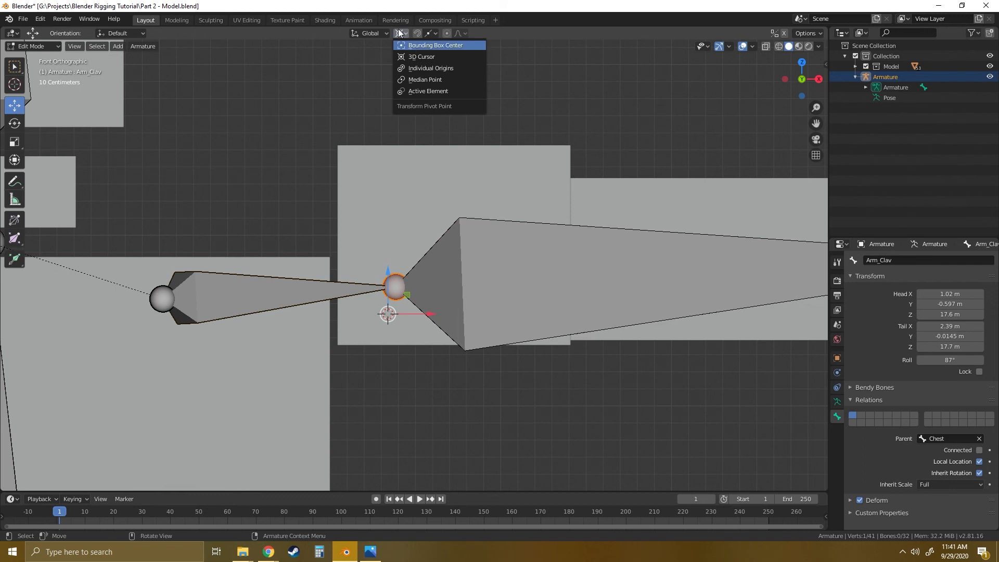
pyautogui.click(419, 80)
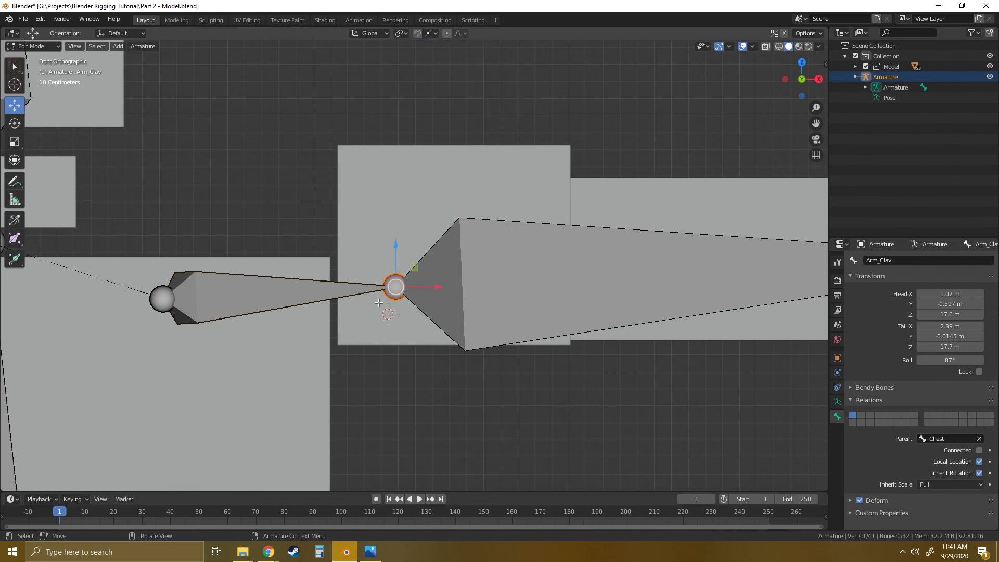
pyautogui.scroll(3, 378, 303)
pyautogui.keyDown('shift'); pyautogui.moveTo(414, 344); pyautogui.dragTo(451, 304, button='middle'); pyautogui.keyUp('shift')
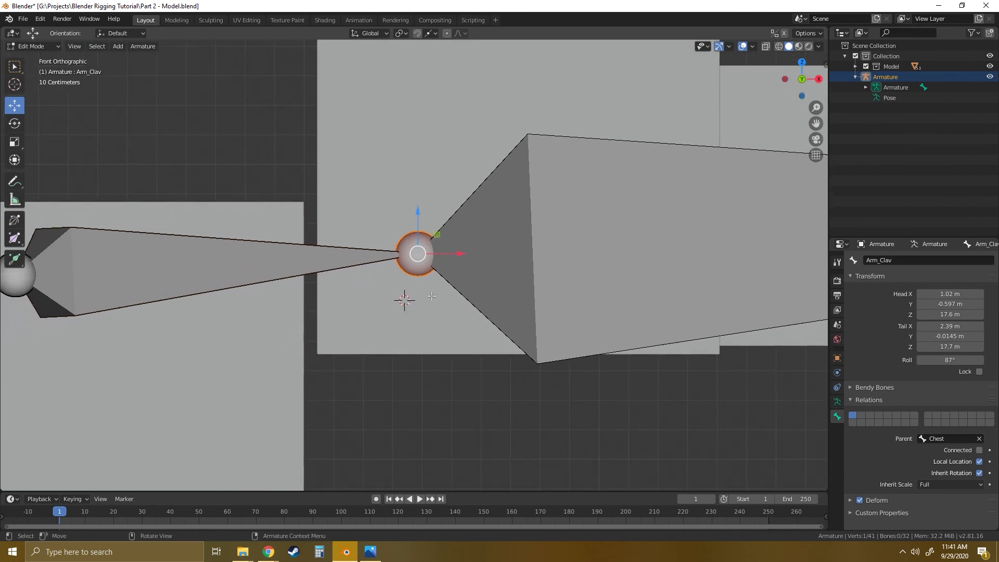
# - In front view, move the joint between the Arm_Clav and bicep bones onto the 3D cursor without changing its depth
pyautogui.hotkey('shift', 's')
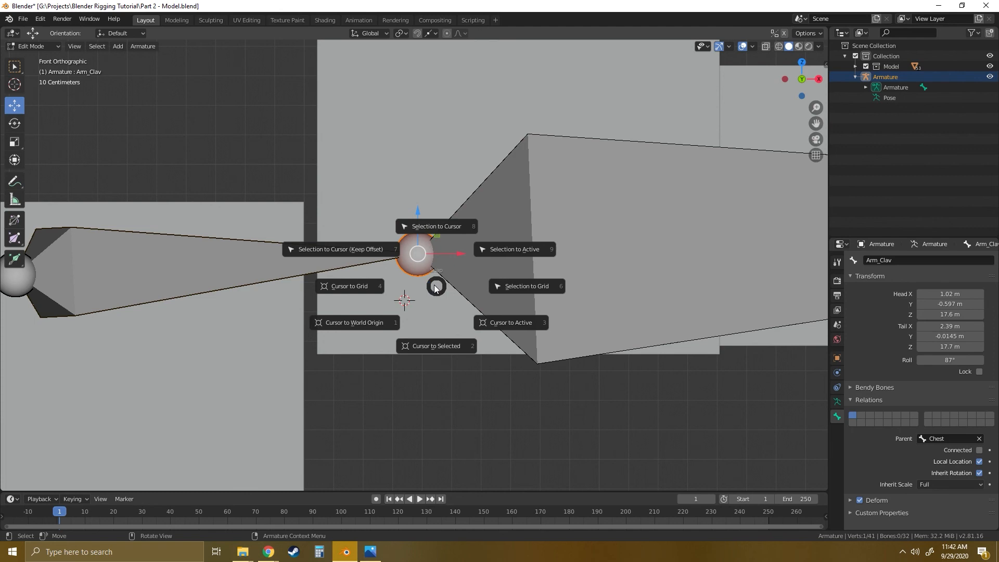
pyautogui.press('Escape')
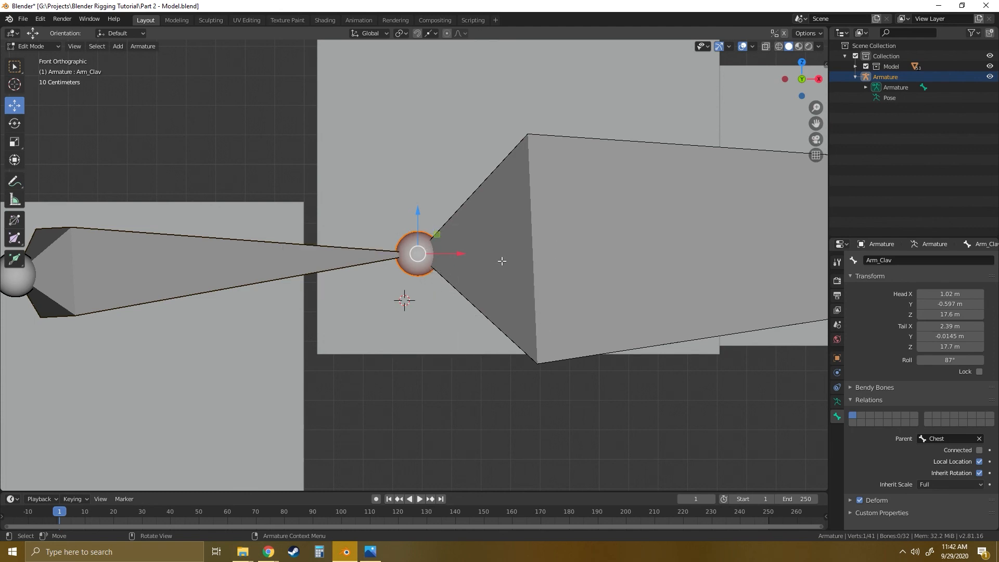
pyautogui.moveTo(501, 260); pyautogui.dragTo(385, 341, button='middle')
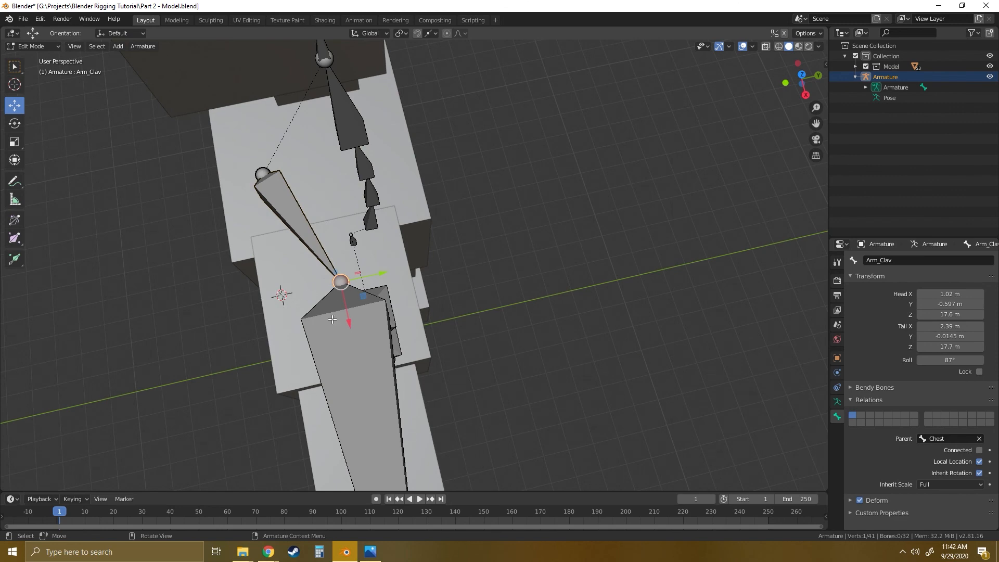
pyautogui.scroll(-3, 332, 319)
pyautogui.scroll(-1, 399, 311)
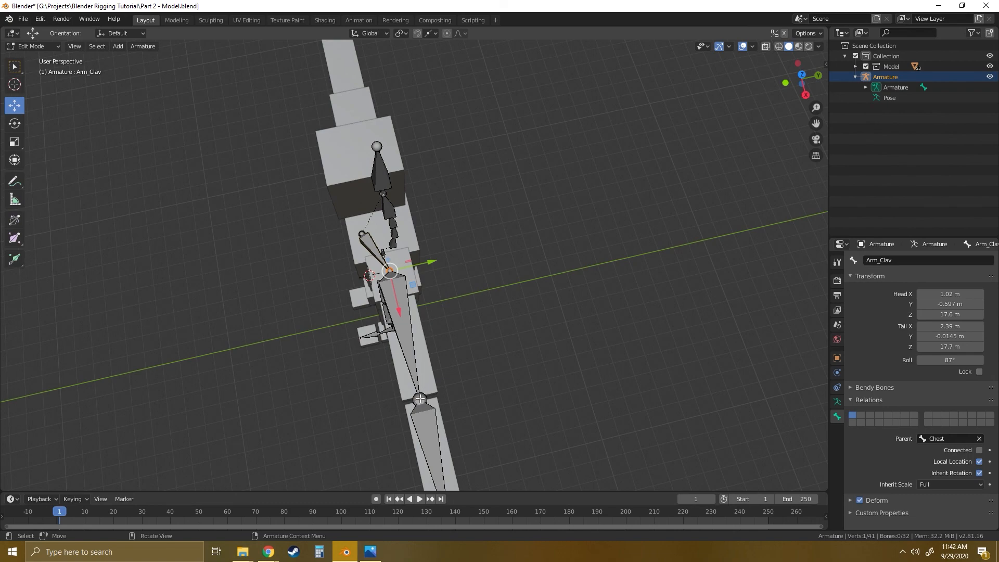
pyautogui.press('KP_1')
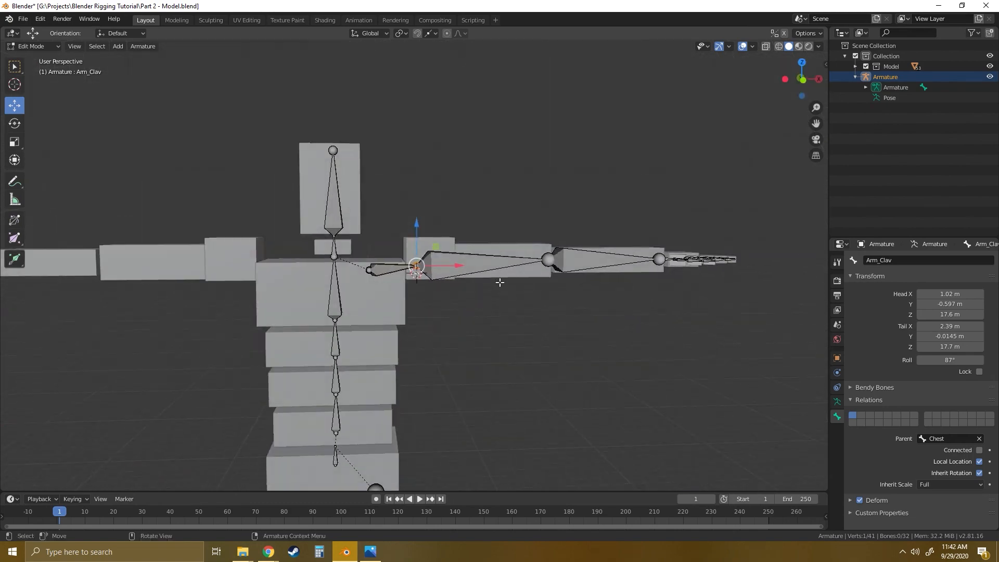
pyautogui.scroll(10, 440, 228)
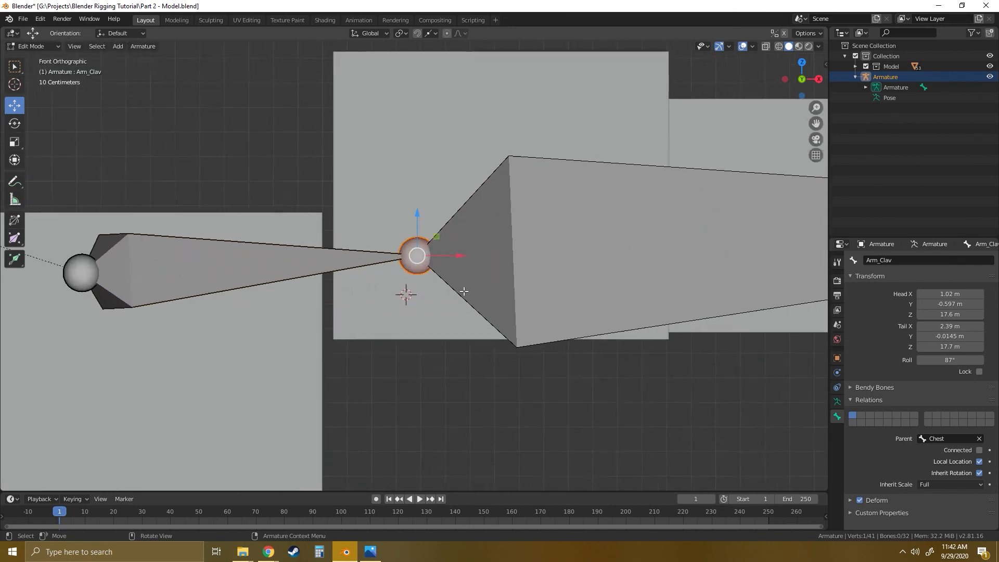
pyautogui.press('g')
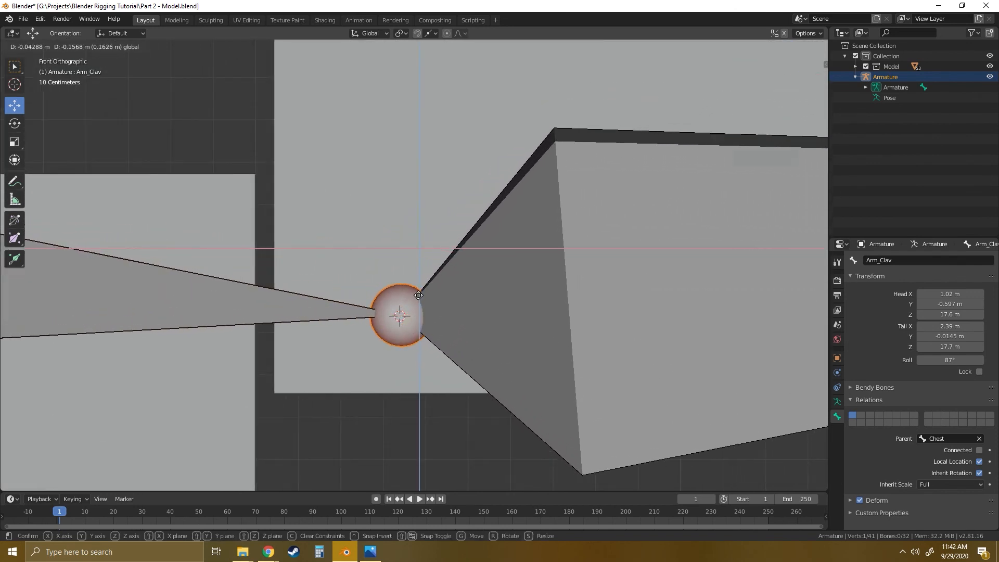
pyautogui.click(417, 296)
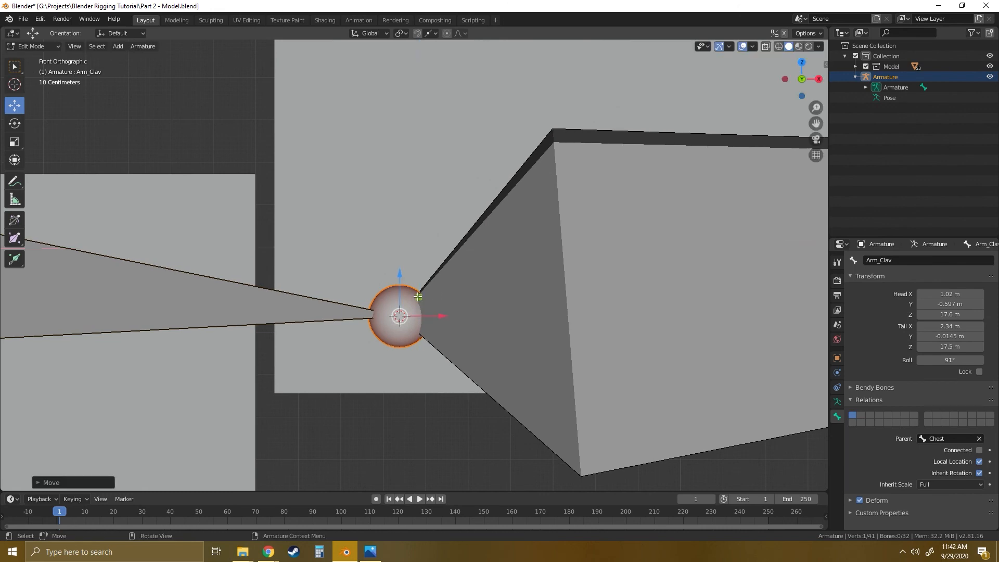
# - Clear the bone selection on the armature
pyautogui.scroll(-6, 492, 288)
pyautogui.scroll(-3, 492, 289)
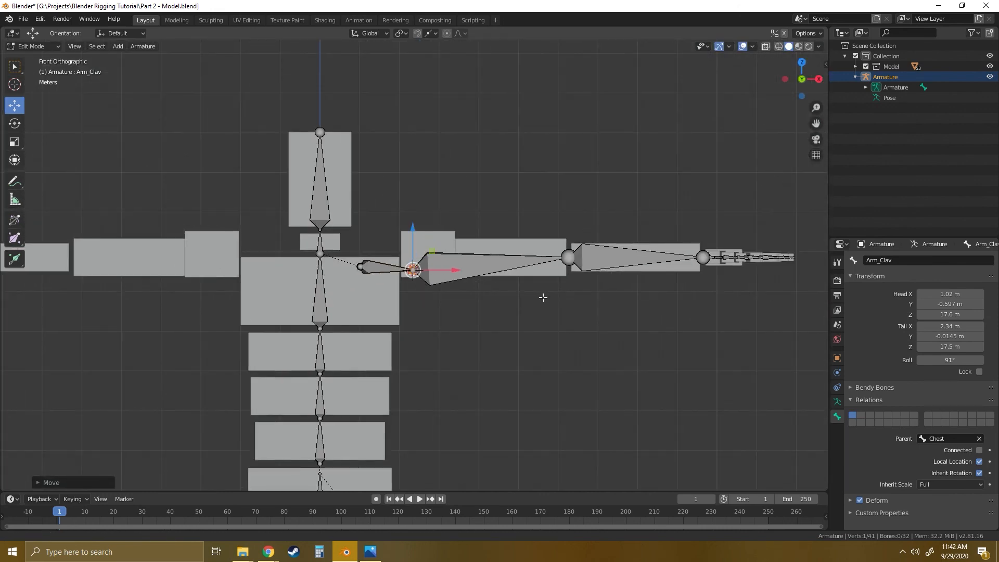
pyautogui.scroll(-1, 525, 289)
pyautogui.scroll(-5, 527, 285)
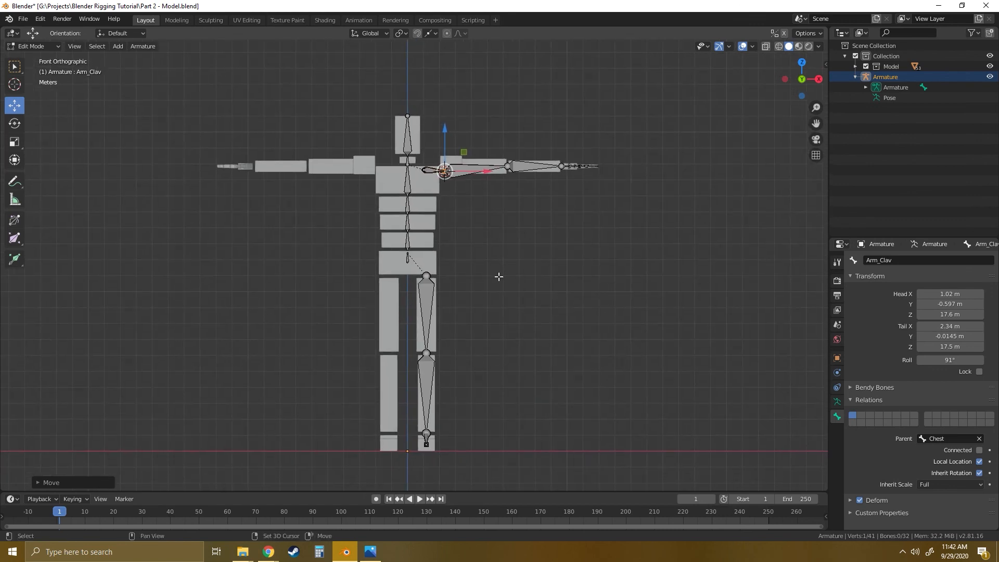
pyautogui.scroll(1, 505, 281)
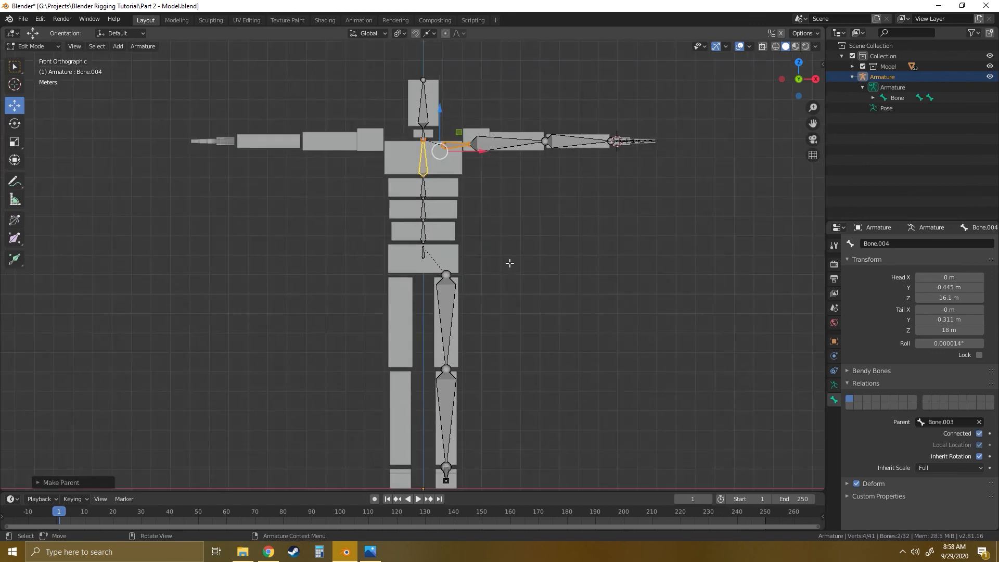
pyautogui.keyDown('shift'); pyautogui.moveTo(507, 268); pyautogui.dragTo(501, 251, button='middle'); pyautogui.keyUp('shift')
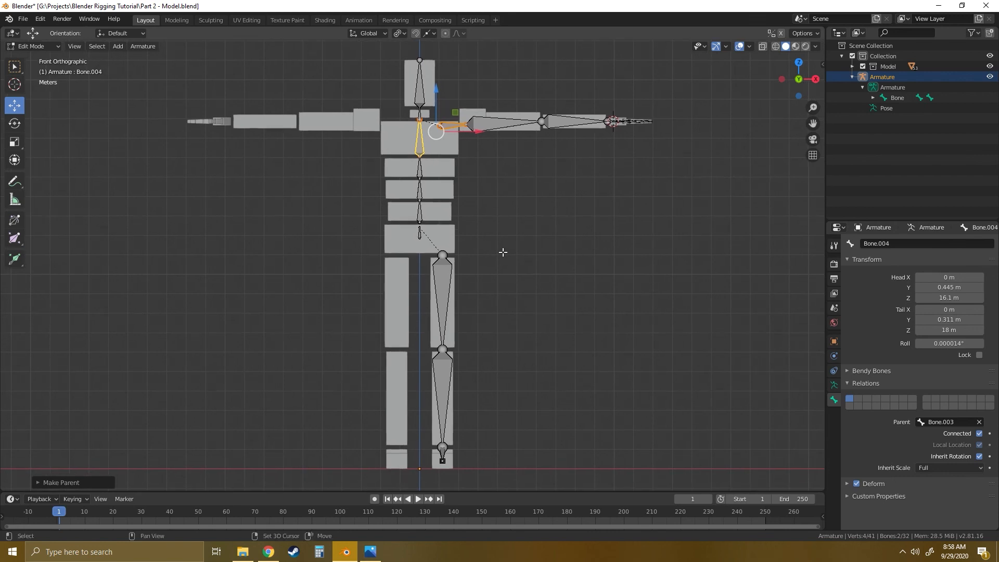
pyautogui.click(539, 258)
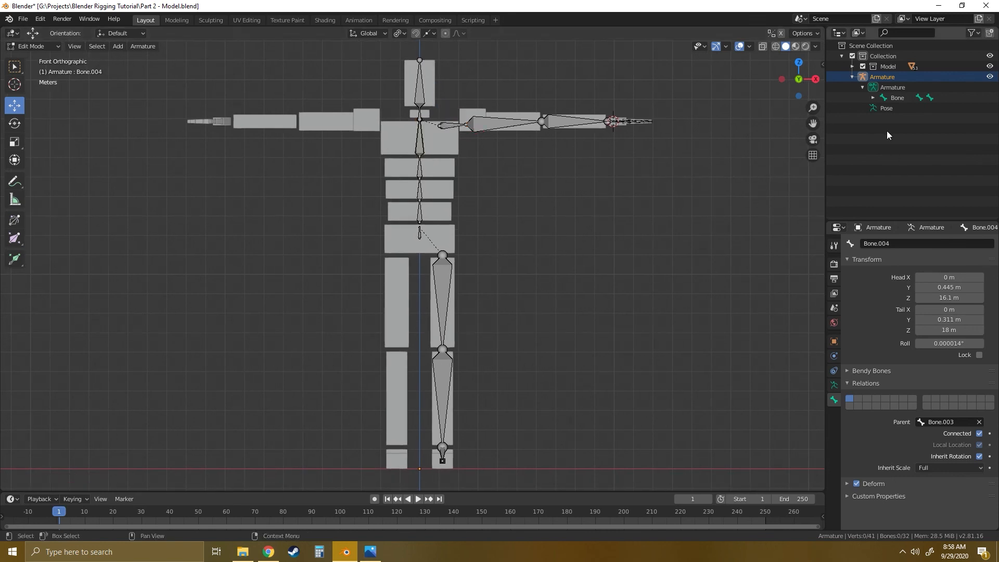
# - Expand the armature's bone hierarchy along the spine through Bone.004 and along the leg down to Bone.015
pyautogui.click(874, 98)
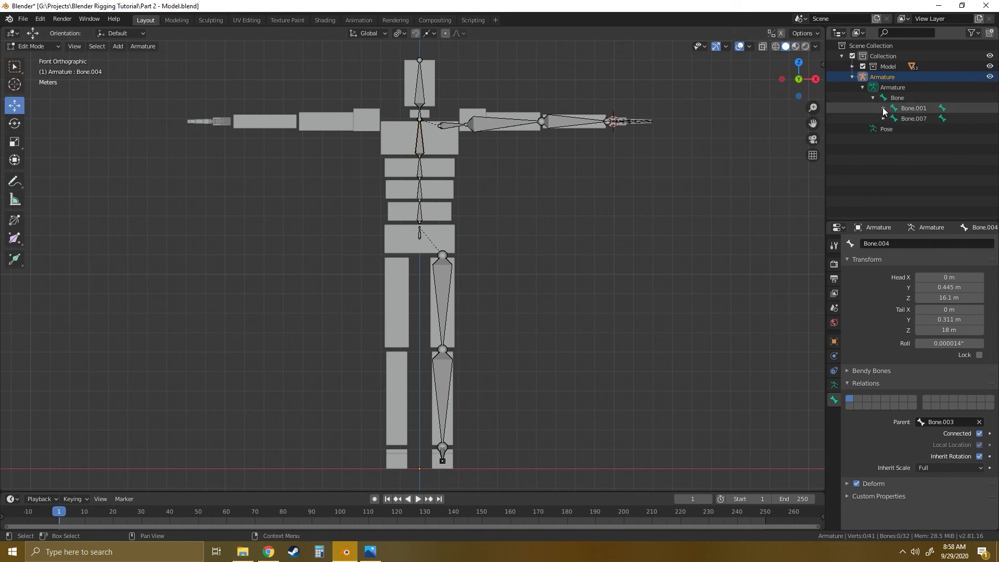
pyautogui.click(884, 108)
pyautogui.click(894, 118)
pyautogui.click(904, 129)
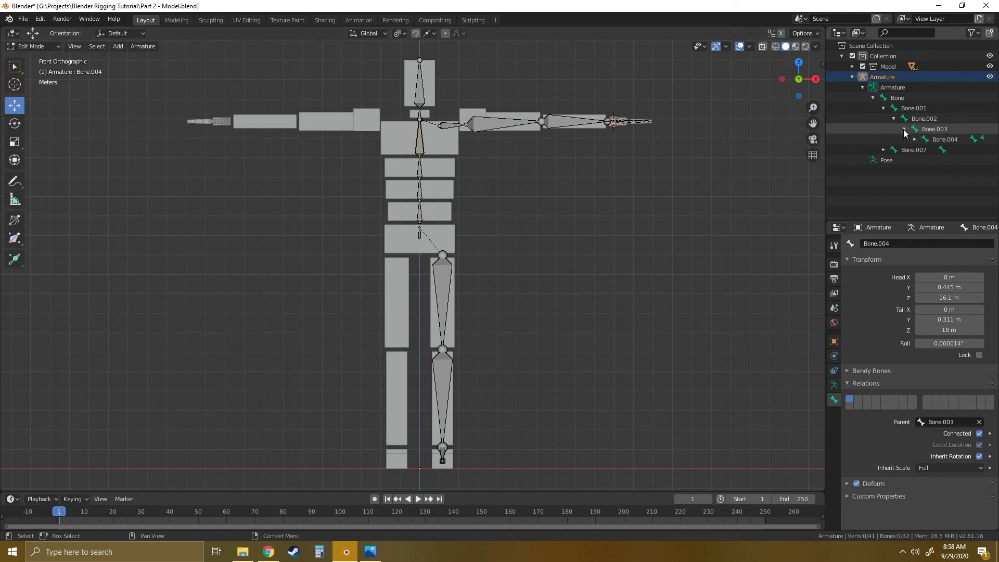
pyautogui.click(915, 139)
pyautogui.click(884, 171)
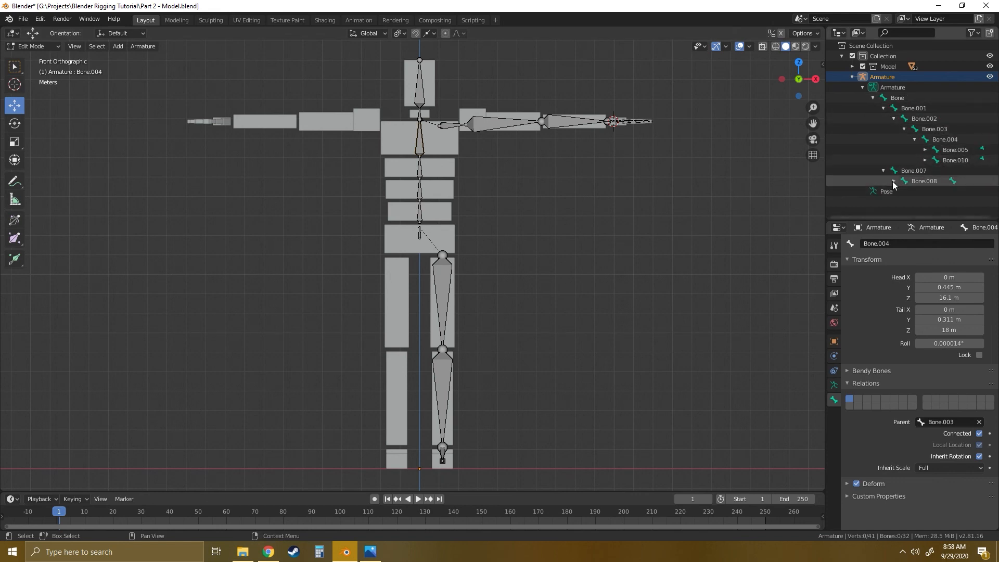
pyautogui.click(894, 181)
pyautogui.click(905, 192)
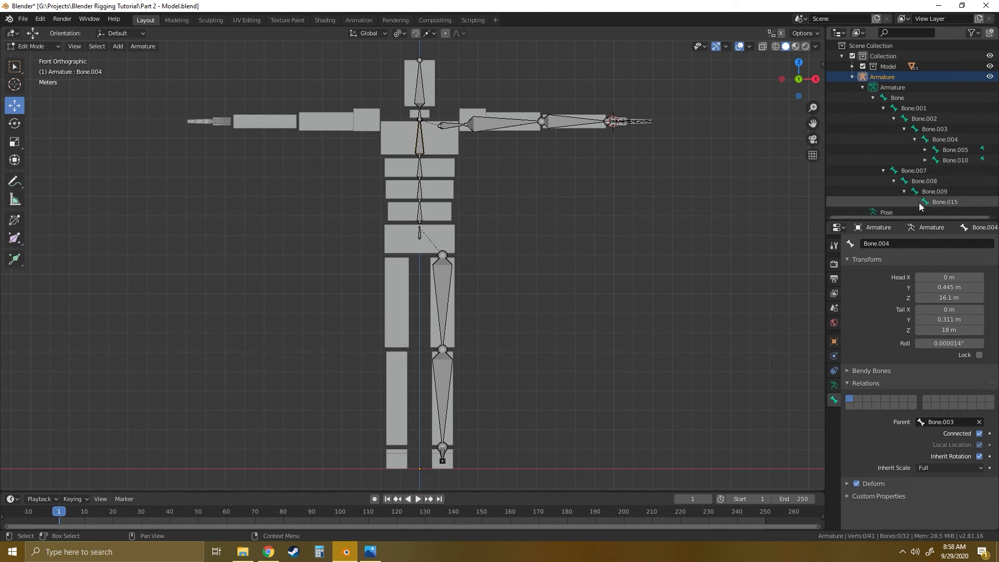
# - Expand the neck branch under Bone.005 and the arm branch from Bone.010 through Bone.013 in the bone hierarchy
pyautogui.click(926, 150)
pyautogui.click(925, 171)
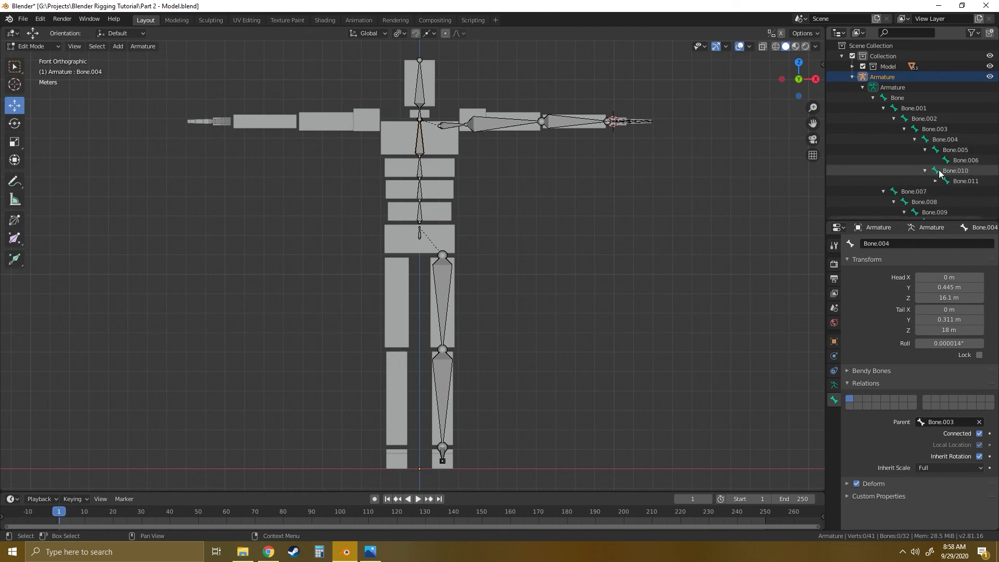
pyautogui.click(936, 181)
pyautogui.click(946, 191)
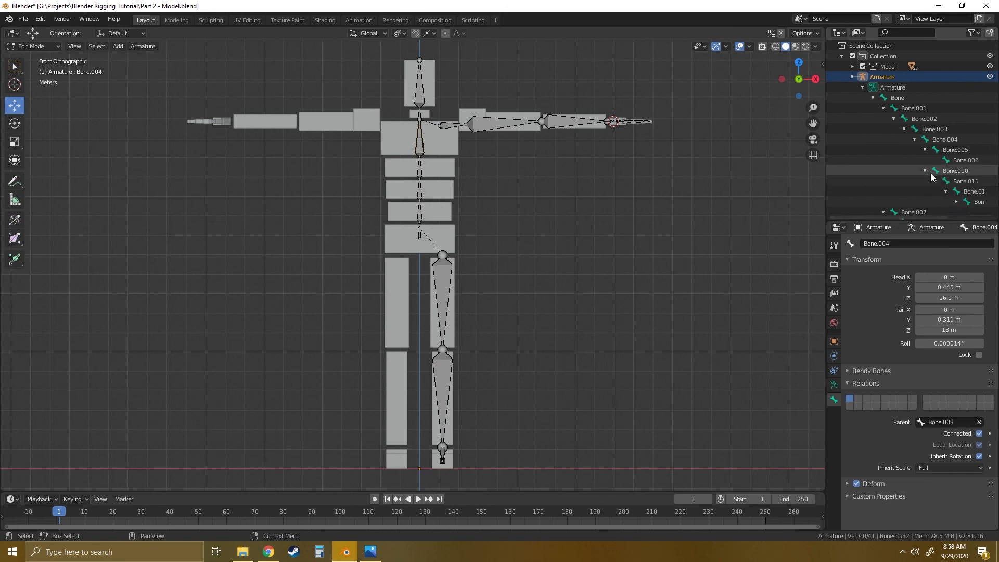
pyautogui.scroll(-2, 936, 171)
pyautogui.click(957, 161)
pyautogui.scroll(-2, 944, 177)
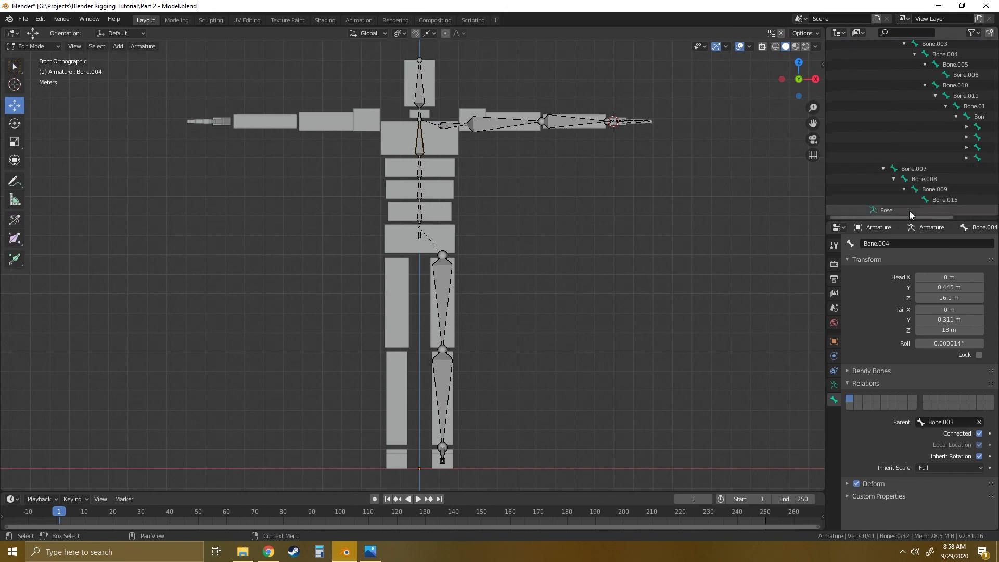
# - Expand Bone.014, Bone.022, Bone.025 and Bone.028 under Bone.013, and make the Outliner taller to fit the bone list
pyautogui.moveTo(896, 217); pyautogui.dragTo(935, 217)
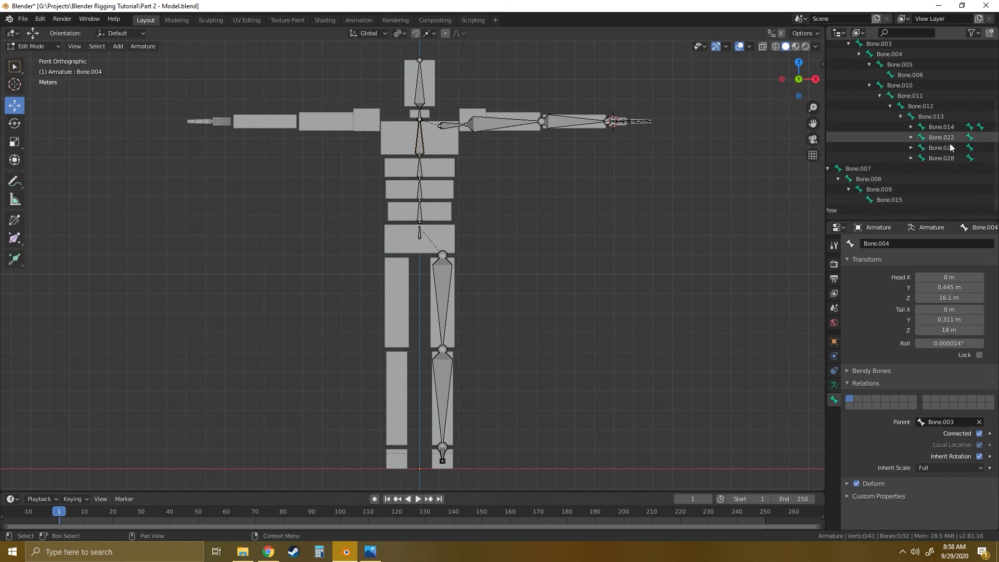
pyautogui.click(911, 159)
pyautogui.click(911, 149)
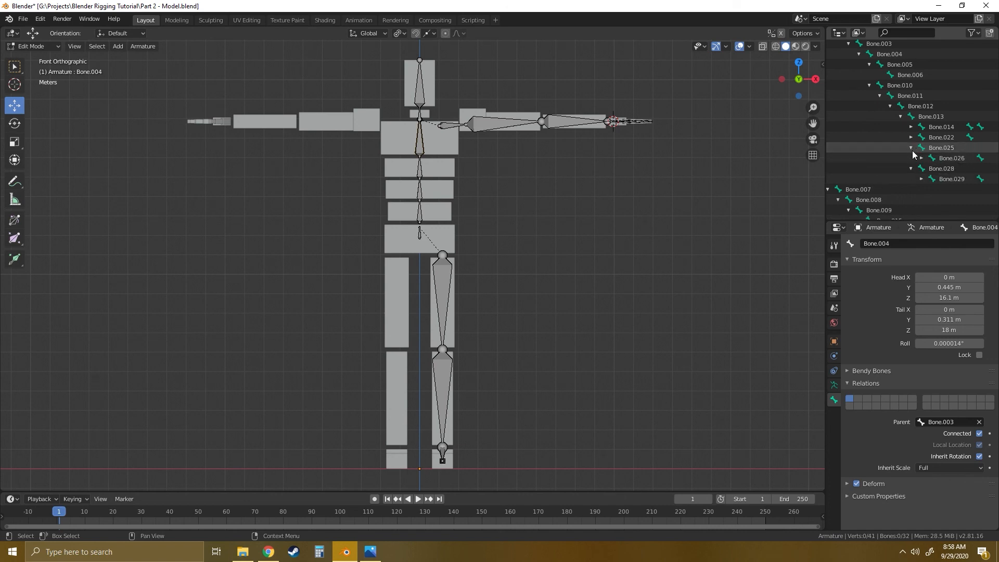
pyautogui.click(911, 137)
pyautogui.click(911, 127)
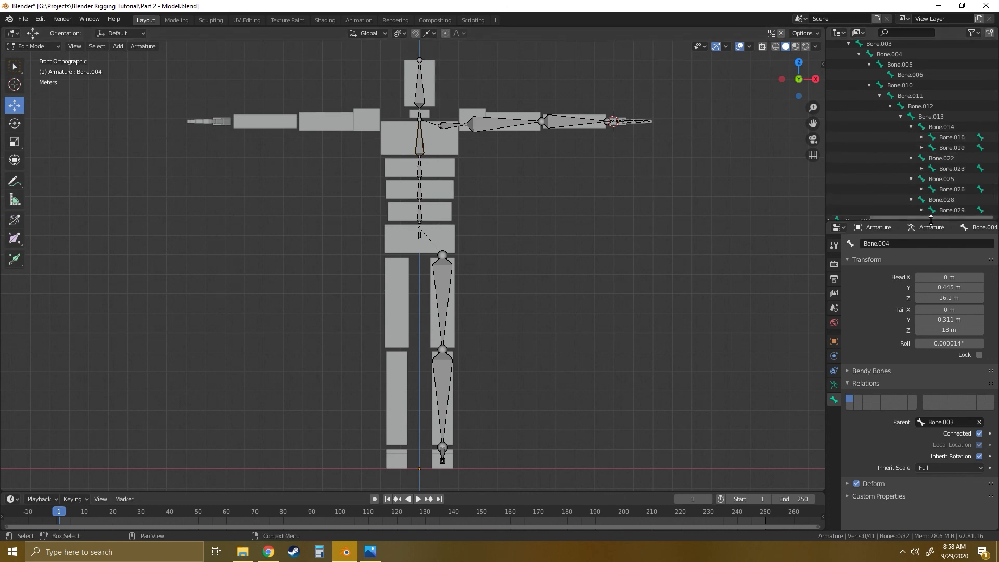
pyautogui.moveTo(931, 219); pyautogui.dragTo(917, 318)
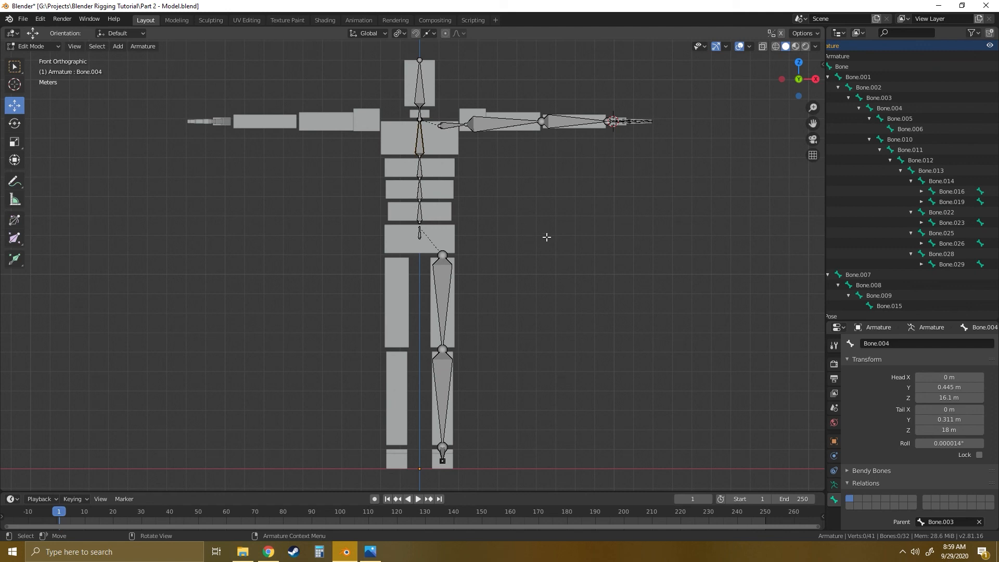
# - Place the Blender window side by side with the Bone Names Complete.png reference image
pyautogui.press('super+Right')
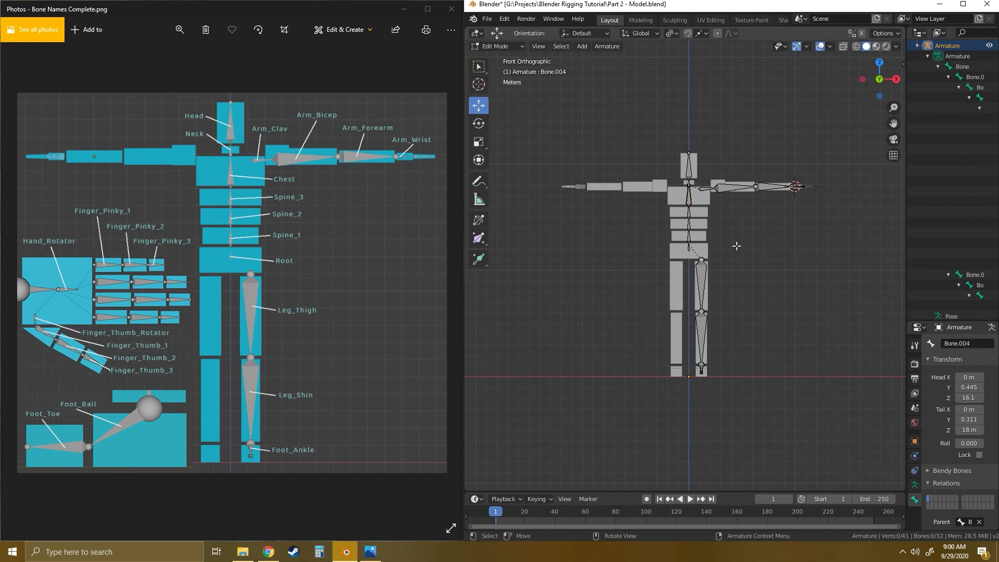
pyautogui.scroll(5, 737, 246)
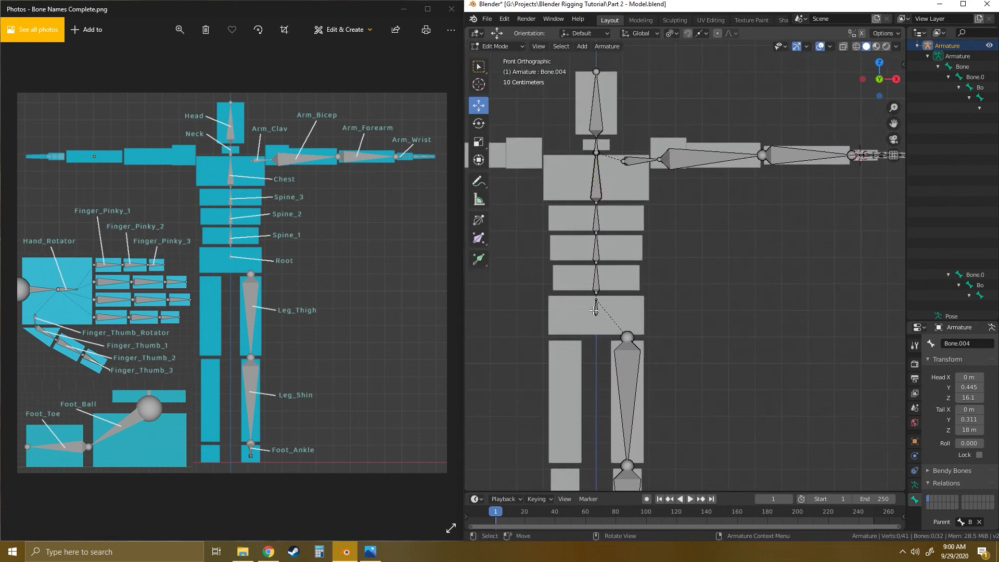
# - Select the small pelvis bone, widen the Outliner, and rename the bone as Root
pyautogui.click(594, 311)
pyautogui.moveTo(906, 251); pyautogui.dragTo(784, 251)
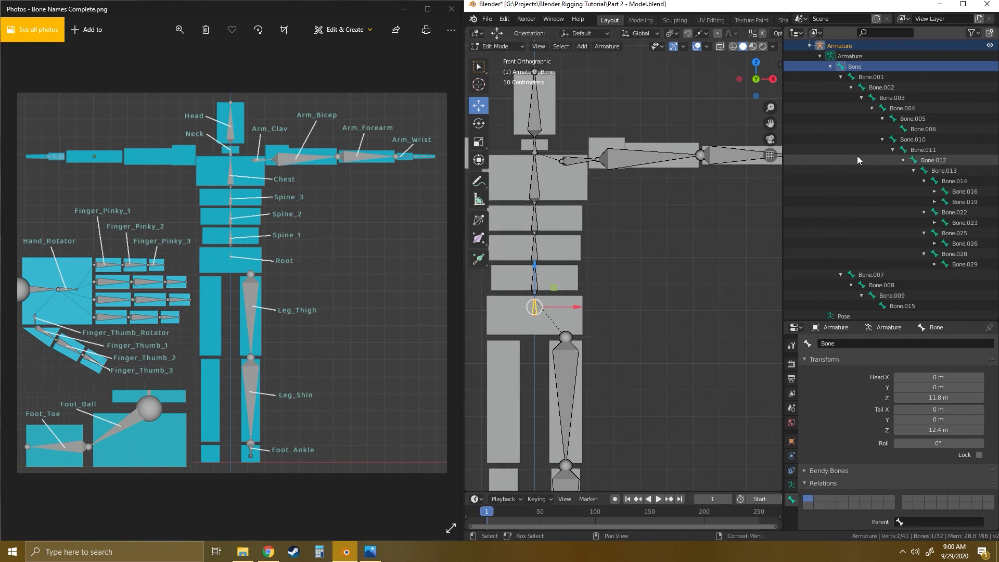
pyautogui.doubleClick(856, 67)
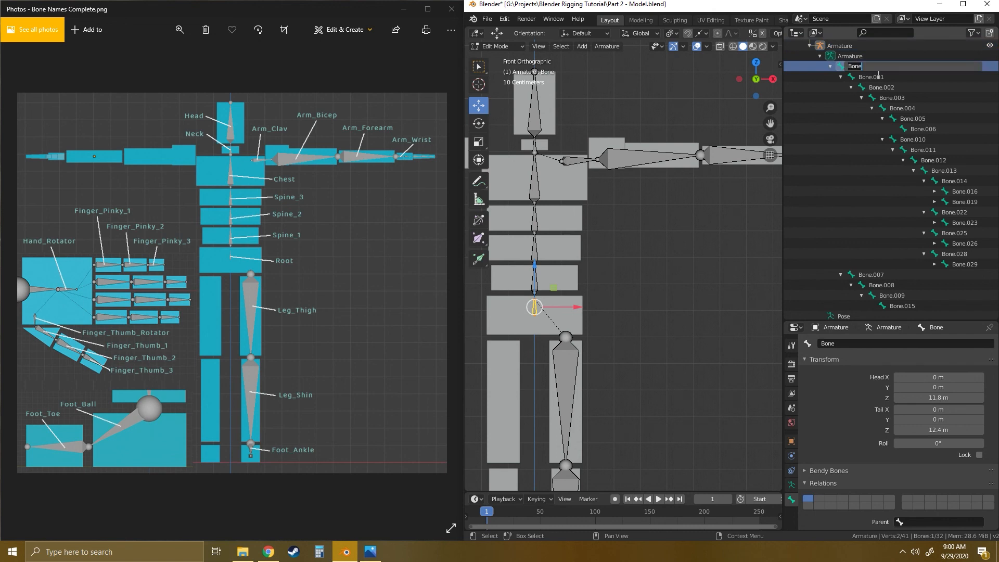
pyautogui.write('Root')
pyautogui.press('Return')
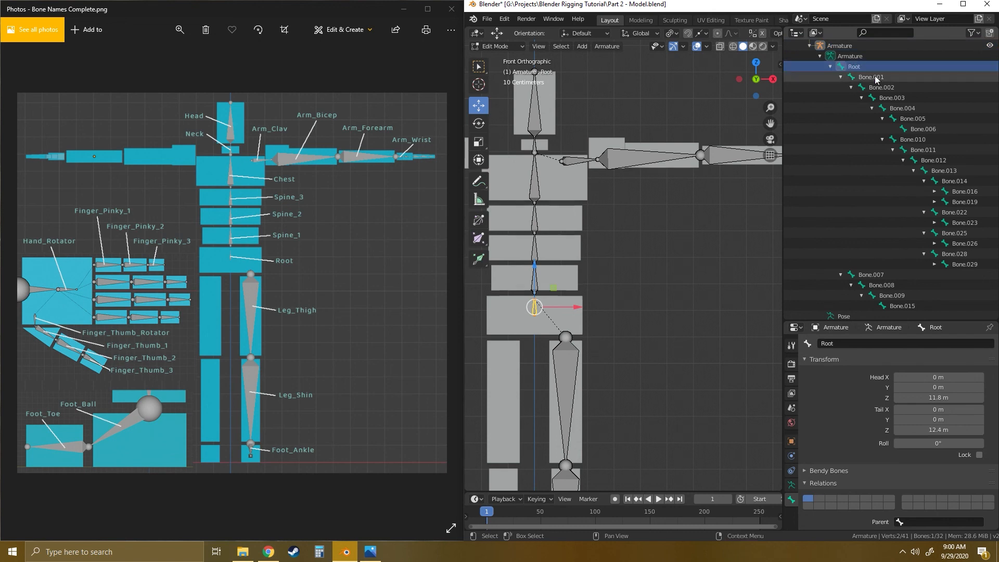
# - Select the lowest spine bone above the pelvis and enlarge the Properties editor to show more of its bone settings
pyautogui.click(586, 271)
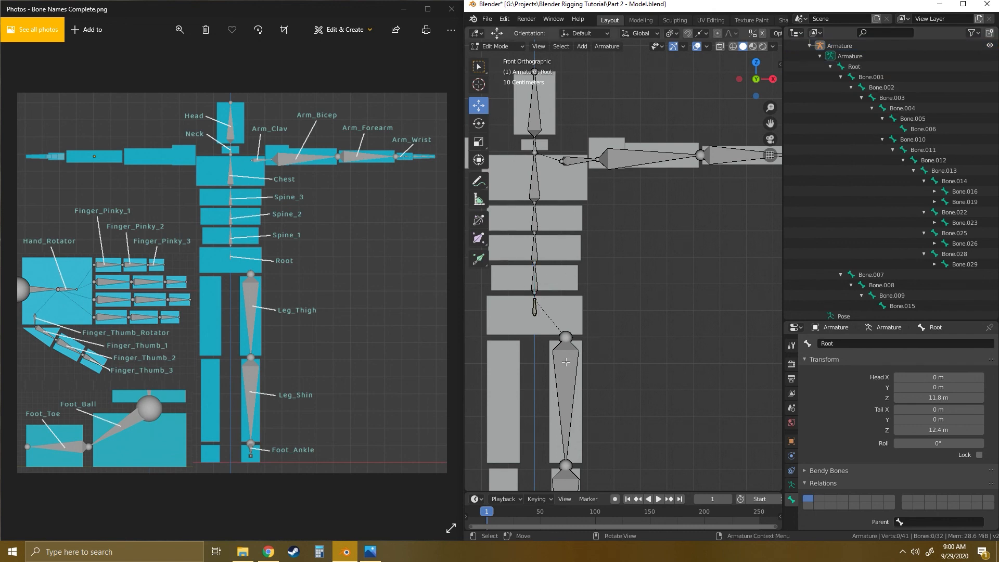
pyautogui.click(541, 275)
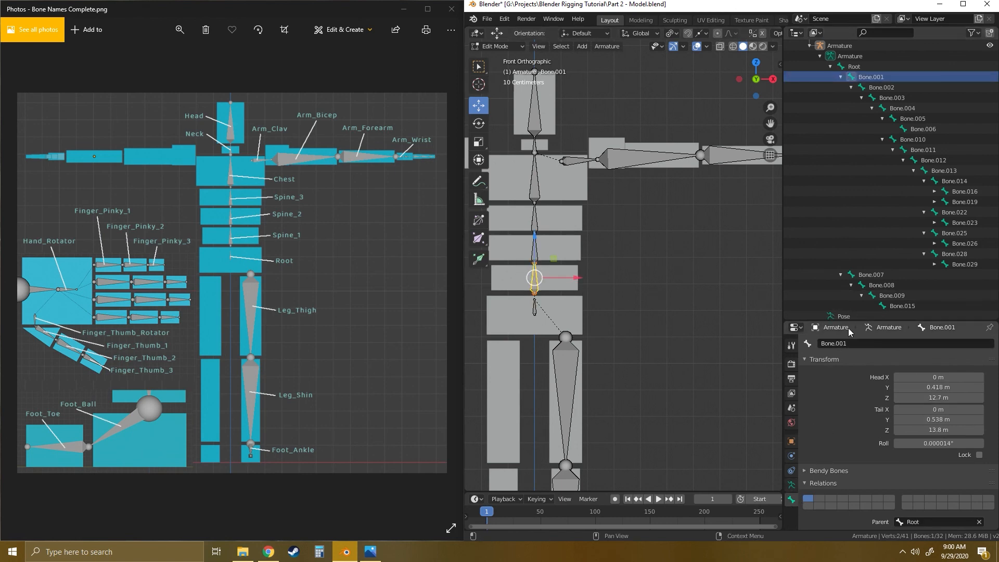
pyautogui.moveTo(857, 318); pyautogui.dragTo(856, 237)
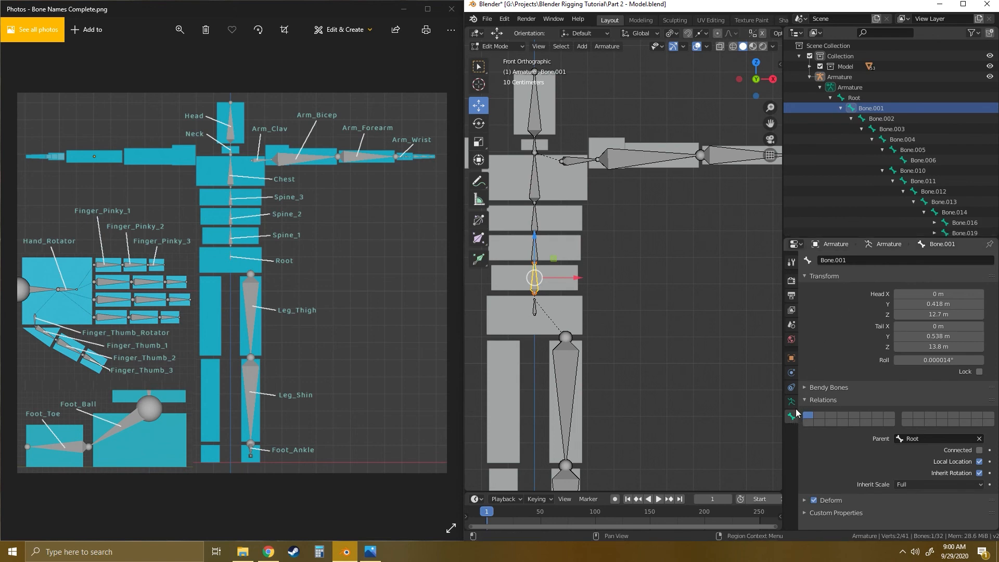
pyautogui.click(792, 402)
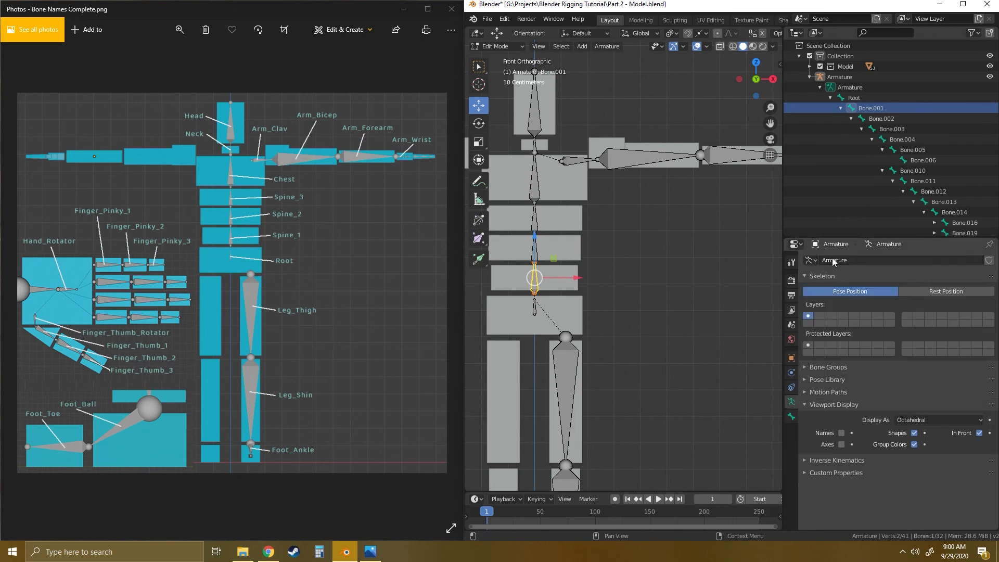
pyautogui.click(791, 416)
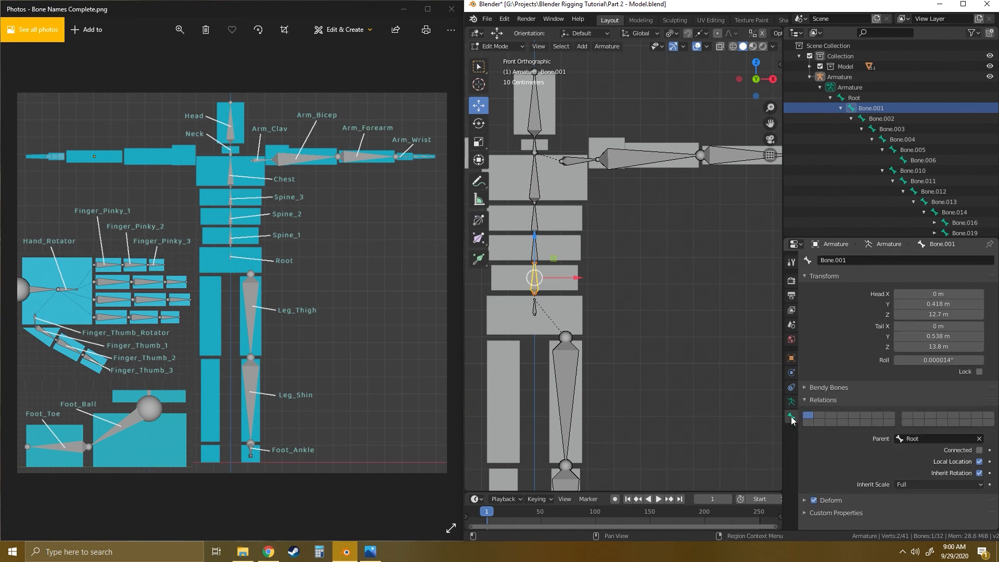
pyautogui.doubleClick(843, 261)
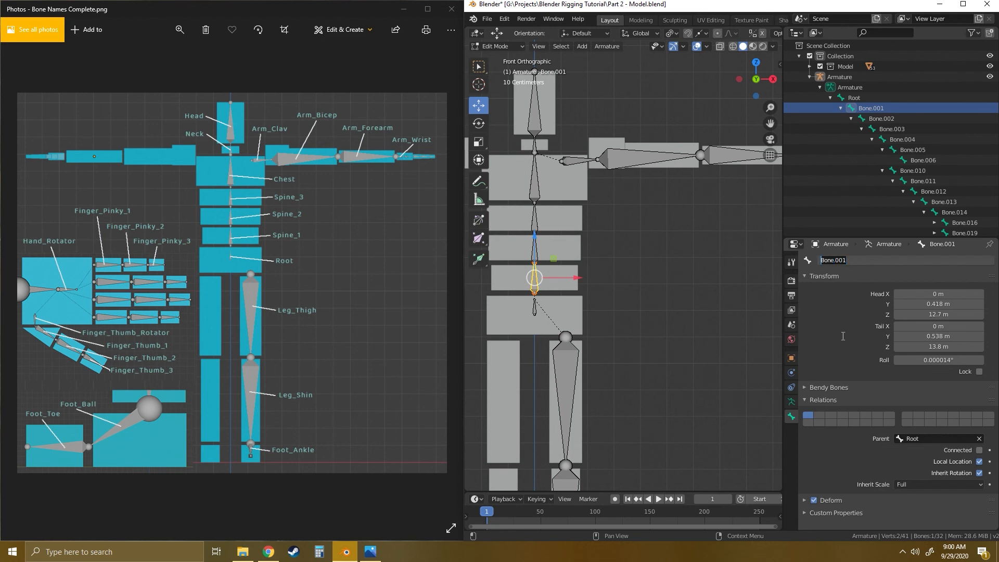
pyautogui.write('Leg_Th')
pyautogui.press('Return')
pyautogui.click(566, 400)
pyautogui.hotkey('ctrl', 'z')
pyautogui.hotkey('ctrl', 'z')
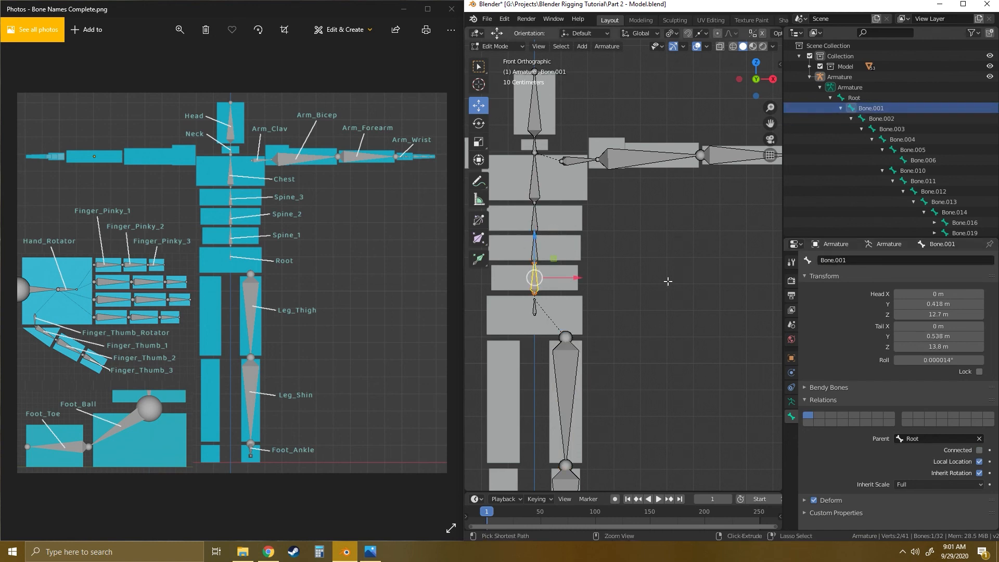
# - Rename the two lowest spine bones above Root, in upward order, as Spine_1 and Spine_2
pyautogui.doubleClick(854, 262)
pyautogui.write('Spine_1')
pyautogui.press('Return')
pyautogui.click(534, 248)
pyautogui.doubleClick(867, 262)
pyautogui.write('Spine_2')
pyautogui.press('Return')
# - Rename the third spine bone as Spine_3 and the bone above it in the upper torso as Chest
pyautogui.click(535, 218)
pyautogui.doubleClick(864, 261)
pyautogui.write('Spine_3')
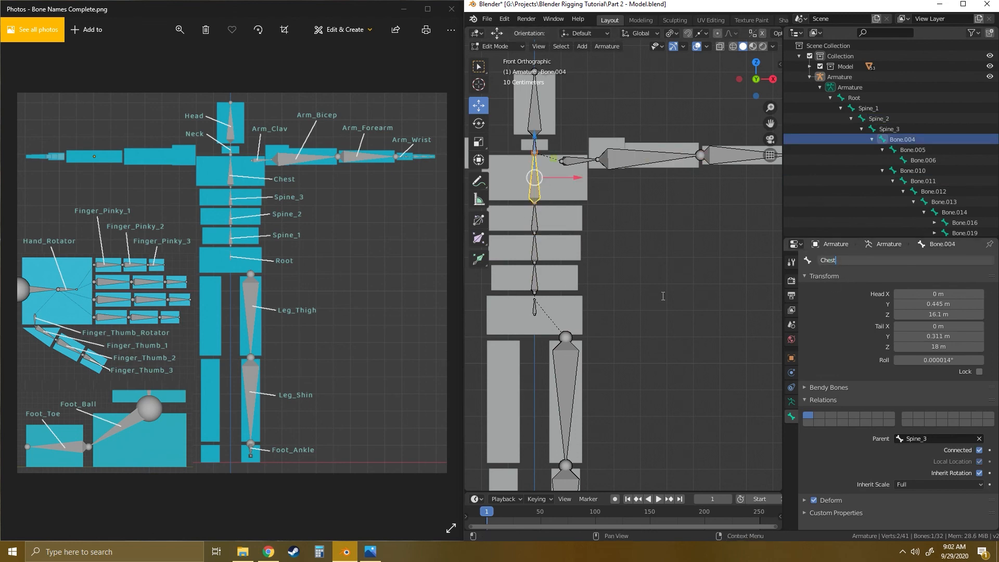
pyautogui.press('Return')
# - Rename the two bones above Chest as Neck and Head
pyautogui.click(534, 107)
pyautogui.doubleClick(862, 261)
pyautogui.write('Head')
pyautogui.press('Return')
# - Rename the arm bones outward from the chest as Arm_Clav, Arm_Bicep and Arm_Forearm
pyautogui.click(576, 161)
pyautogui.doubleClick(861, 261)
pyautogui.write('Arm_Clav')
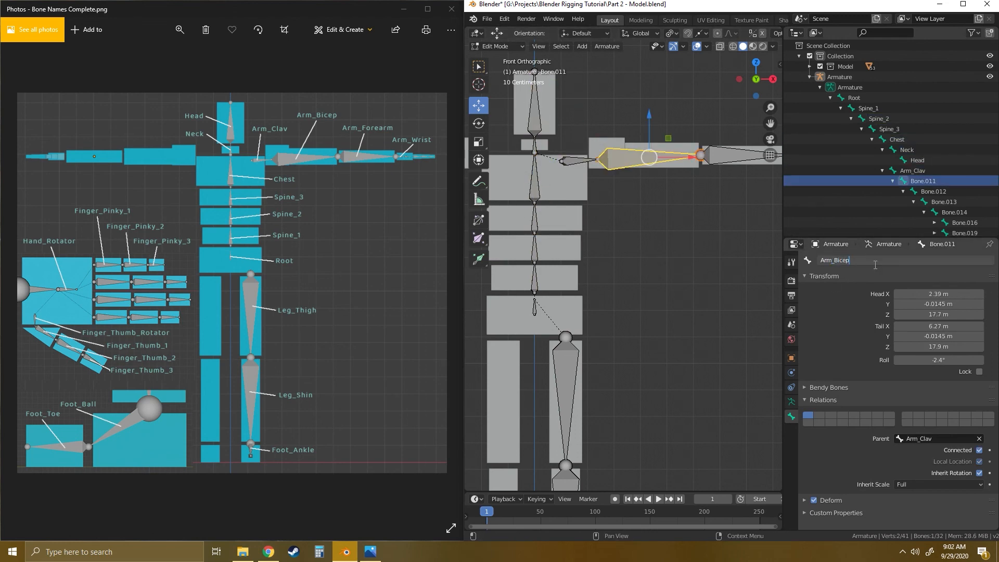
pyautogui.write('arm')
pyautogui.press('Return')
# - In top view, rename the wrist bone as Arm_Wrist and the hand bone following it as Hand_Rotator
pyautogui.click(757, 96)
pyautogui.click(756, 79)
pyautogui.scroll(11, 610, 255)
pyautogui.click(557, 269)
pyautogui.doubleClick(867, 262)
pyautogui.write('Arm_')
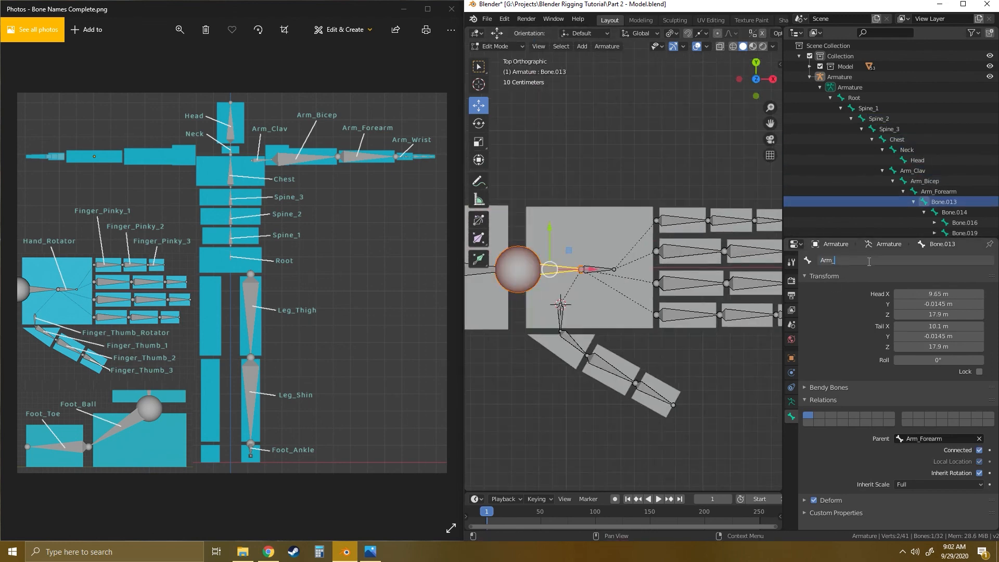
pyautogui.write('Wrist_Rotator')
pyautogui.press('Return')
# - Rename the three pinky bones from base to tip as Finger_Pinky_1, Finger_Pinky_2 and Finger_Pinky_3
pyautogui.click(682, 220)
pyautogui.doubleClick(866, 260)
pyautogui.write('Finger_Pinky_1')
pyautogui.hotkey('ctrl', 'a')
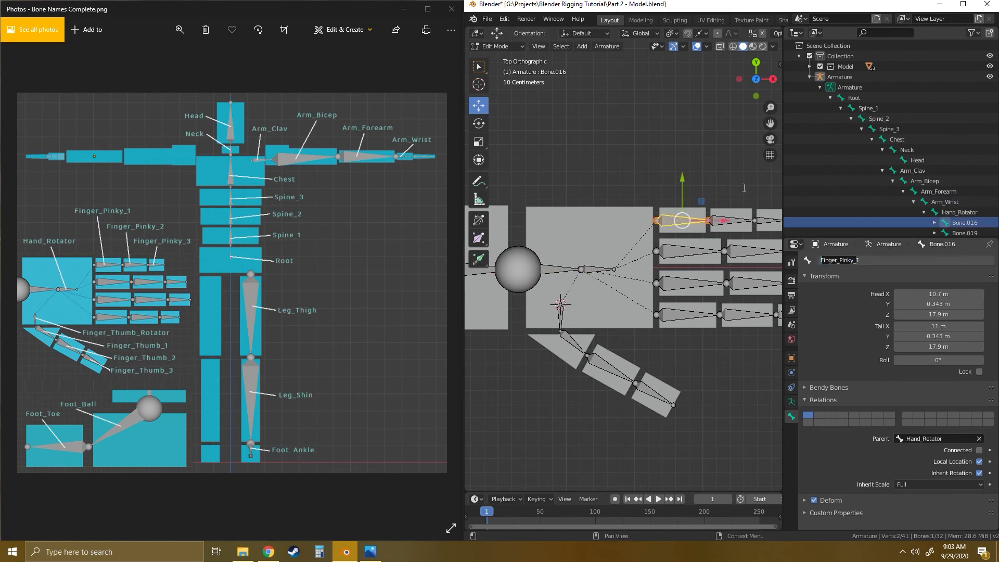
pyautogui.press('Return')
pyautogui.click(731, 220)
pyautogui.doubleClick(869, 262)
pyautogui.write('Finger_Pinky_3')
pyautogui.press('Return')
# - Rename the three ring finger bones from base to tip as Finger_Ring_1, Finger_Ring_2 and Finger_Ring_3
pyautogui.click(637, 256)
pyautogui.doubleClick(866, 262)
pyautogui.write('Finger_Ring_1')
pyautogui.press('Return')
pyautogui.click(700, 255)
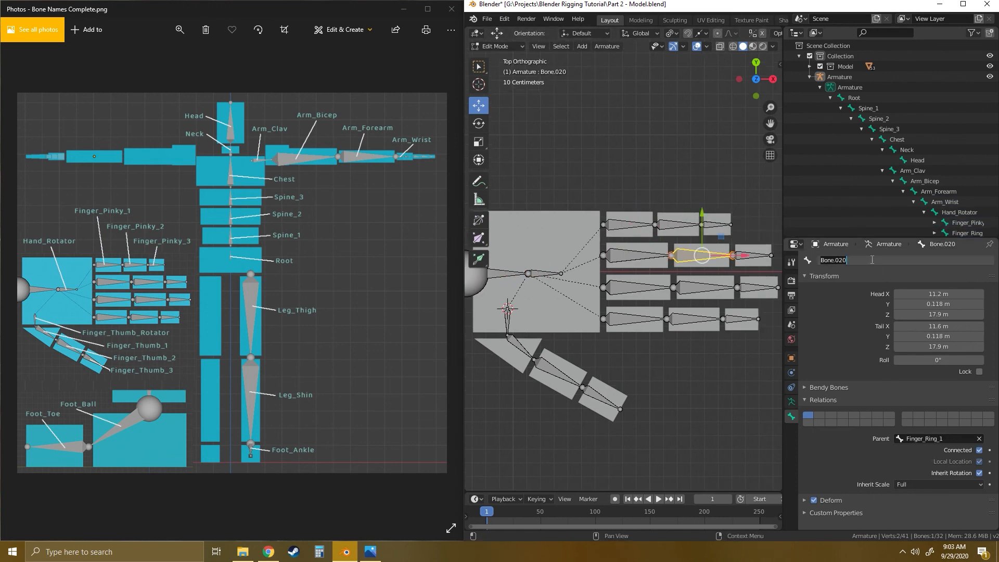
pyautogui.write('3')
pyautogui.press('Return')
# - Rename the first two middle finger bones from the base as Finger_Middle_1 and Finger_Middle_2
pyautogui.click(639, 287)
pyautogui.doubleClick(866, 262)
pyautogui.write('Finger_Middle_1')
pyautogui.press('Return')
pyautogui.click(704, 287)
pyautogui.doubleClick(867, 262)
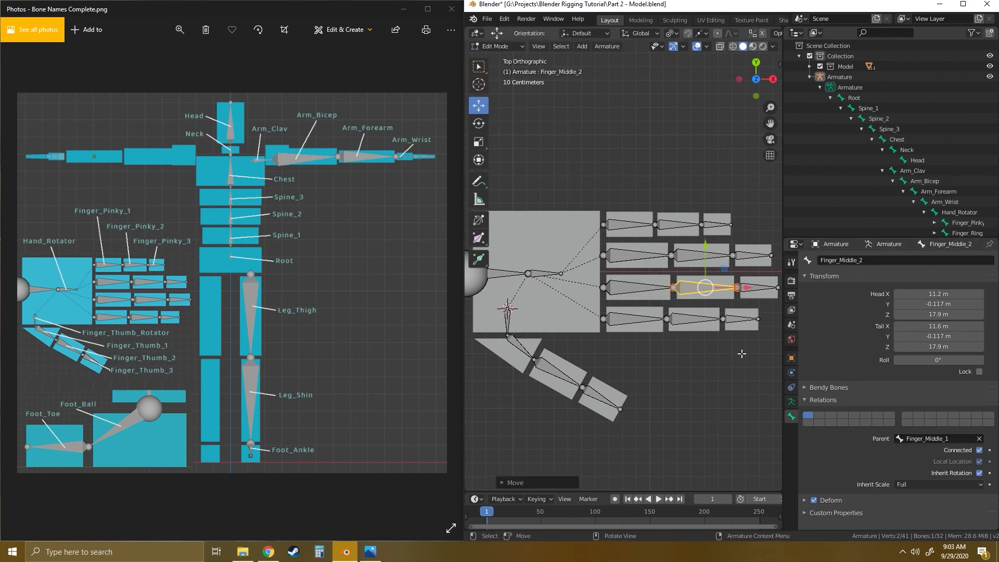
# - Rename the three index finger bones from base to tip as Finger_Index_1, Finger_Index_2 and Finger_Index_3
pyautogui.doubleClick(876, 261)
pyautogui.write('Finger_Index_1')
pyautogui.press('Return')
pyautogui.click(695, 319)
pyautogui.doubleClick(879, 260)
pyautogui.write('Finger_Index_2')
pyautogui.press('Return')
pyautogui.click(742, 319)
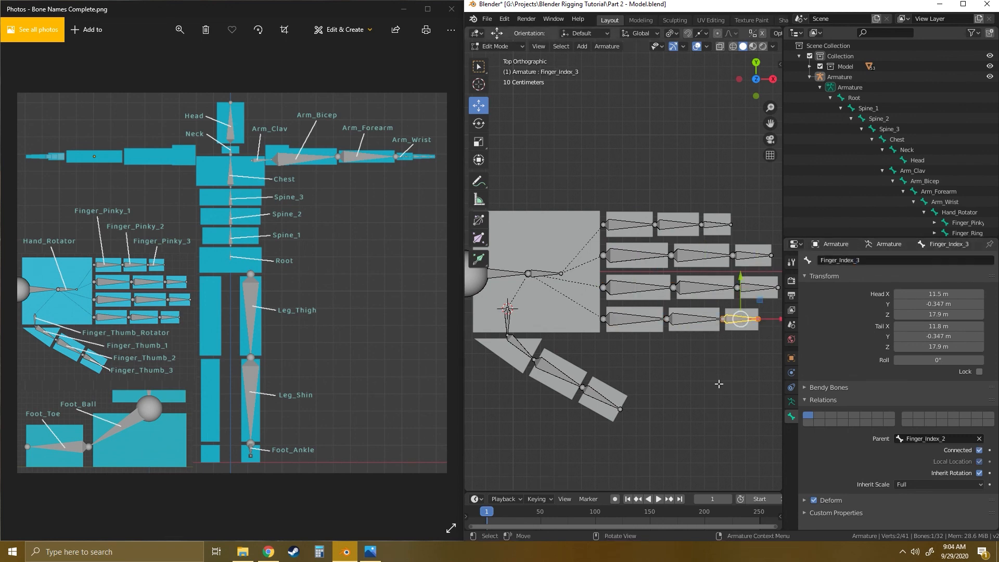
# - Rename the thumb's base bone inside the palm as Finger_Thumb_Rotator and its child bone as Finger_Thumb_1
pyautogui.write('nger_Thumb_Rotator')
pyautogui.press('Return')
pyautogui.click(523, 347)
pyautogui.doubleClick(865, 260)
pyautogui.write('Finger_Thu')
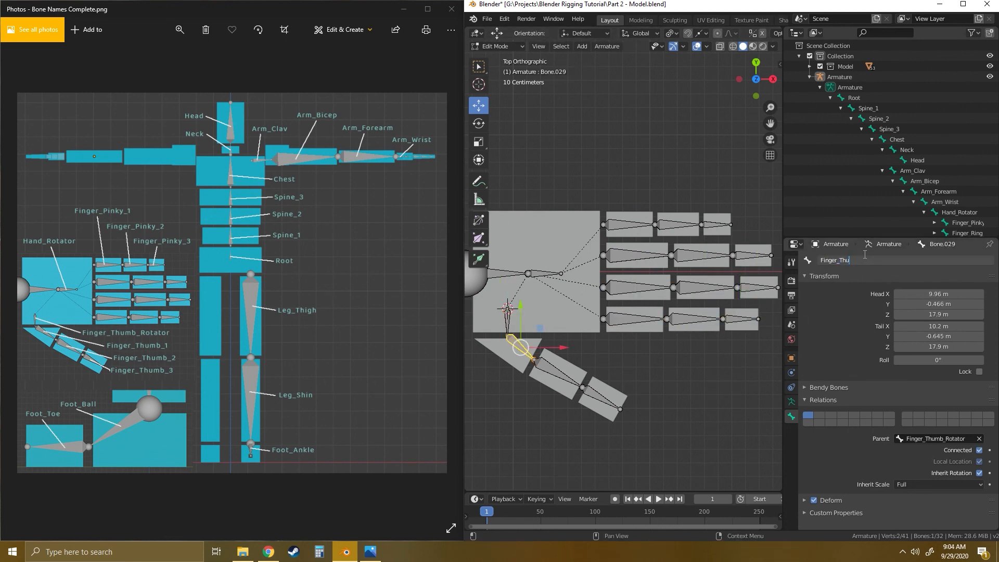
pyautogui.write('mb_1')
pyautogui.press('Return')
# - Rename the two outer thumb bones as Finger_Thumb_2 and Finger_Thumb_3
pyautogui.click(558, 372)
pyautogui.doubleClick(869, 260)
pyautogui.write('Finger_Thumb_2')
pyautogui.press('Return')
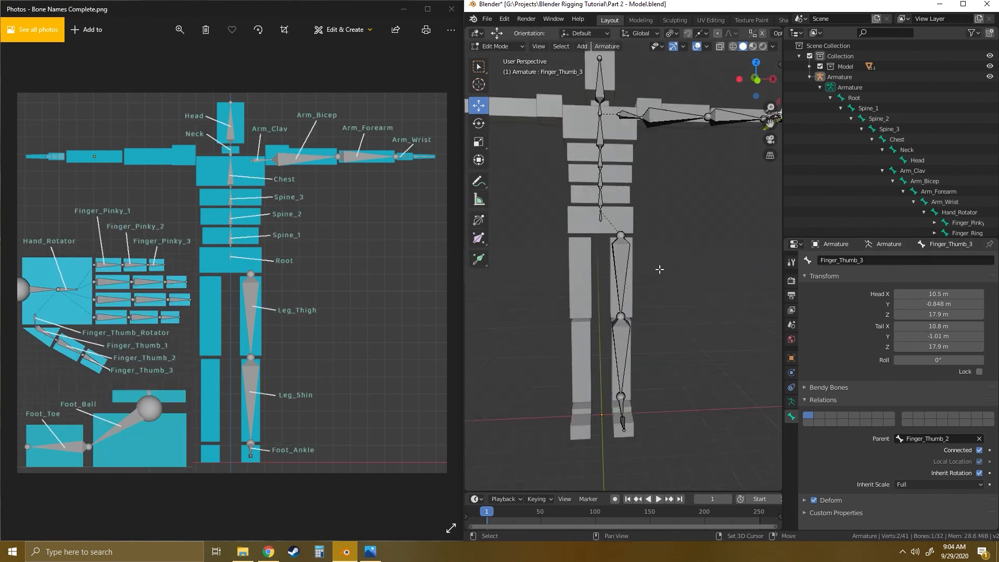
# - Rename the upper leg bone as Leg_Thigh and the lower leg bone as Leg_Shin
pyautogui.click(617, 232)
pyautogui.doubleClick(870, 260)
pyautogui.write('Leg_Thigh')
pyautogui.press('Return')
pyautogui.click(616, 411)
pyautogui.doubleClick(866, 261)
pyautogui.write('Leg_Shin')
pyautogui.press('Return')
# - Rename the foot bone below the shin as Foot_Ankle and the front foot bone as Foot_Toe
pyautogui.moveTo(703, 330); pyautogui.dragTo(645, 344, button='middle')
pyautogui.click(627, 302)
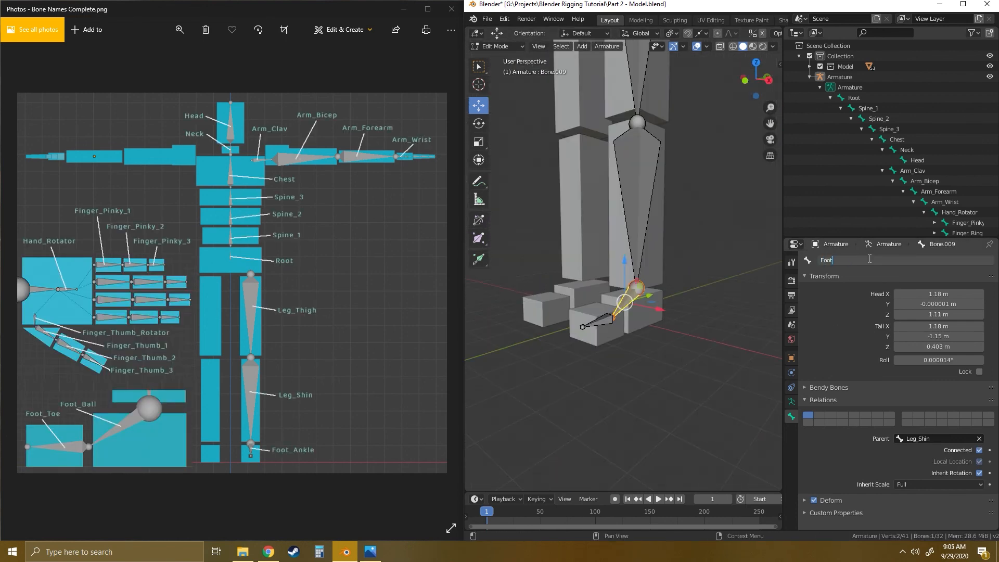
pyautogui.doubleClick(868, 261)
pyautogui.write('Foot_Toe')
pyautogui.press('Return')
# - Show the whole character in front view and deselect all bones
pyautogui.scroll(-5, 671, 333)
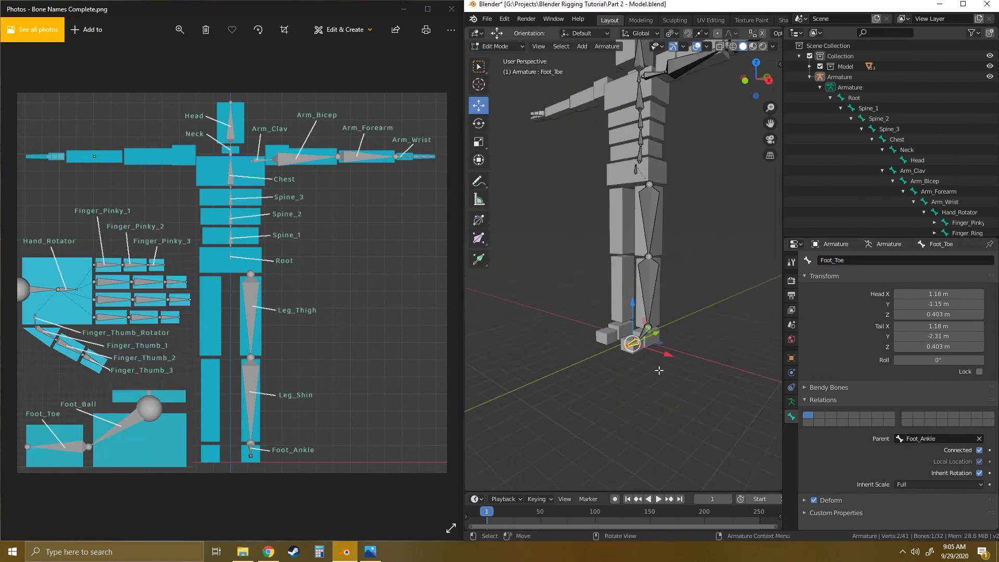
pyautogui.moveTo(630, 254); pyautogui.dragTo(650, 334, button='middle')
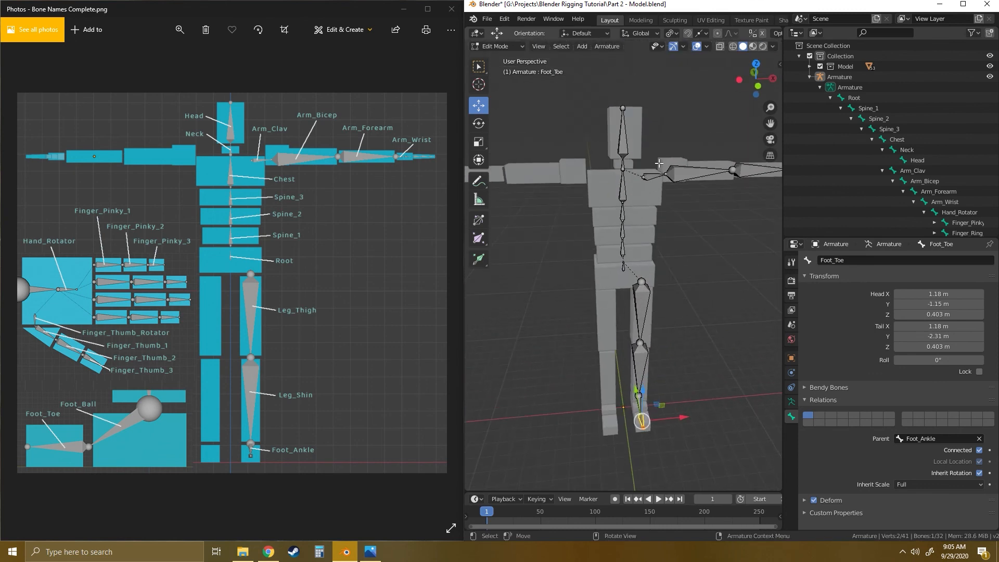
pyautogui.click(757, 87)
pyautogui.scroll(-1, 661, 250)
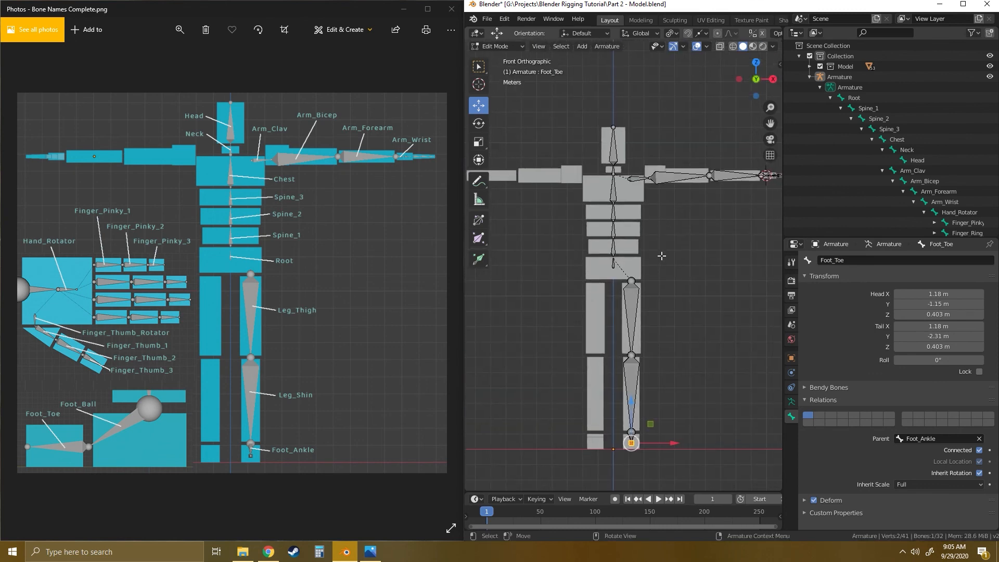
pyautogui.scroll(-2, 659, 255)
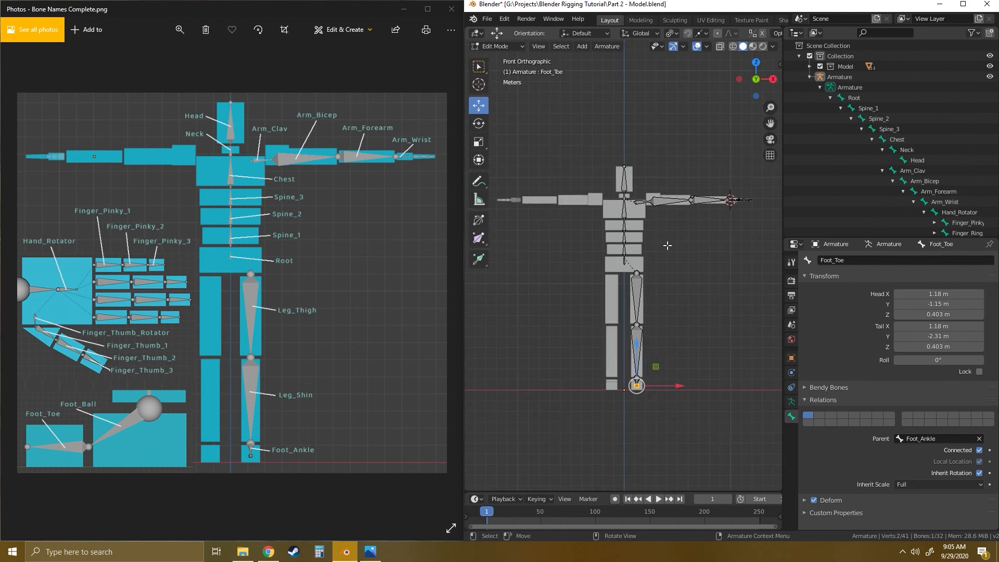
pyautogui.hotkey('alt', 'a')
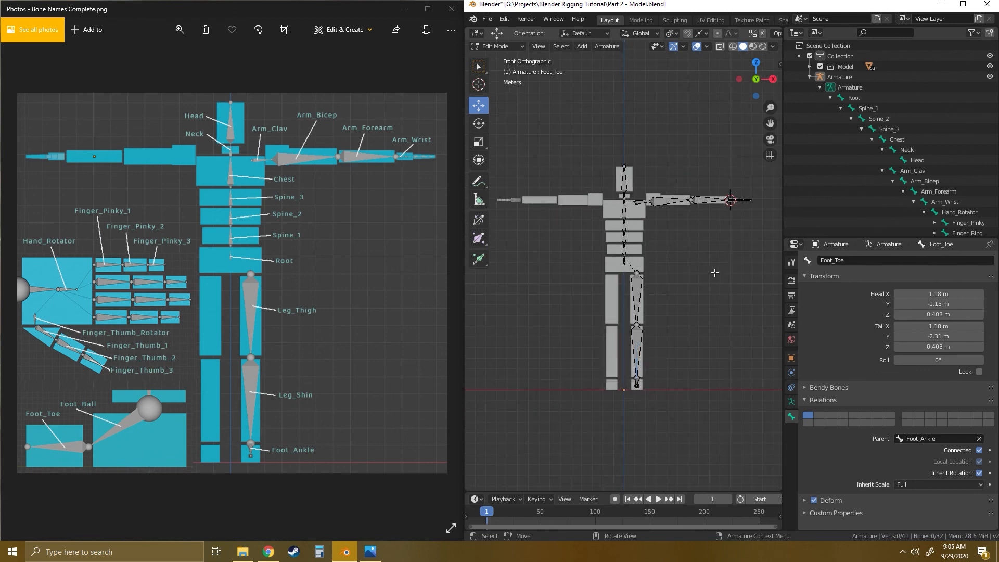